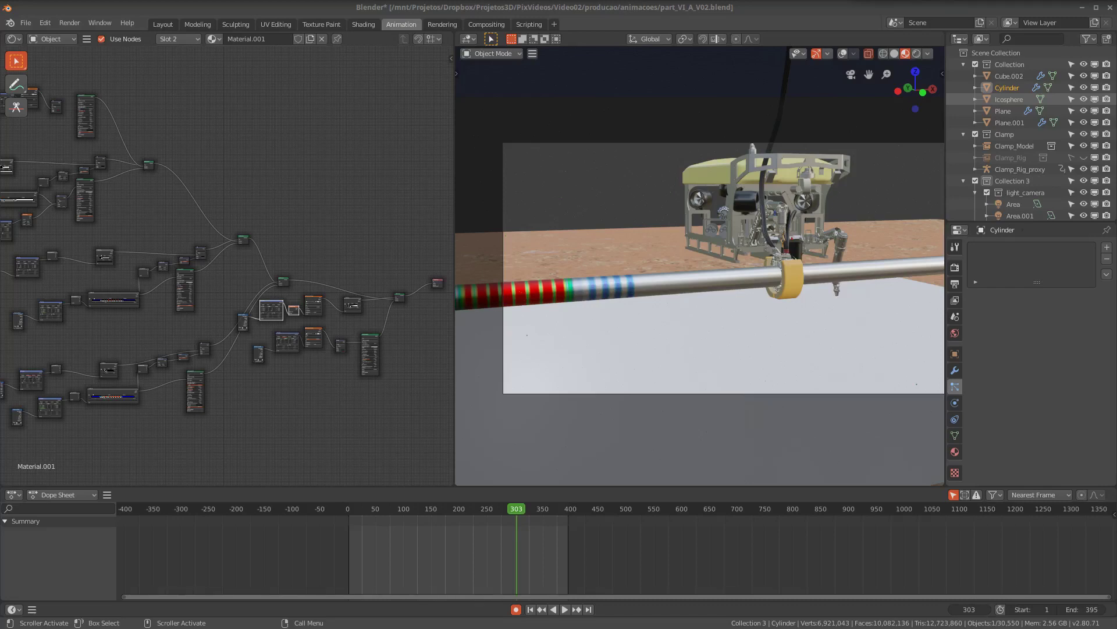
Bring up the Alt+Tab window switcher over the Blender animation scene at frame 303
key(alt+Tab)
Inspect the part_VI_A render's blue-and-white stripe band in mrViewer, then close mrViewer
key(alt+Tab)
key(alt+Tab)
key(alt+Tab)
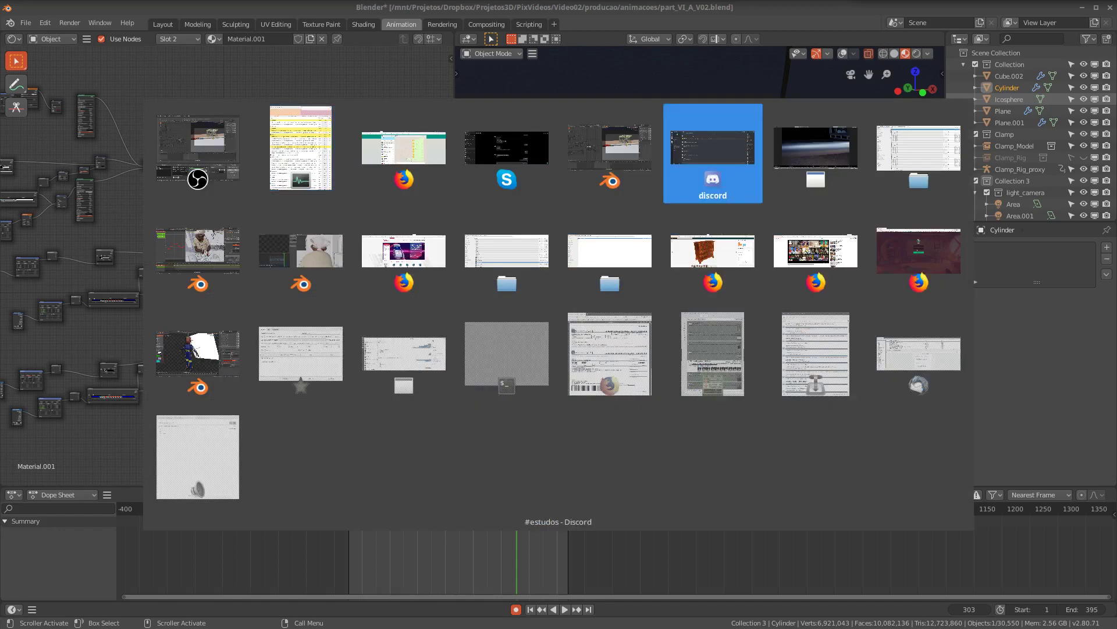
key(alt+Tab)
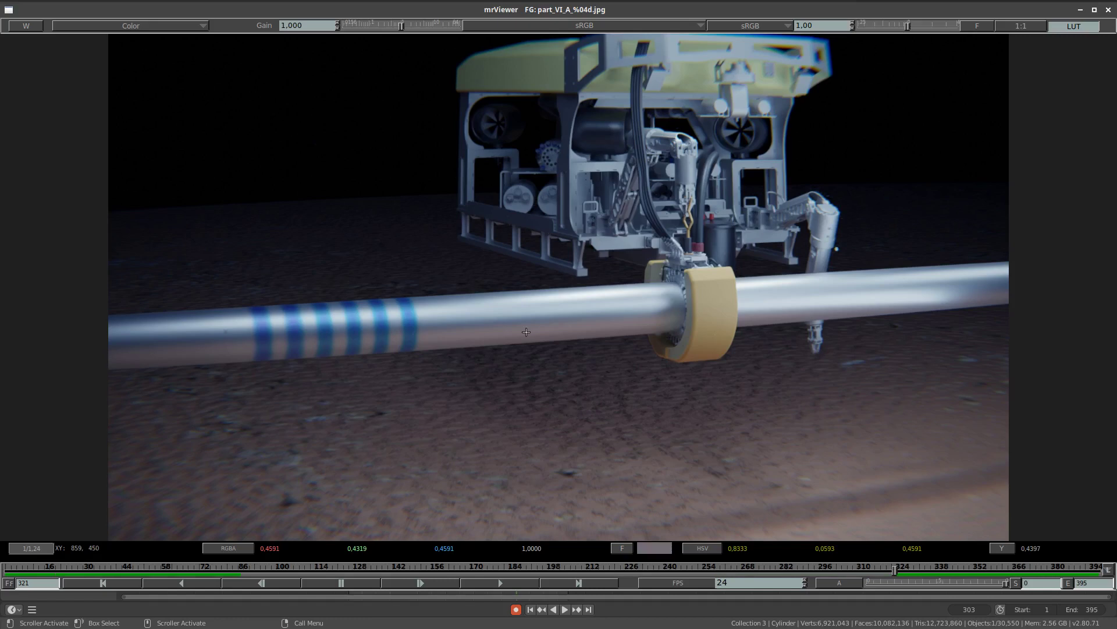
key(alt+F4)
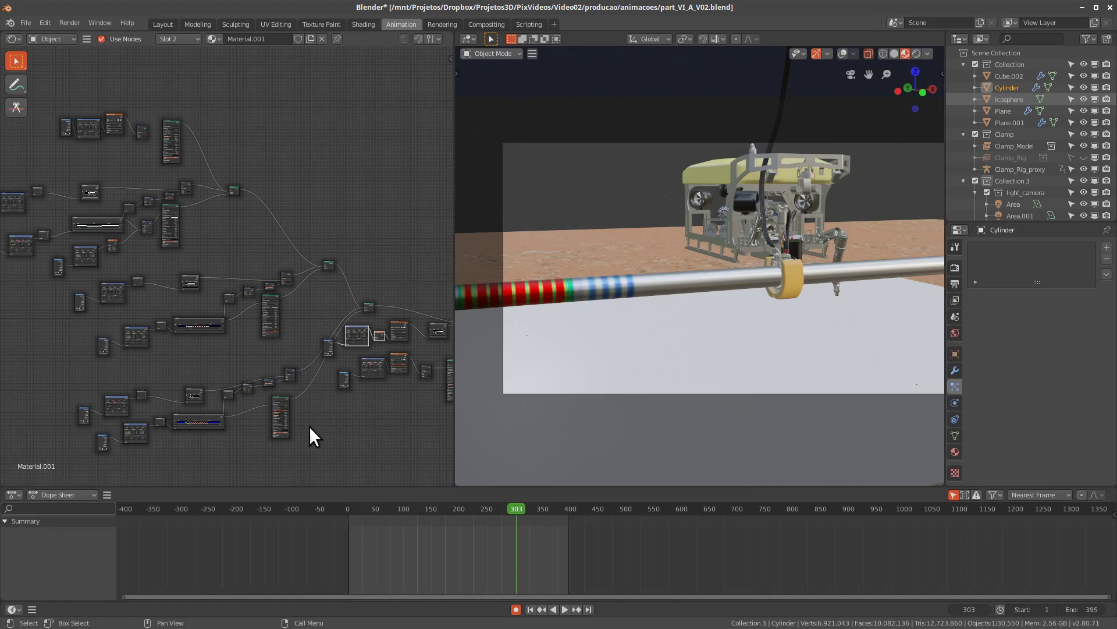
Widen the node editor beside the 3D view and pan up to the other nodes
scroll(309, 425, down, 1)
drag(456, 415, 456, 416)
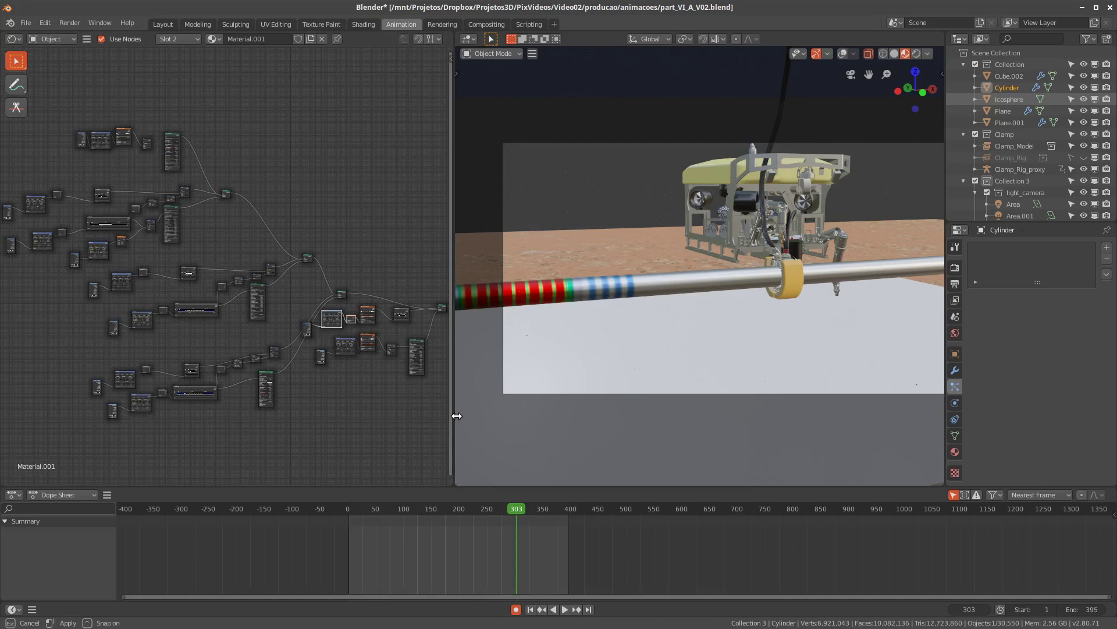
drag(456, 415, 608, 401)
scroll(502, 381, up, 5)
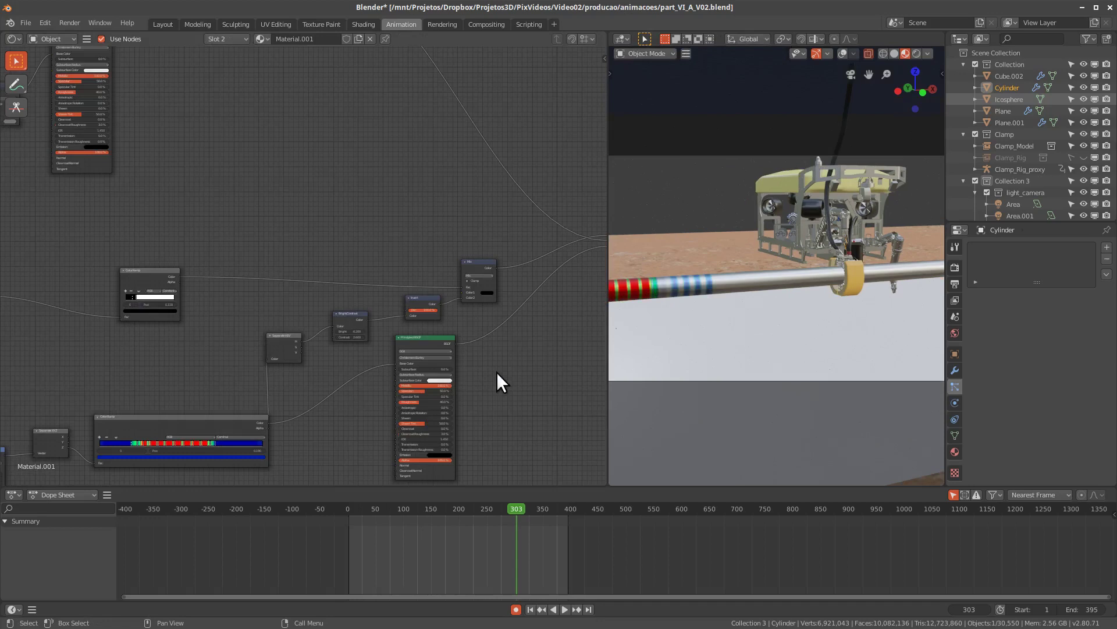
middle_drag(497, 372, 502, 326)
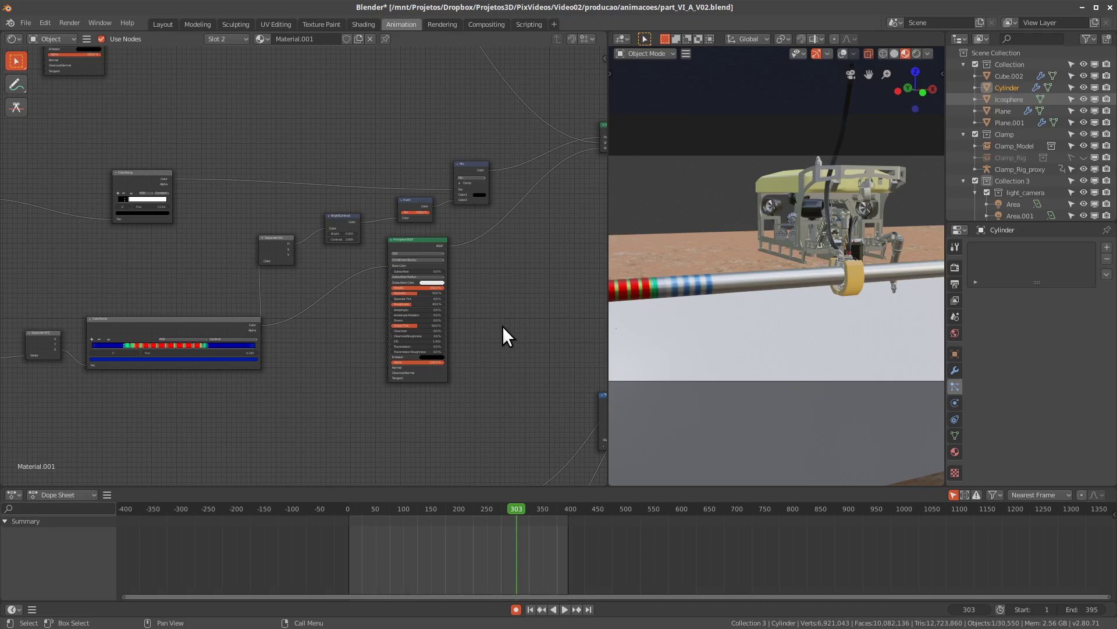
Shift the middle node group and small green node down-right, then rewind to frame 0
scroll(501, 387, down, 2)
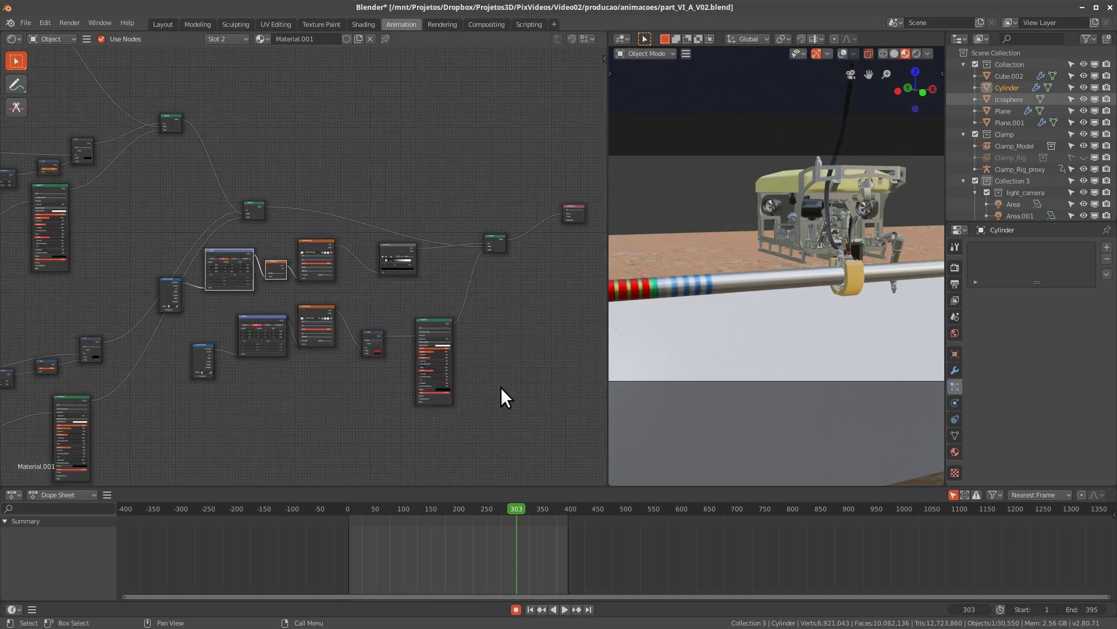
drag(455, 470, 179, 227)
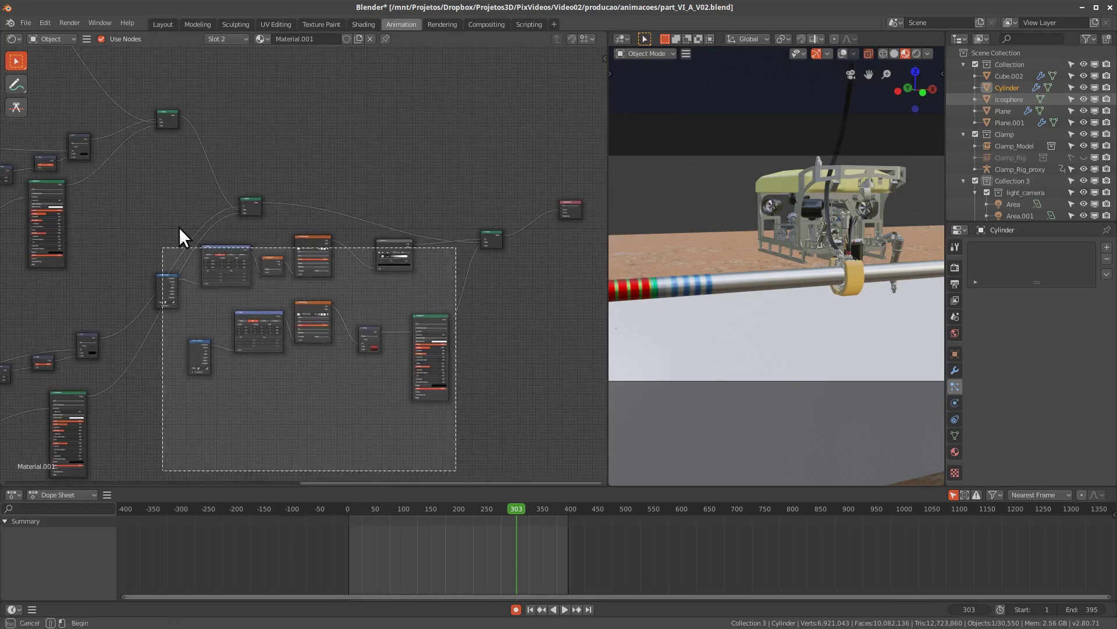
key(g)
click(501, 231)
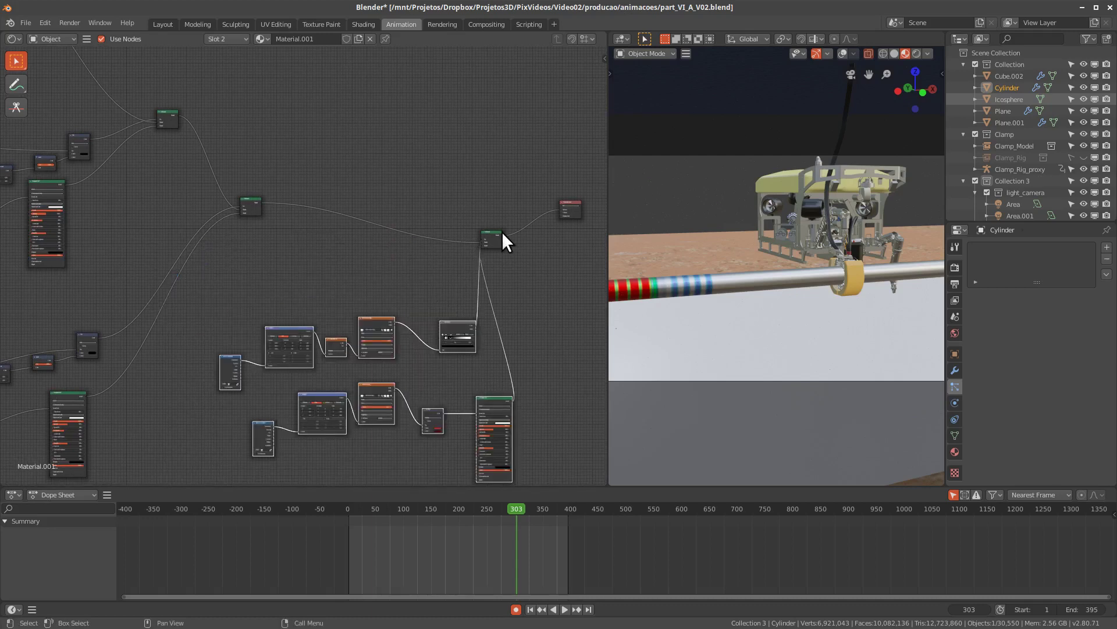
drag(502, 231, 564, 313)
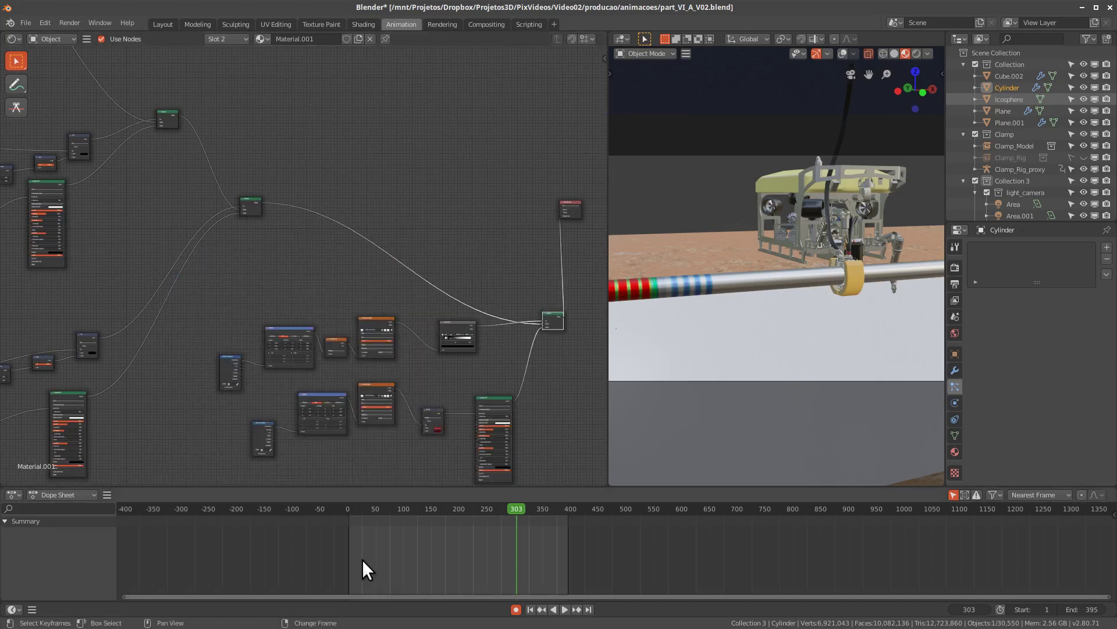
key(shift+Left)
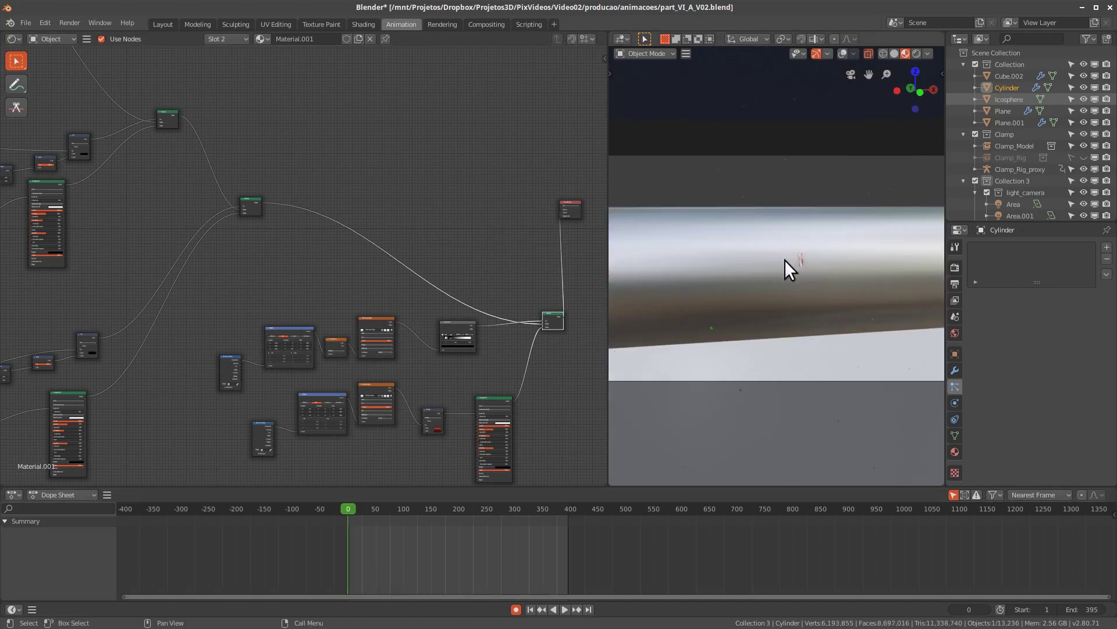
Select the lower stripe node group, stop playback at frame 240, and zoom into its ColorRamps
middle_drag(245, 349, 266, 350)
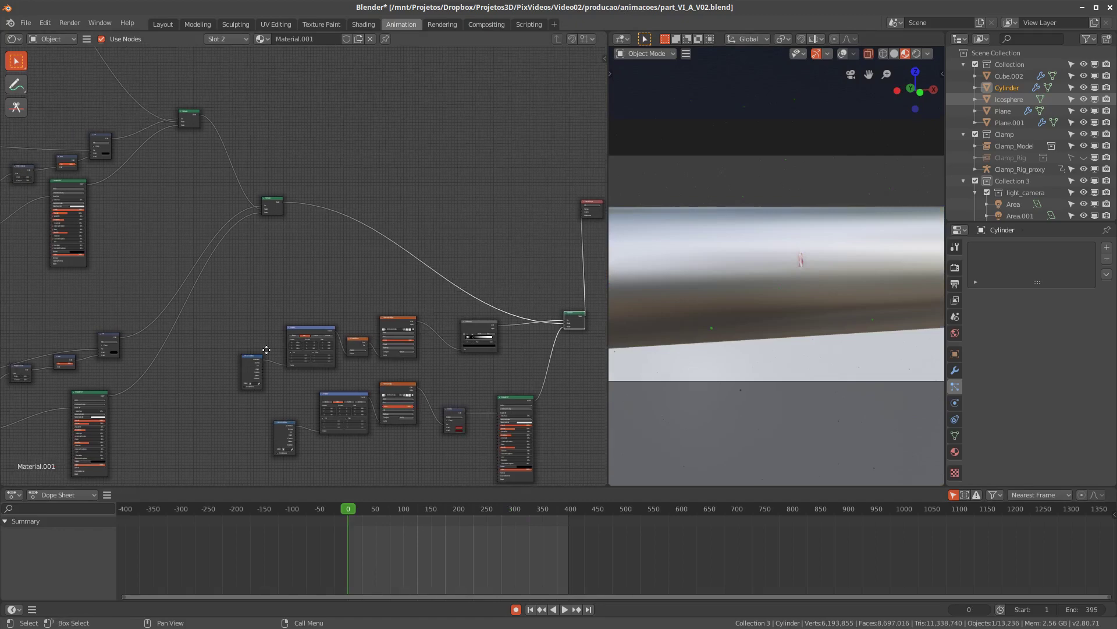
scroll(266, 349, down, 3)
middle_drag(267, 349, 385, 349)
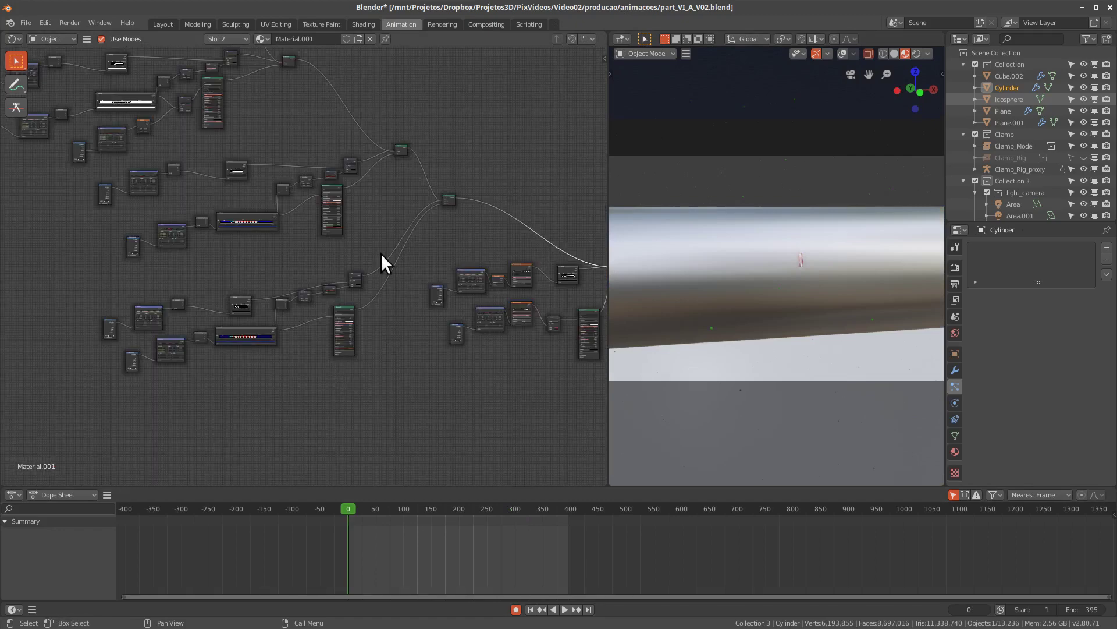
drag(382, 255, 340, 424)
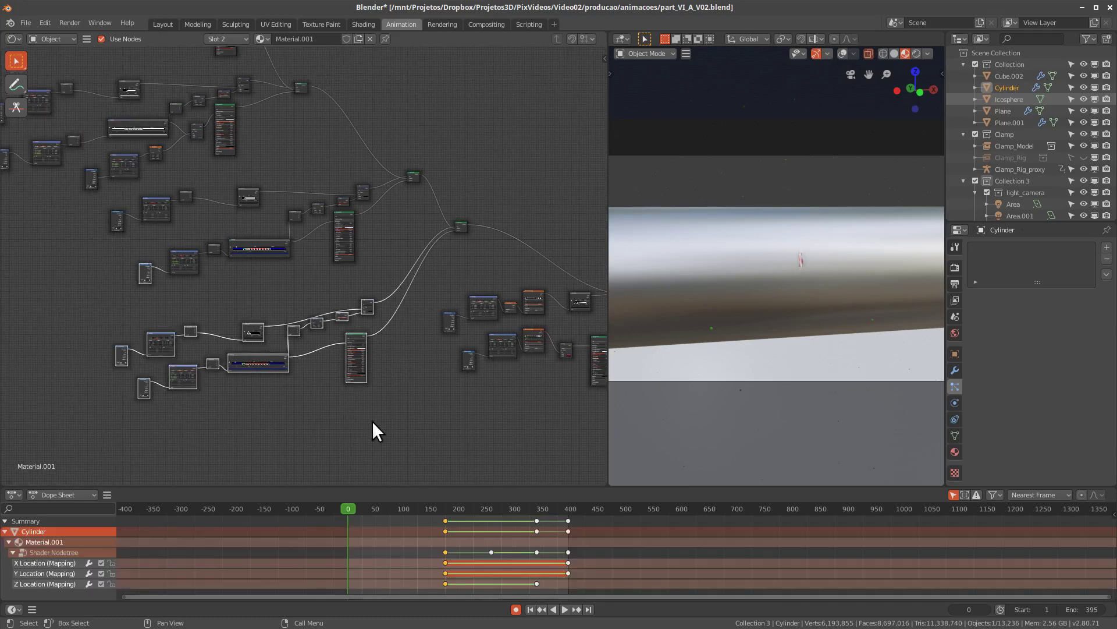
drag(390, 291, 120, 453)
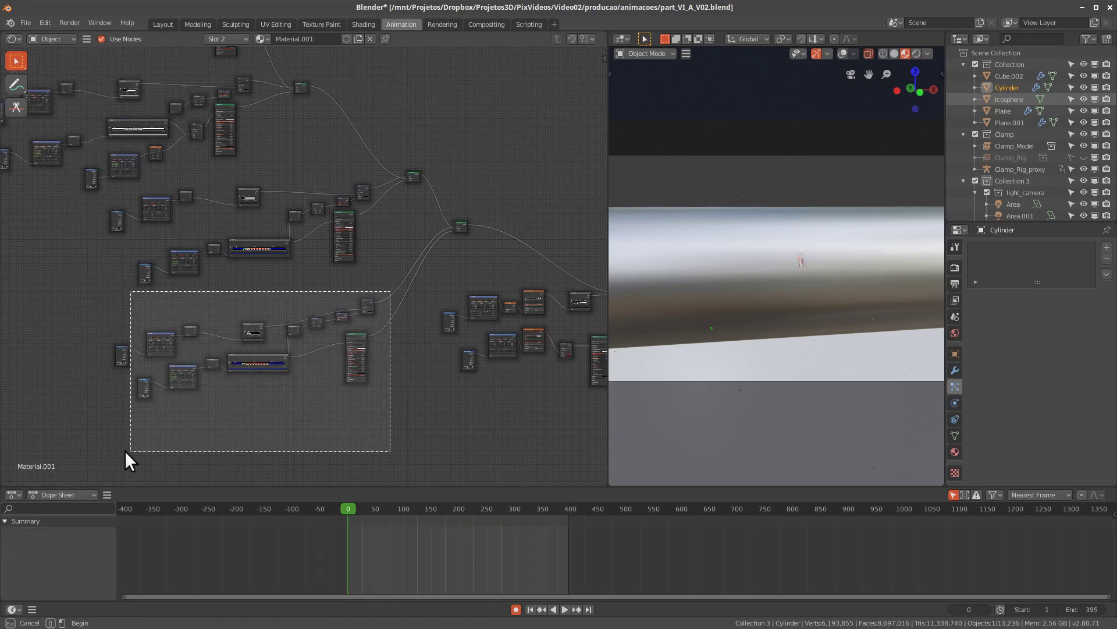
click(445, 550)
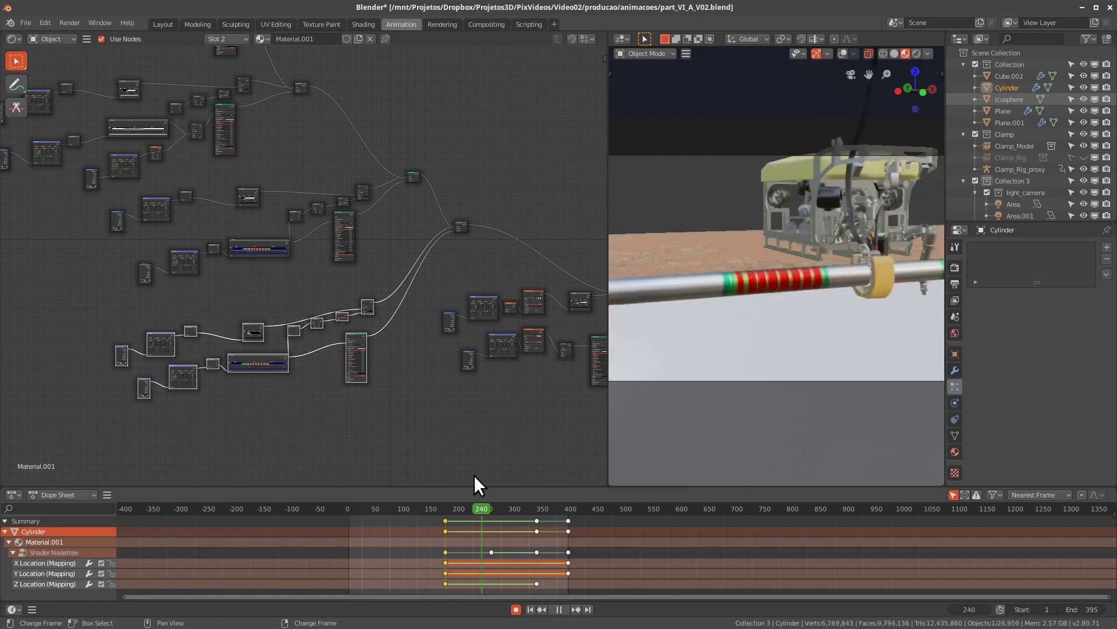
key(space)
mouse_move(290, 417)
ctrl+middle_down()
mouse_move(384, 384)
mouse_move(457, 391)
mouse_move(387, 394)
mouse_move(456, 358)
mouse_move(439, 337)
ctrl+middle_up()
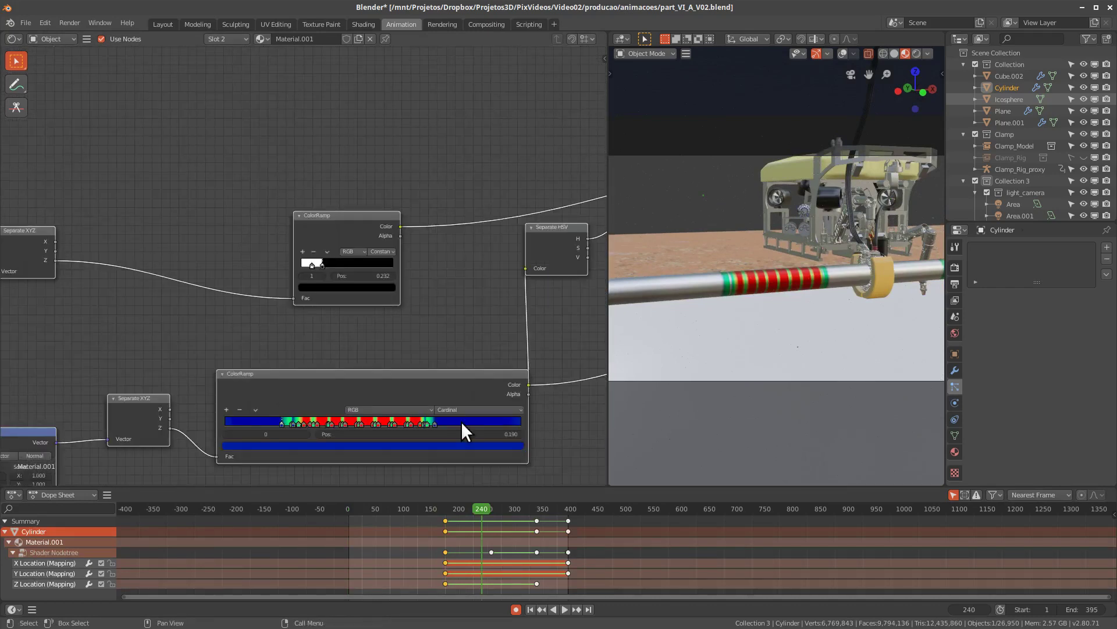
Move the stripe ColorRamp's green end stop to position 0.695
middle_drag(461, 422, 430, 396)
click(443, 397)
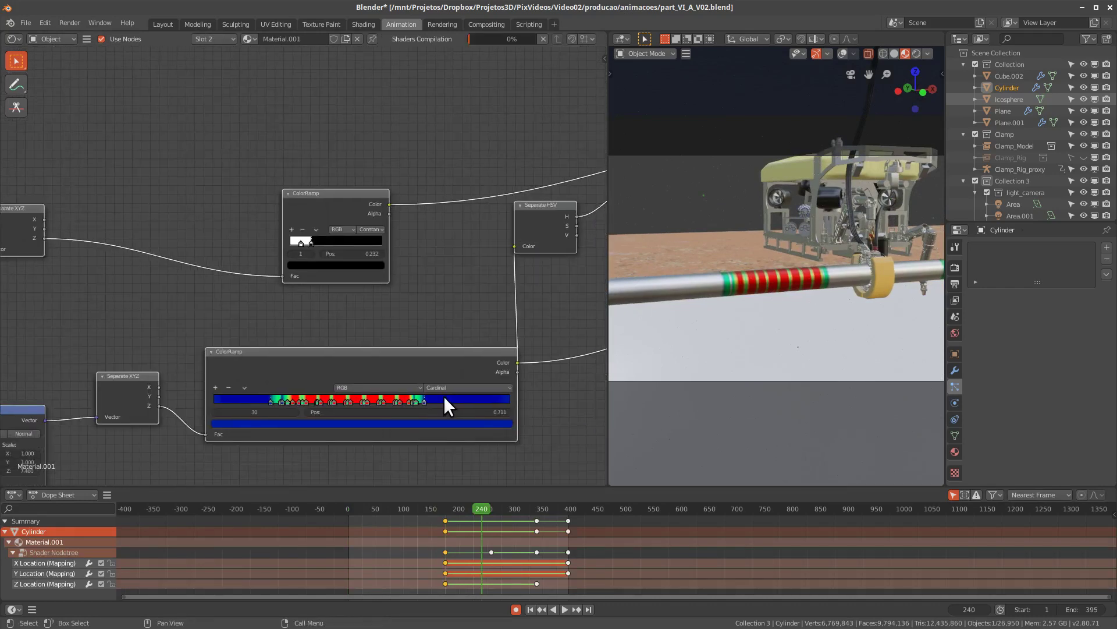
drag(443, 398, 427, 401)
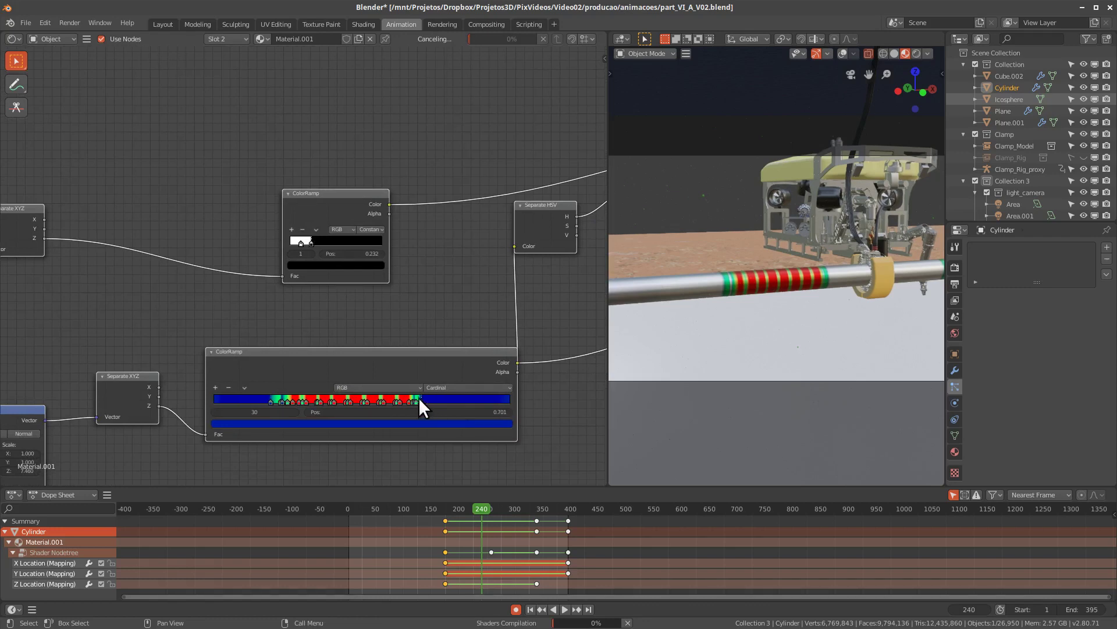
middle_drag(419, 398, 287, 337)
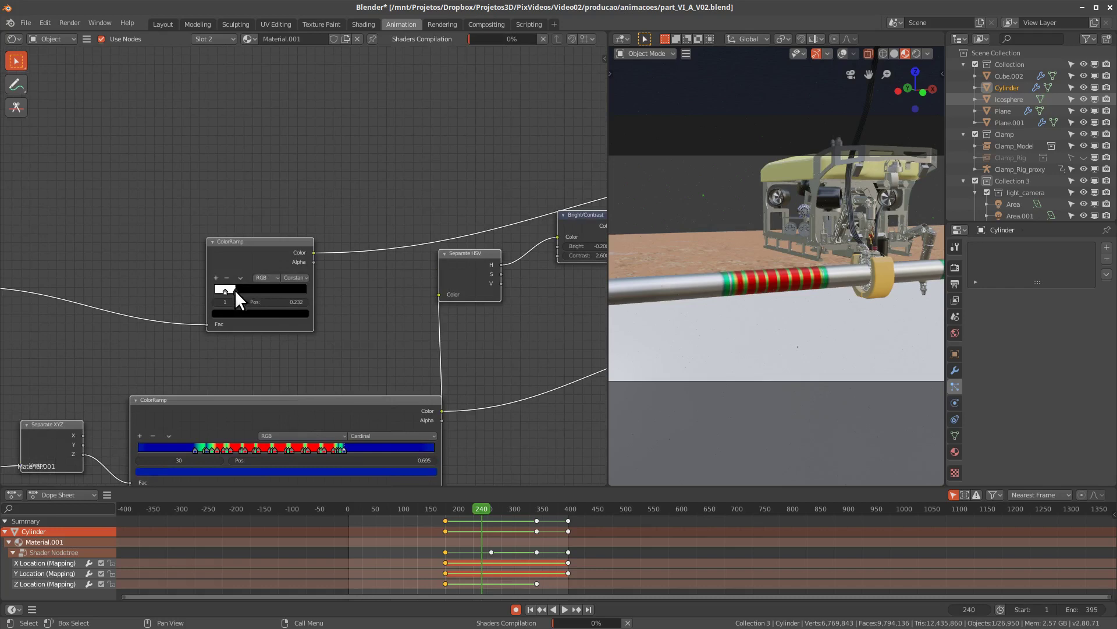
Widen the upper black-white ramp's white band to about 0.727, then play and scrub the timeline
drag(243, 288, 288, 291)
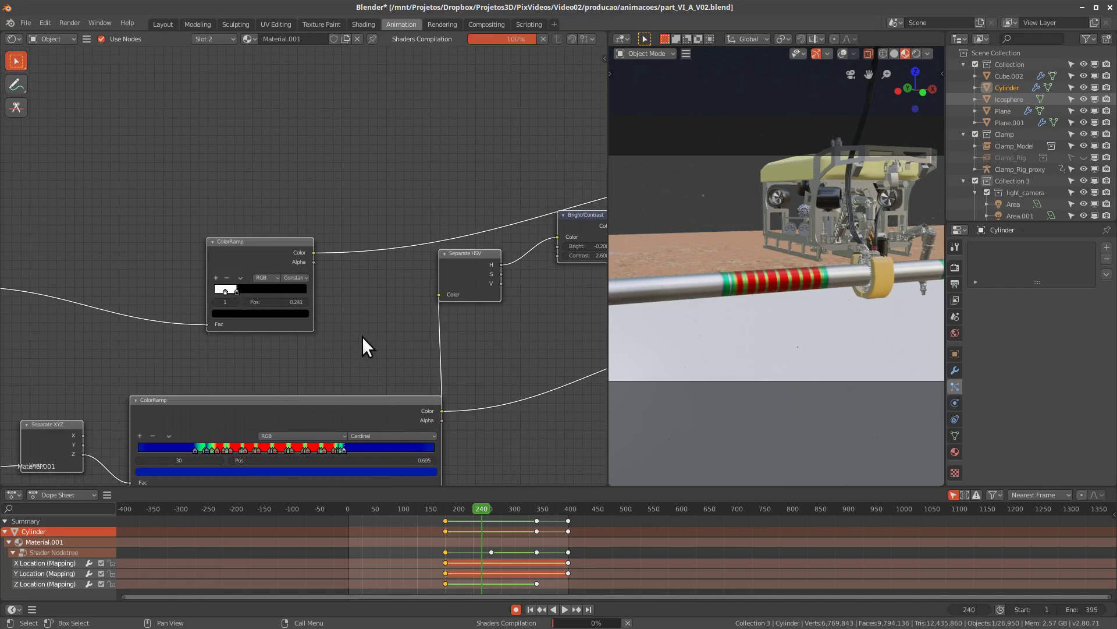
middle_drag(364, 339, 376, 348)
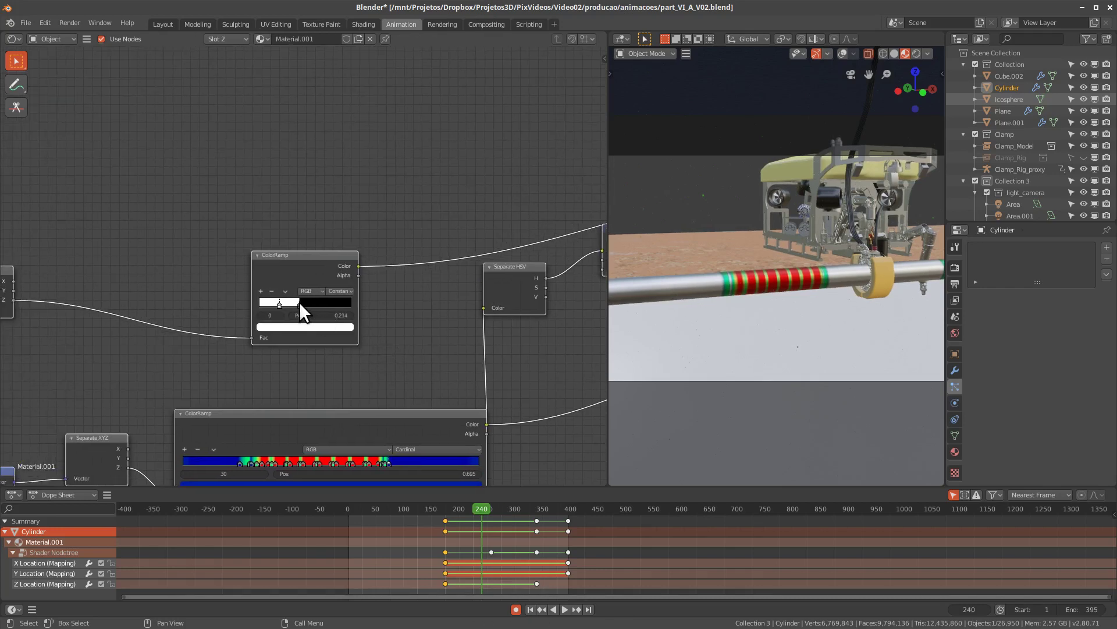
drag(300, 302, 326, 301)
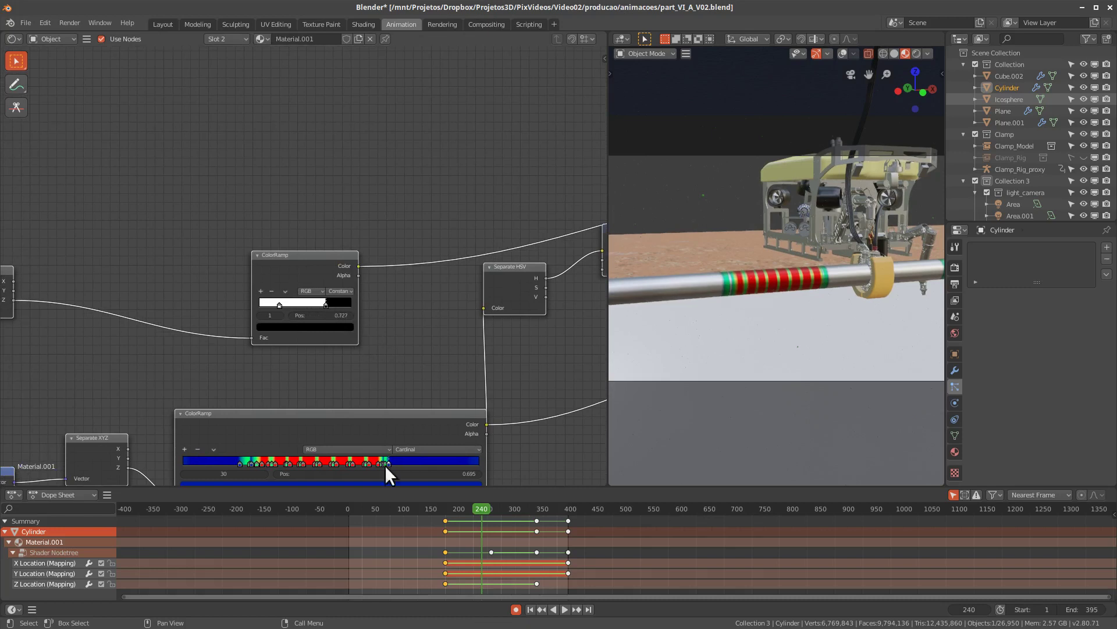
key(space)
right_drag(463, 548, 458, 547)
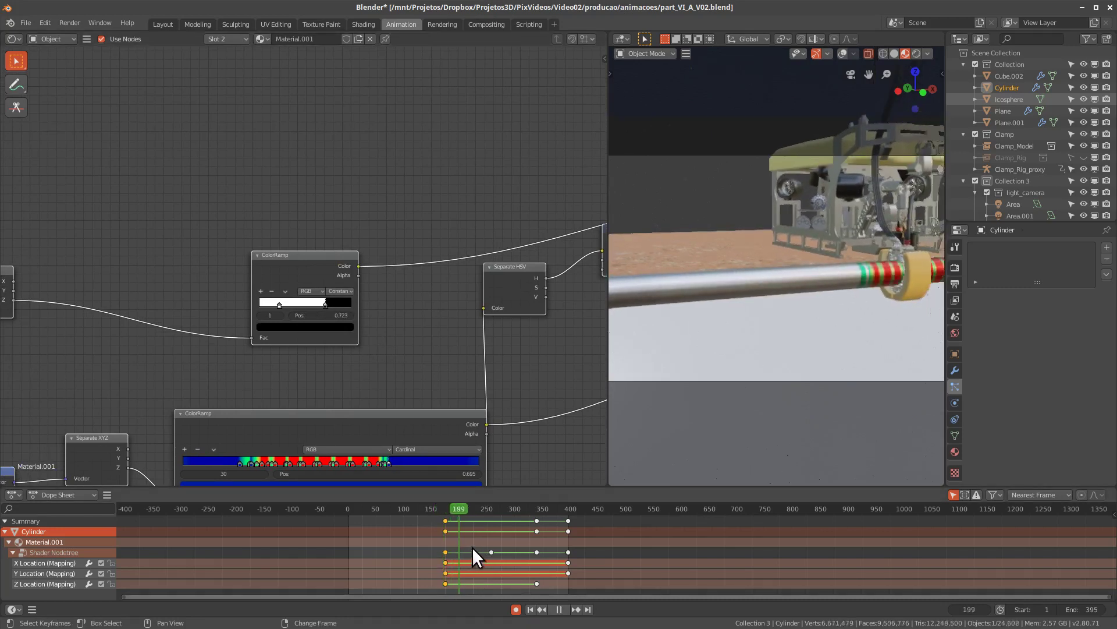
Check the stripe band near frame 268, stop playback, and survey the Mapping, Mix Shader and Principled BSDF nodes
mouse_move(473, 547)
right_down()
mouse_move(525, 547)
mouse_move(508, 554)
right_up()
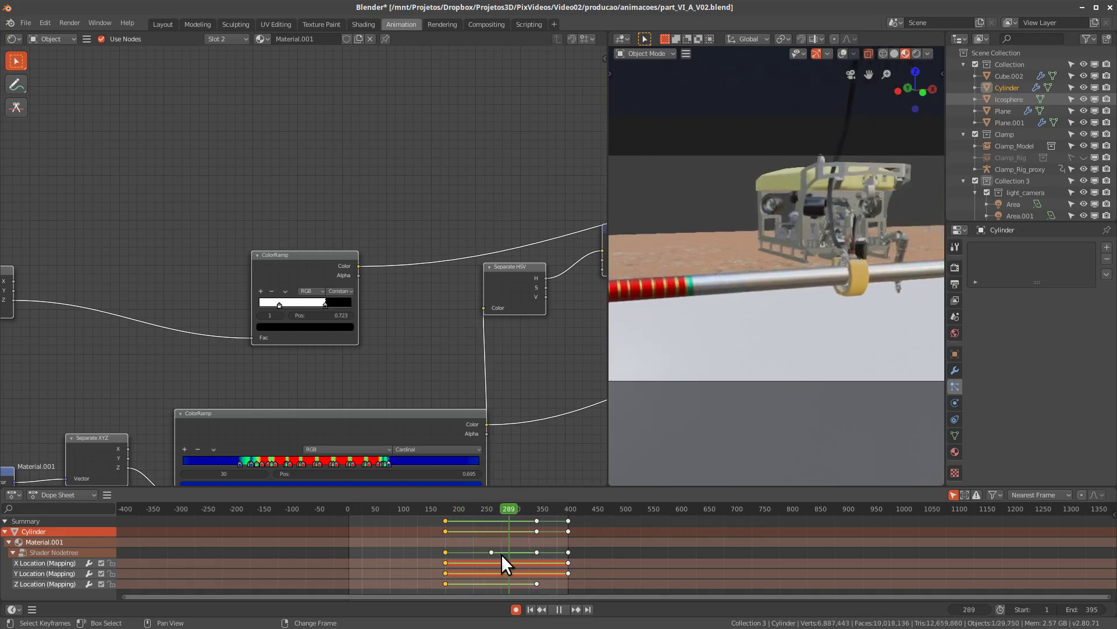
key(Escape)
mouse_move(594, 483)
middle_down()
mouse_move(464, 379)
mouse_move(390, 389)
mouse_move(487, 357)
mouse_move(380, 384)
middle_up()
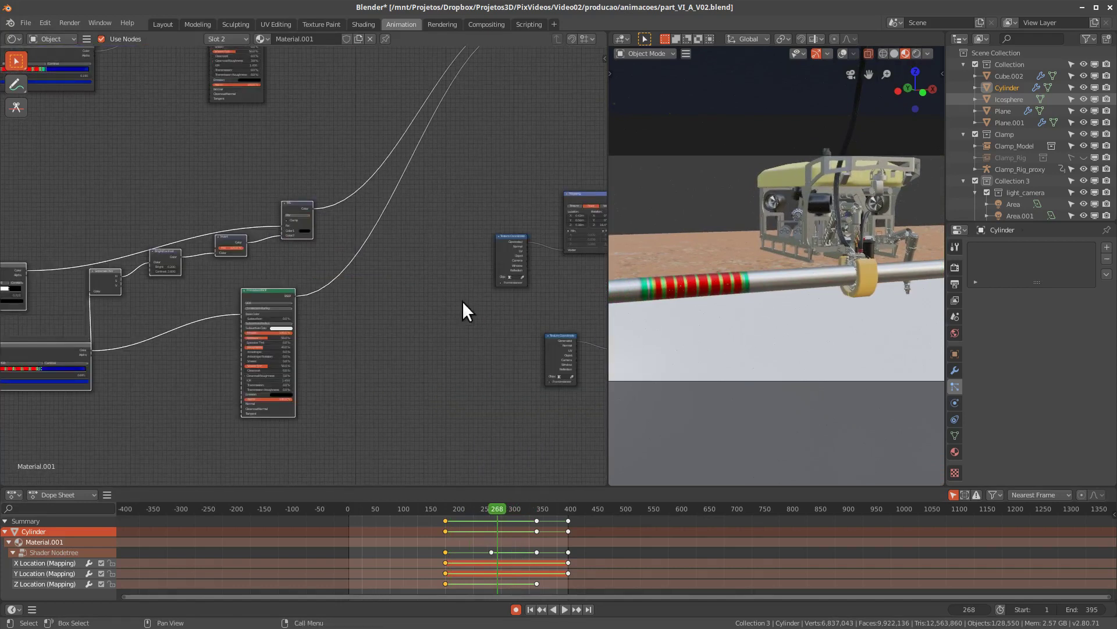
mouse_move(464, 301)
middle_down()
mouse_move(392, 374)
mouse_move(395, 387)
mouse_move(448, 349)
middle_up()
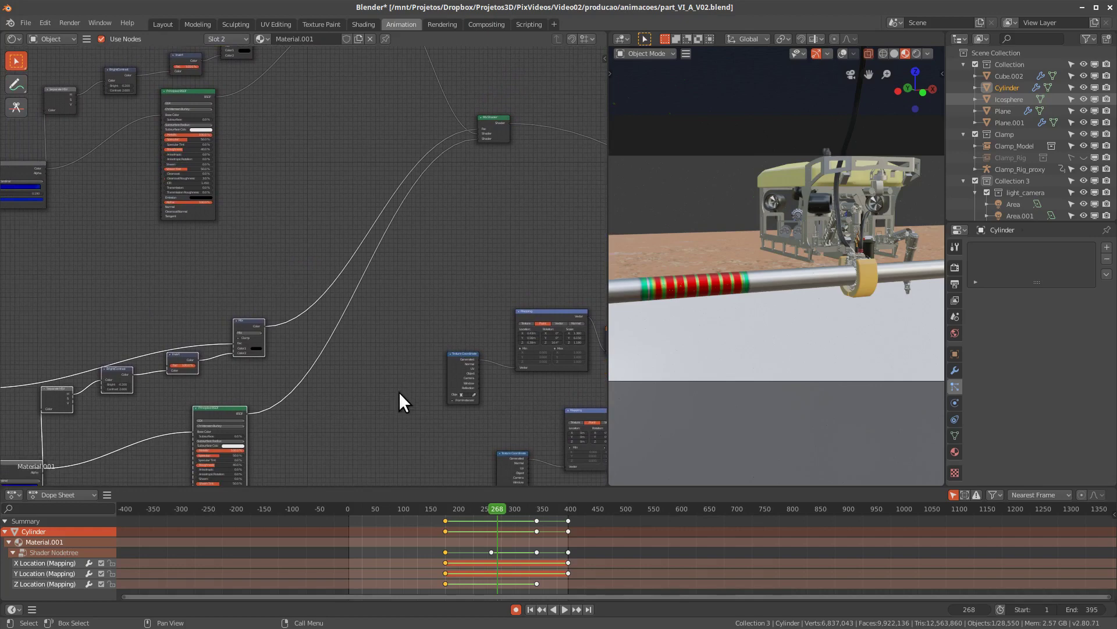
mouse_move(397, 392)
middle_down()
mouse_move(374, 406)
mouse_move(473, 339)
mouse_move(244, 414)
mouse_move(449, 382)
mouse_move(355, 411)
mouse_move(437, 362)
middle_up()
Zoom around the node tree, then start a new General Blender file
scroll(487, 371, down, 2)
middle_drag(295, 406, 385, 407)
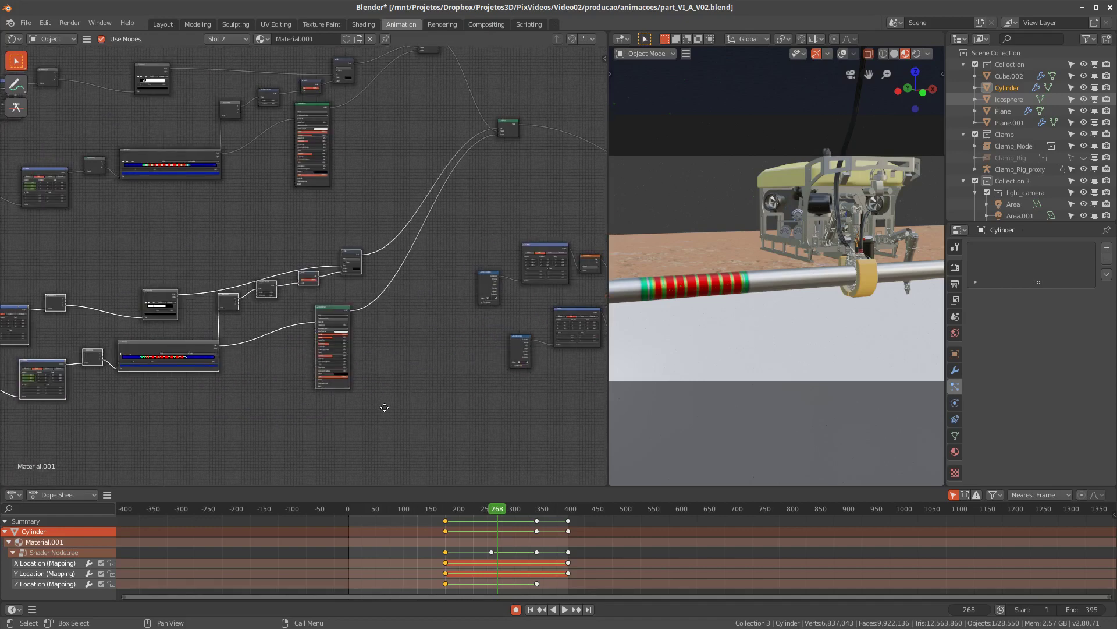
scroll(381, 406, up, 1)
scroll(375, 404, up, 1)
scroll(367, 402, up, 1)
scroll(357, 398, up, 1)
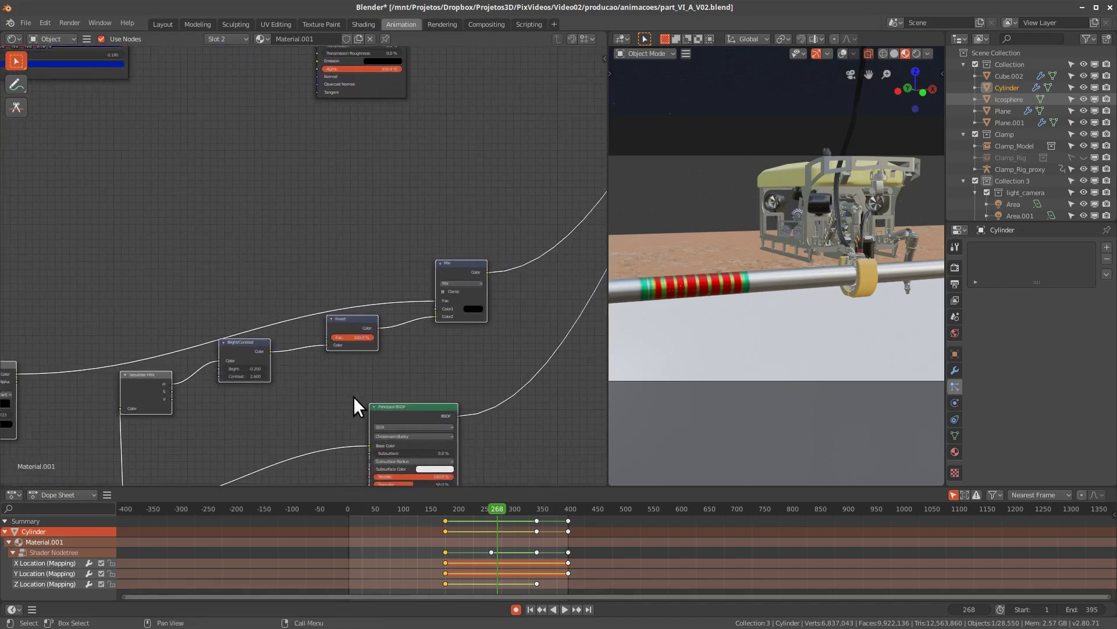
scroll(291, 373, down, 1)
scroll(469, 355, up, 1)
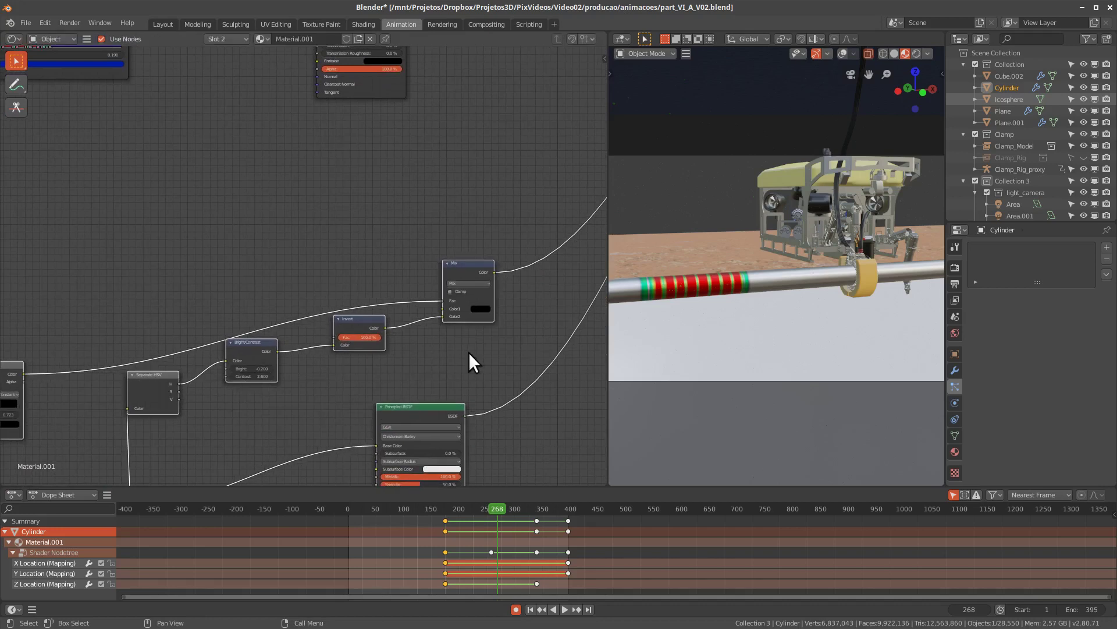
key(ctrl+n)
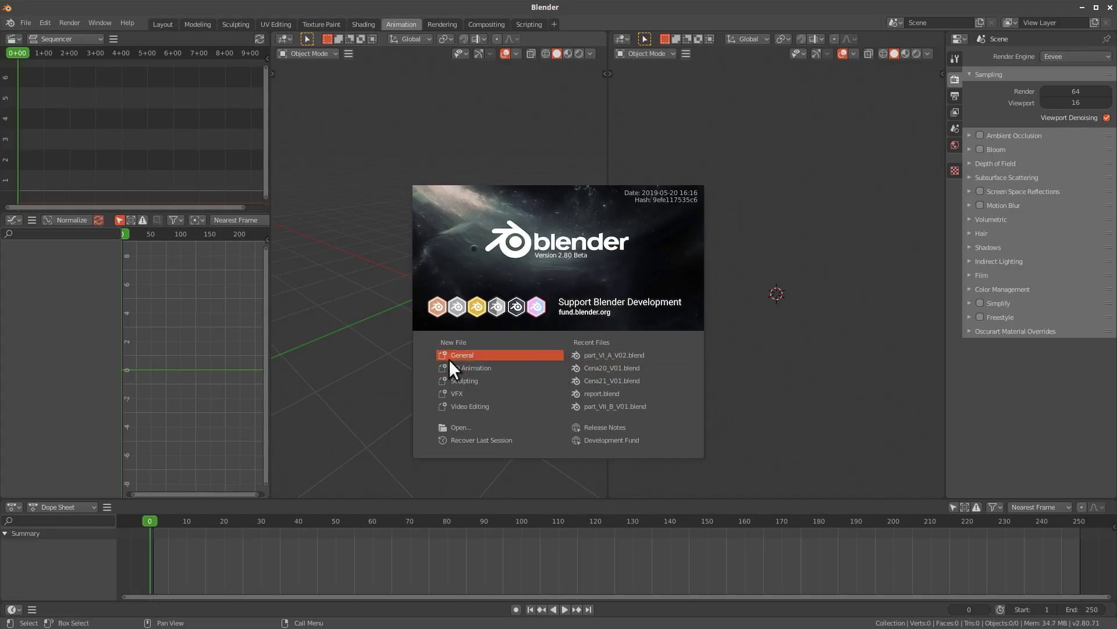
Add a cylinder to the empty scene and stretch it along Z into a tall shape
key(Escape)
key(shift+a)
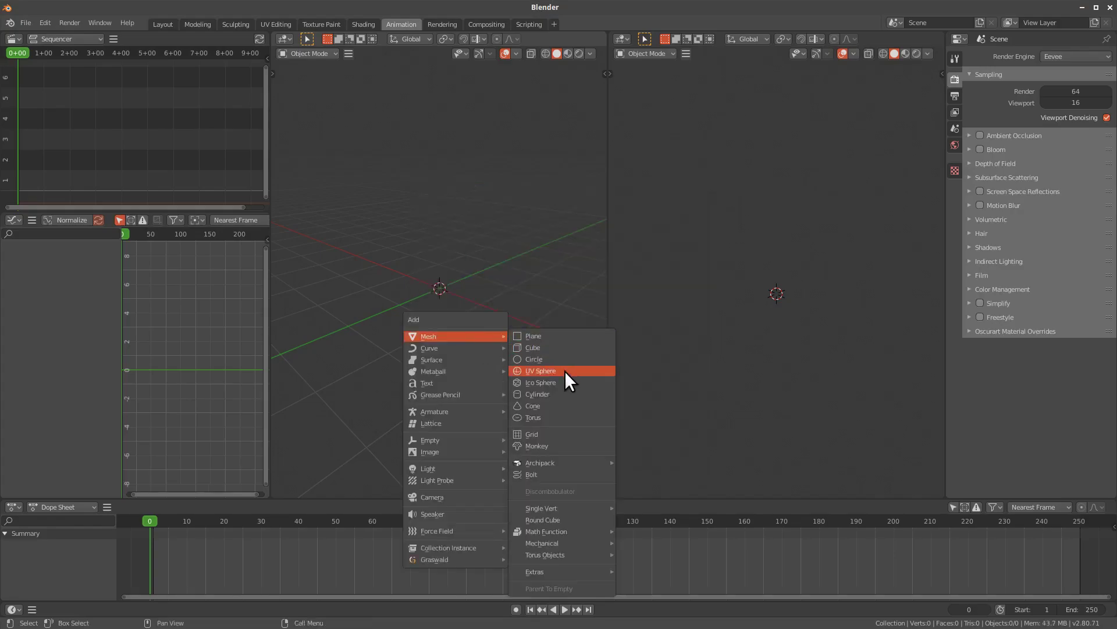
click(564, 394)
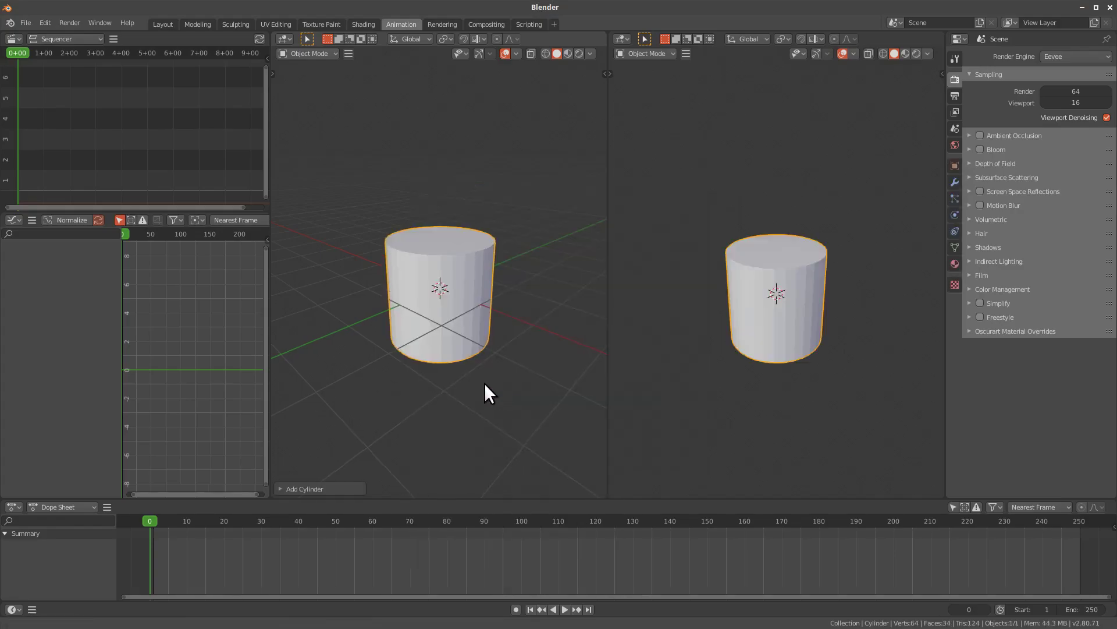
key(s)
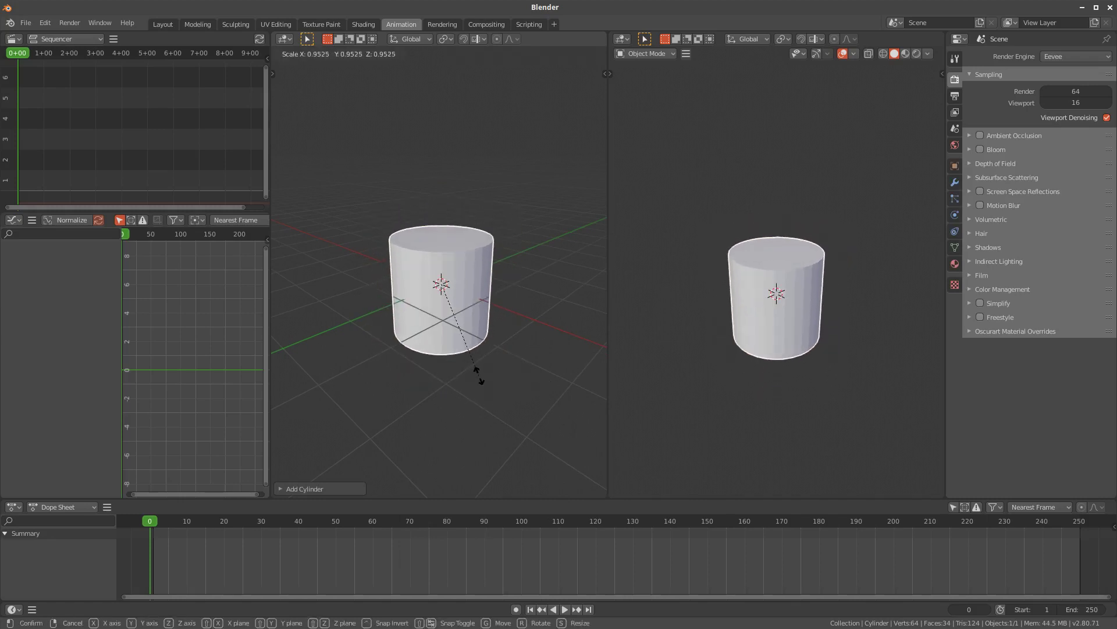
key(z)
click(922, 480)
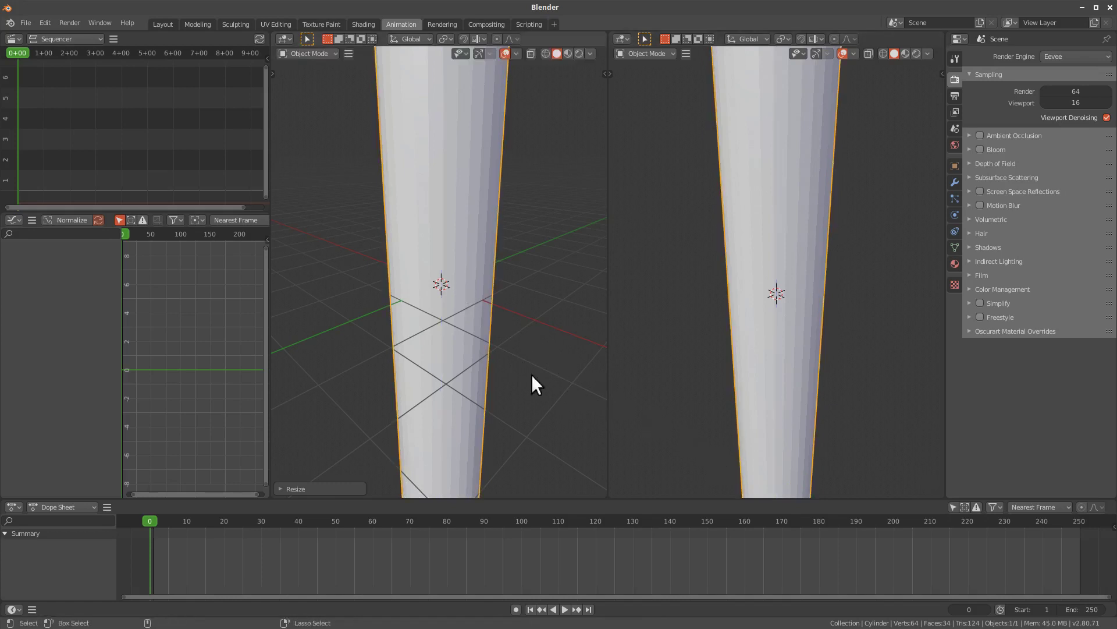
Rotate the stretched cylinder 90° around X so it lies flat as a pipe
scroll(470, 417, down, 3)
scroll(446, 424, down, 2)
middle_drag(457, 403, 523, 389)
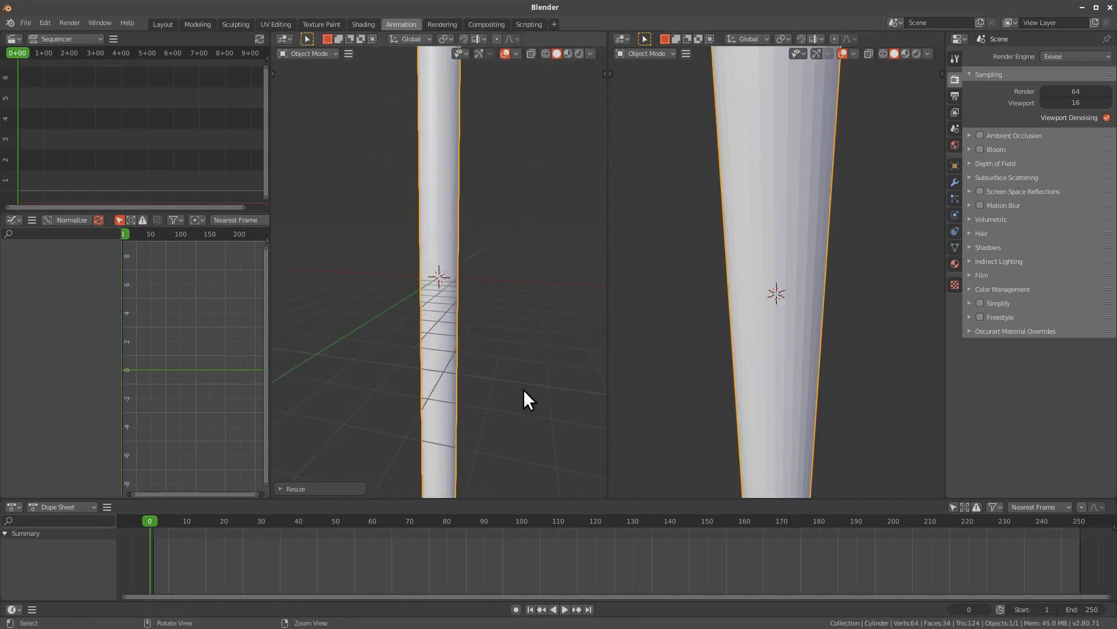
text(r)
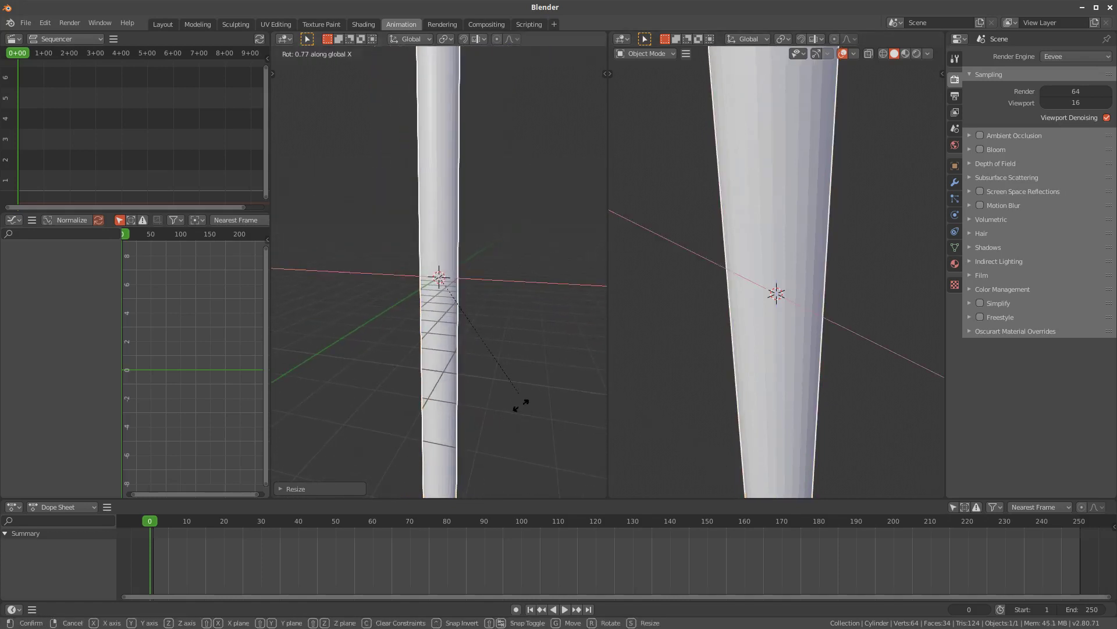
text(x90)
key(Return)
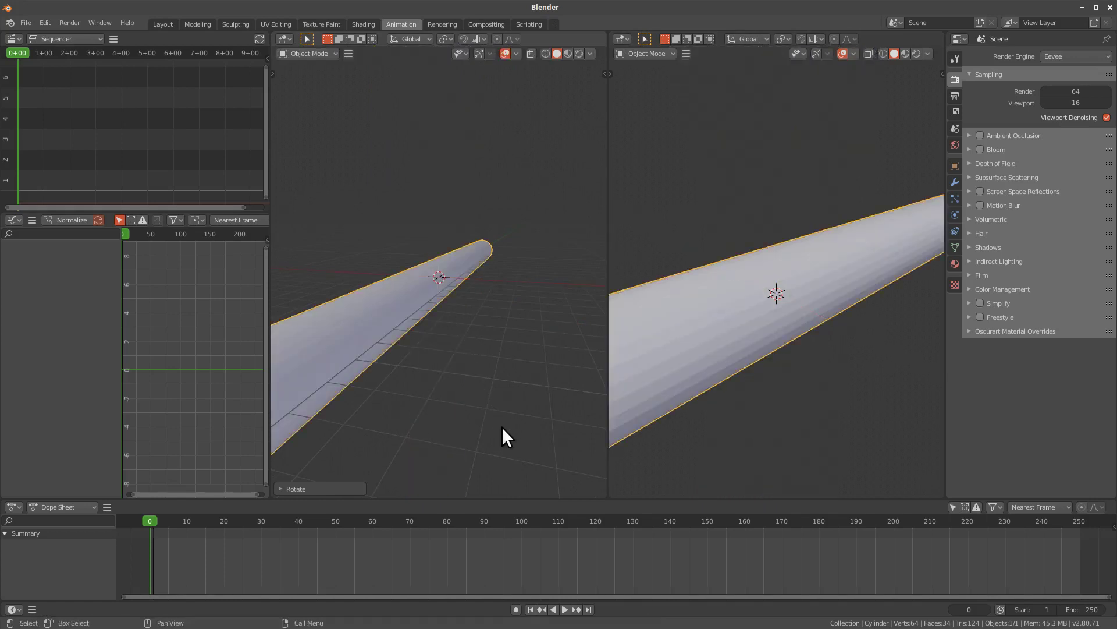
Merge the right 3D view into the left one and give the left editors more room
mouse_move(502, 427)
middle_down()
mouse_move(494, 407)
mouse_move(434, 407)
mouse_move(419, 428)
mouse_move(430, 419)
middle_up()
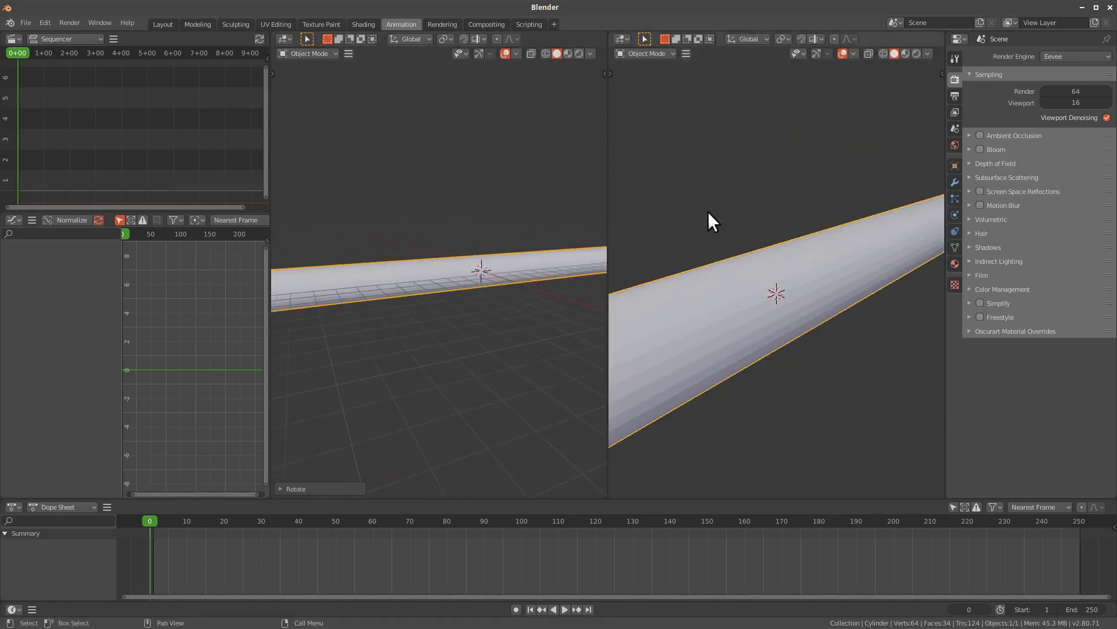
mouse_move(606, 33)
mouse_down()
mouse_move(681, 30)
mouse_move(650, 111)
mouse_up()
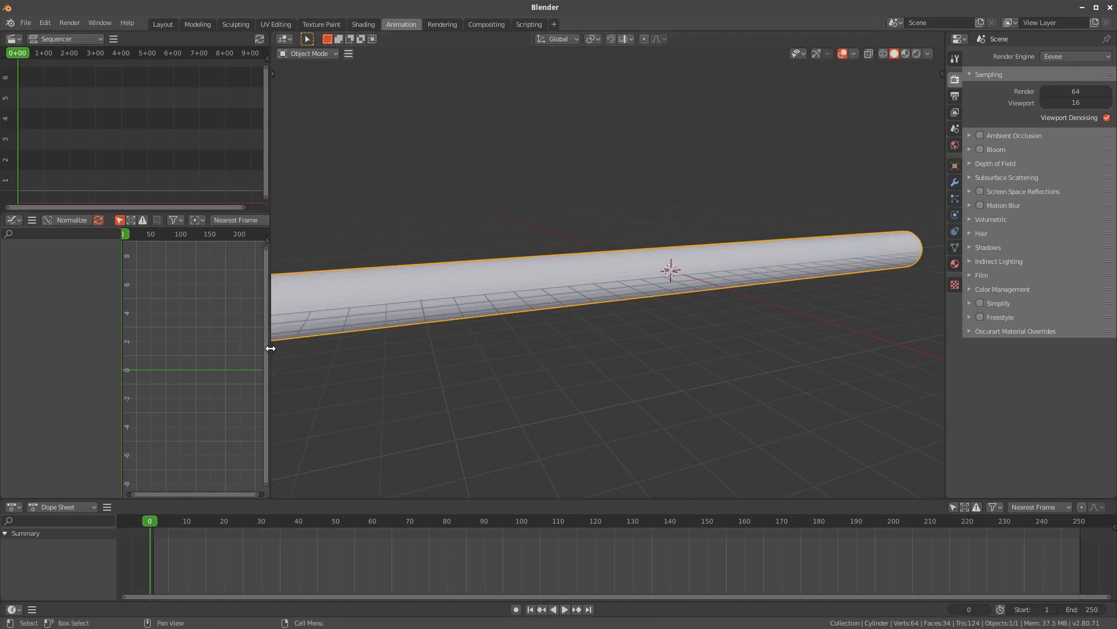
drag(271, 345, 373, 348)
Turn the lower-left panel into a Shader Editor and create a new material for the pipe
mouse_move(611, 363)
middle_down()
mouse_move(701, 386)
mouse_move(598, 400)
mouse_move(639, 383)
mouse_move(611, 351)
mouse_move(676, 376)
mouse_move(595, 386)
middle_up()
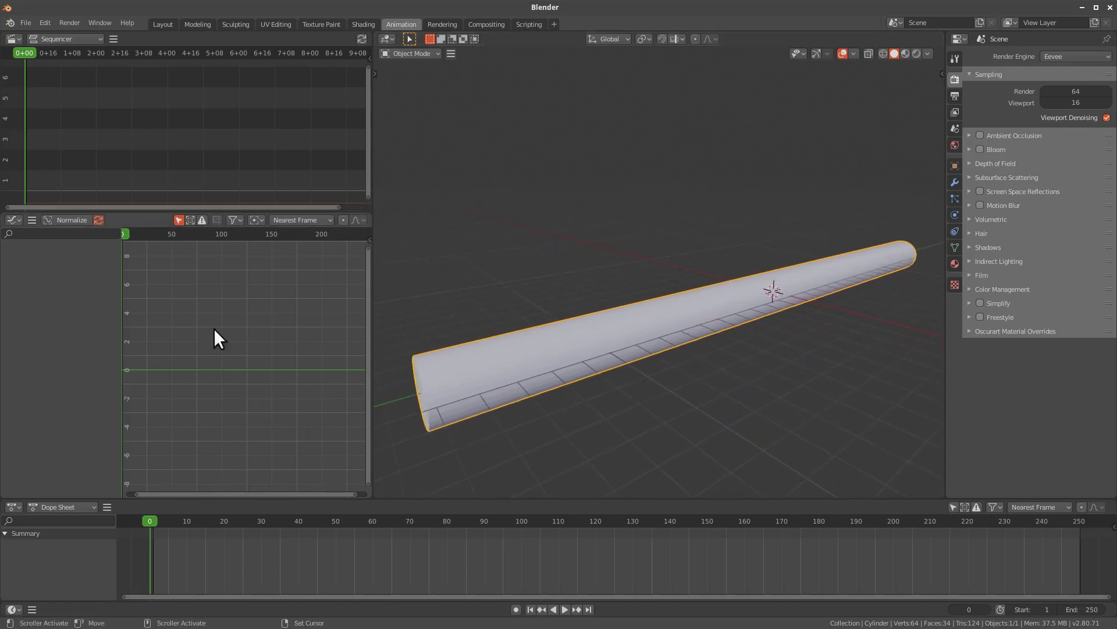
click(15, 220)
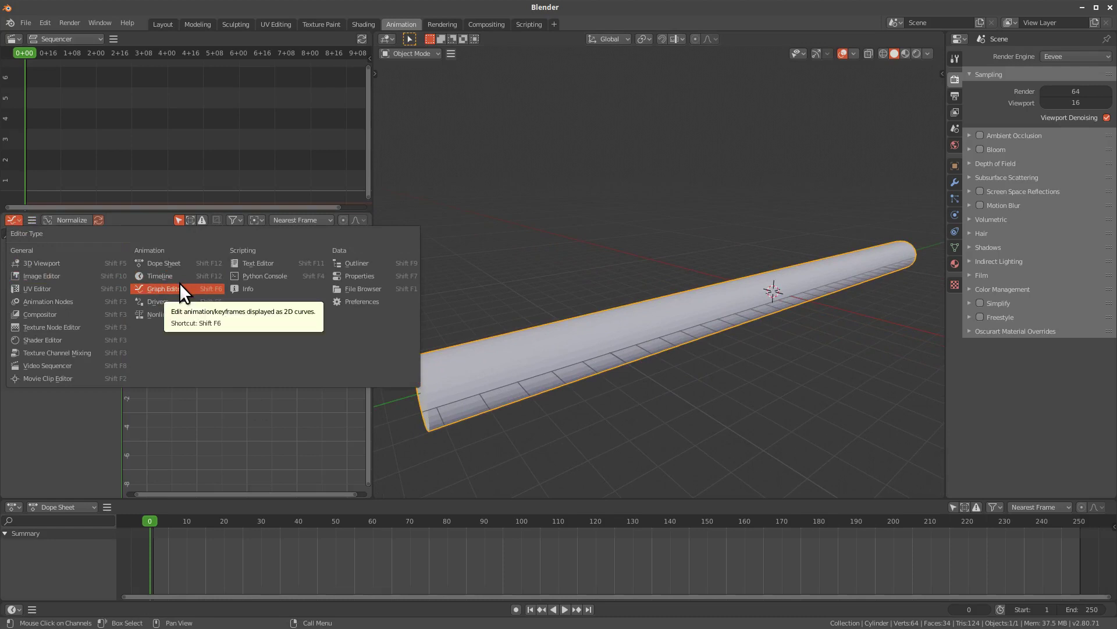
click(69, 339)
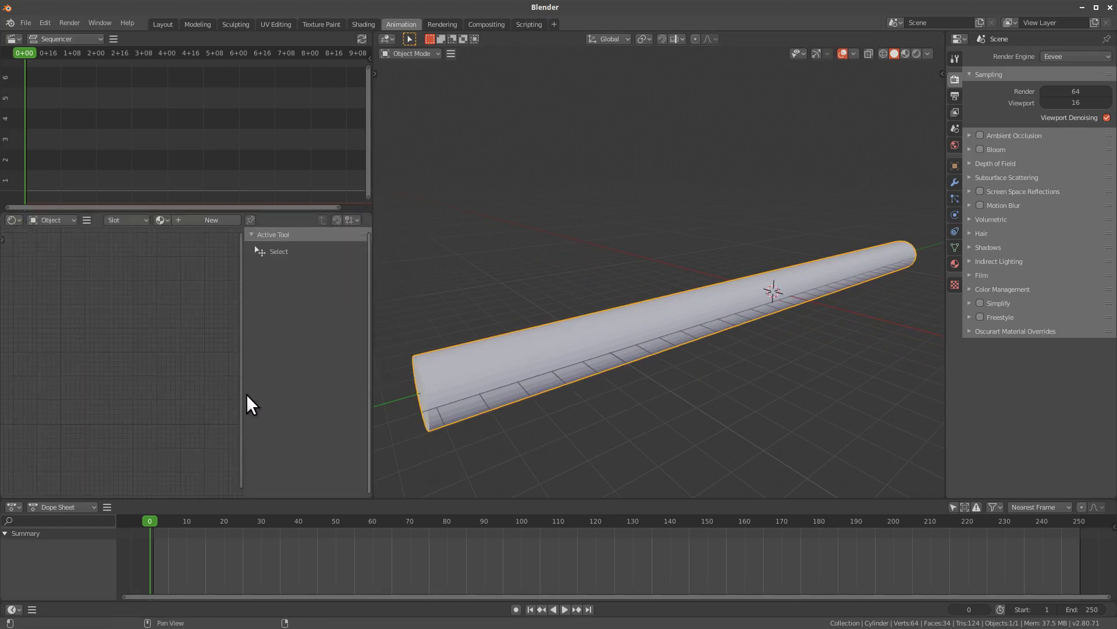
drag(245, 394, 399, 386)
click(210, 220)
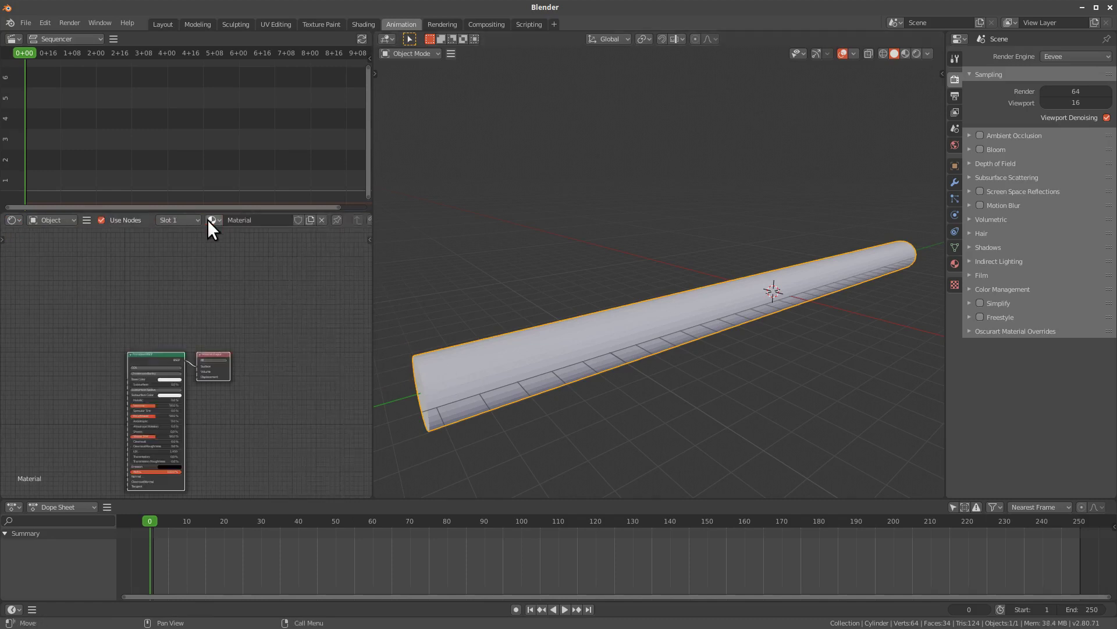
Raise the material's Metallic to 100% and preview the pipe in LookDev shading
scroll(218, 368, up, 1)
scroll(244, 344, up, 1)
scroll(254, 330, up, 2)
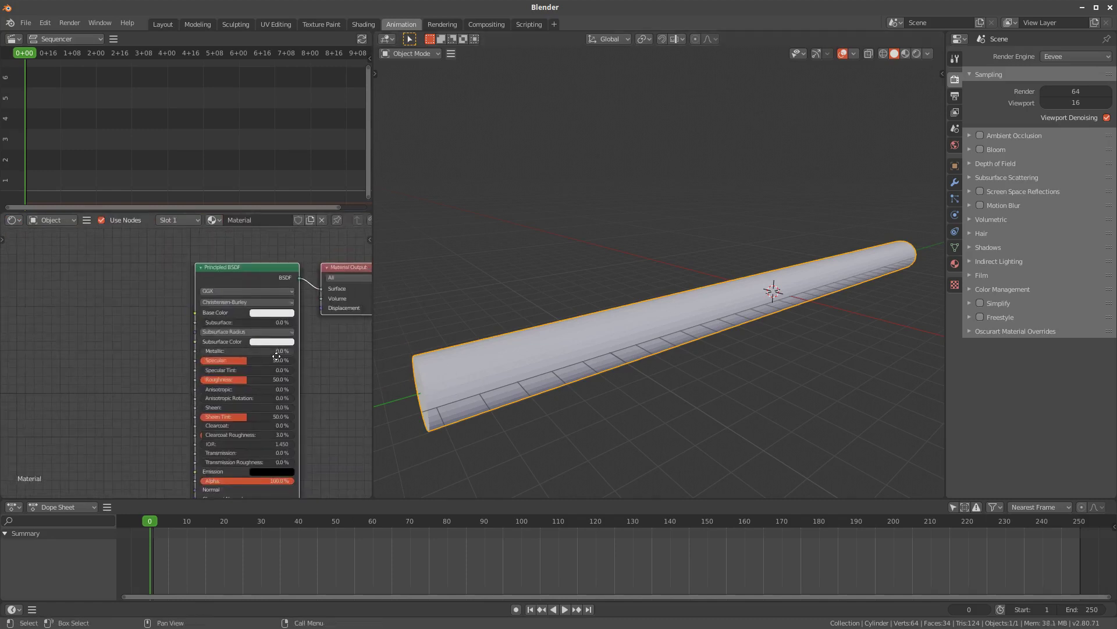
click(254, 329)
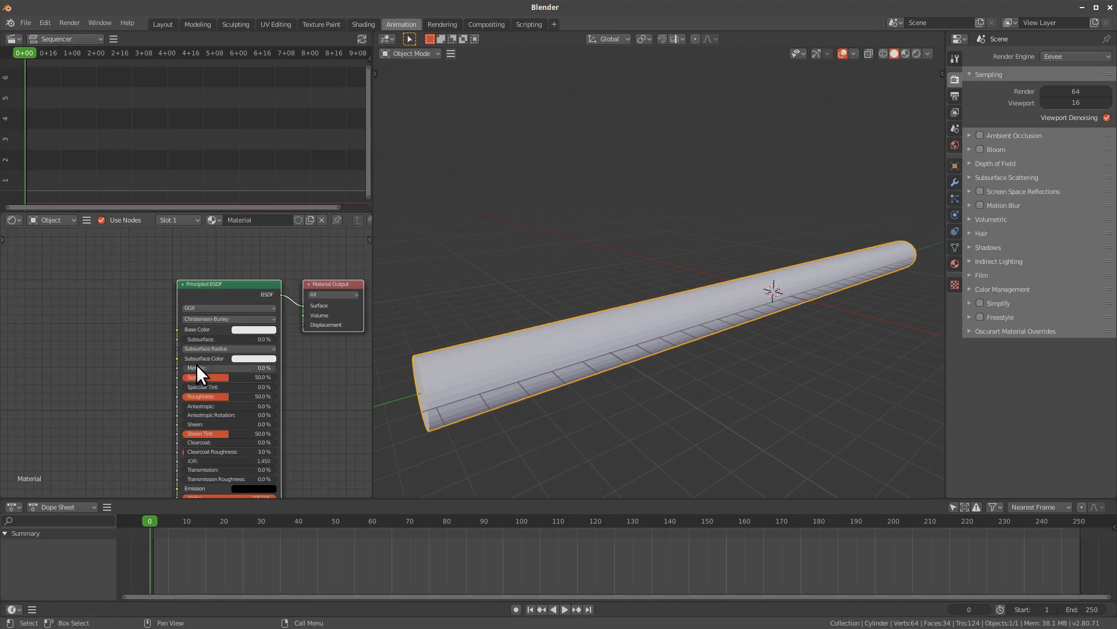
drag(197, 364, 386, 393)
middle_drag(364, 352, 255, 300)
key(z)
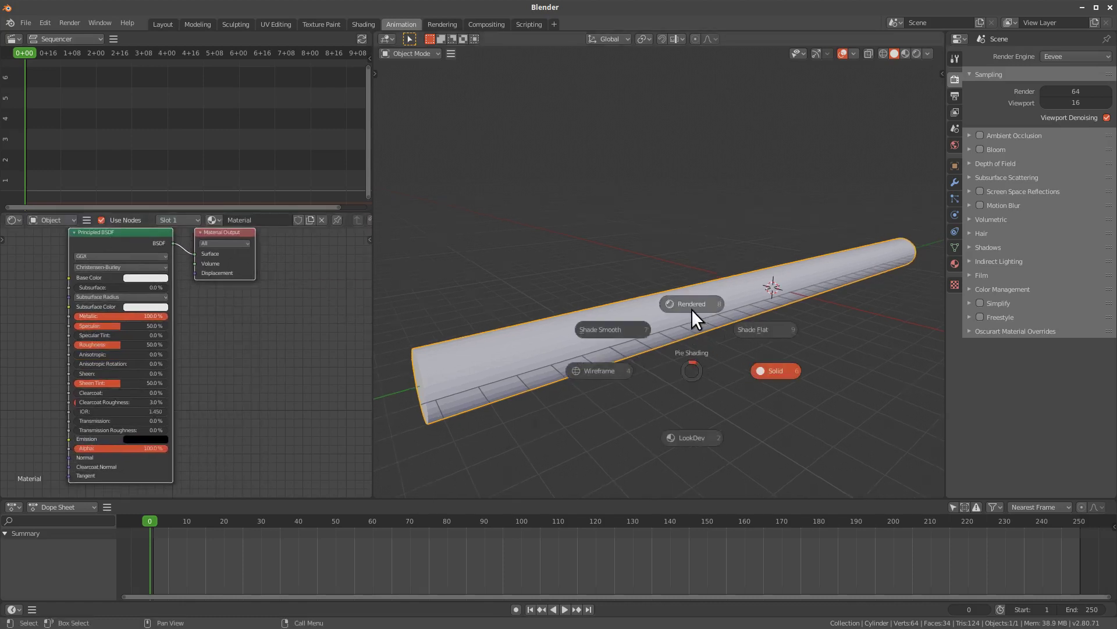
click(693, 437)
Keep LookDev shading and spread out the Principled BSDF and Material Output nodes
key(z)
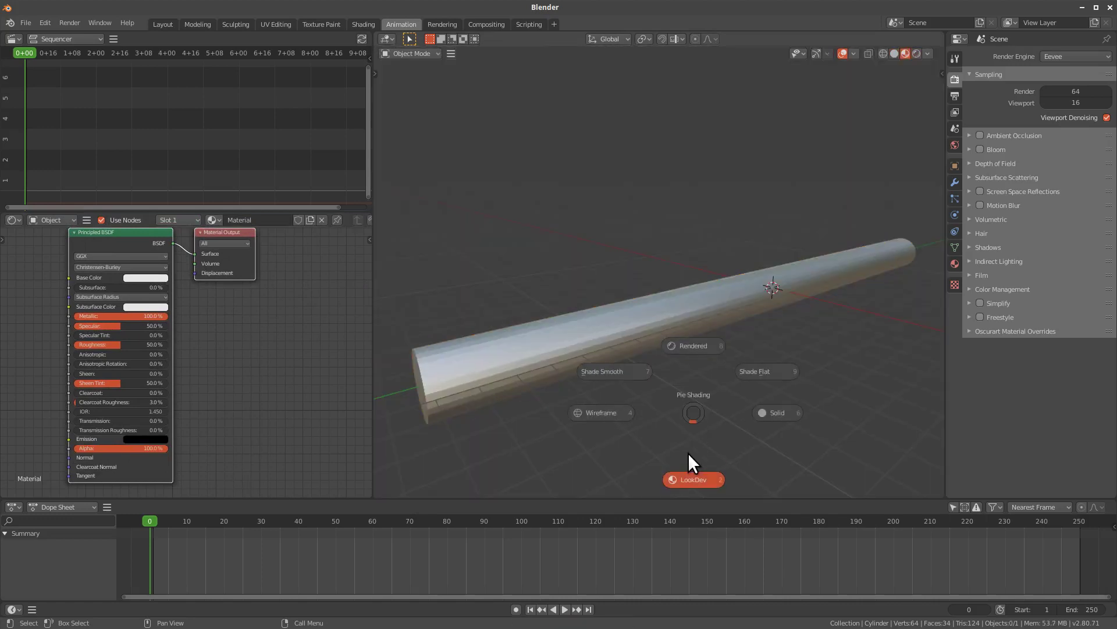
click(694, 466)
scroll(280, 379, down, 2)
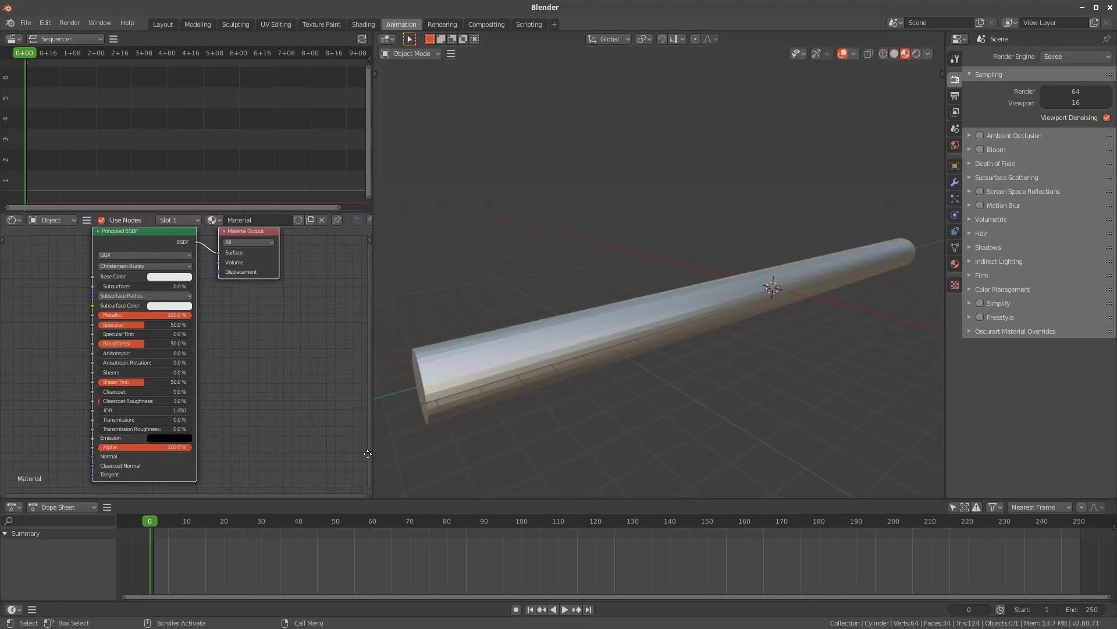
scroll(287, 382, down, 2)
scroll(244, 414, down, 2)
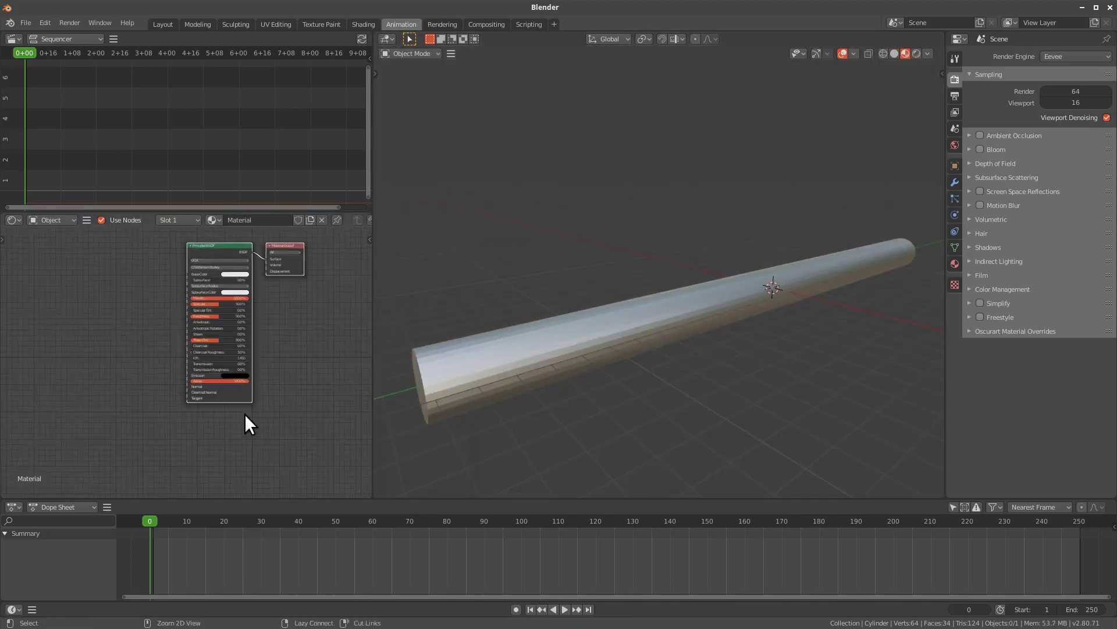
middle_drag(244, 414, 157, 419)
drag(157, 419, 117, 320)
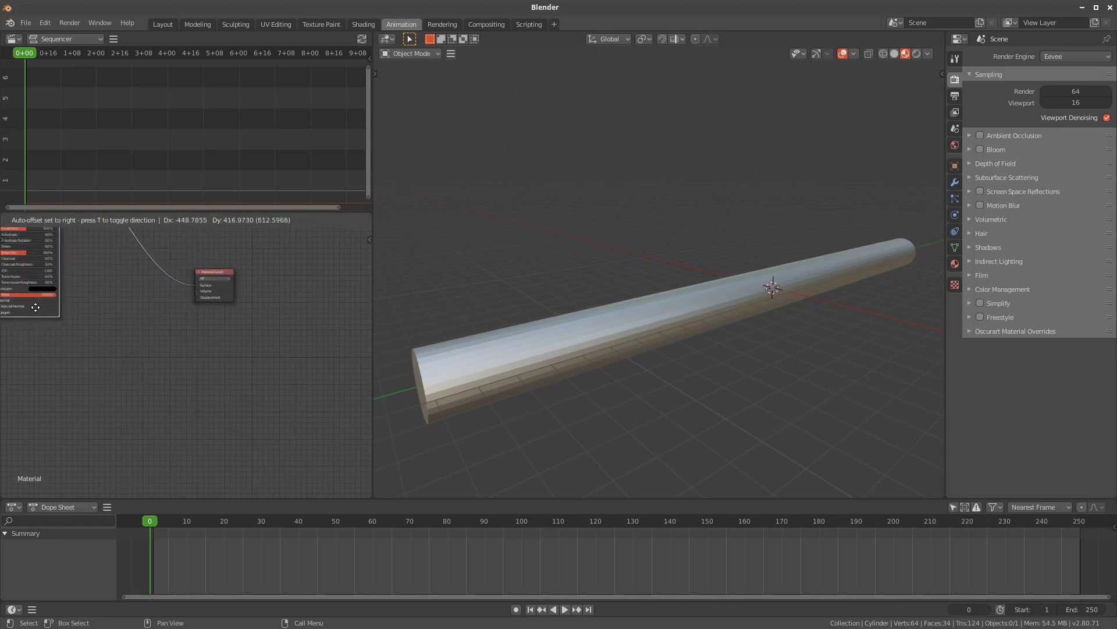
drag(209, 273, 332, 283)
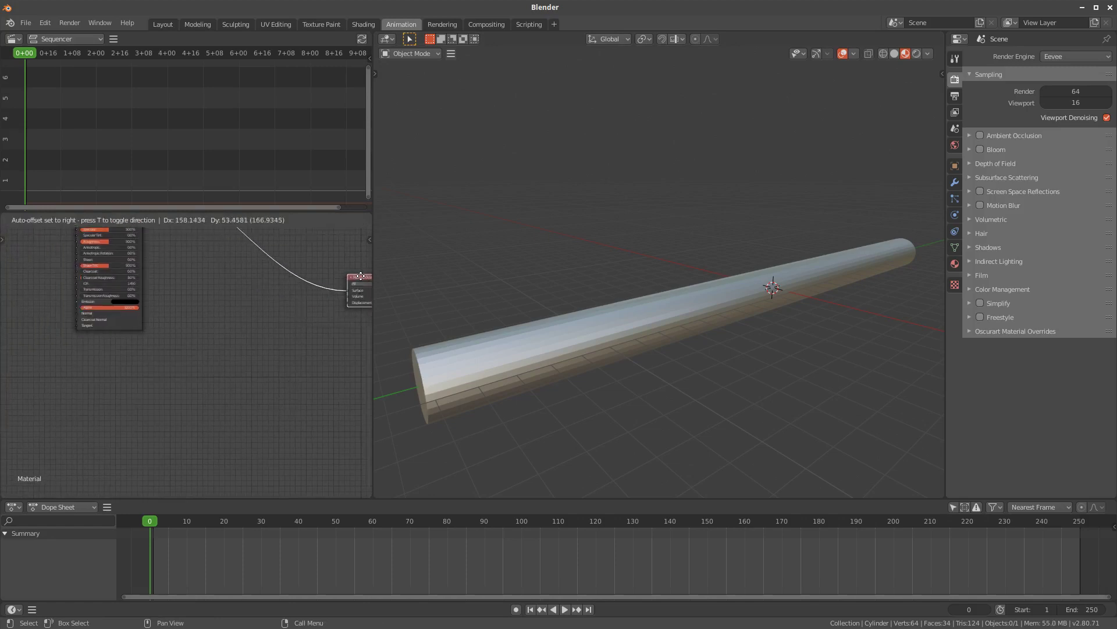
mouse_move(239, 407)
middle_down()
mouse_move(179, 411)
mouse_move(221, 386)
mouse_move(251, 401)
middle_up()
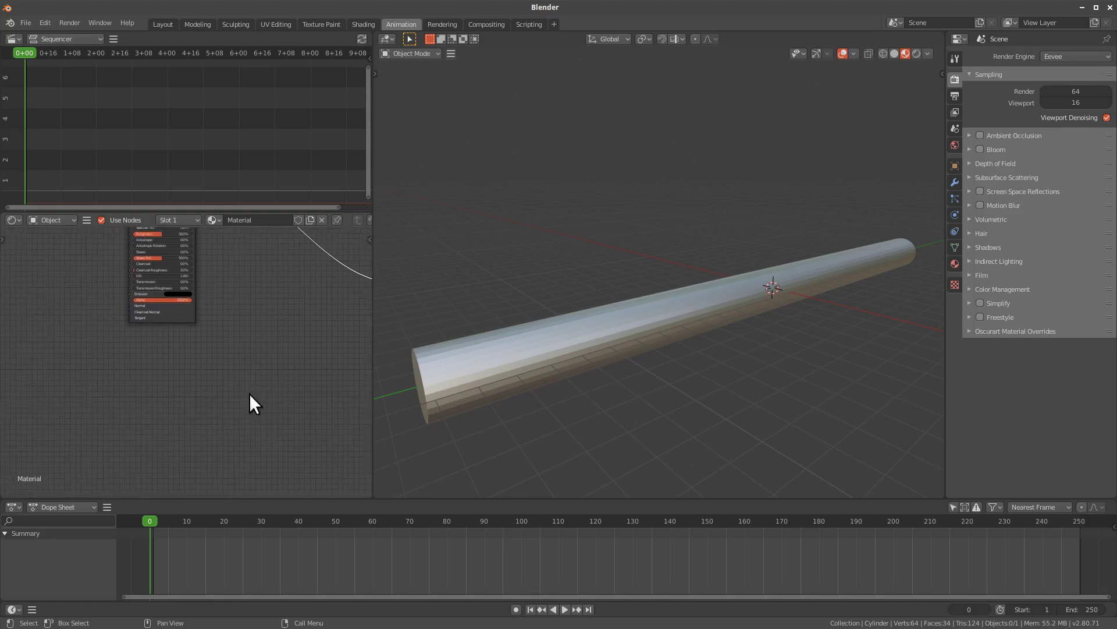
Add a ColorRamp node and place it down-left of the Principled BSDF
key(shift+a)
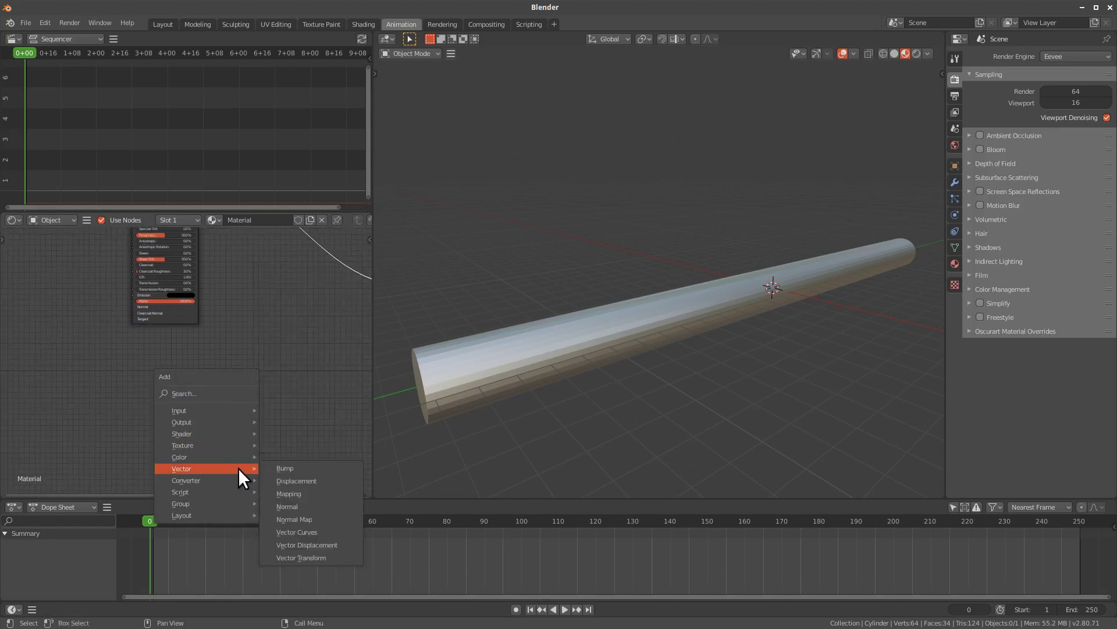
mouse_move(185, 480)
click(310, 340)
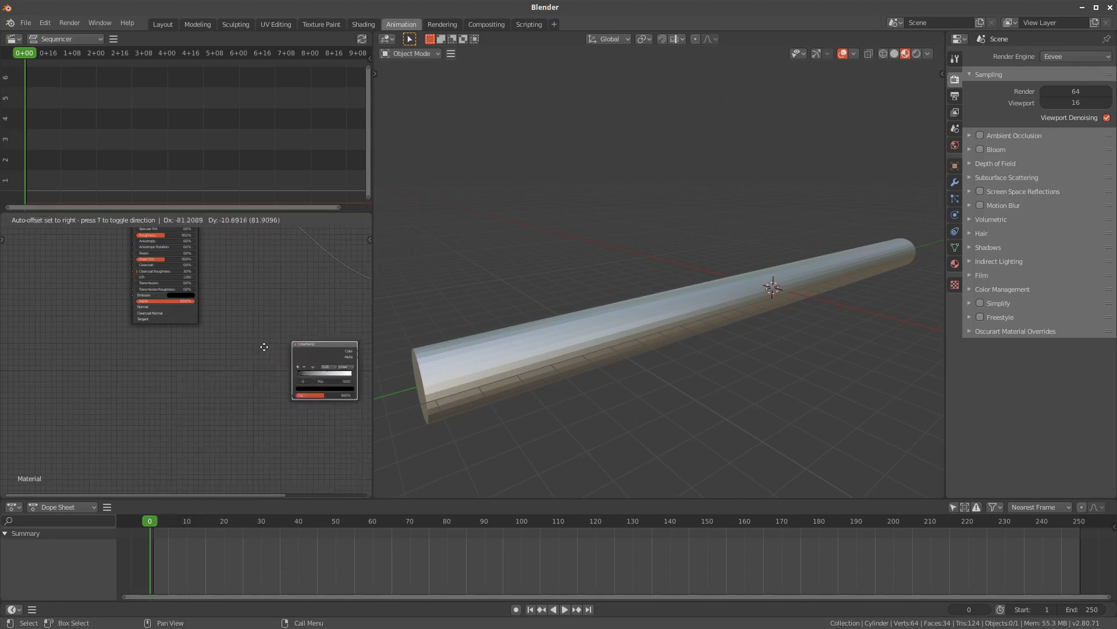
click(119, 366)
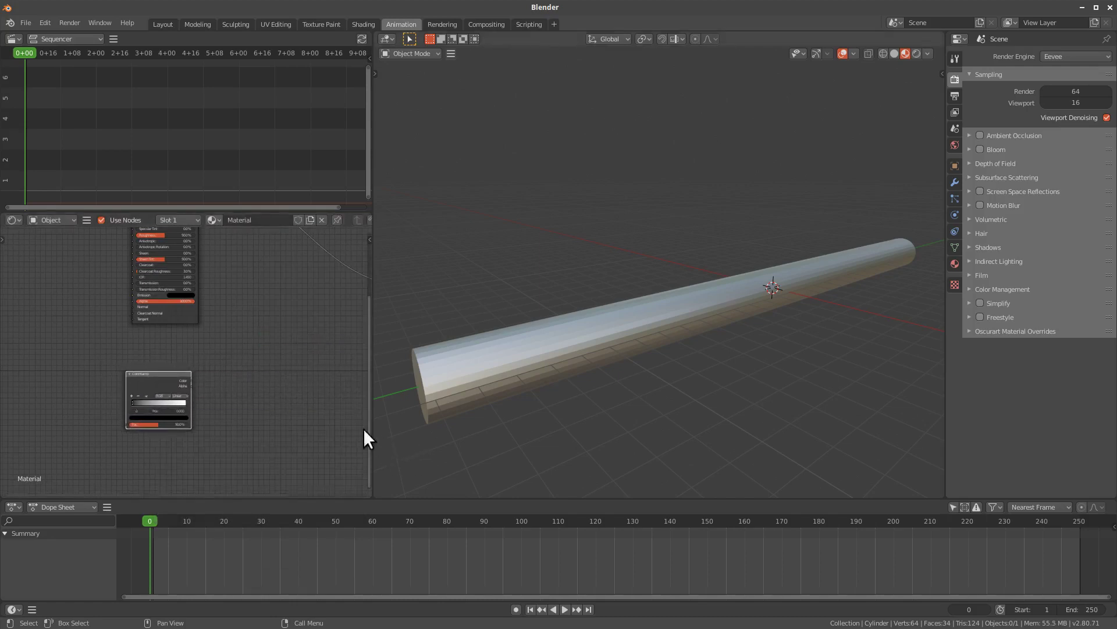
middle_drag(268, 418, 229, 404)
drag(121, 373, 79, 410)
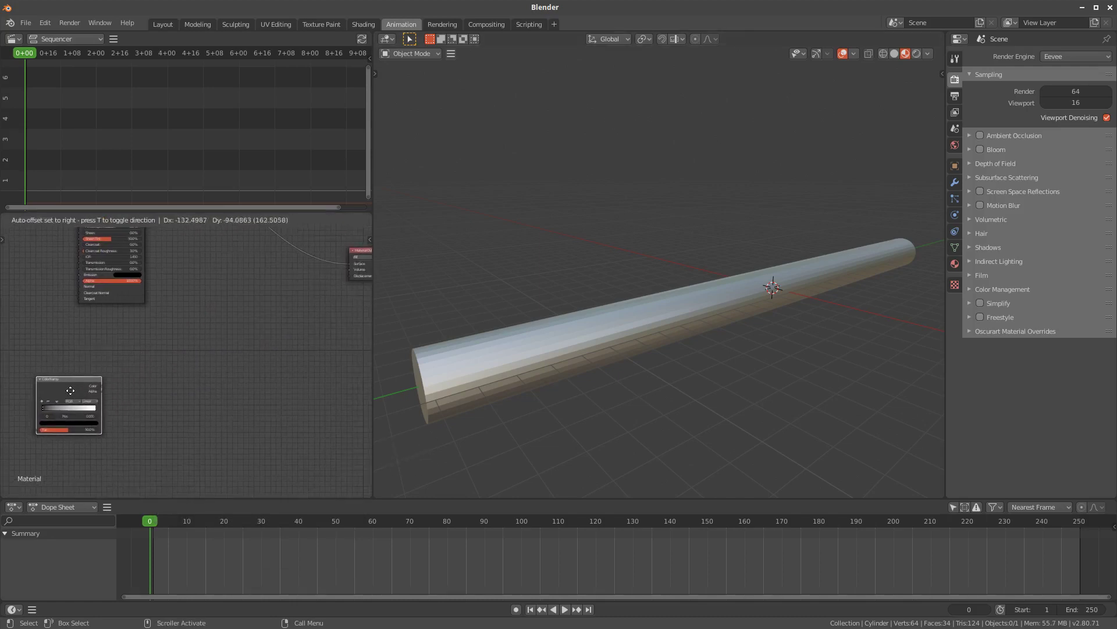
middle_drag(169, 407, 214, 392)
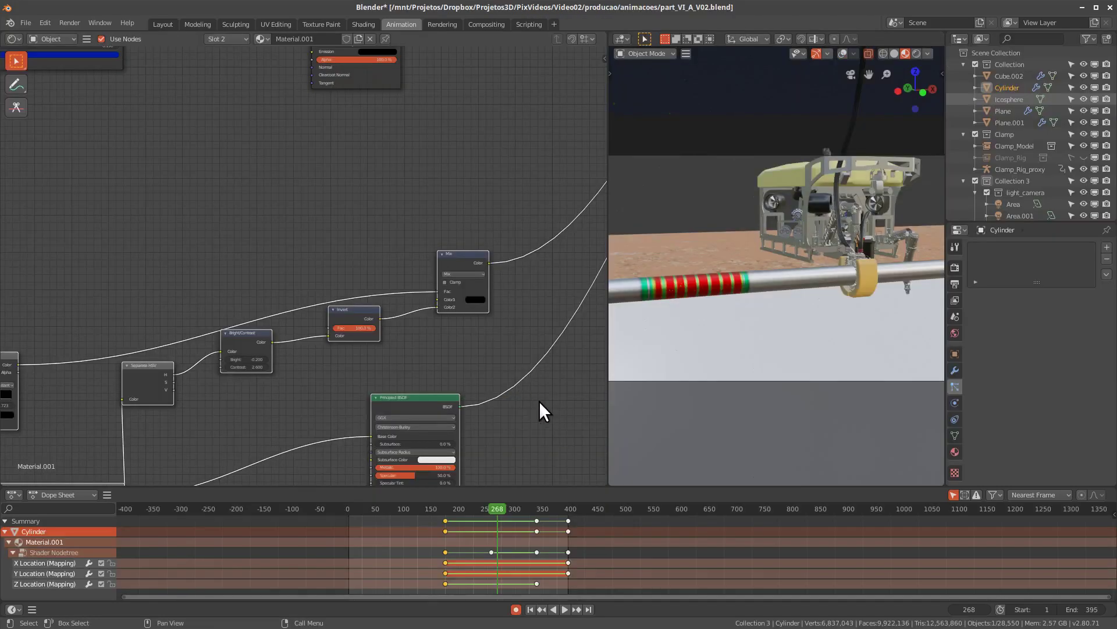
scroll(413, 355, down, 2)
In the reference Material.001 tree, move the green Mix node down and nudge a shader node right
scroll(414, 354, down, 2)
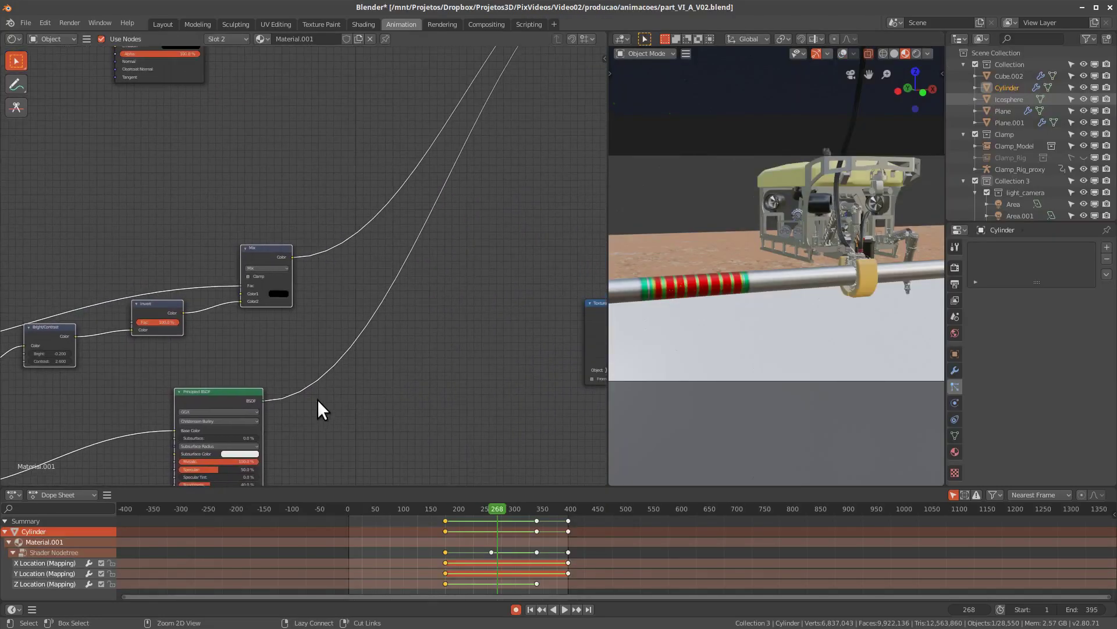
scroll(319, 407, down, 3)
click(451, 130)
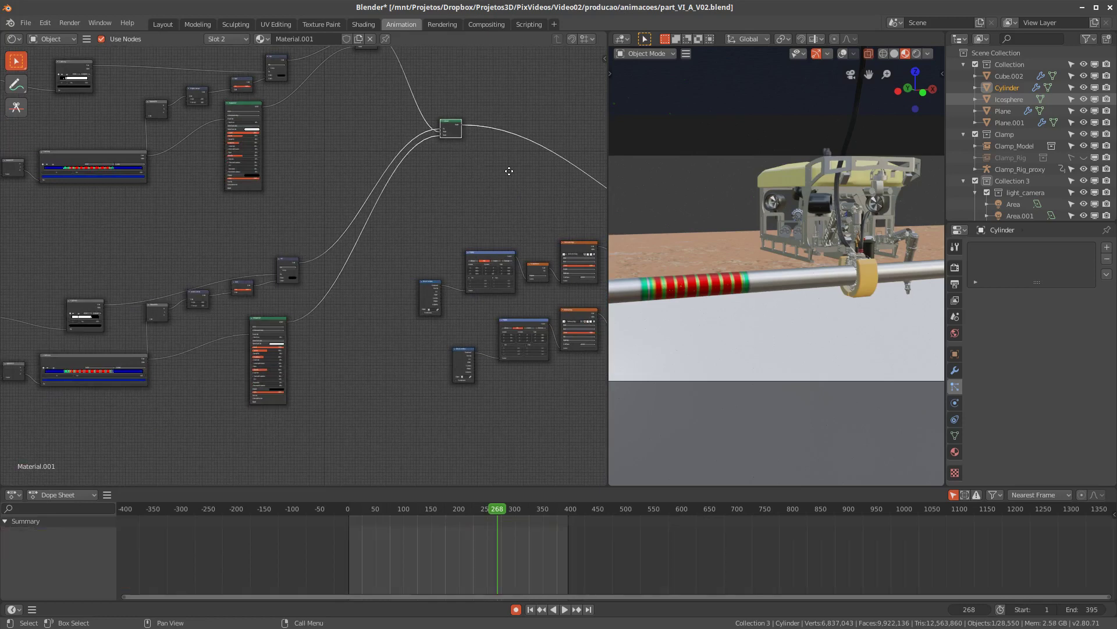
click(562, 239)
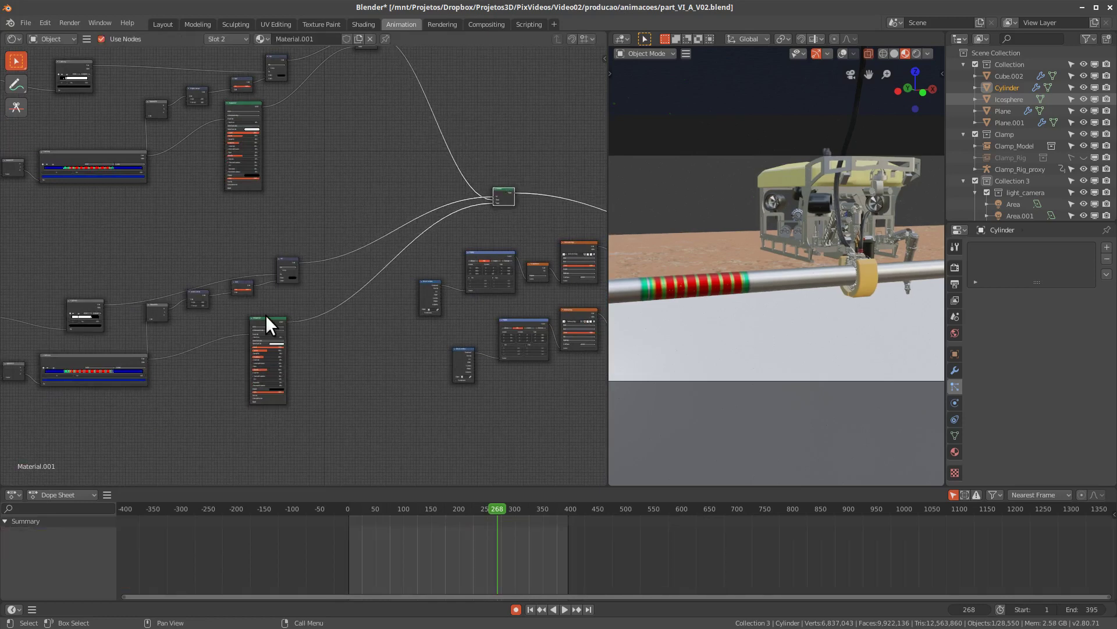
drag(260, 323, 271, 326)
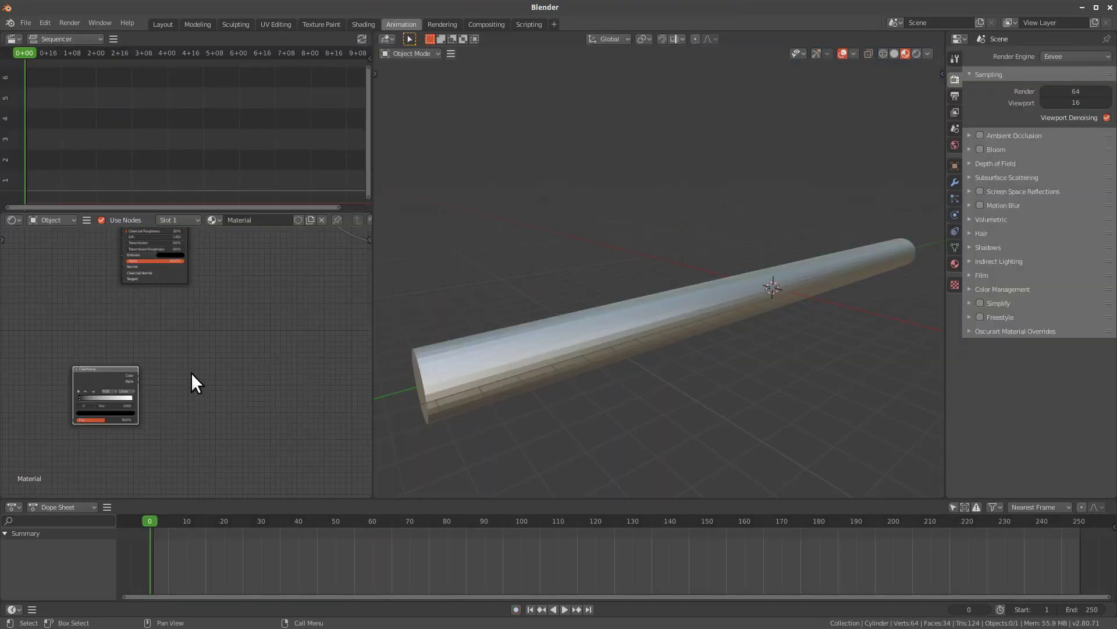
shift+scroll(190, 373, up, 4)
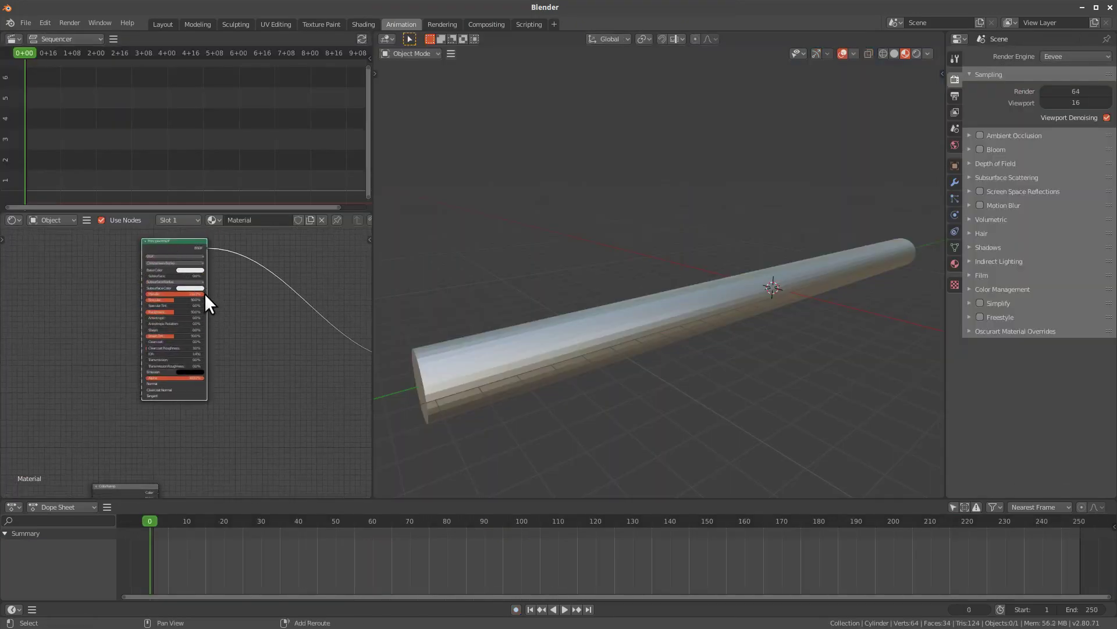
Add an Emission shader node and delete the duplicate Principled BSDF
key(shift+d)
click(265, 464)
shift+scroll(262, 425, down, 4)
ctrl+scroll(257, 392, down, 2)
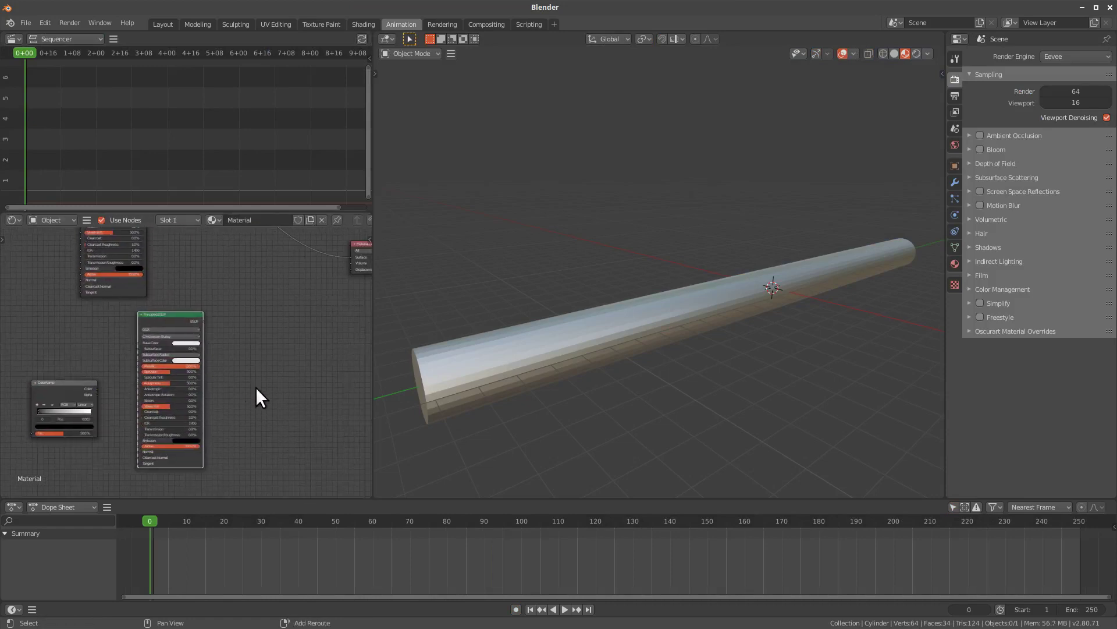
key(shift+a)
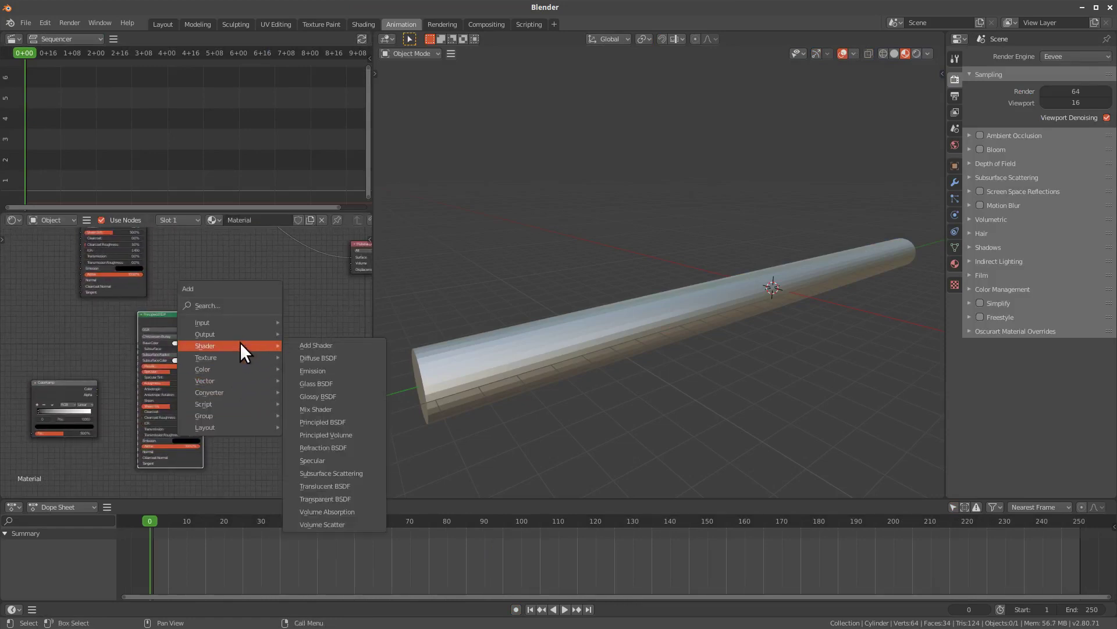
click(337, 369)
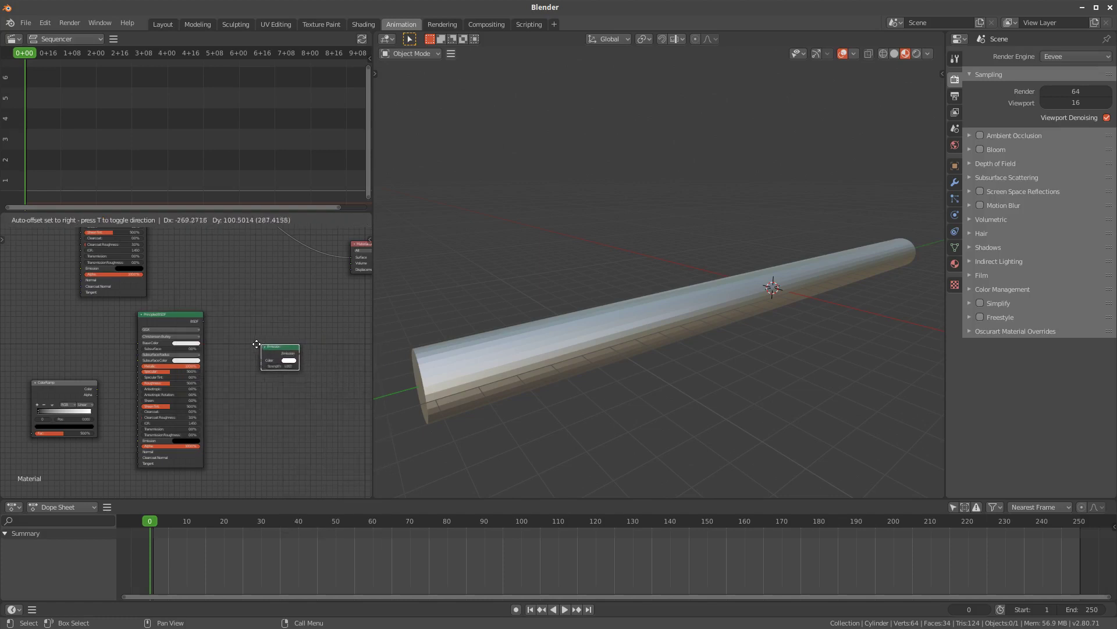
click(232, 344)
key(x)
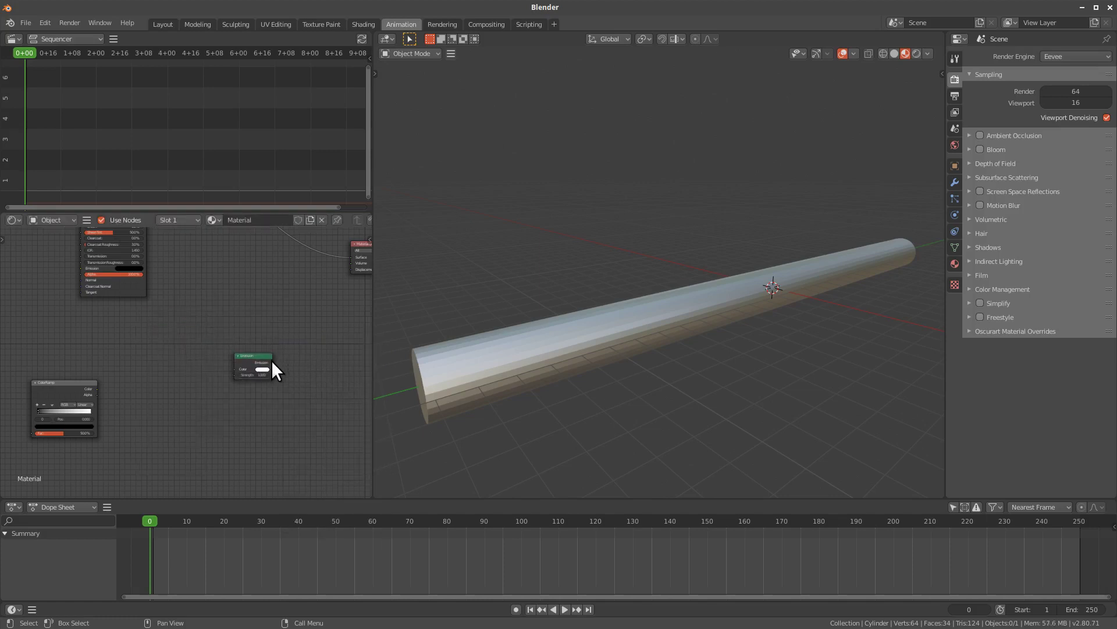
Mix the Principled BSDF and Emission shaders with a Mix Shader node
middle_drag(271, 360, 288, 402)
mouse_move(274, 399)
mouse_down()
mouse_move(221, 373)
mouse_move(147, 417)
mouse_move(152, 306)
mouse_up()
ctrl+shift+right_drag(152, 306, 145, 297)
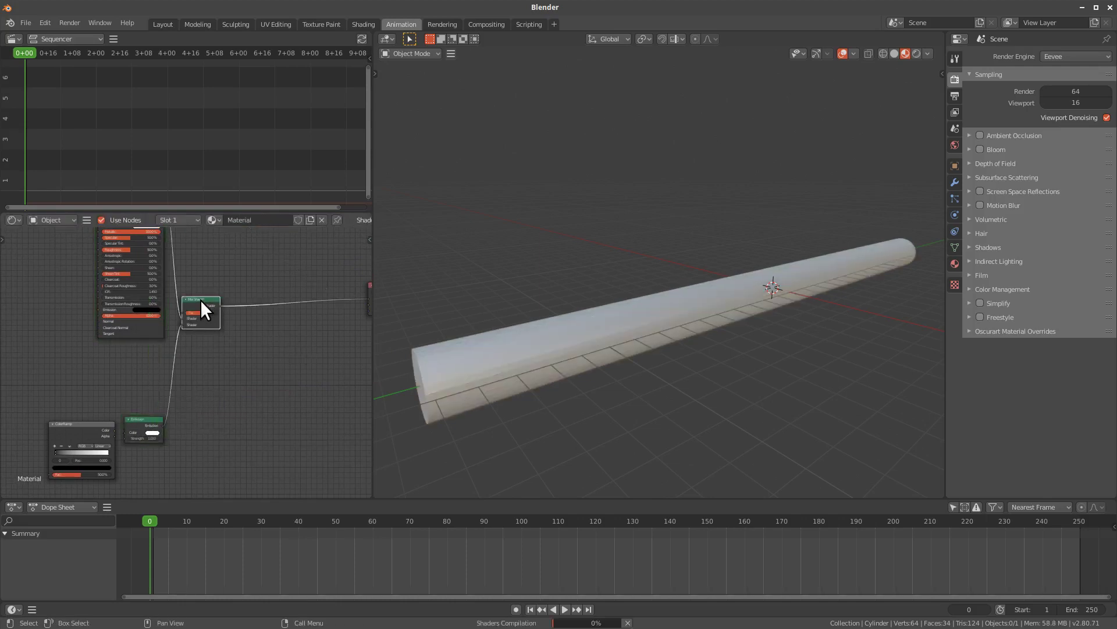
drag(201, 299, 295, 307)
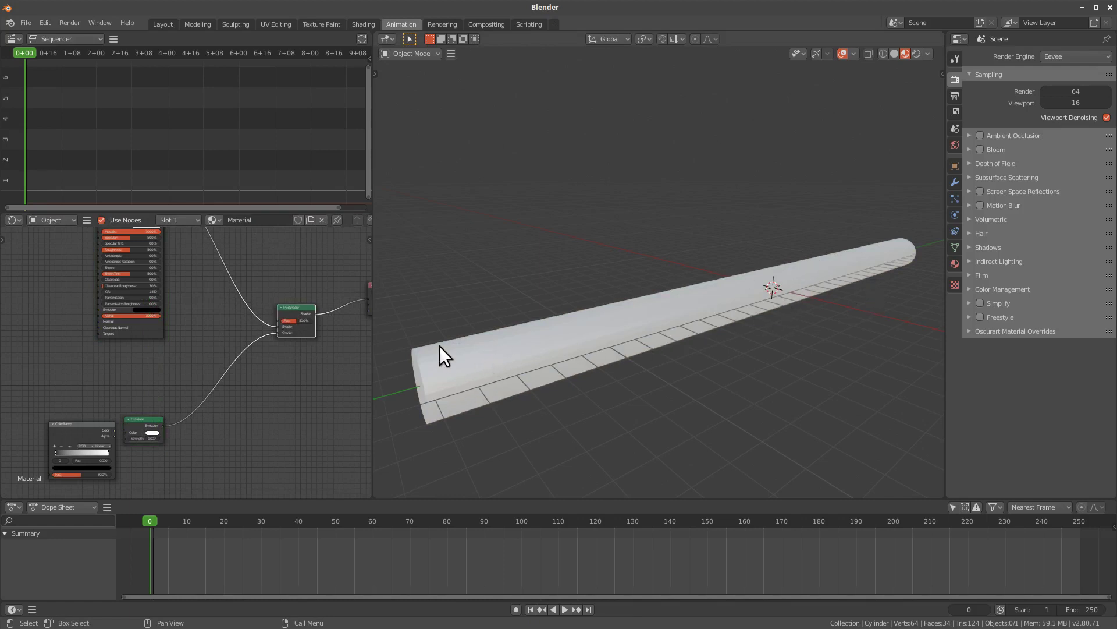
Place the ColorRamp node near the Emission node and pan the reference node tree
middle_drag(138, 235, 176, 288)
middle_drag(204, 444, 323, 349)
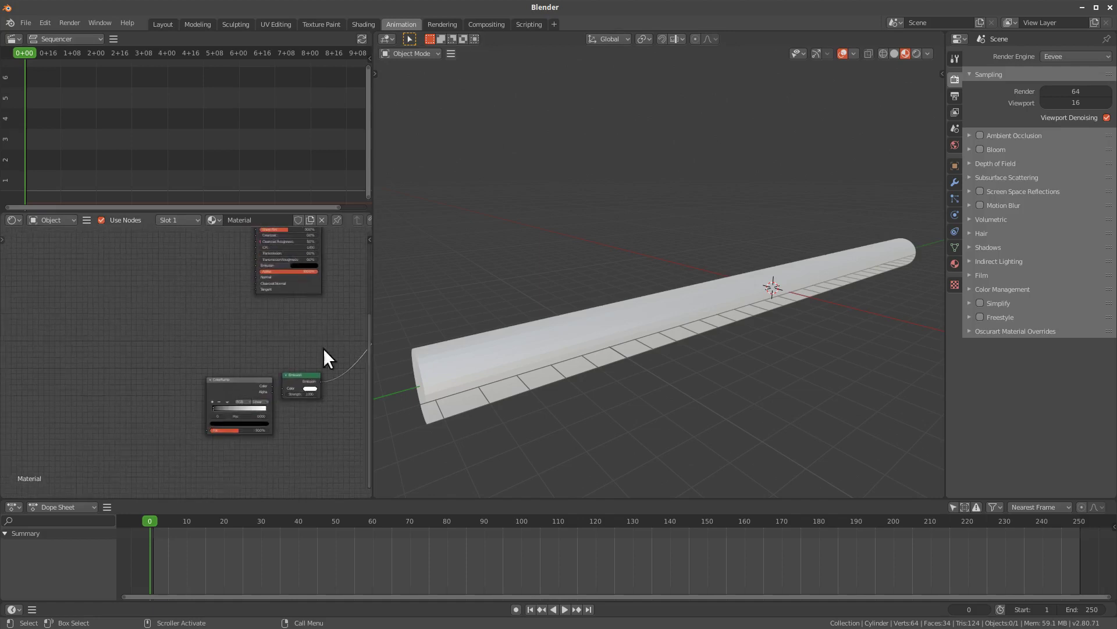
drag(242, 387, 150, 407)
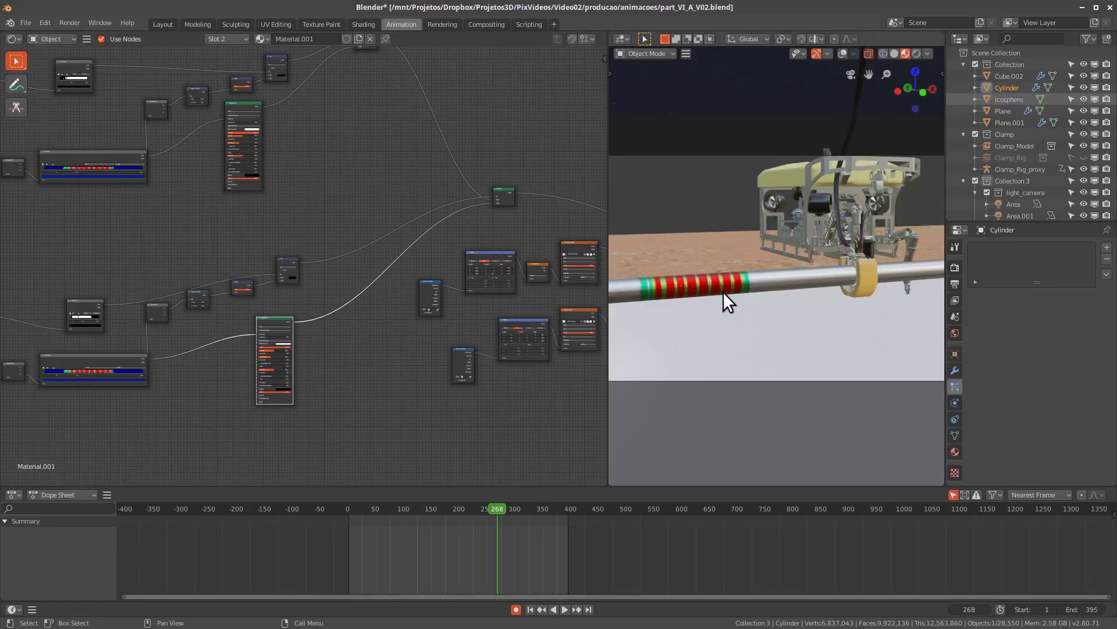
mouse_move(279, 382)
middle_down()
mouse_move(447, 388)
mouse_move(436, 394)
middle_up()
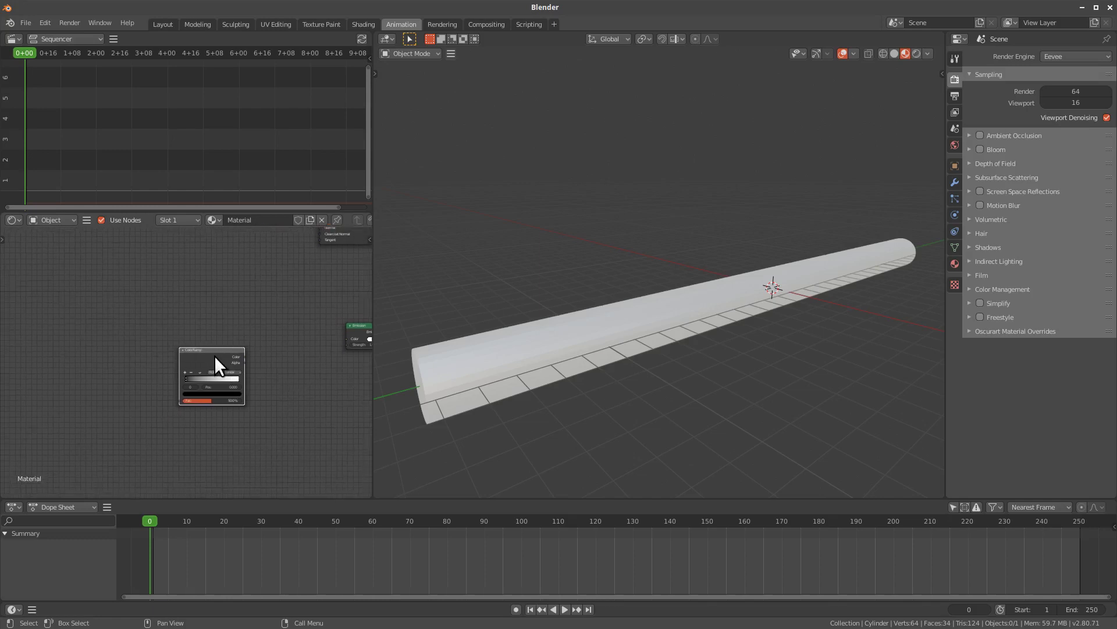
Link ColorRamp Color to Emission Color and slide the left stop to 0.341
drag(214, 355, 173, 364)
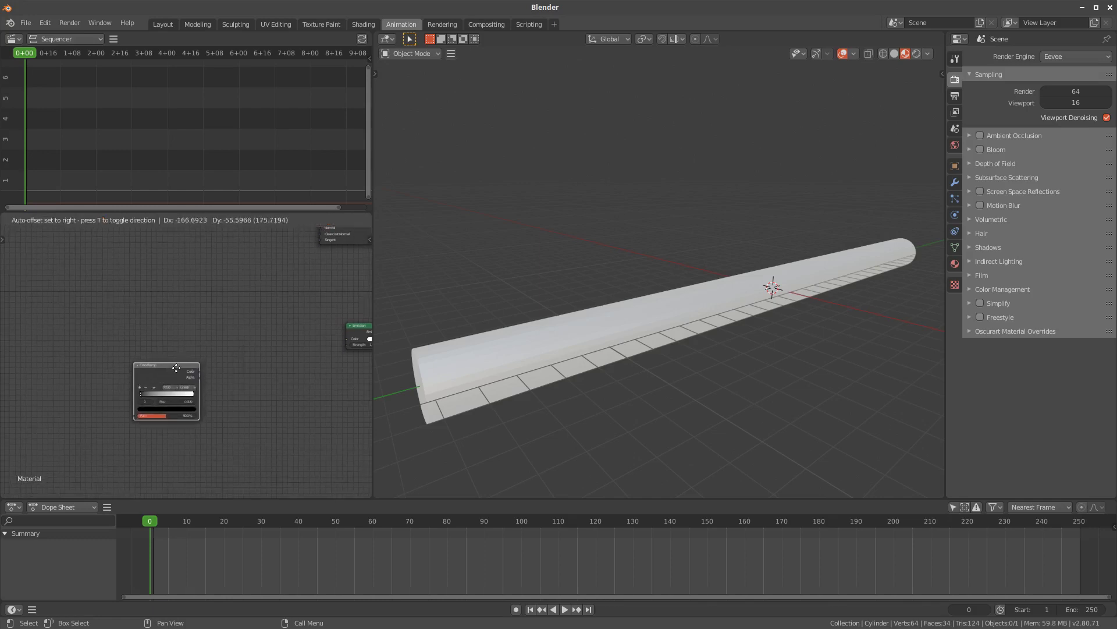
middle_drag(302, 425, 238, 406)
drag(137, 379, 283, 352)
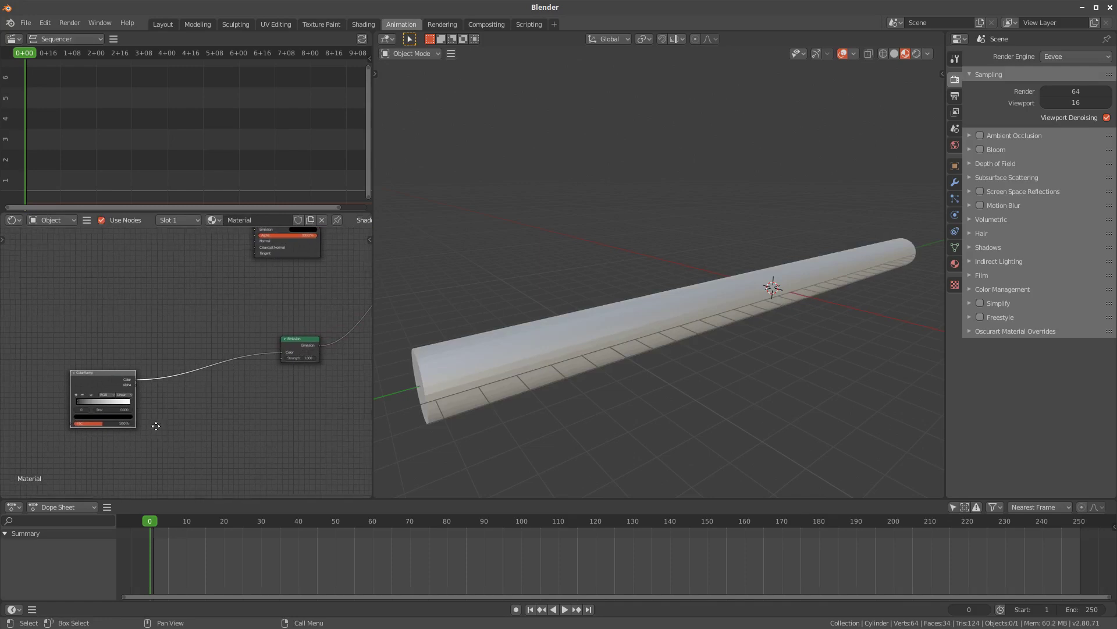
mouse_move(167, 434)
middle_down()
mouse_move(250, 410)
mouse_move(169, 410)
middle_up()
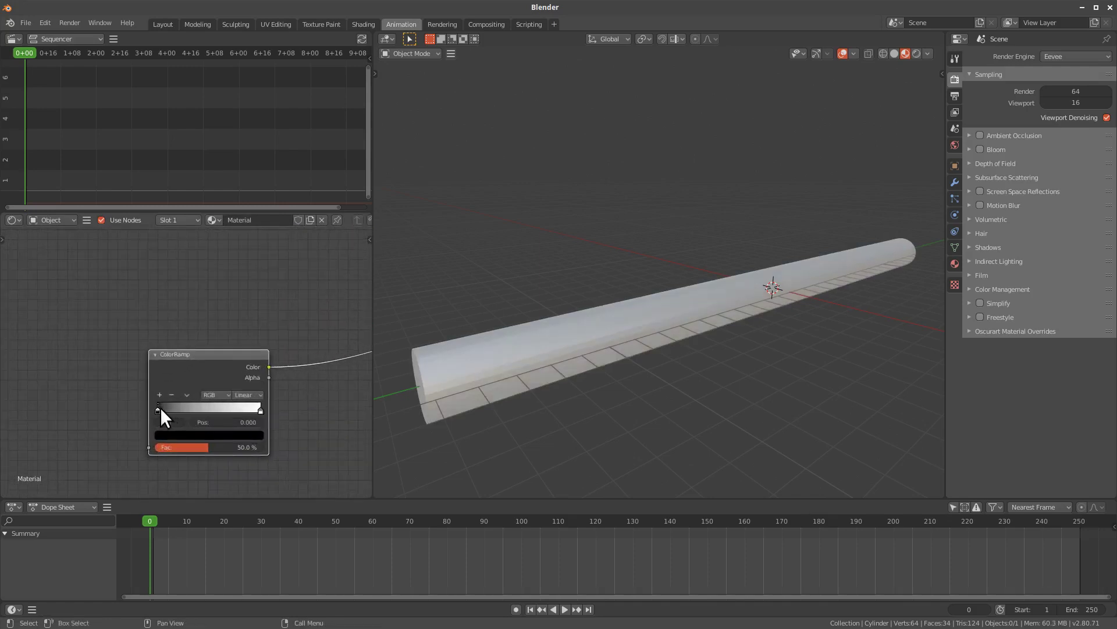
drag(160, 409, 235, 409)
Add a red stop, move the black stop to 0.400 and make the 0.477 stop blue
click(160, 395)
click(231, 433)
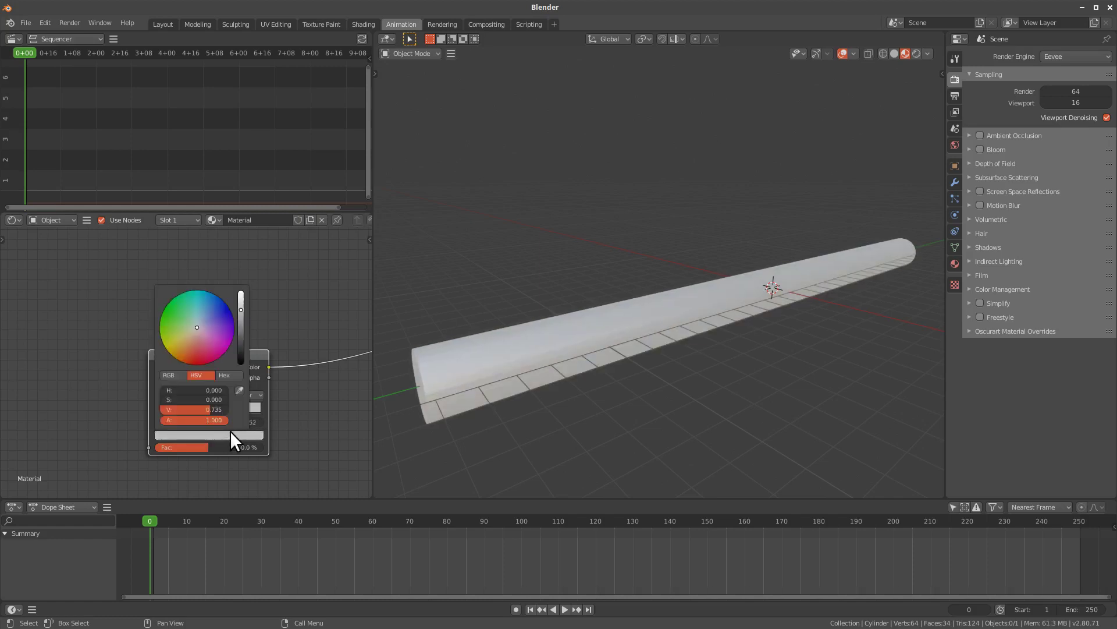
drag(194, 359, 197, 365)
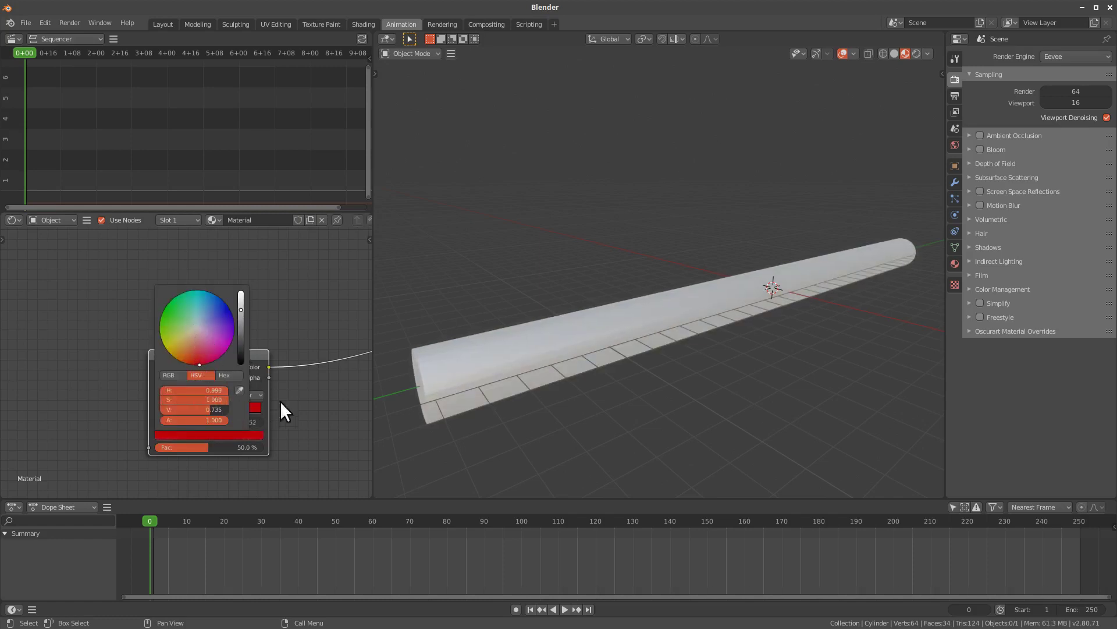
drag(192, 410, 202, 408)
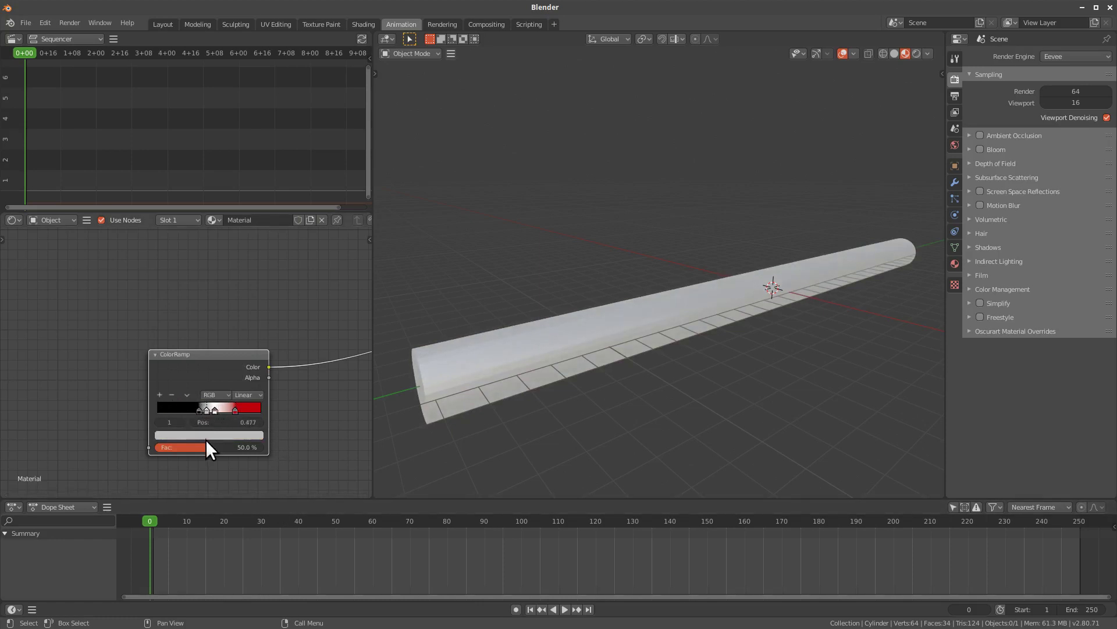
click(207, 436)
drag(205, 326, 225, 291)
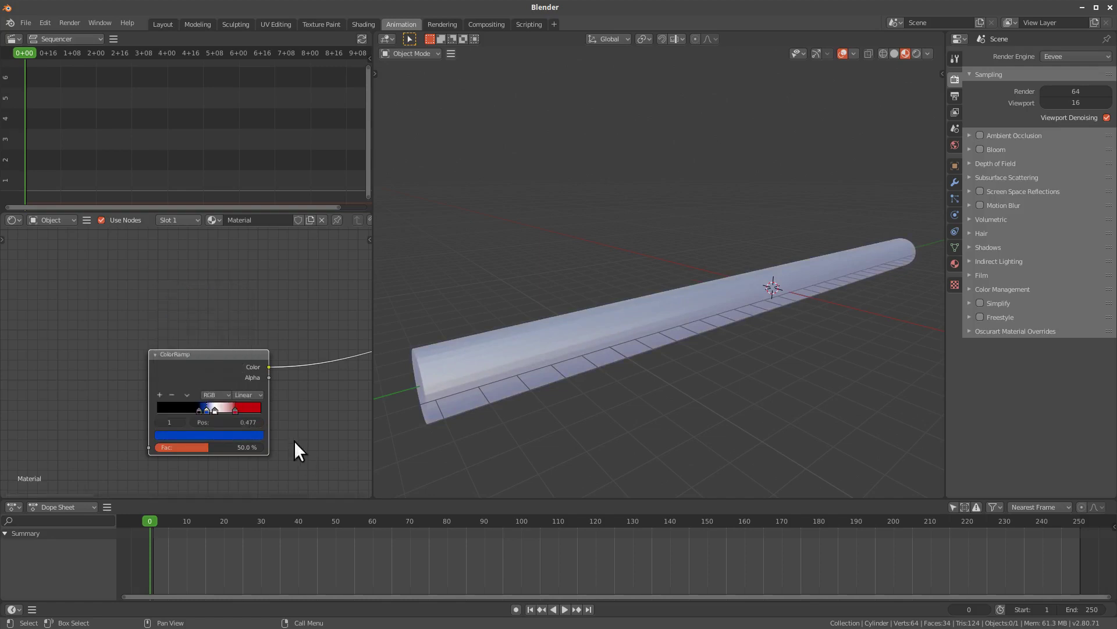
drag(199, 410, 195, 410)
click(212, 410)
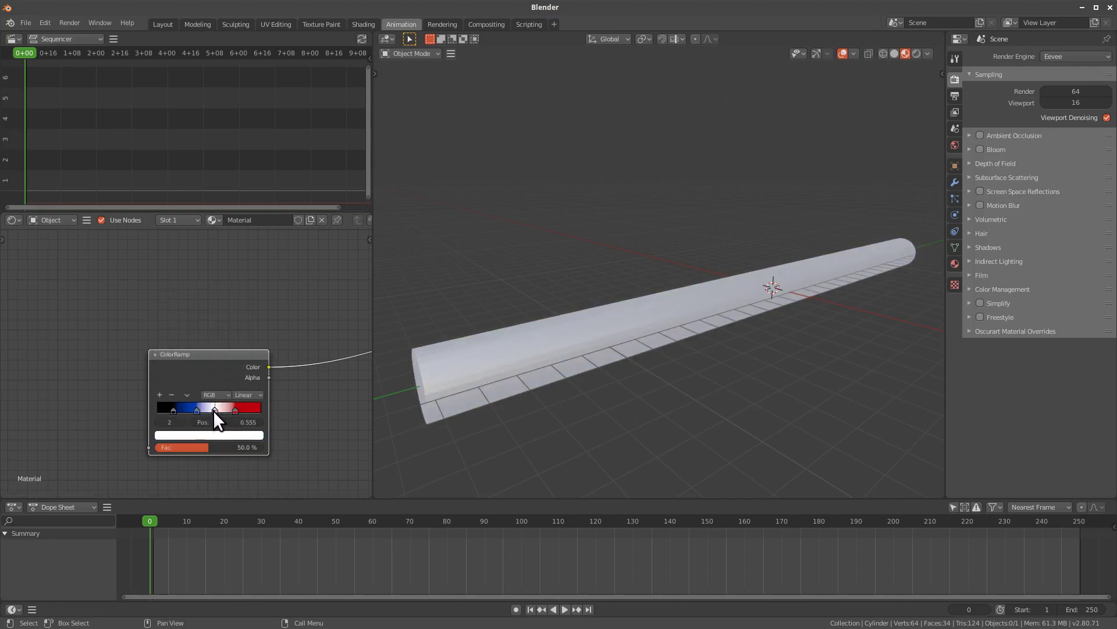
Set the ColorRamp interpolation to Ease and check the result on the cylinder
click(255, 396)
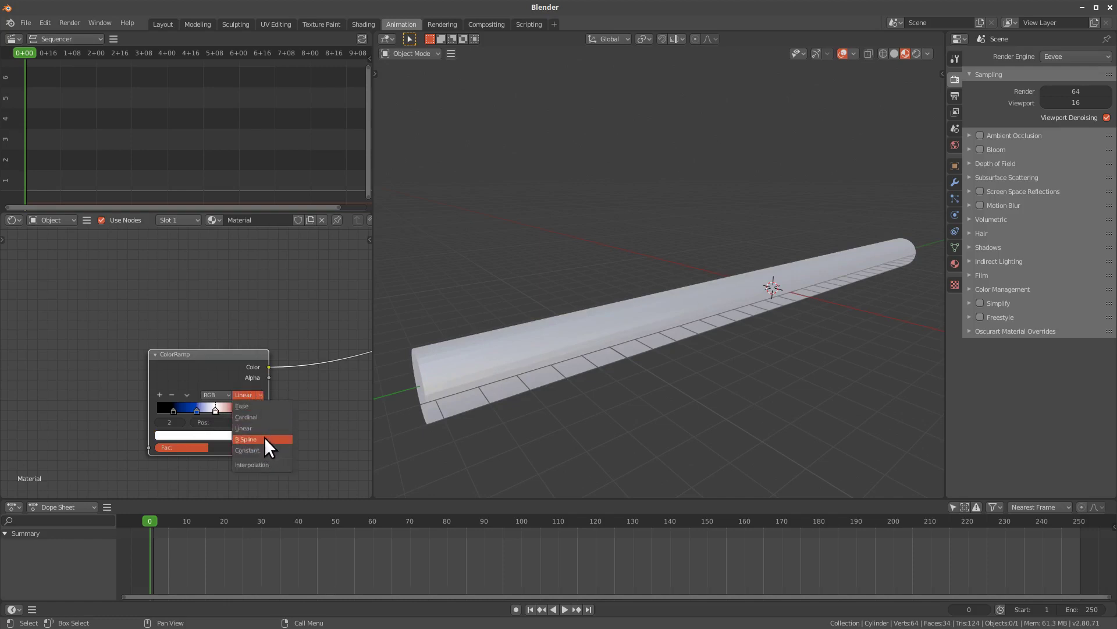
click(266, 406)
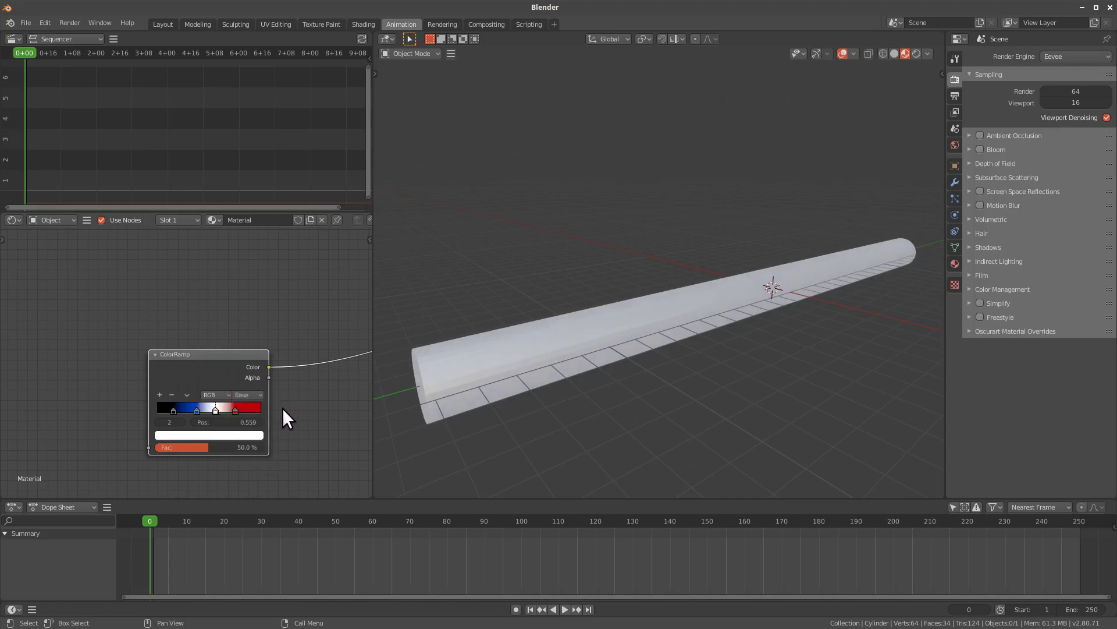
scroll(274, 404, down, 2)
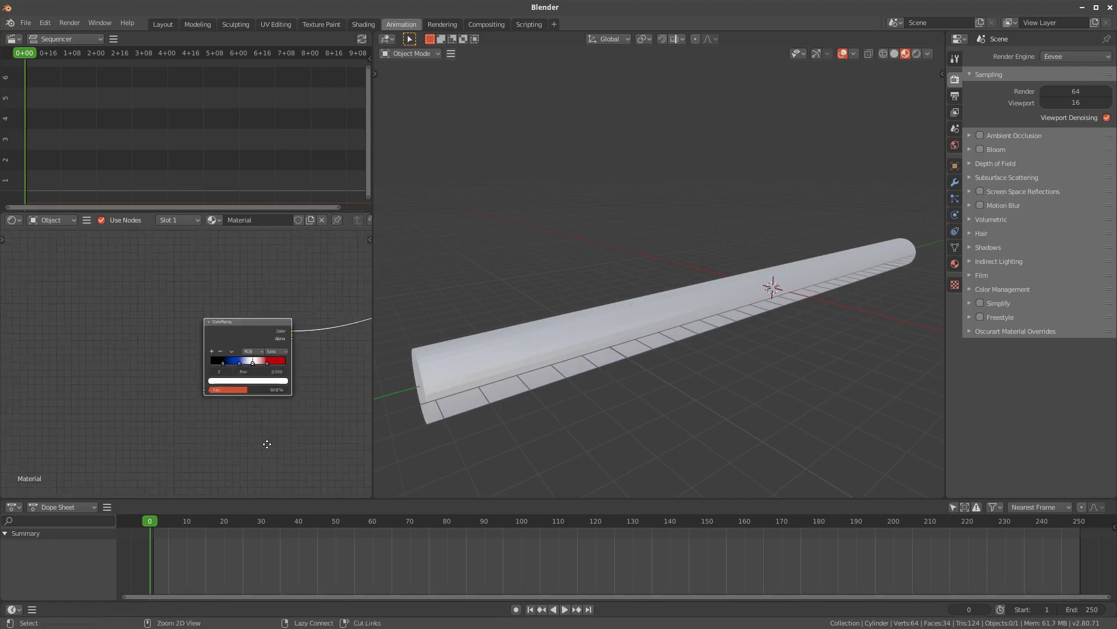
drag(208, 385, 216, 380)
middle_drag(669, 326, 794, 327)
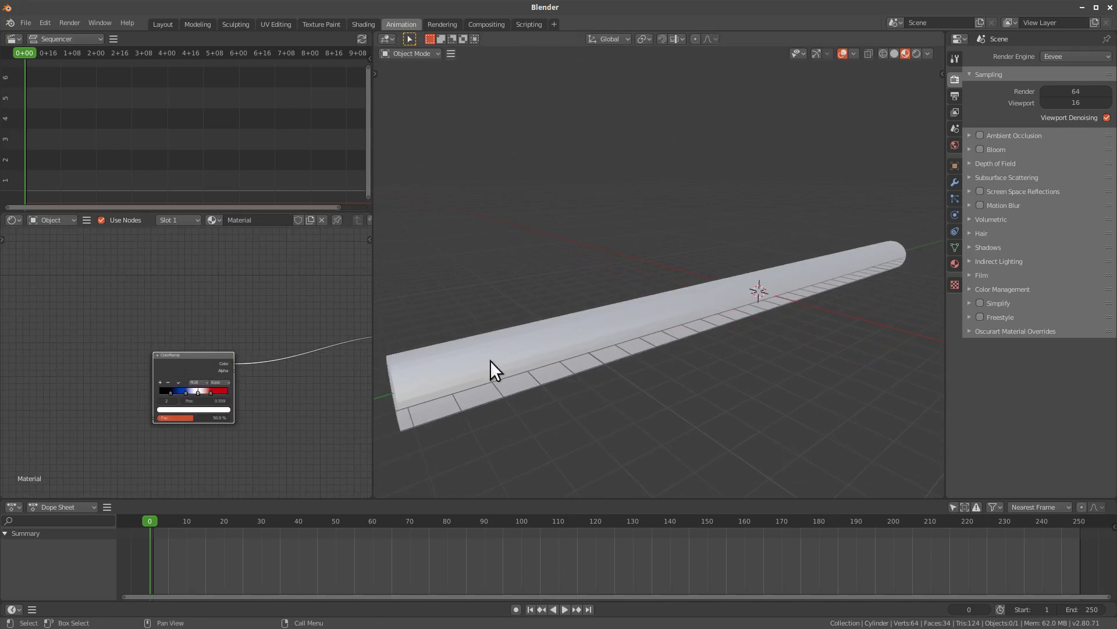
scroll(245, 424, down, 2)
middle_drag(244, 425, 260, 429)
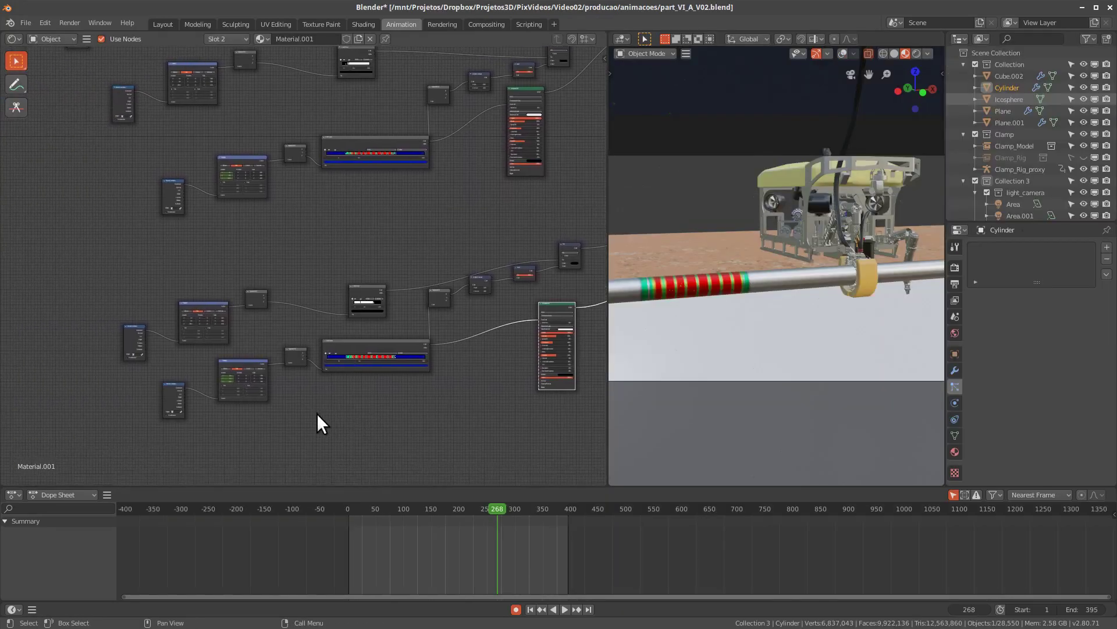
Inspect the reference material's stripe ColorRamp nodes, then return to the pipe material
scroll(322, 423, up, 1)
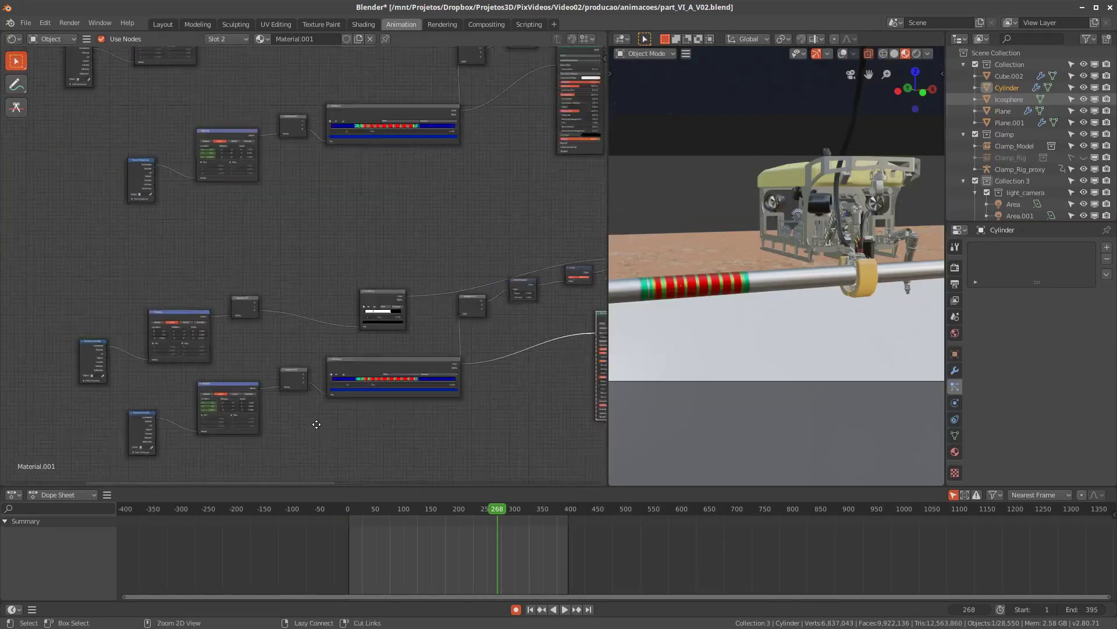
scroll(367, 414, up, 1)
mouse_move(252, 444)
middle_down()
mouse_move(267, 406)
mouse_move(238, 354)
middle_up()
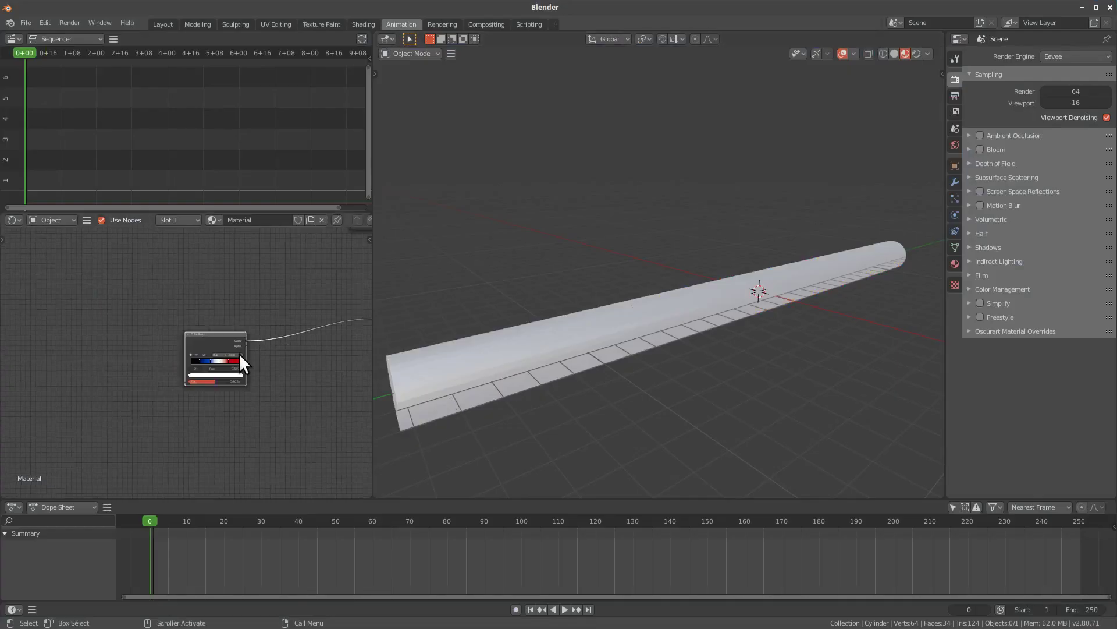
mouse_move(239, 354)
mouse_down()
mouse_move(221, 339)
mouse_move(236, 420)
mouse_up()
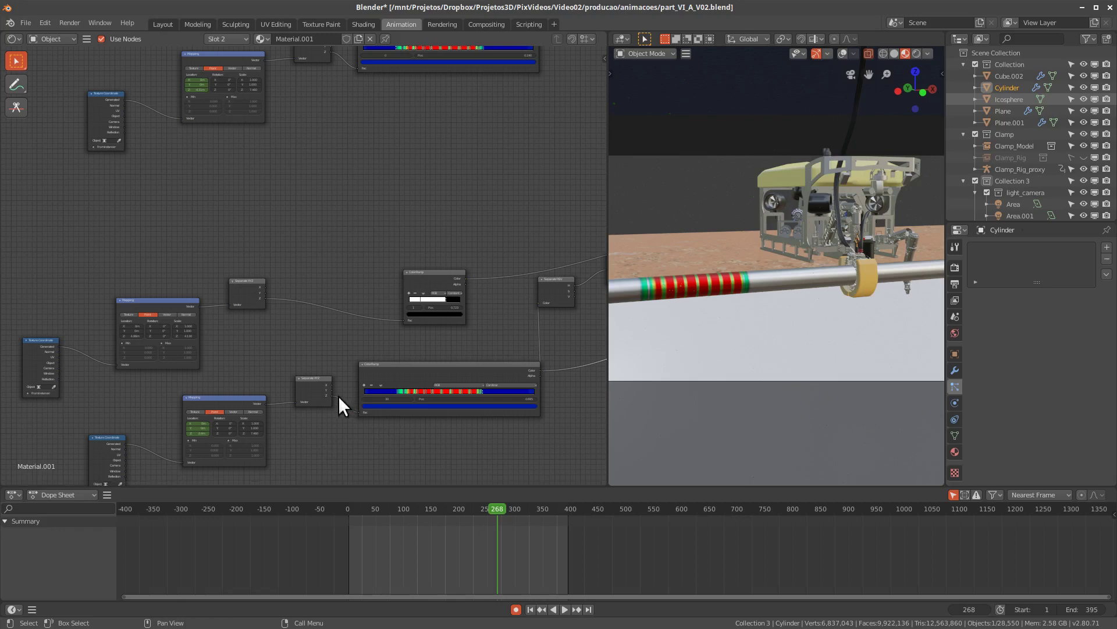
middle_drag(493, 393, 453, 376)
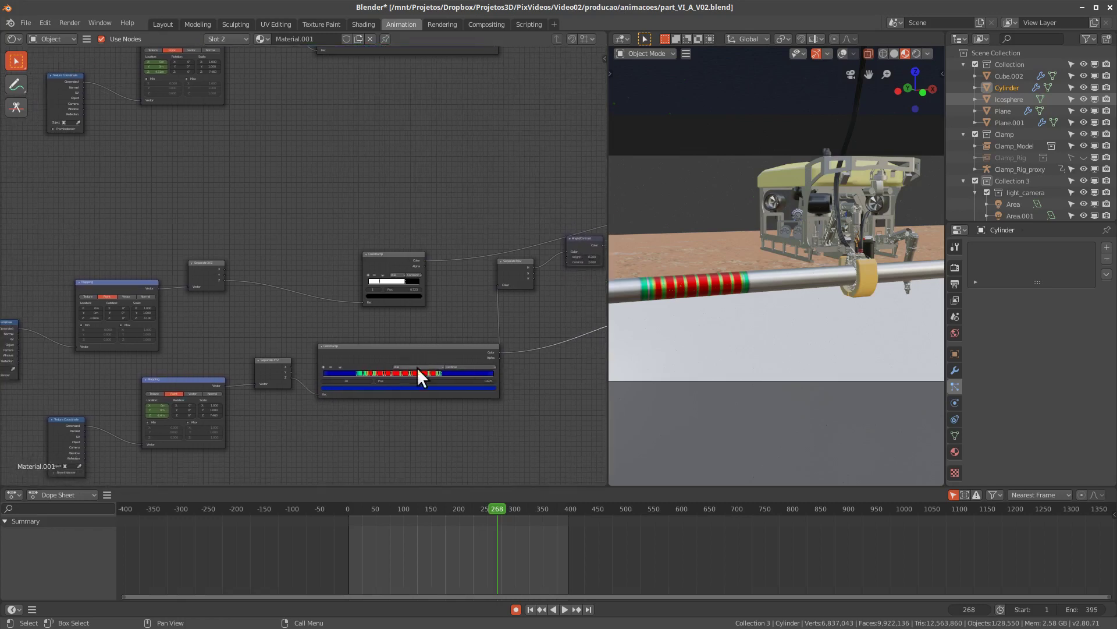
drag(481, 355, 473, 357)
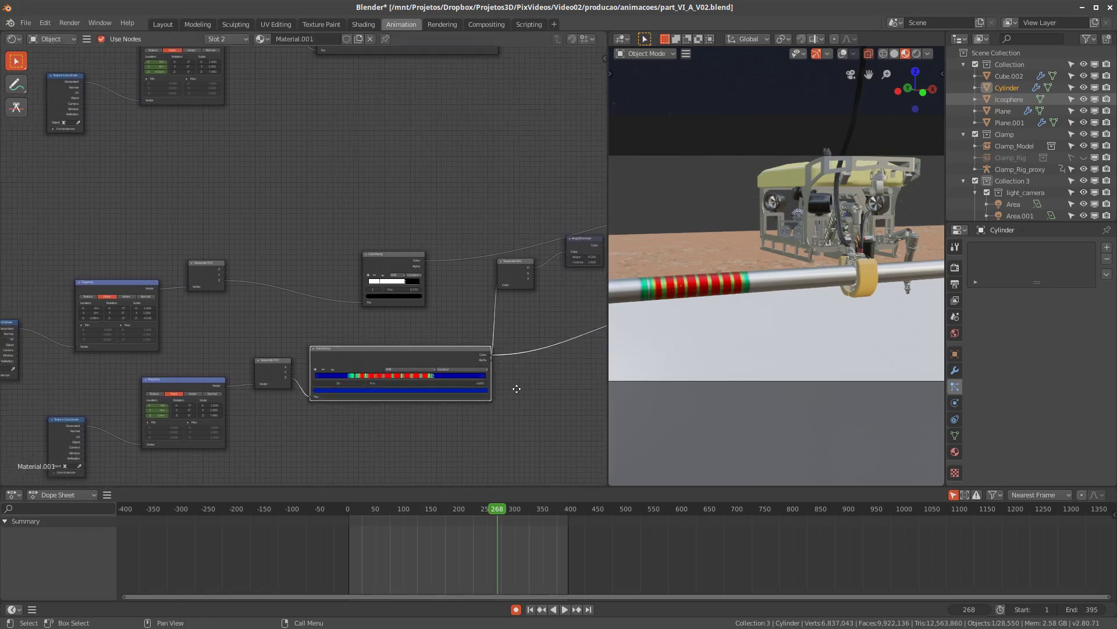
middle_drag(448, 402, 241, 421)
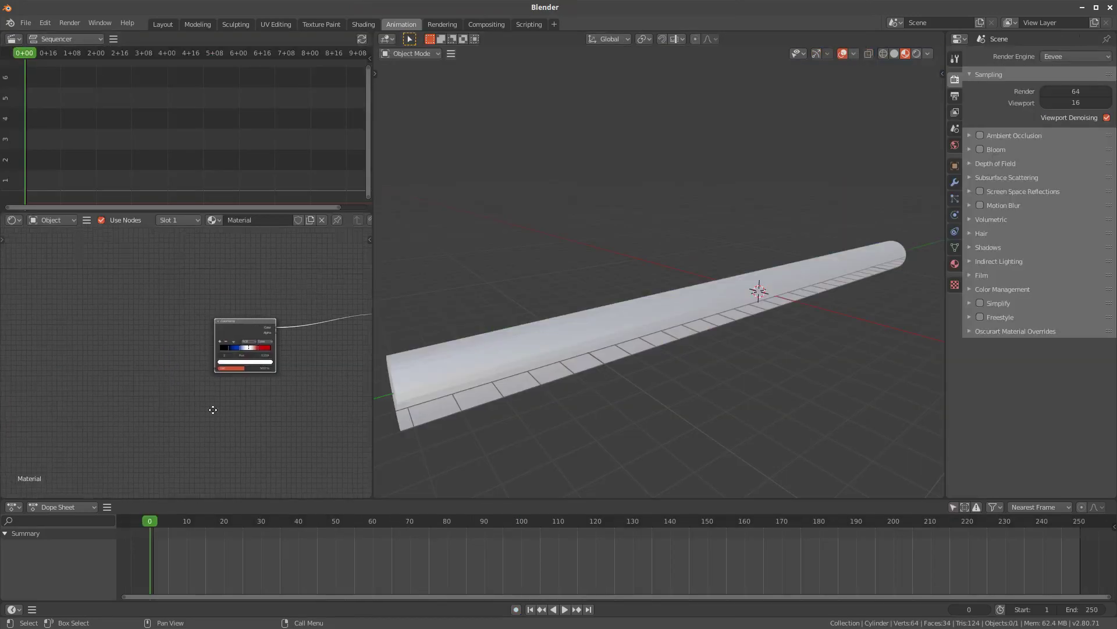
Add Combine XYZ and Separate XYZ nodes to the pipe material
key(shift+a)
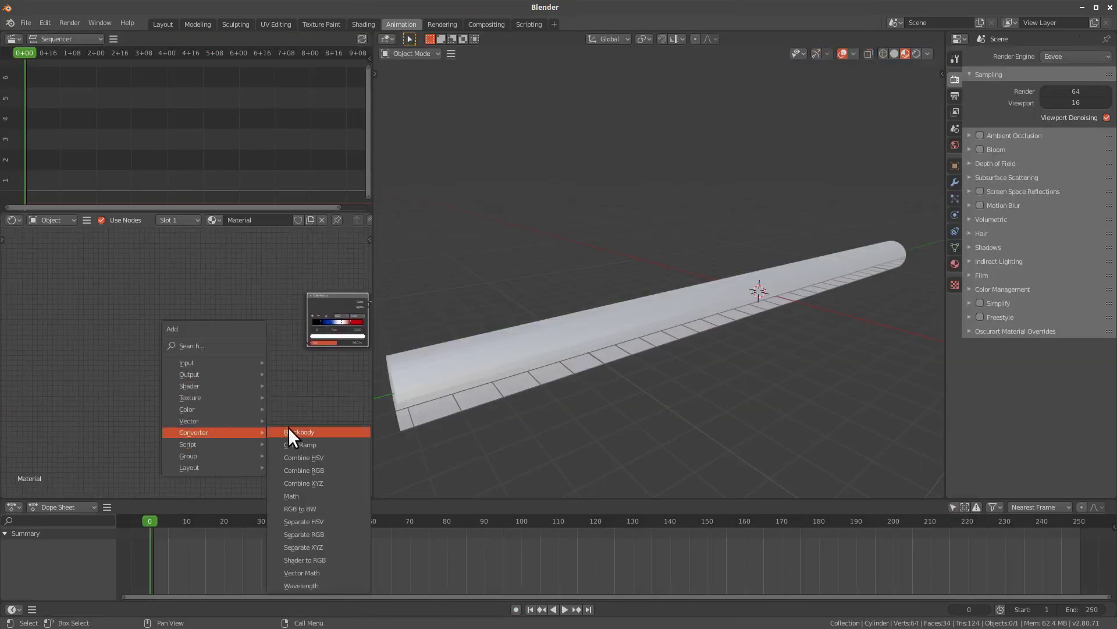
click(327, 483)
click(171, 356)
key(shift+a)
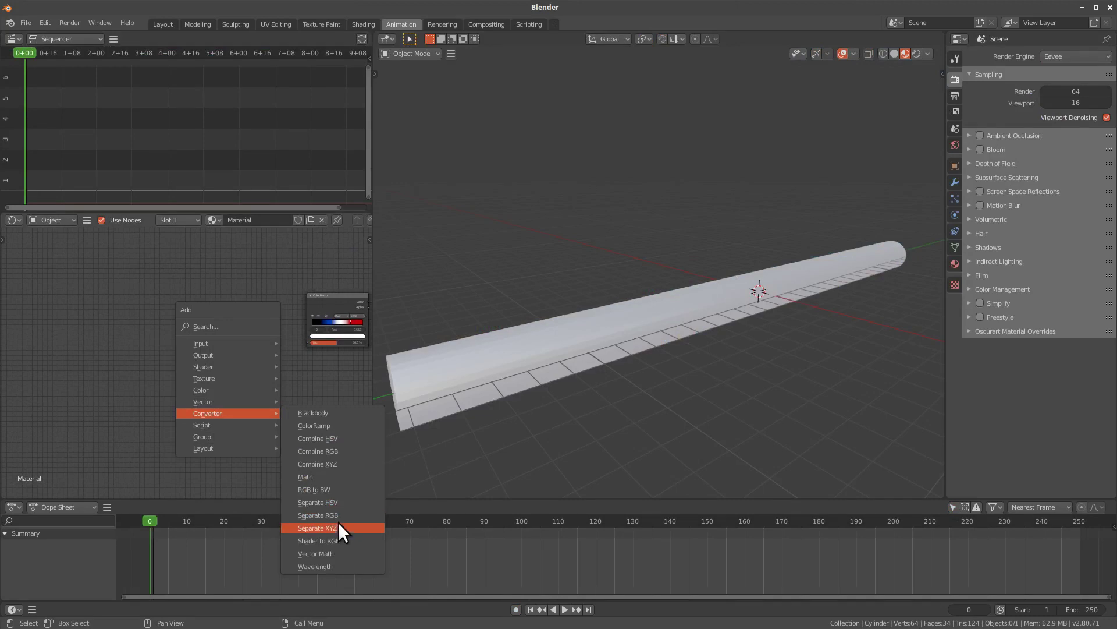
click(339, 526)
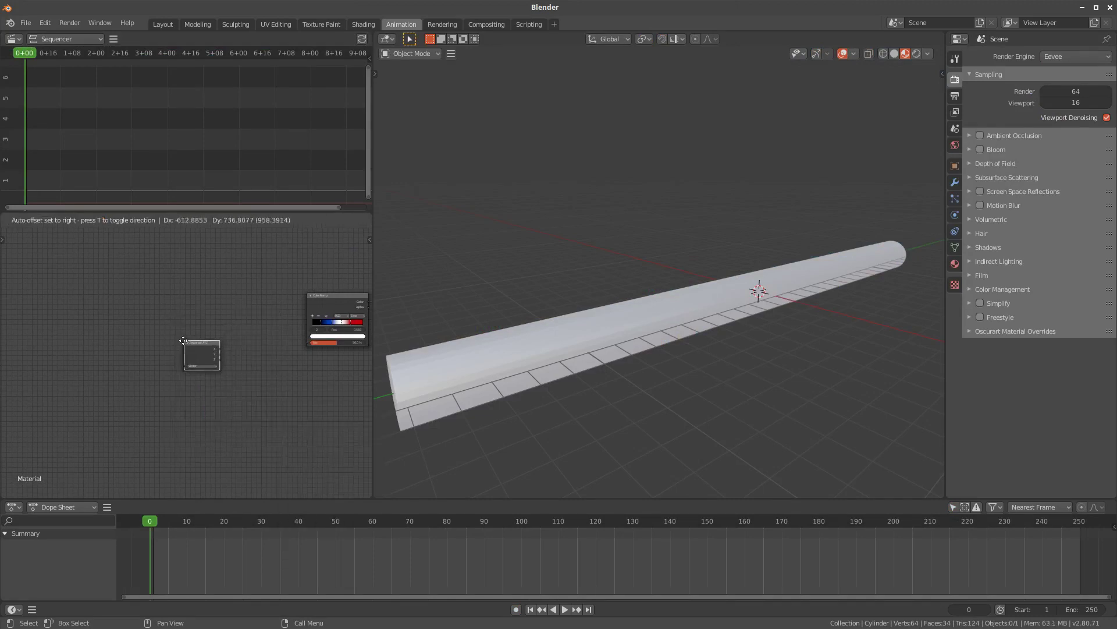
click(234, 440)
scroll(234, 431, up, 2)
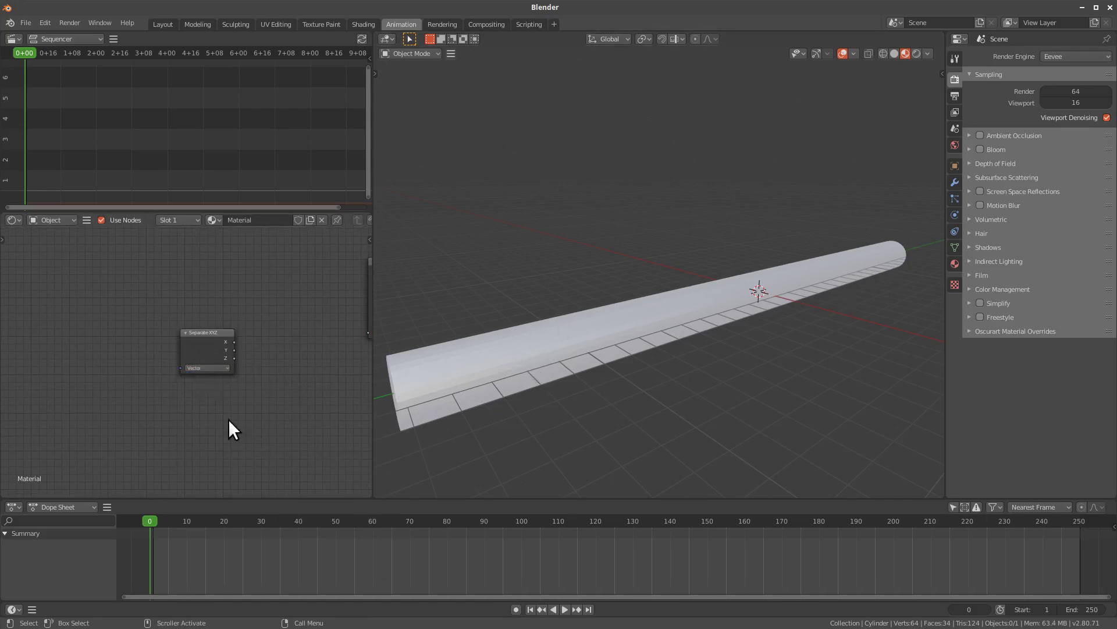
ctrl+scroll(228, 419, up, 3)
key(shift+a)
mouse_move(164, 330)
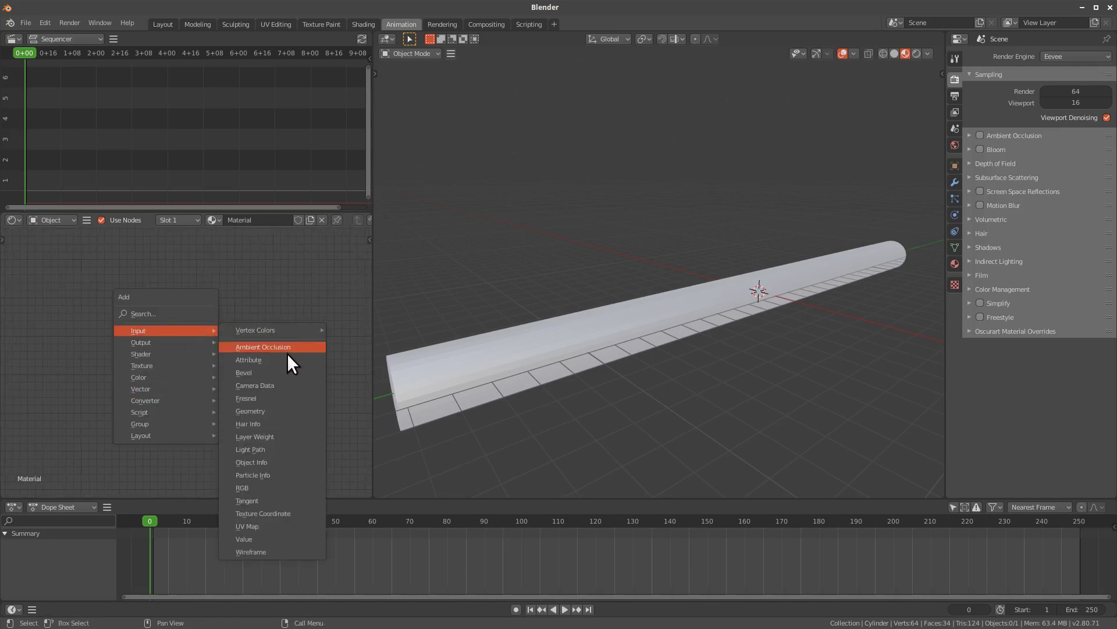
Route Texture Coordinate Generated through Mapping and Separate XYZ, with X driving ColorRamp Fac
click(281, 512)
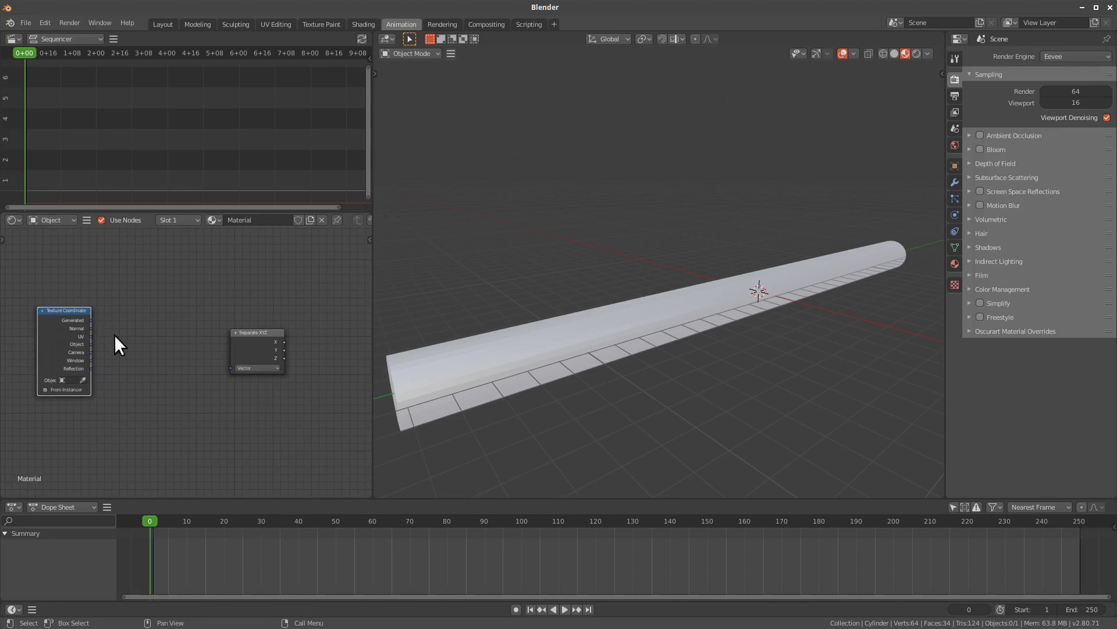
key(shift+a)
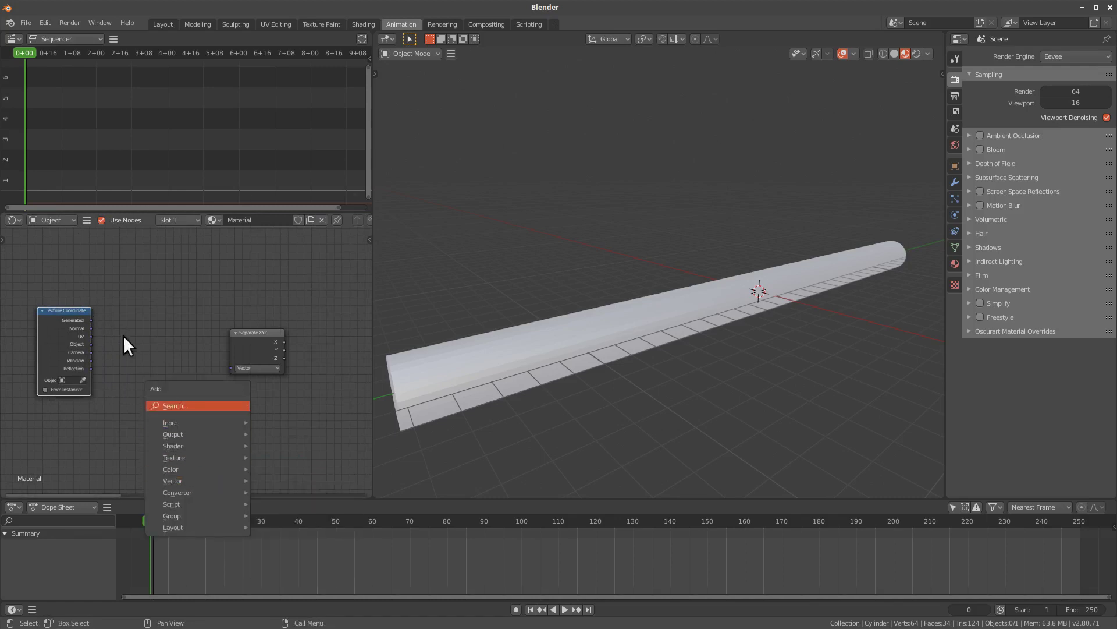
drag(91, 320, 232, 366)
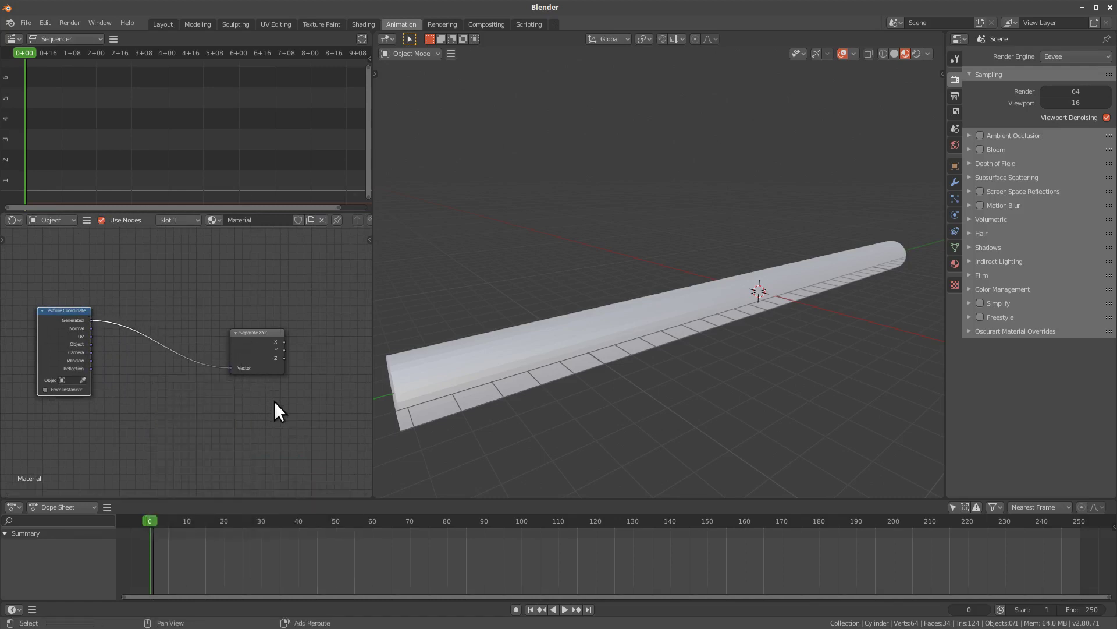
key(shift+a)
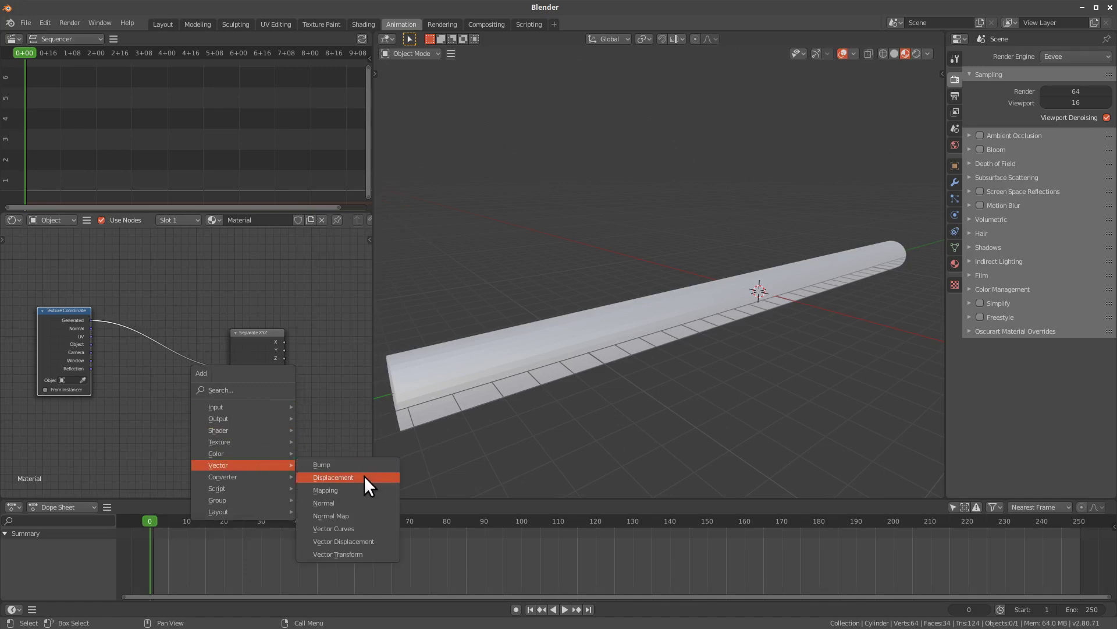
click(350, 489)
click(195, 356)
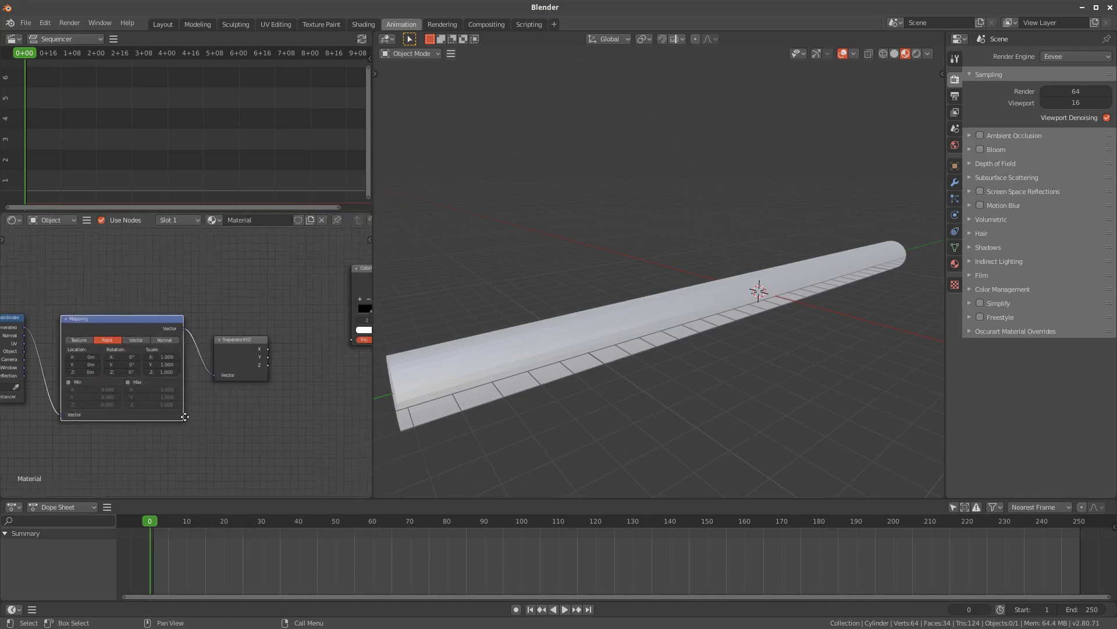
middle_drag(185, 417, 184, 398)
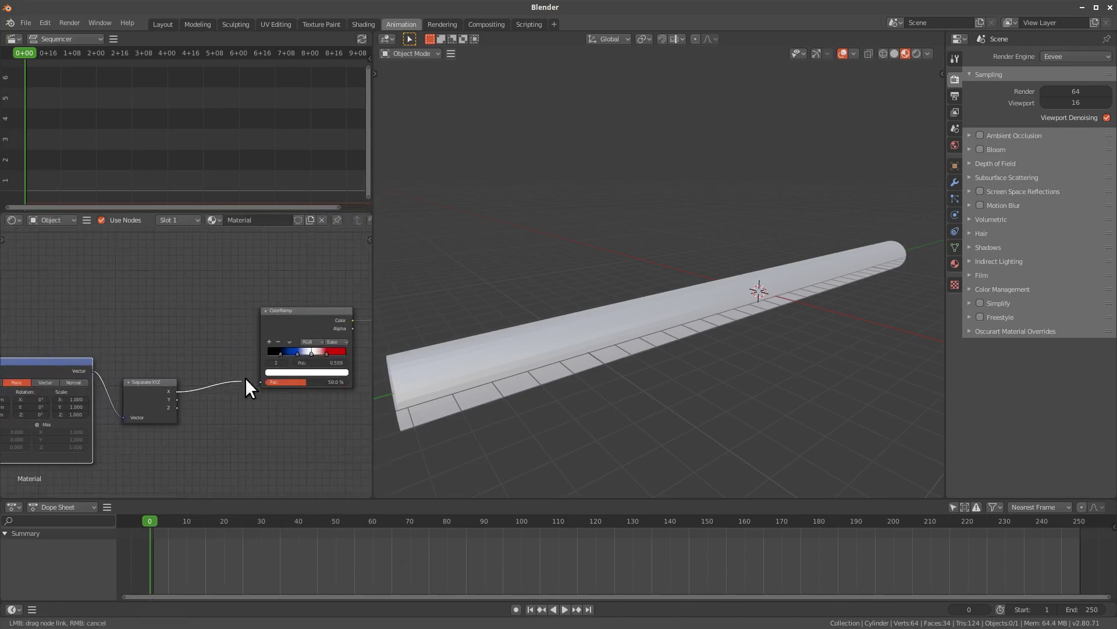
drag(177, 391, 261, 382)
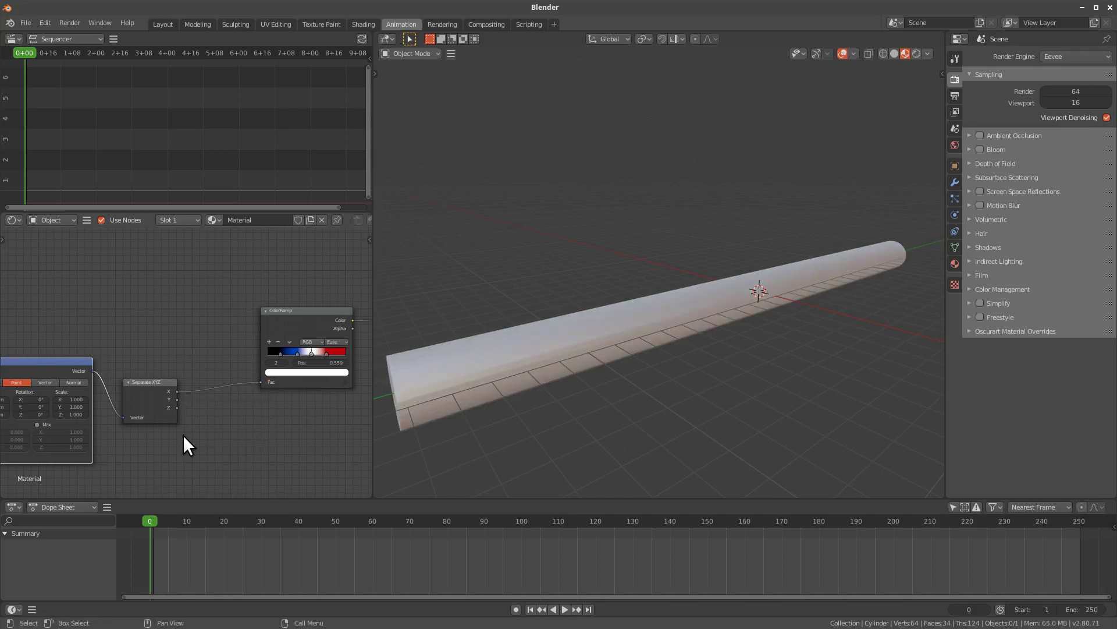
Feed Separate XYZ Z into ColorRamp Fac and set the blue stop to 0.341
drag(177, 399, 259, 377)
drag(177, 407, 262, 382)
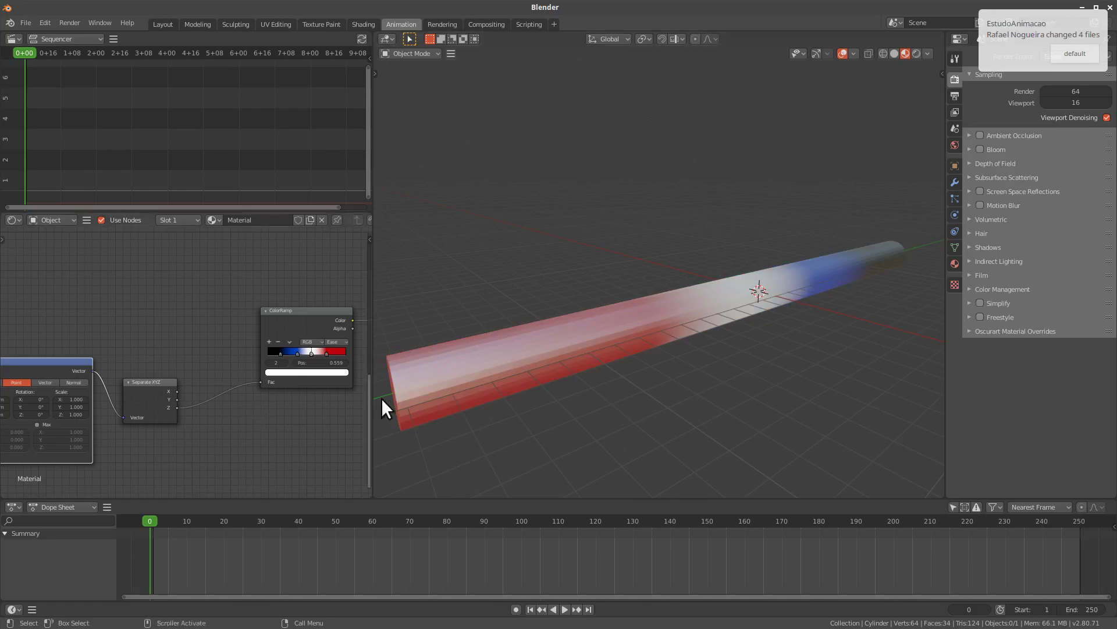
mouse_move(548, 358)
middle_down()
mouse_move(676, 345)
mouse_move(654, 396)
mouse_move(667, 386)
mouse_move(676, 397)
mouse_move(453, 356)
middle_up()
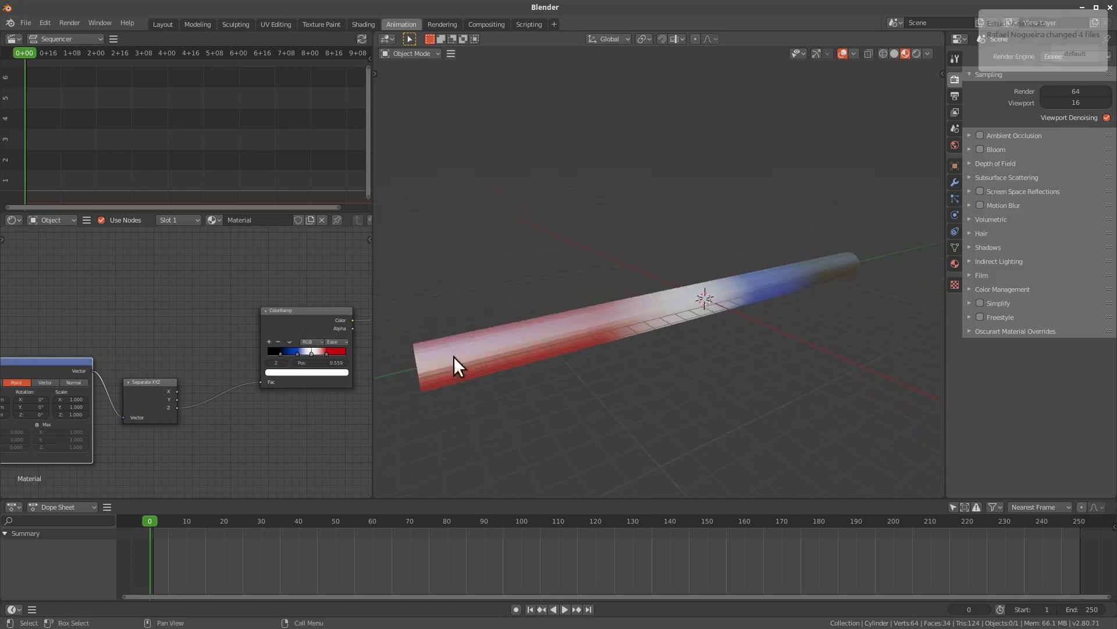
middle_drag(293, 417, 262, 425)
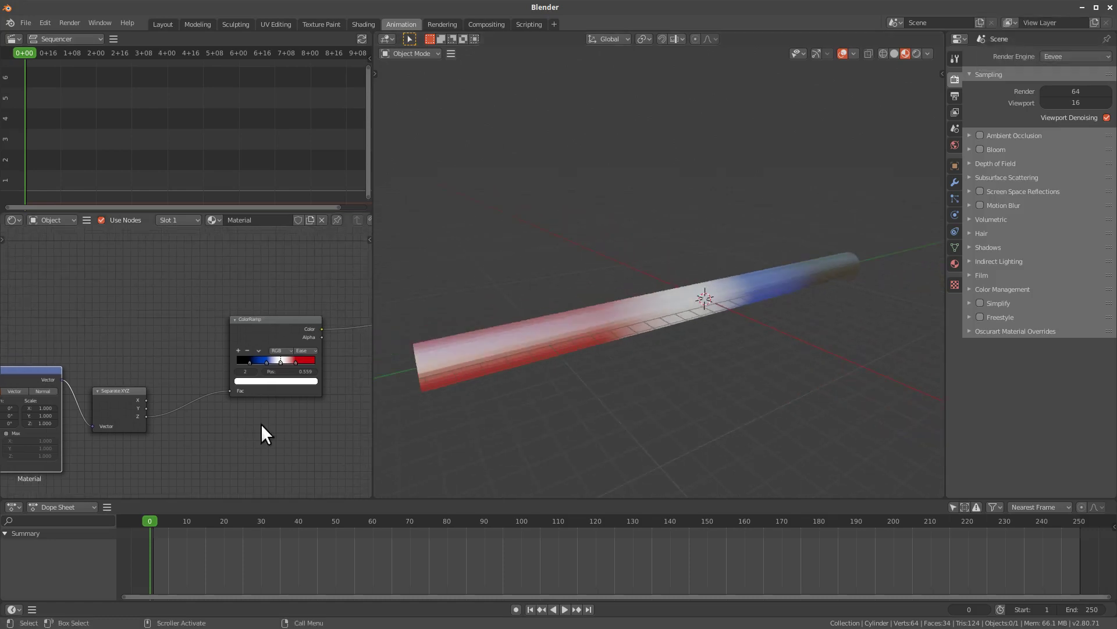
middle_drag(443, 396, 745, 358)
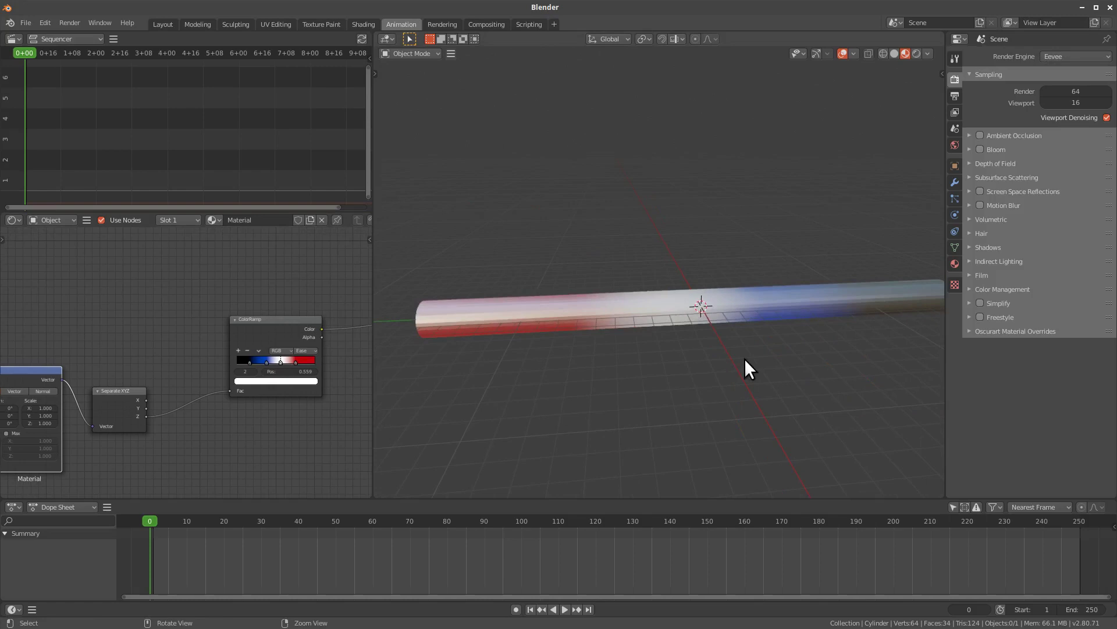
click(265, 362)
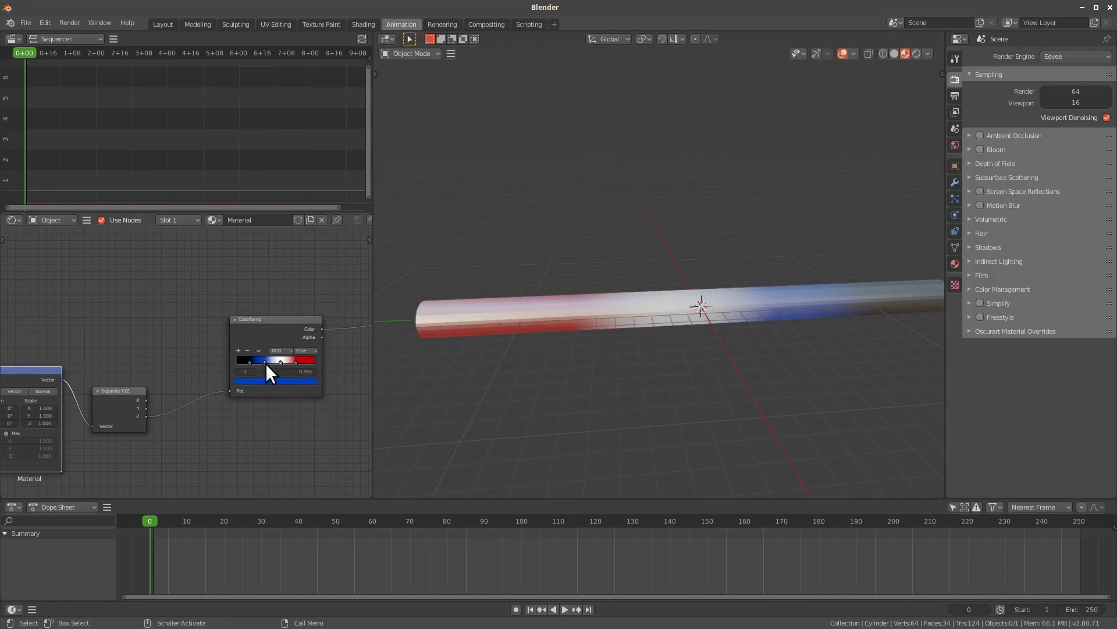
drag(265, 363, 264, 365)
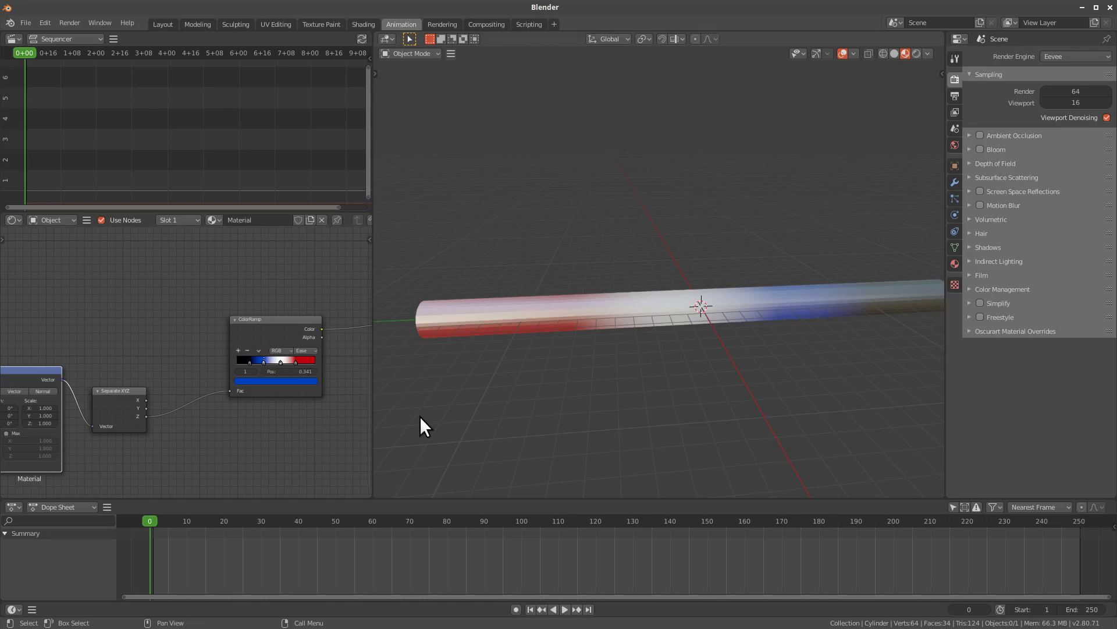
scroll(280, 401, down, 5)
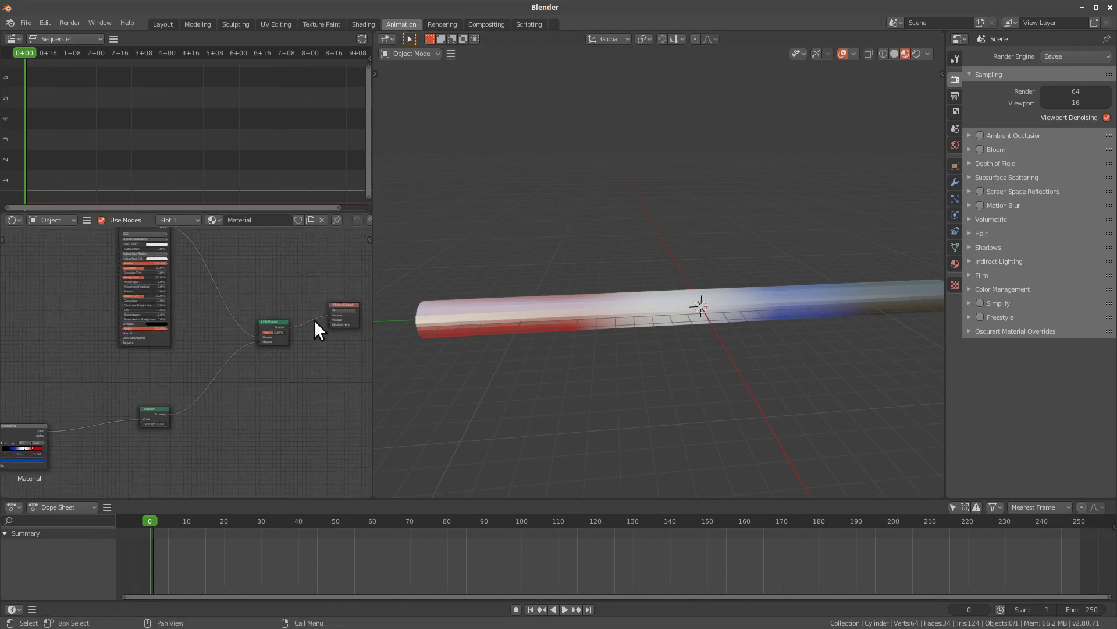
Move the Mix Shader node to a new position in the node graph
drag(275, 323, 281, 355)
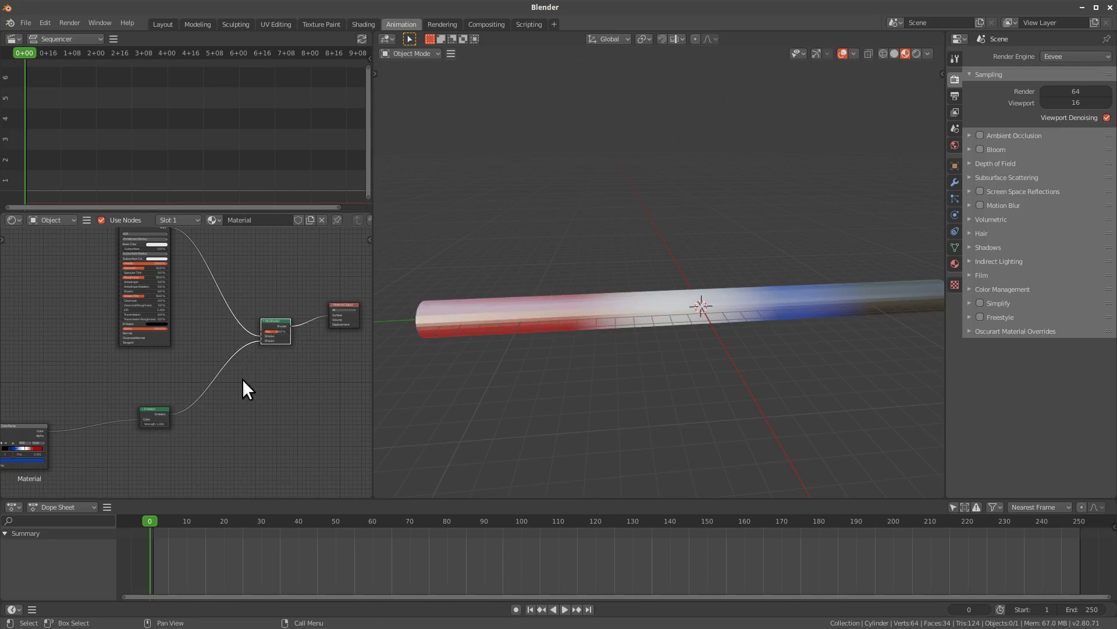
middle_drag(229, 395, 296, 372)
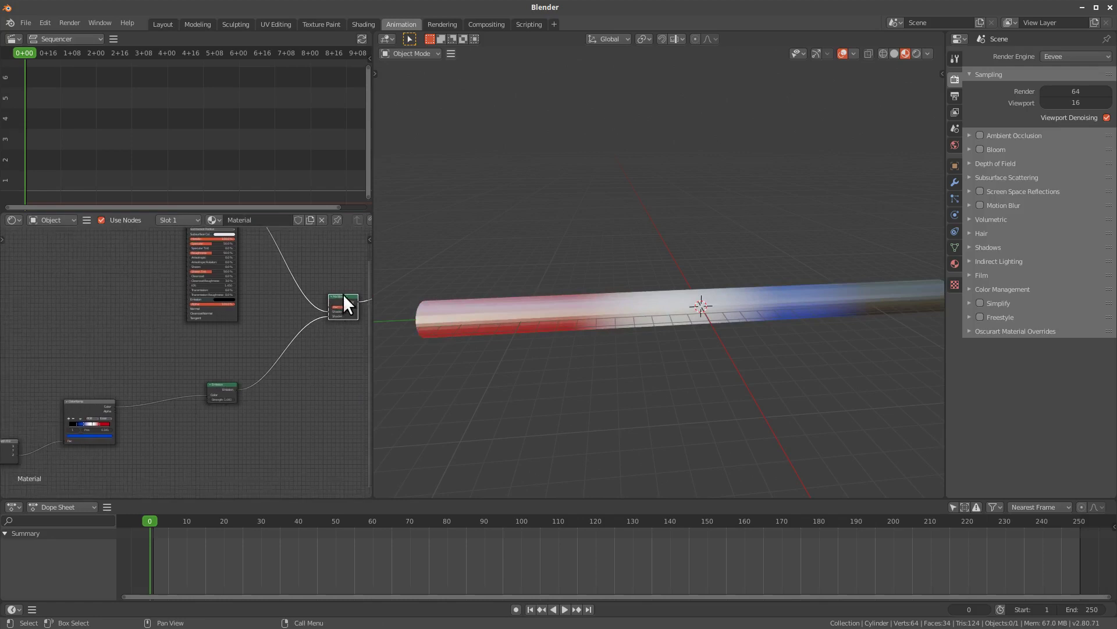
drag(343, 294, 334, 300)
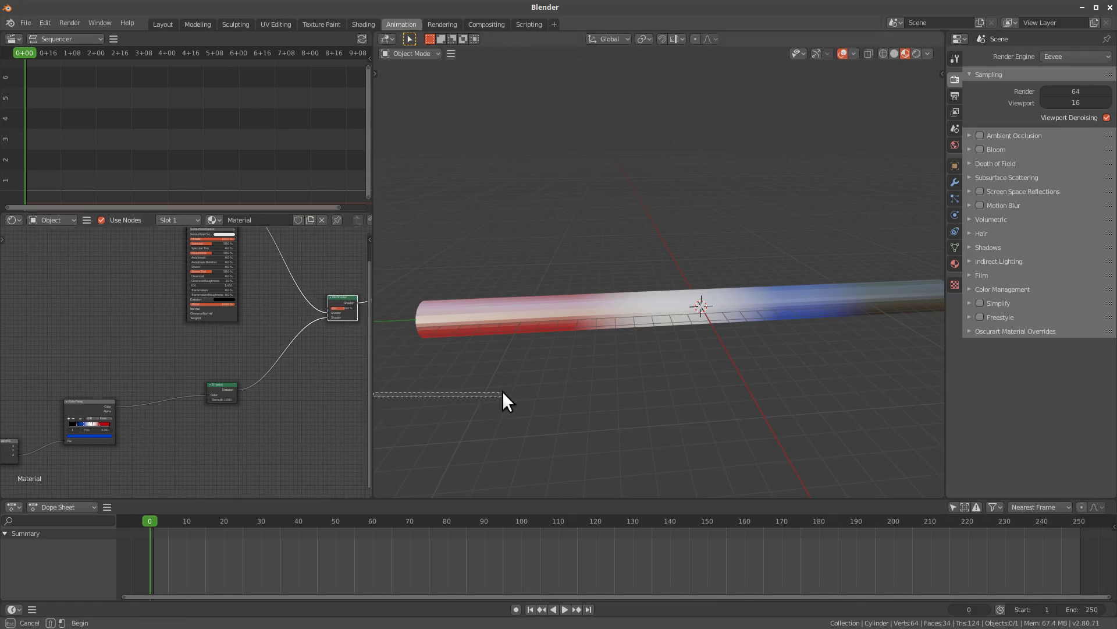
Widen the Shader Editor and zoom in on the Mapping and Texture Coordinate nodes
drag(373, 412, 499, 393)
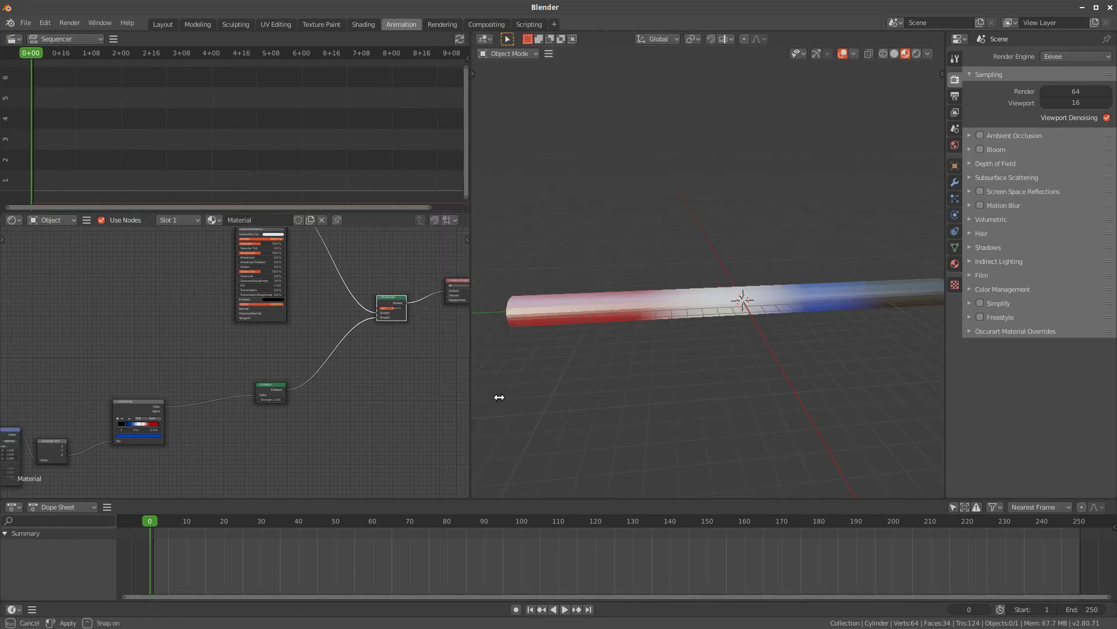
middle_drag(223, 427, 282, 389)
scroll(193, 444, up, 2)
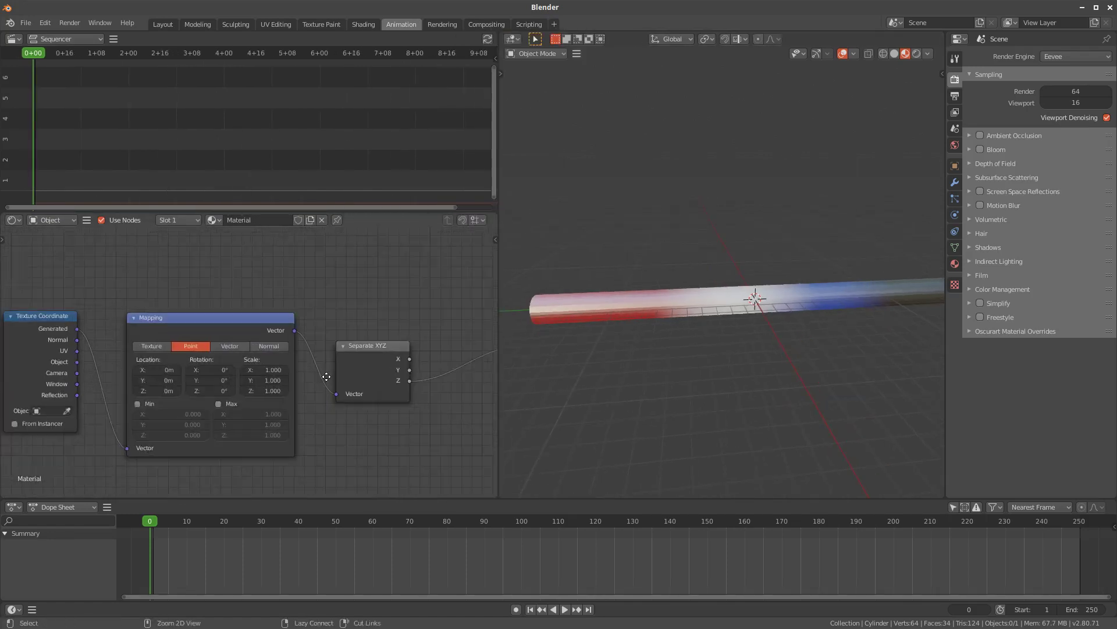
scroll(378, 398, up, 2)
scroll(322, 396, up, 2)
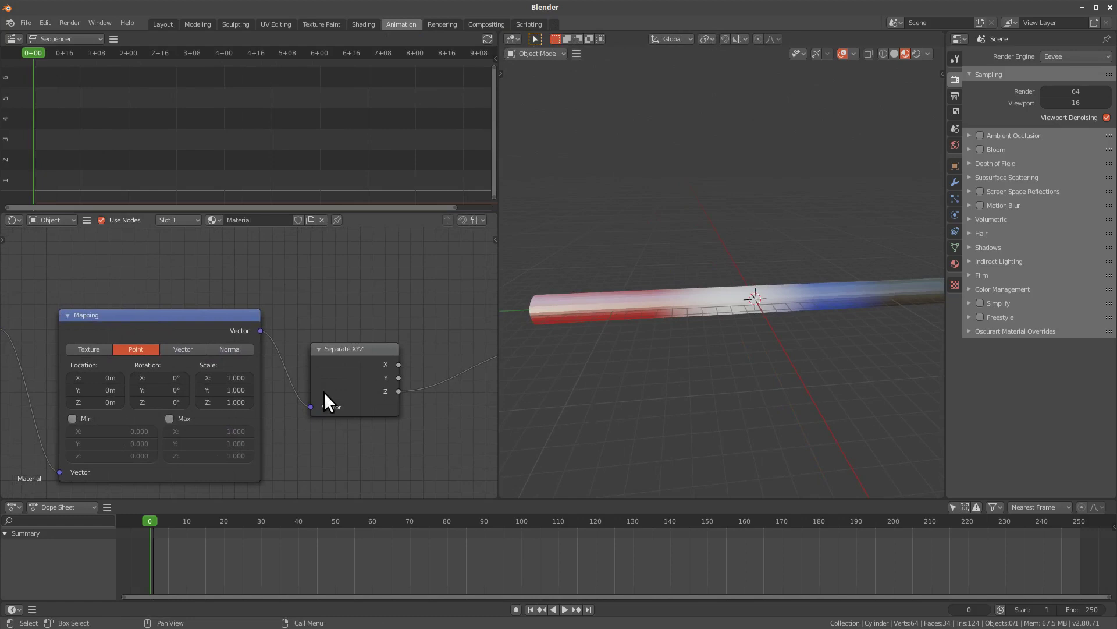
middle_drag(324, 391, 363, 388)
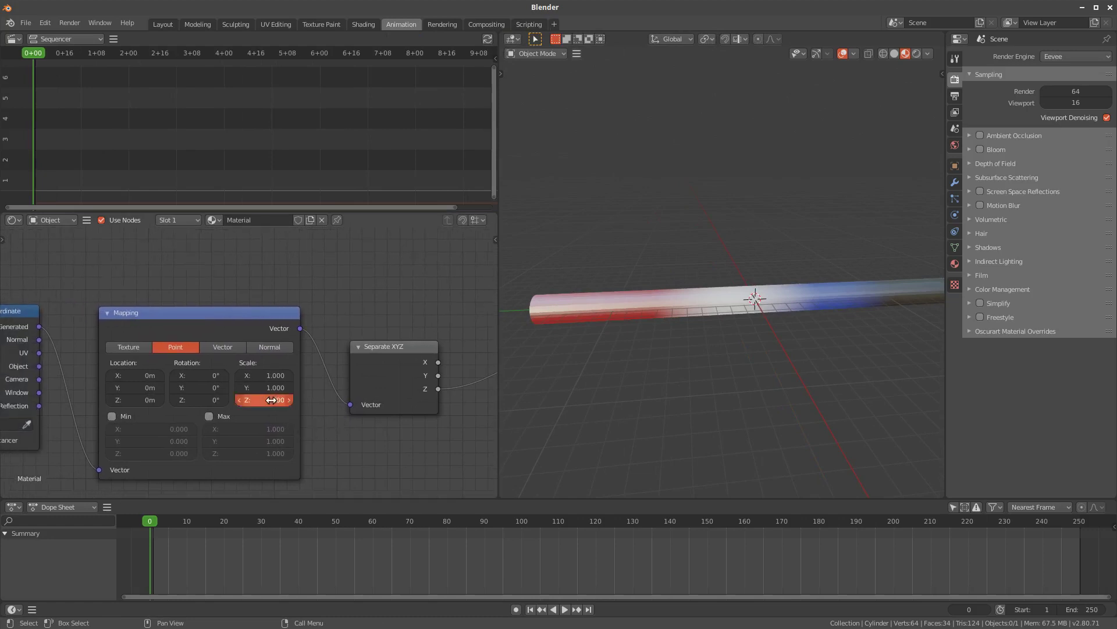
Set Mapping Scale Z to 4.670 and Location Z to 1.93m
drag(271, 399, 471, 403)
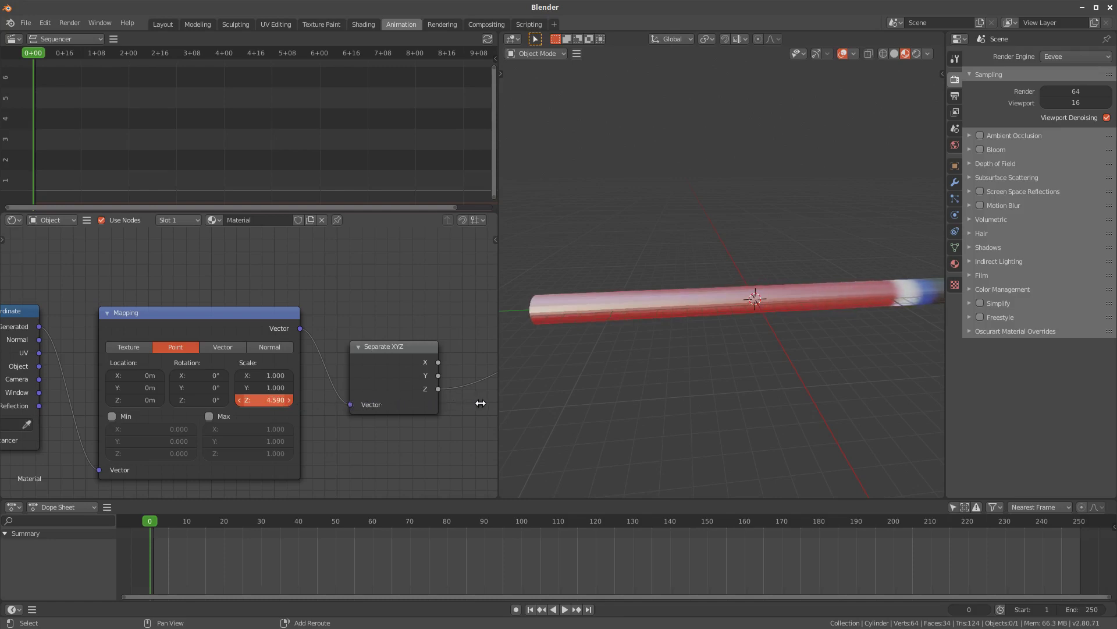
drag(144, 400, 5, 442)
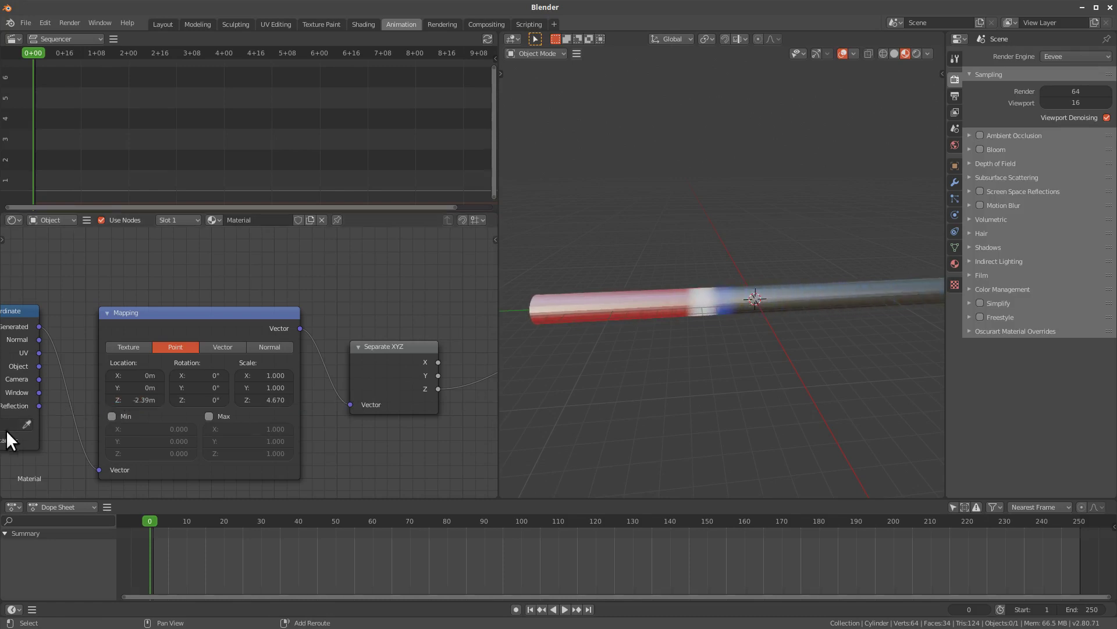
mouse_move(145, 400)
mouse_down()
mouse_move(118, 408)
mouse_move(182, 393)
mouse_up()
scroll(183, 392, down, 1)
middle_drag(495, 310, 364, 337)
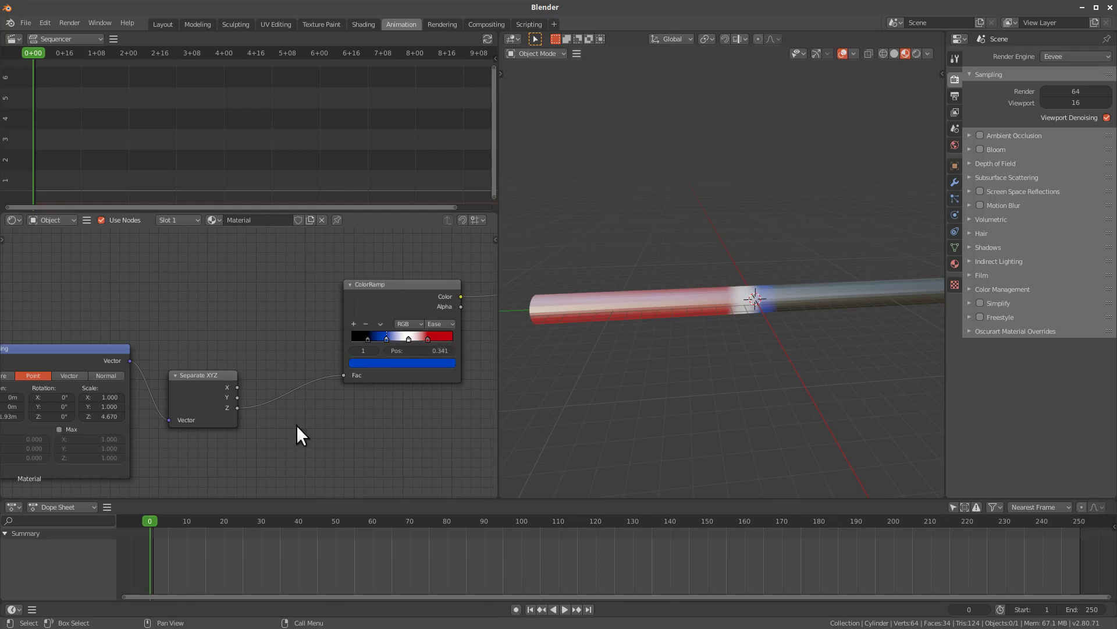
middle_drag(341, 400, 340, 411)
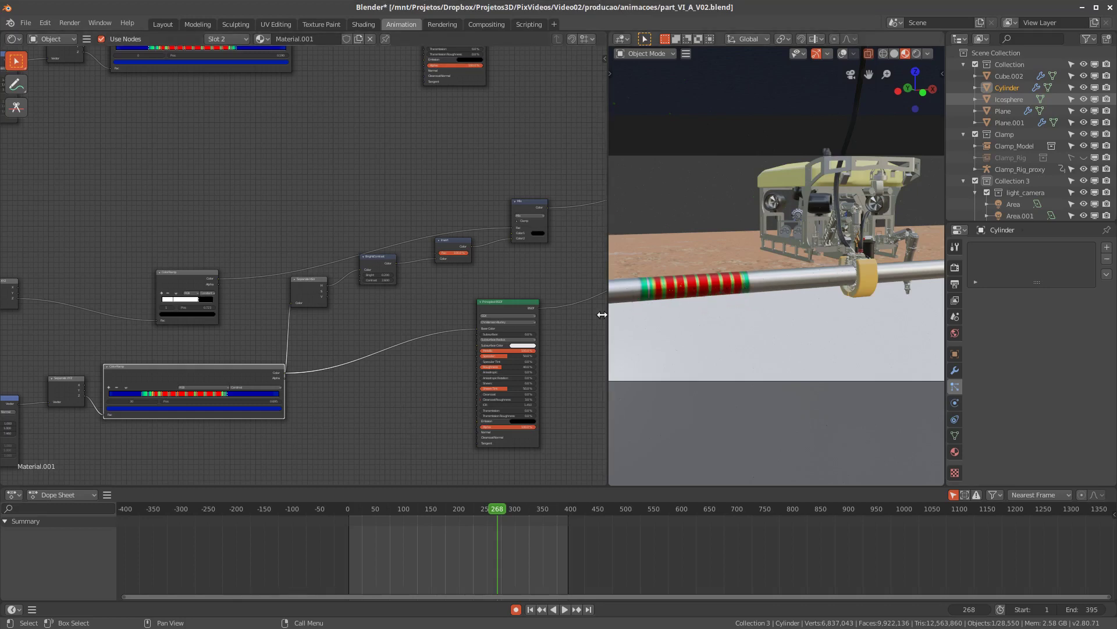
mouse_move(485, 347)
middle_down()
mouse_move(382, 394)
mouse_move(457, 384)
mouse_move(407, 395)
mouse_move(421, 393)
middle_up()
mouse_move(349, 416)
ctrl+middle_down()
mouse_move(431, 394)
mouse_move(386, 400)
mouse_move(460, 393)
ctrl+middle_up()
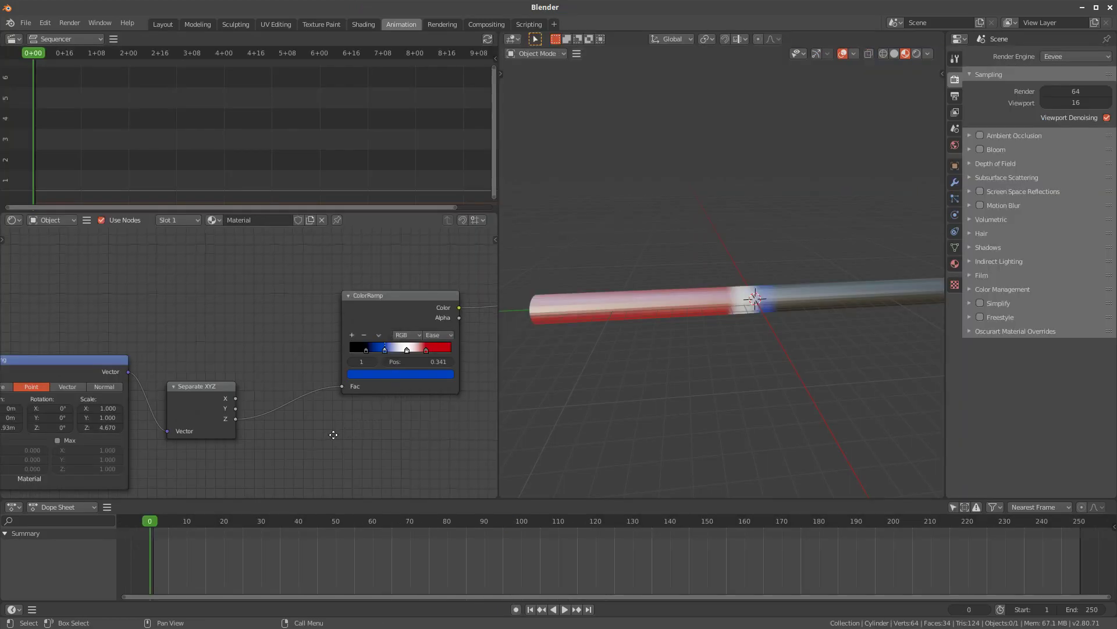
ctrl+middle_drag(391, 356, 352, 438)
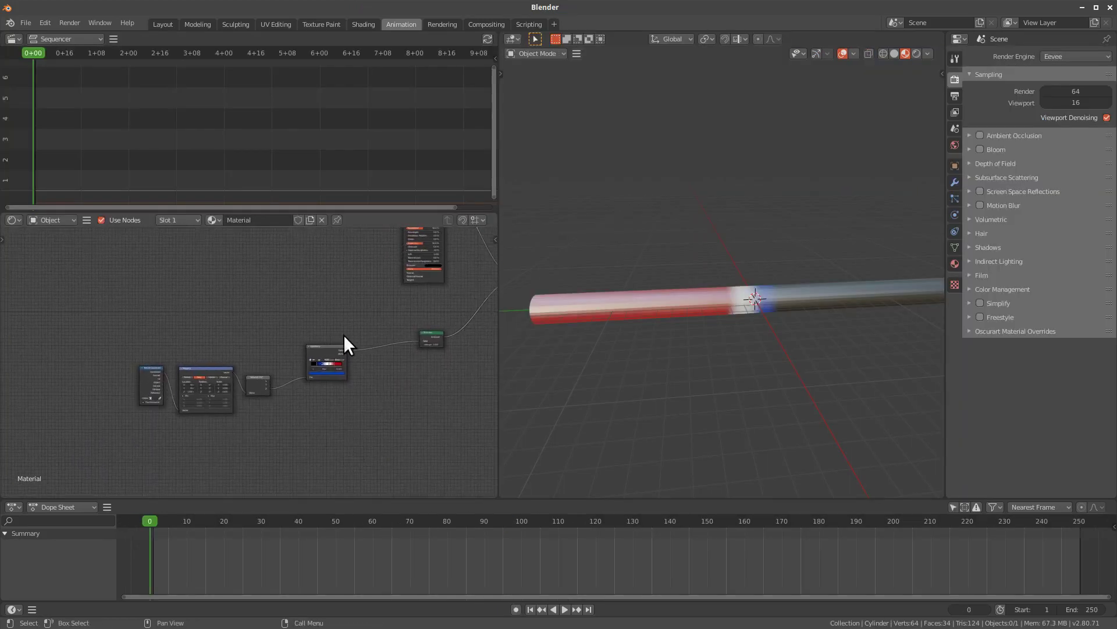
Move the stripe node chain and duplicate it above the original
drag(346, 320, 162, 429)
key(g)
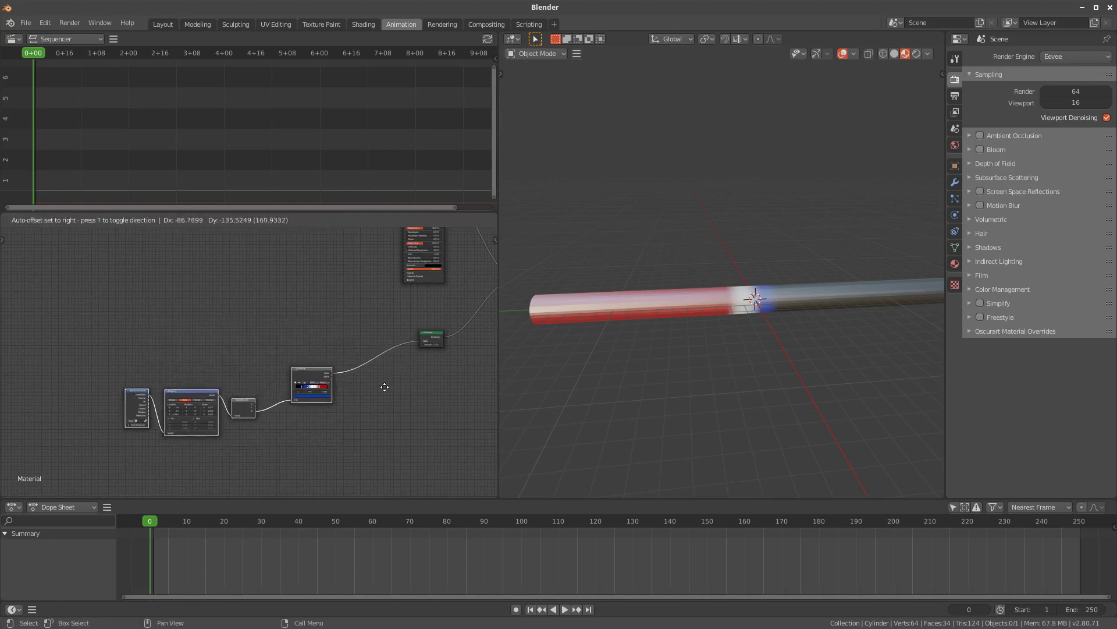
click(386, 390)
key(shift+d)
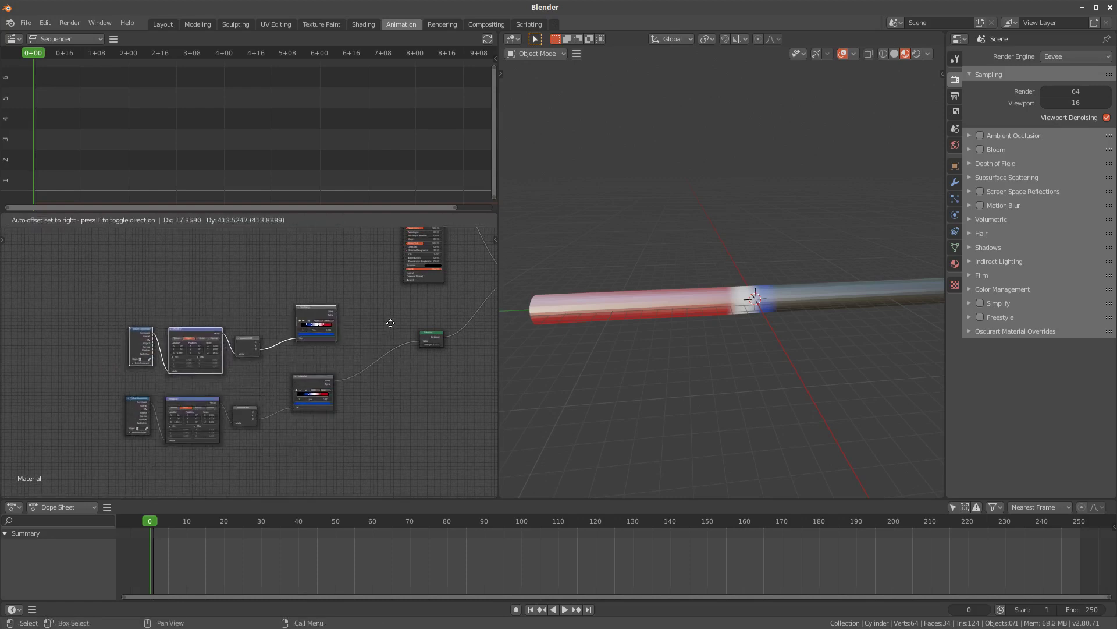
click(385, 327)
ctrl+middle_drag(385, 327, 328, 402)
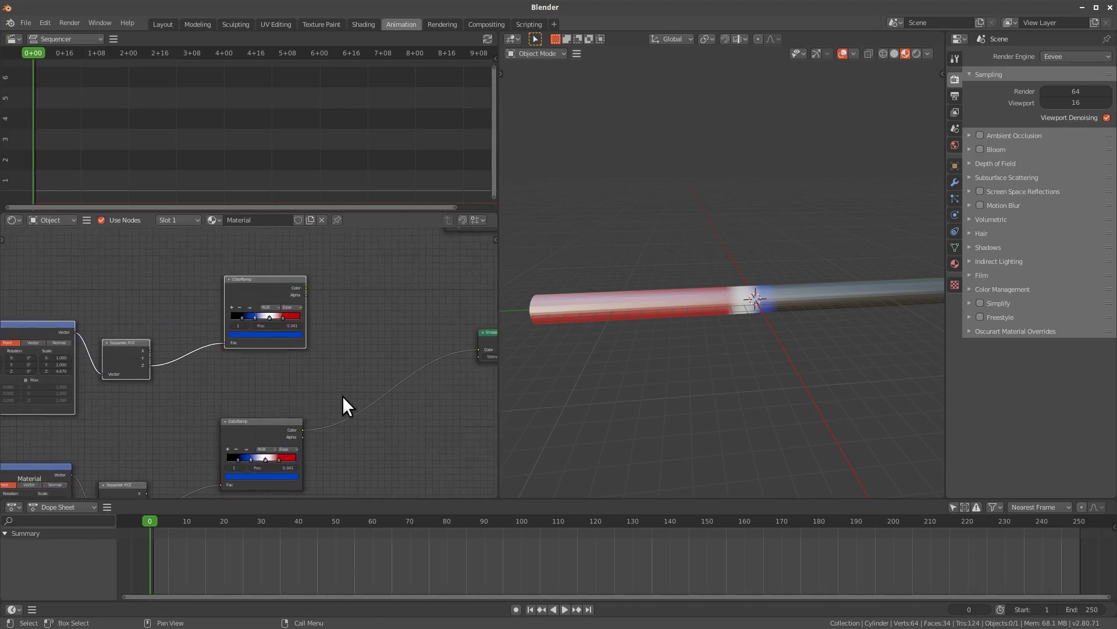
Delete the blue and red stops from the copied ColorRamp and move black to 0.273
click(330, 292)
drag(274, 288, 273, 296)
ctrl+middle_drag(250, 369, 312, 341)
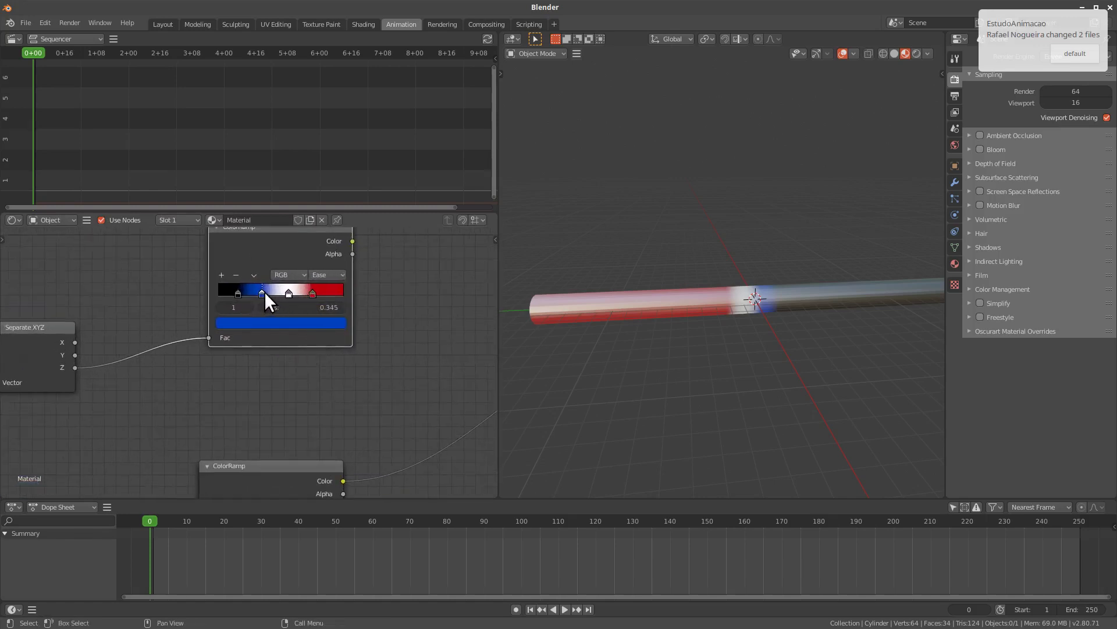
drag(264, 292, 265, 292)
click(236, 274)
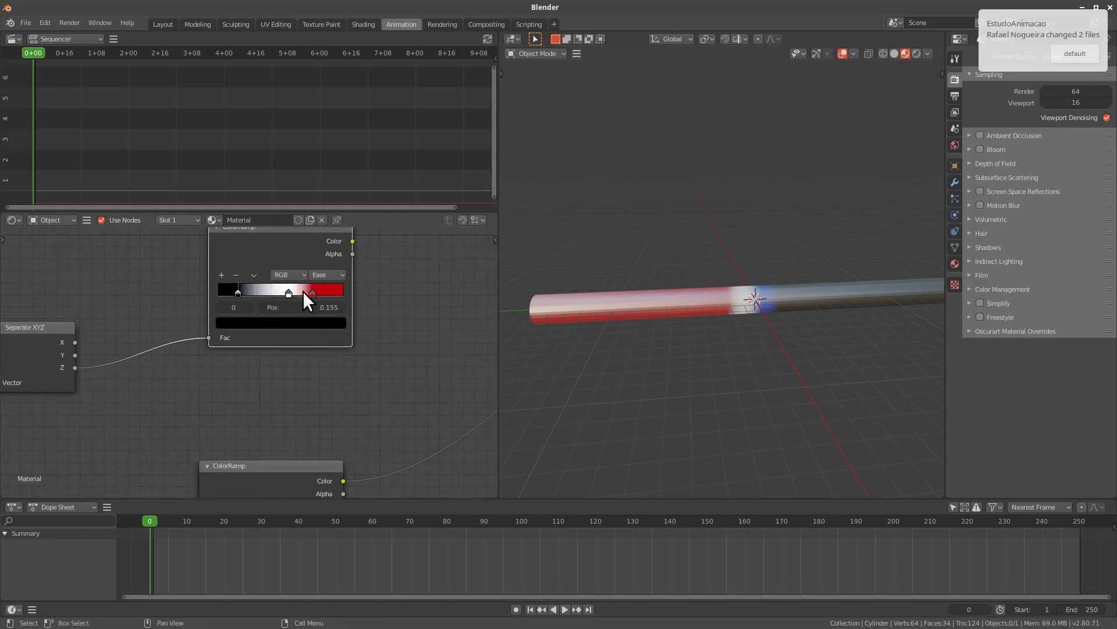
click(313, 293)
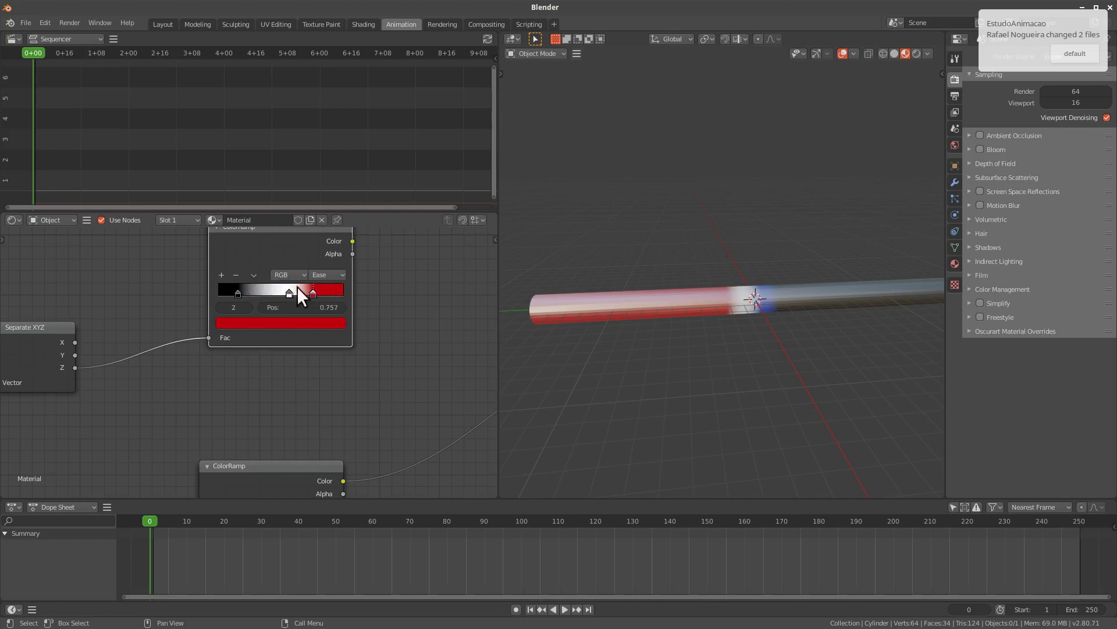
click(235, 274)
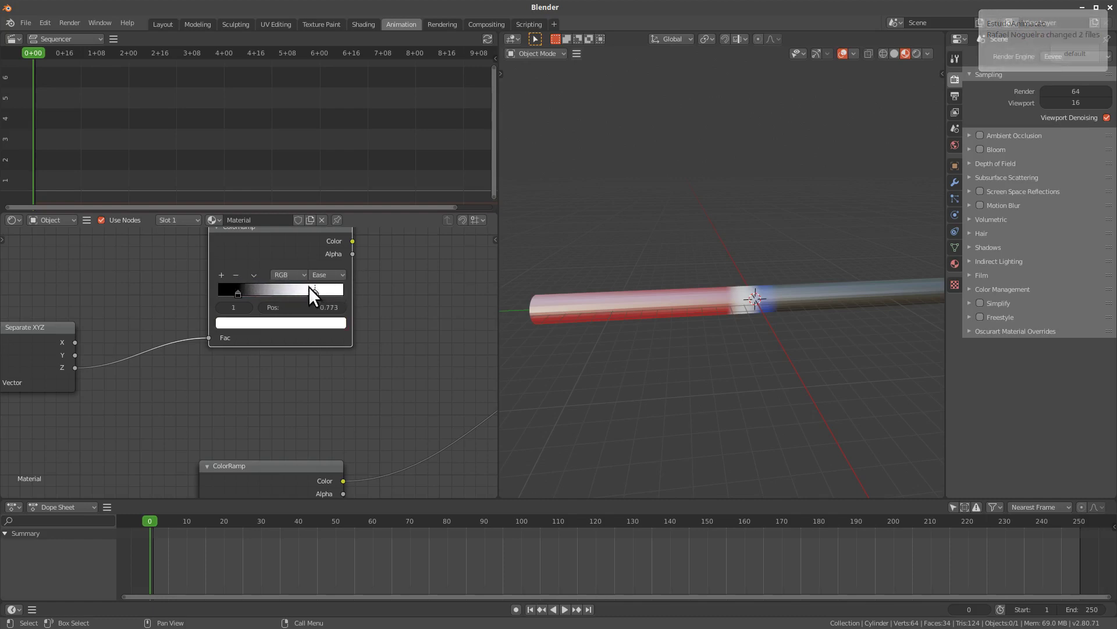
drag(239, 291, 251, 290)
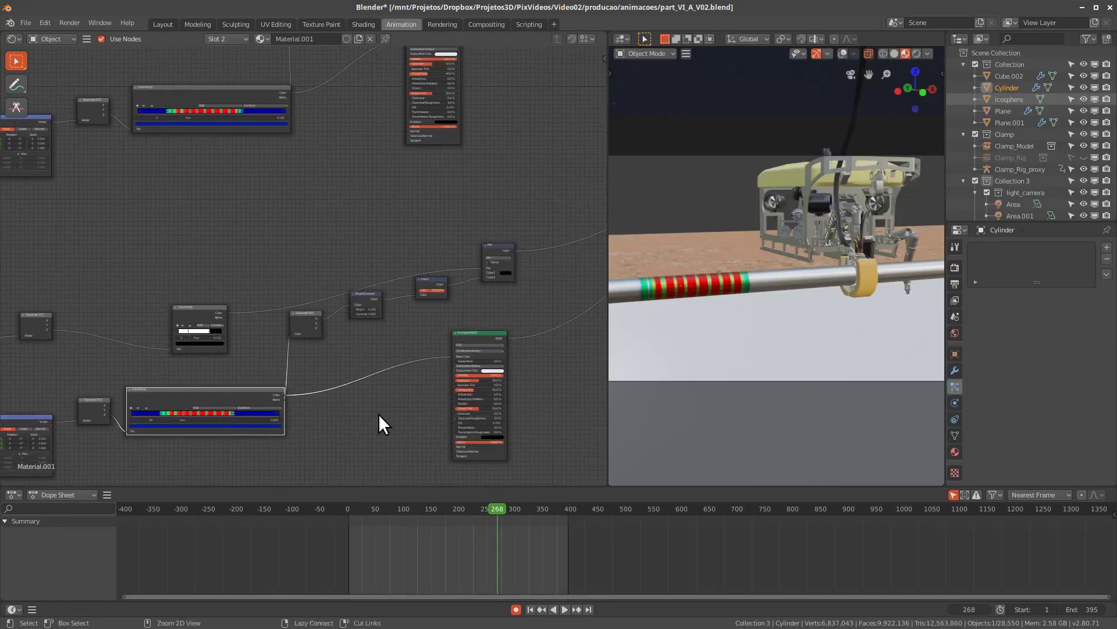
Reposition the Separate HSV node and bring the lower ColorRamp into view
scroll(378, 424, up, 3)
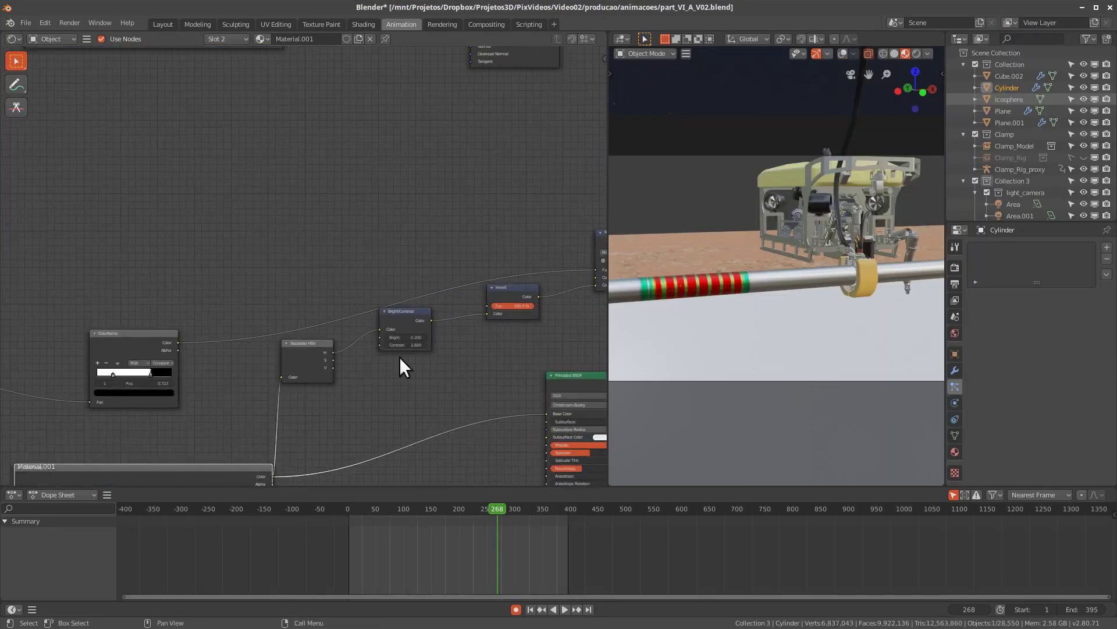
drag(307, 378, 338, 385)
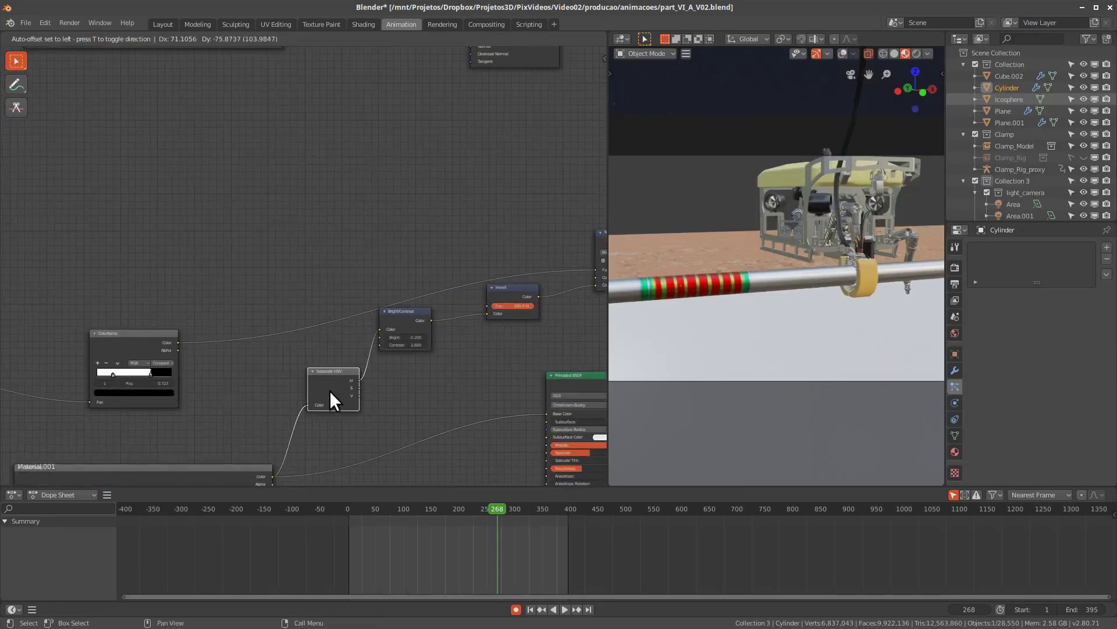
click(338, 385)
middle_drag(274, 454, 304, 377)
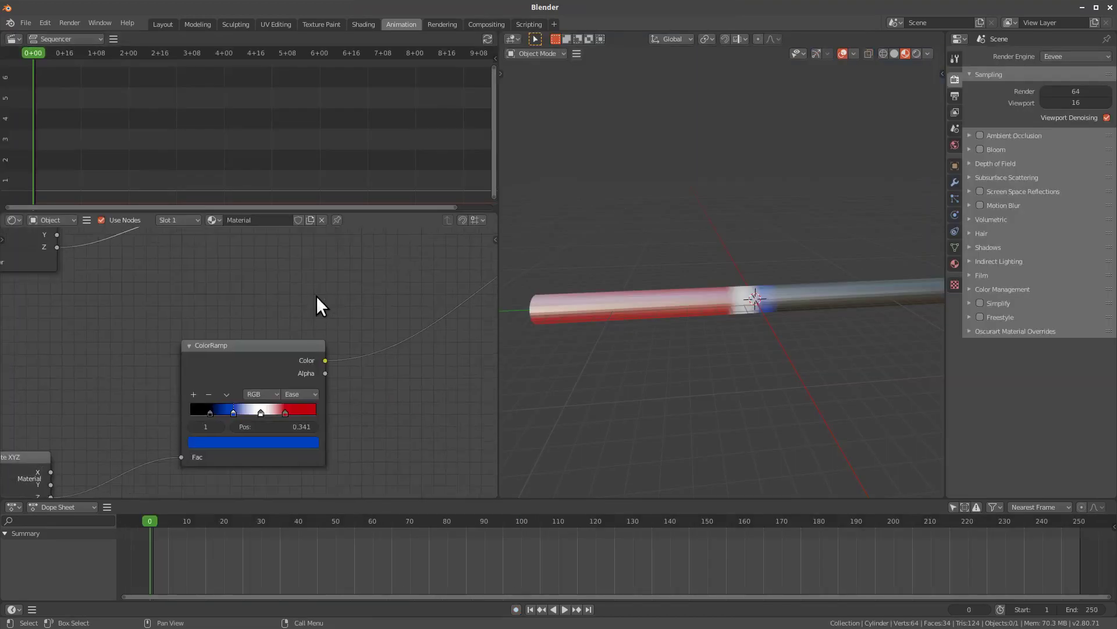
scroll(318, 304, down, 5)
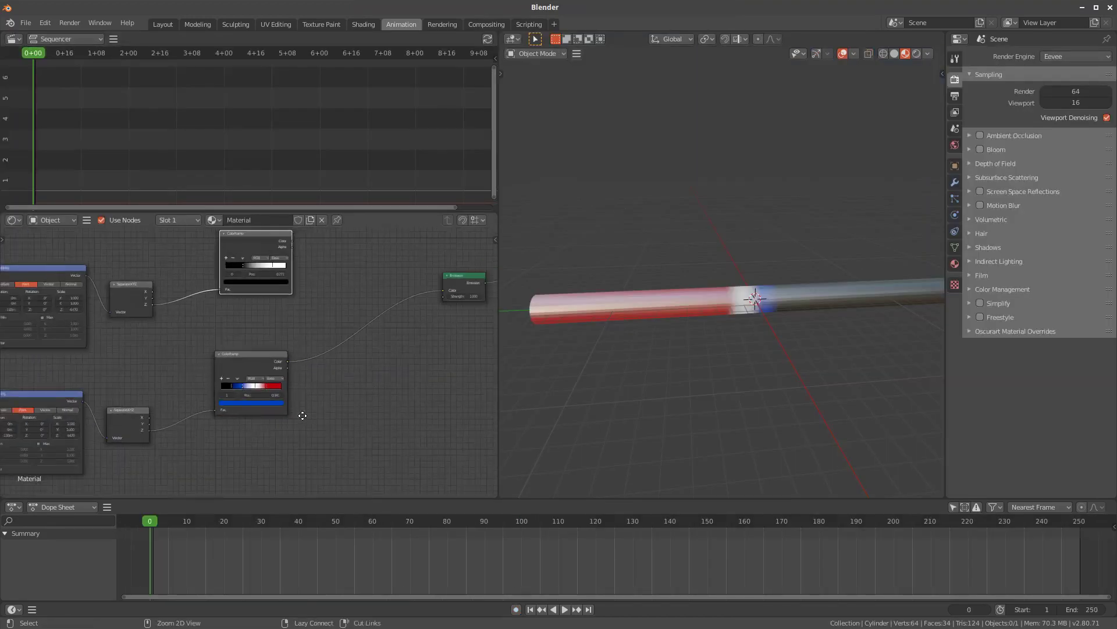
scroll(304, 412, down, 1)
Shift the lower ColorRamp and Emission nodes down-left and pan the node tree
drag(250, 369, 248, 365)
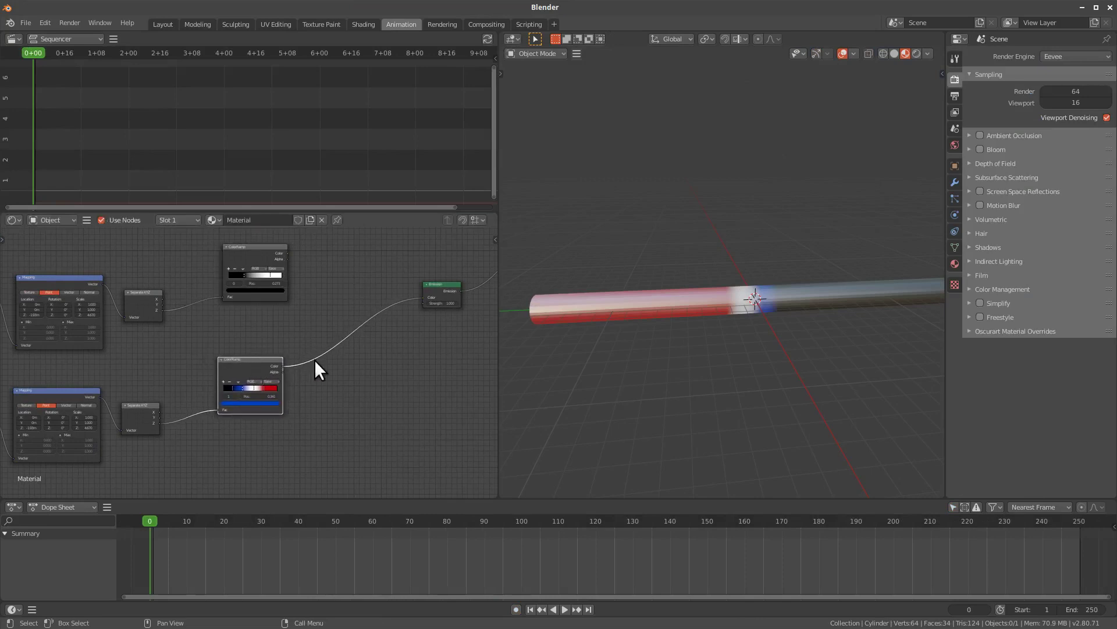
drag(442, 287, 432, 337)
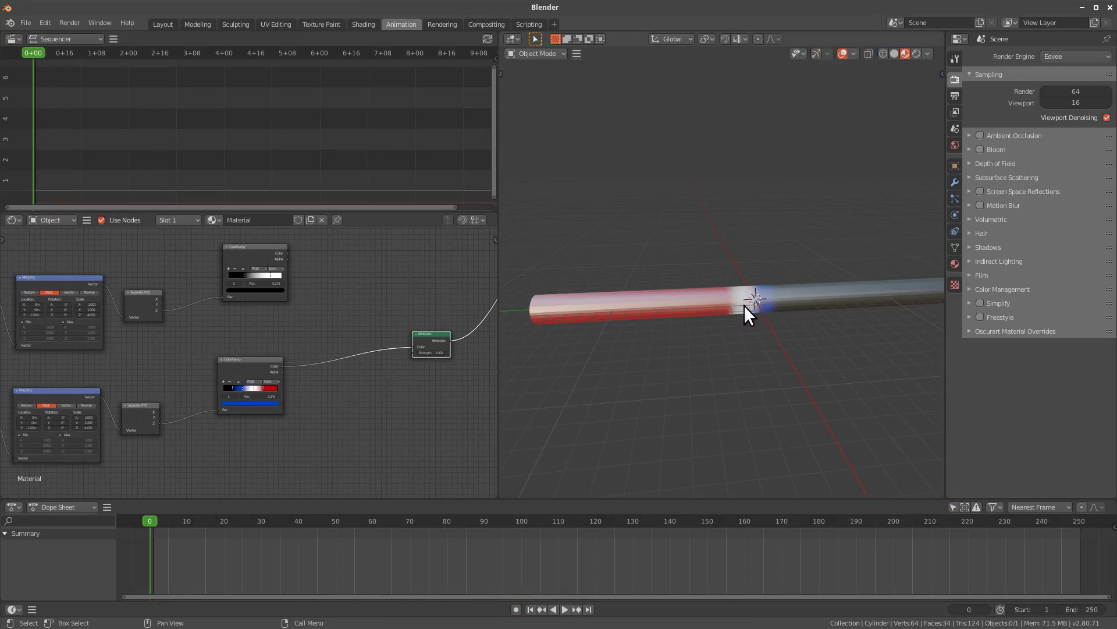
drag(249, 365, 246, 369)
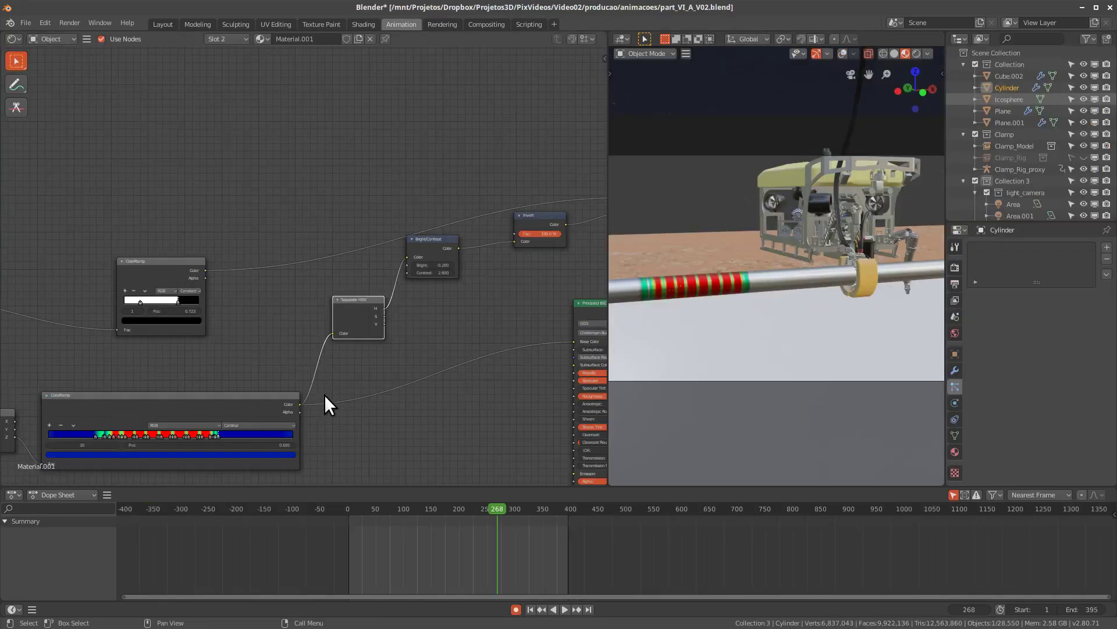
middle_drag(467, 355, 409, 403)
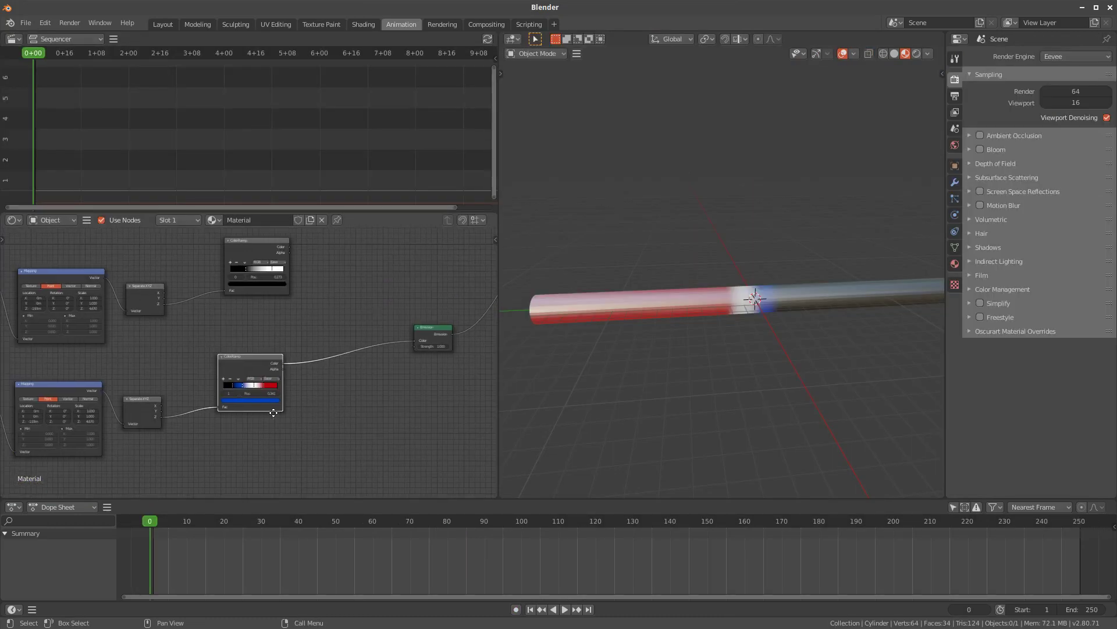
key(shift+a)
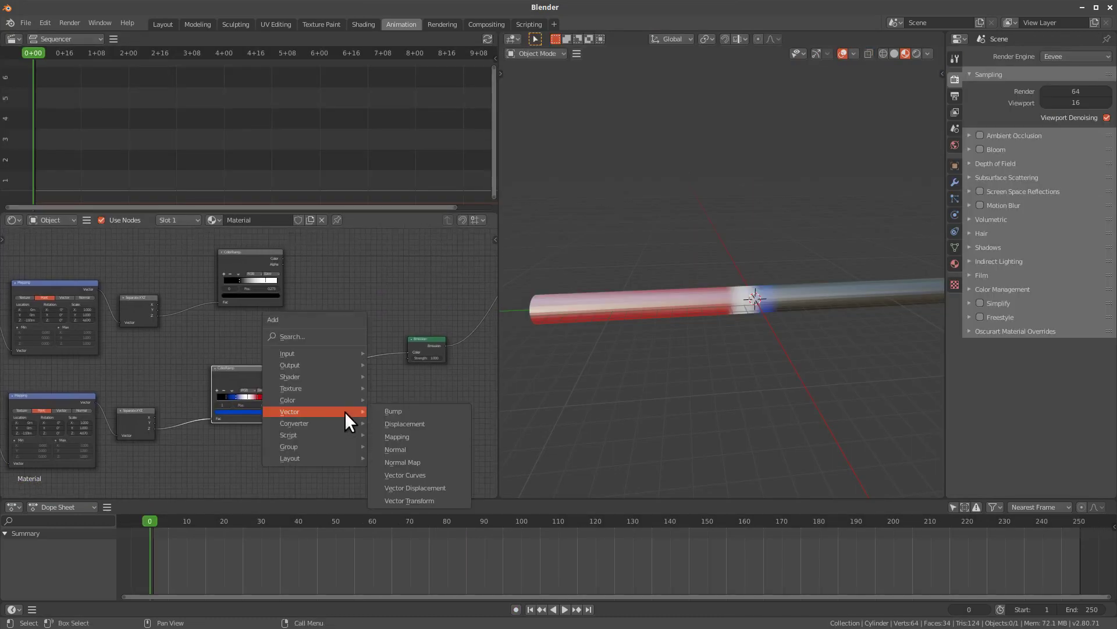
mouse_move(294, 422)
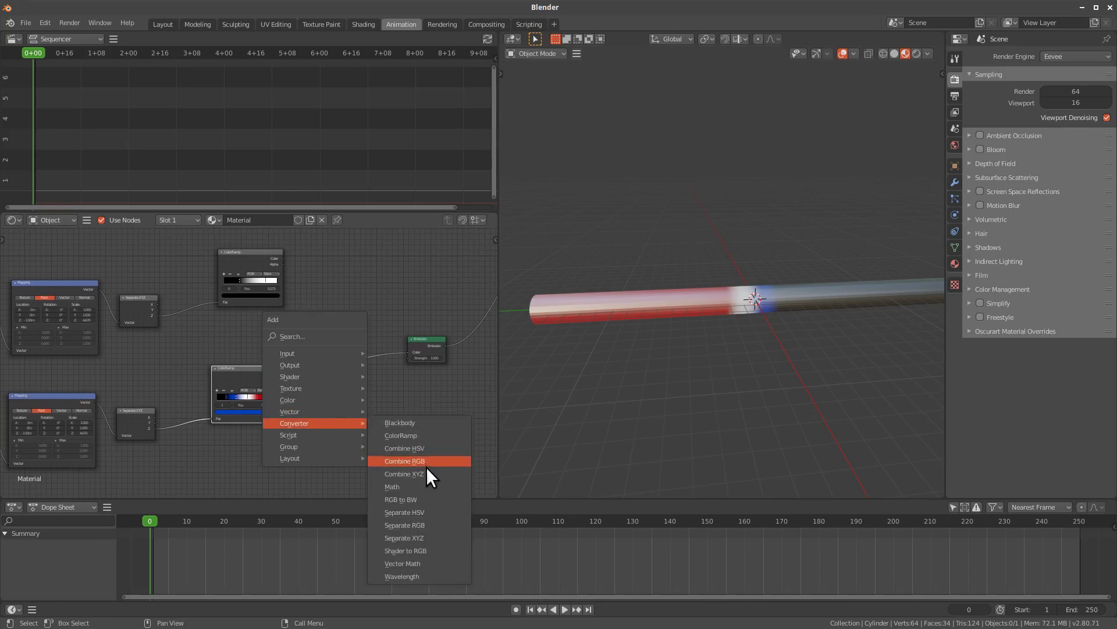
Add a Separate HSV node and link the lower ColorRamp's Color into it
click(428, 511)
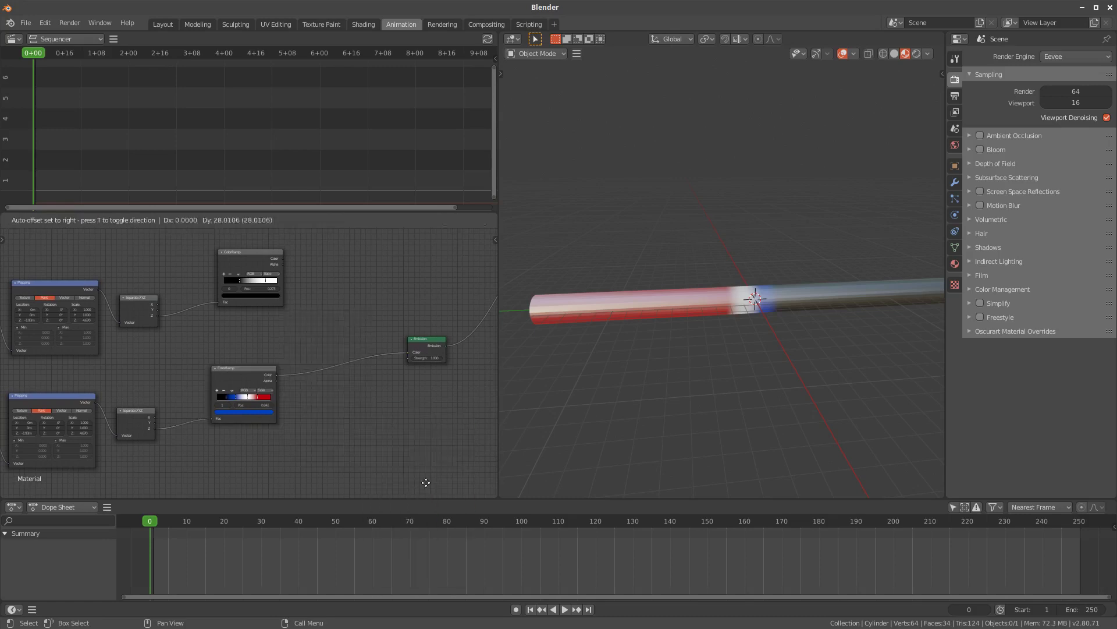
click(319, 300)
scroll(298, 447, up, 2)
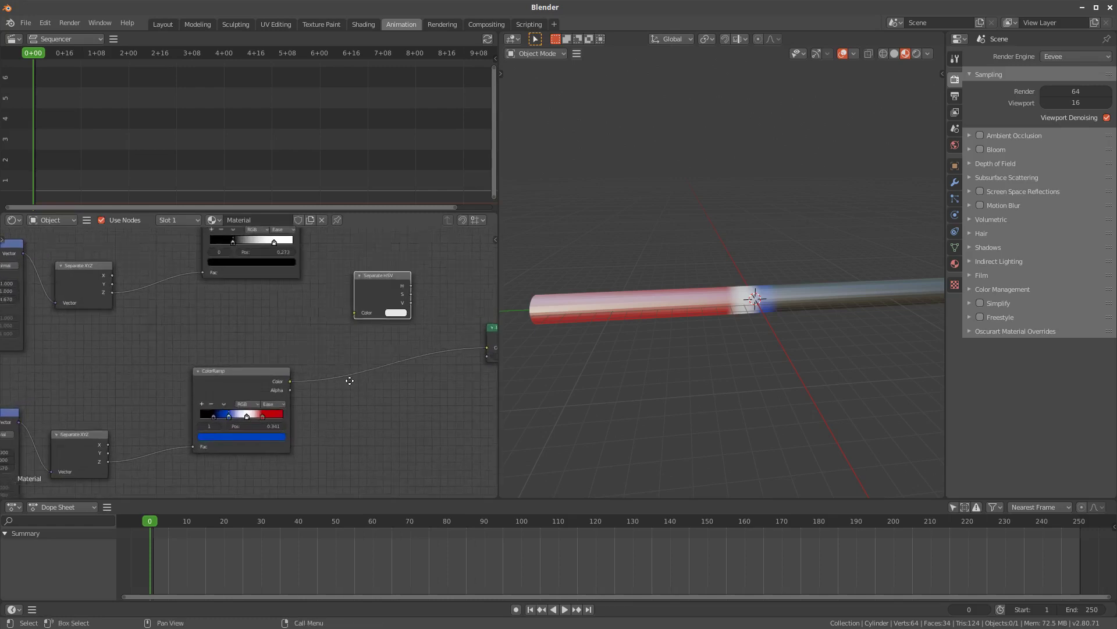
middle_drag(307, 369, 266, 408)
drag(252, 420, 317, 352)
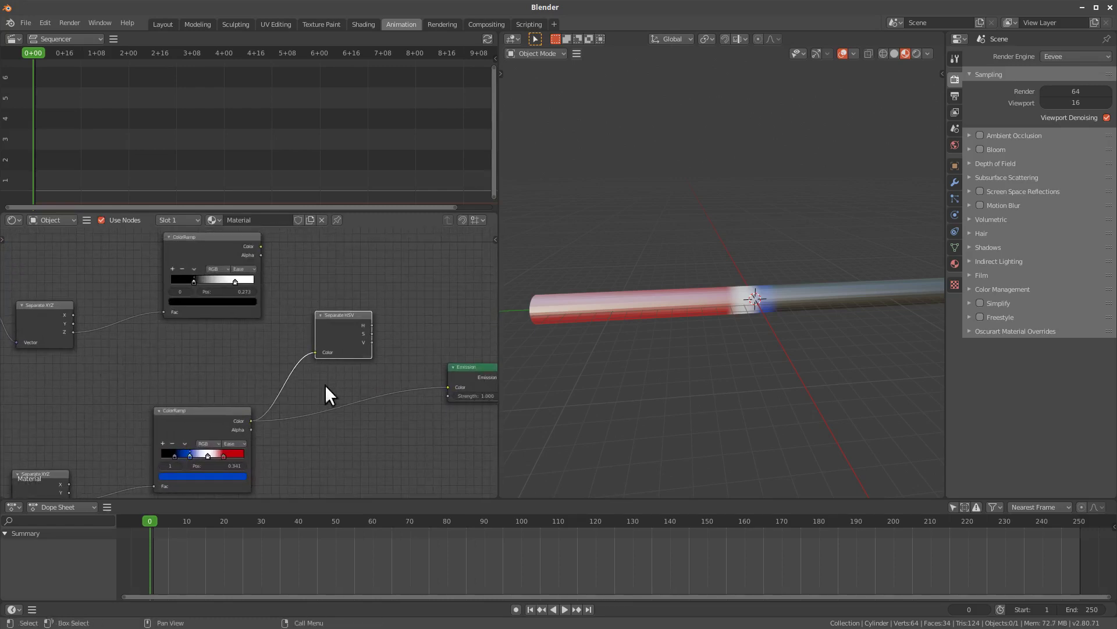
View the reference's Separate HSV, Bright/Contrast and Invert chain, moving Bright/Contrast aside
scroll(319, 443, down, 2)
scroll(329, 422, down, 1)
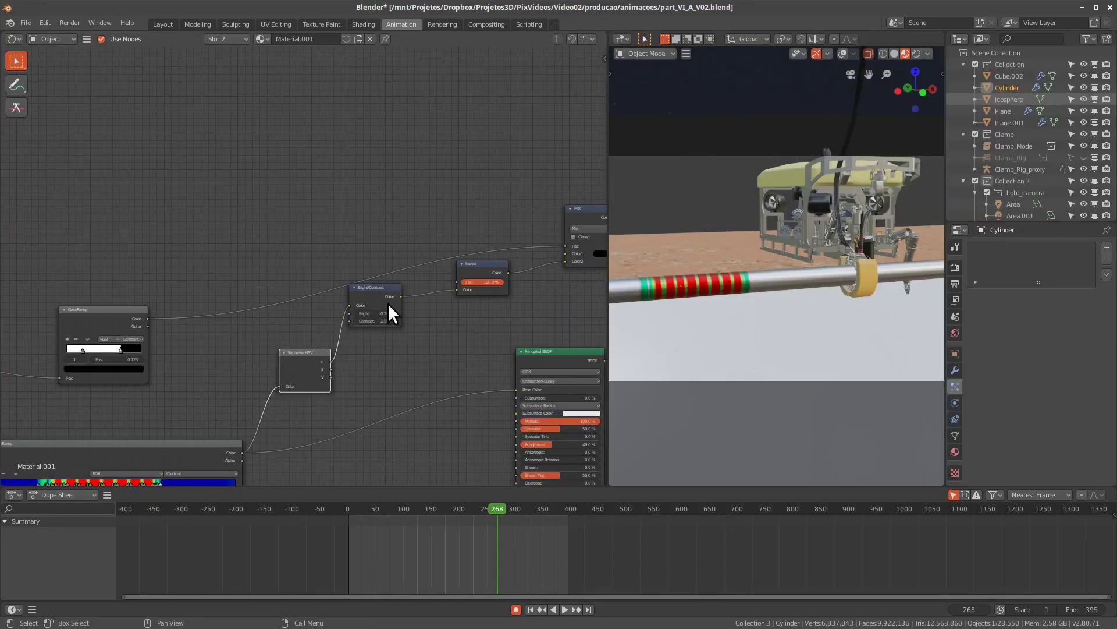
drag(387, 302, 403, 329)
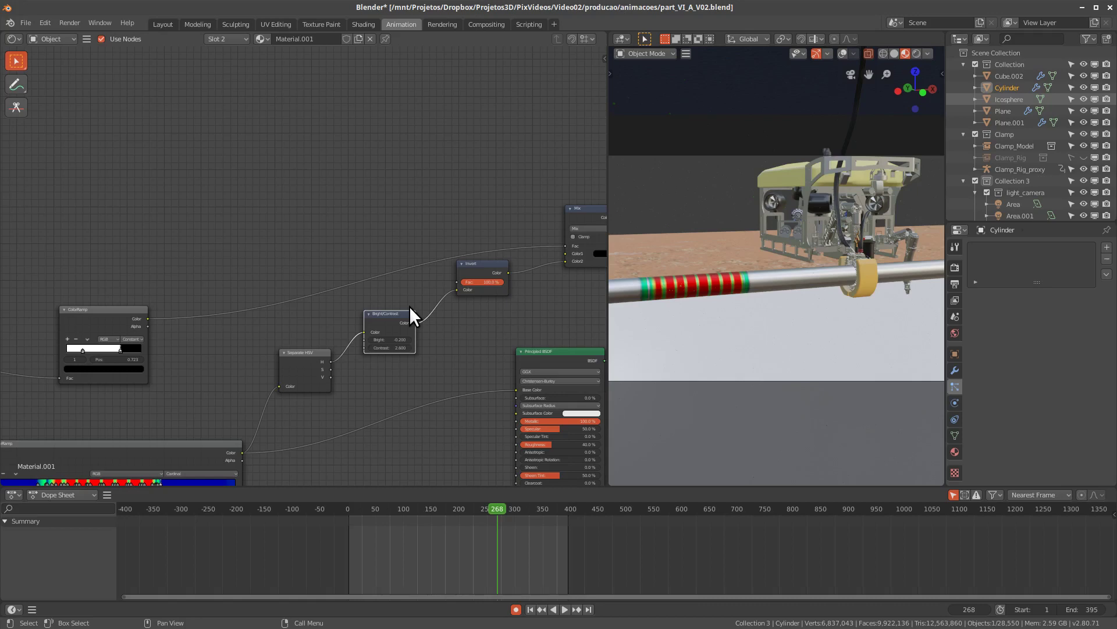
Nudge the reference's Invert node down and bring the Emission and Mix Shader nodes into view
drag(483, 264, 481, 281)
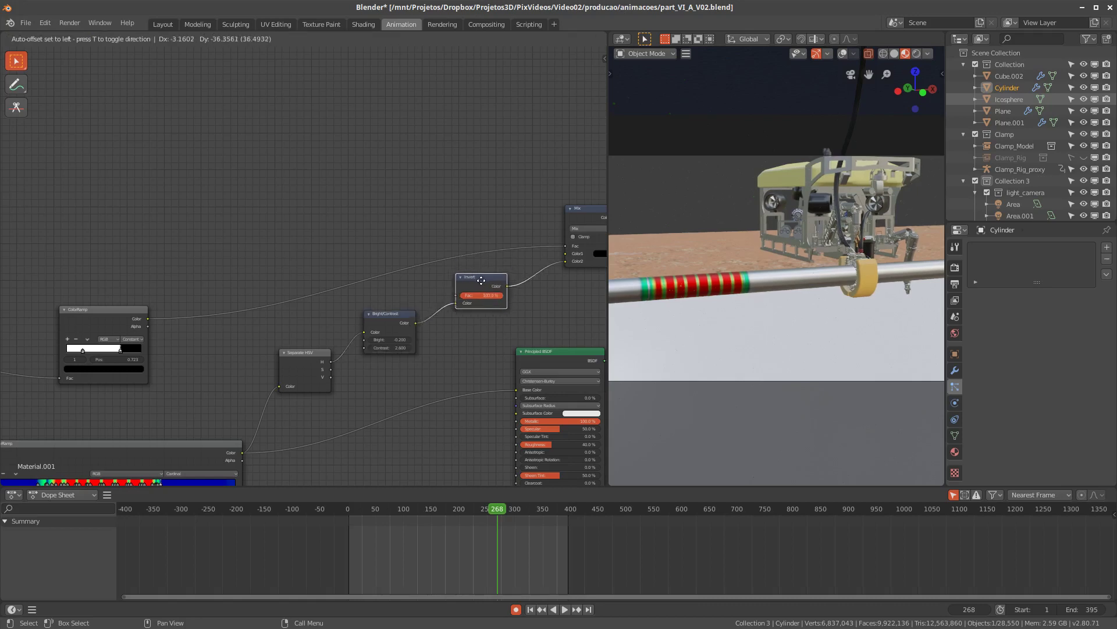
middle_drag(529, 318, 463, 328)
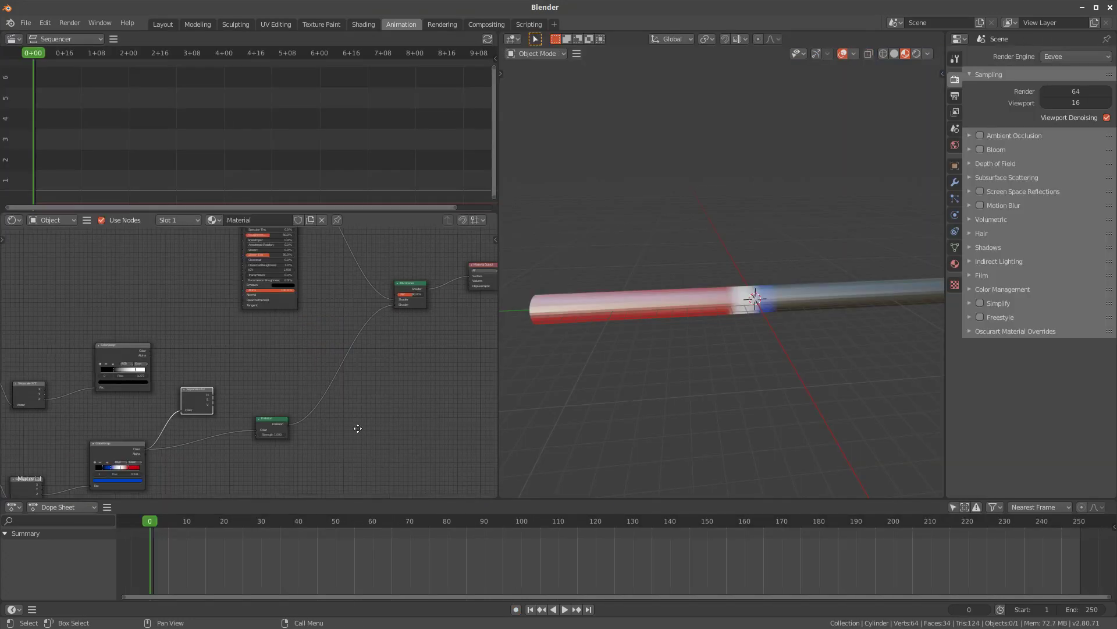
middle_drag(357, 428, 362, 418)
Drop a MixRGB node onto the Emission–Mix Shader link, turning the pipe magenta
key(shift+a)
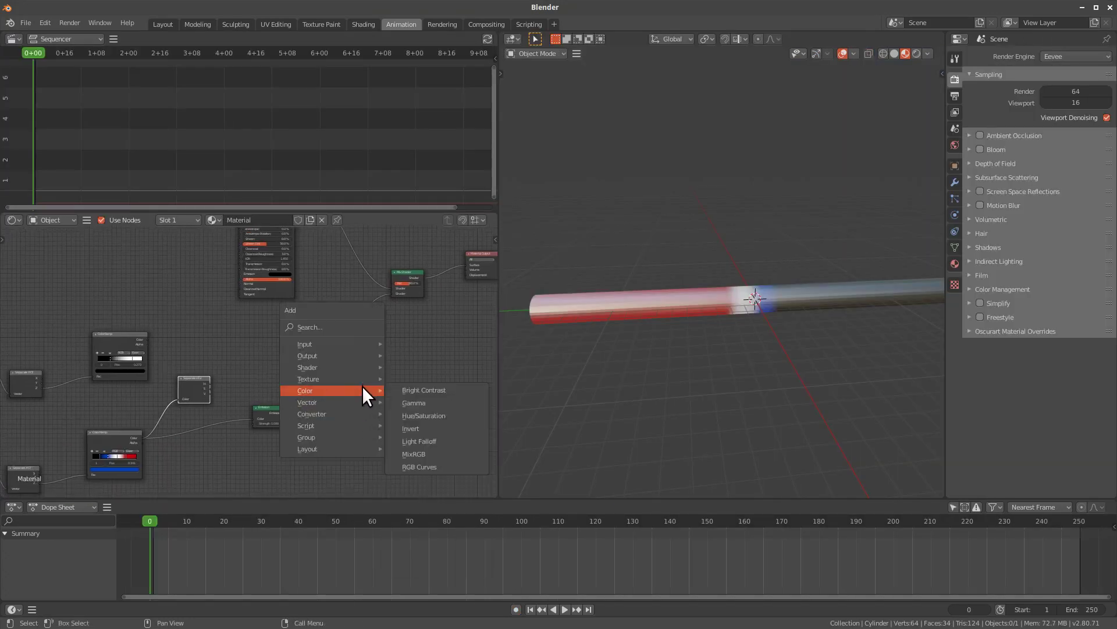
middle_drag(396, 365, 385, 375)
key(shift+a)
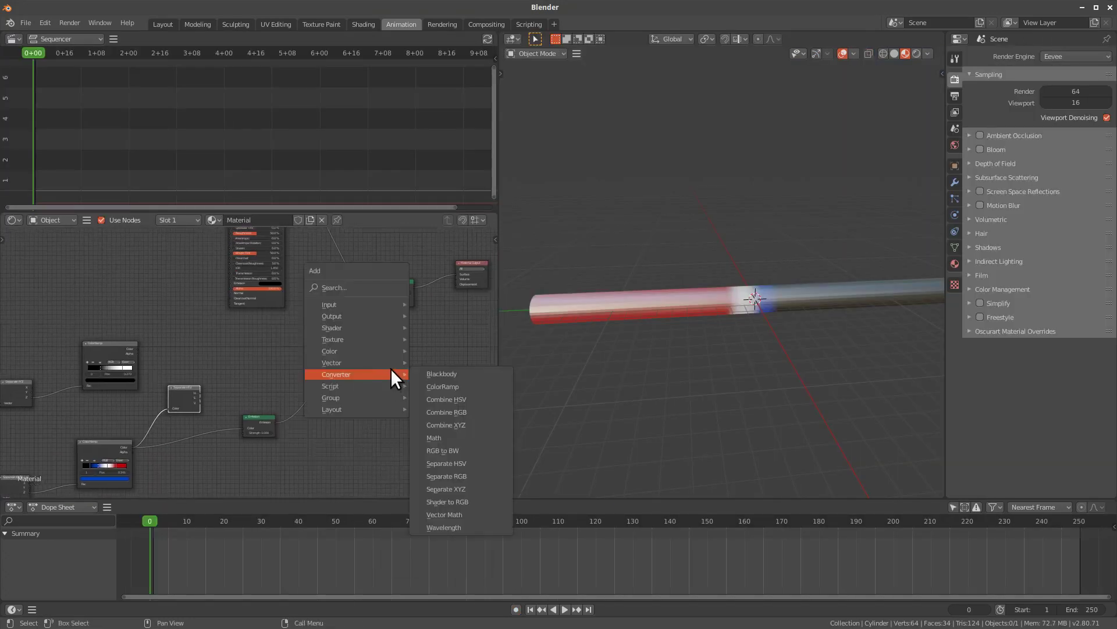
mouse_move(330, 351)
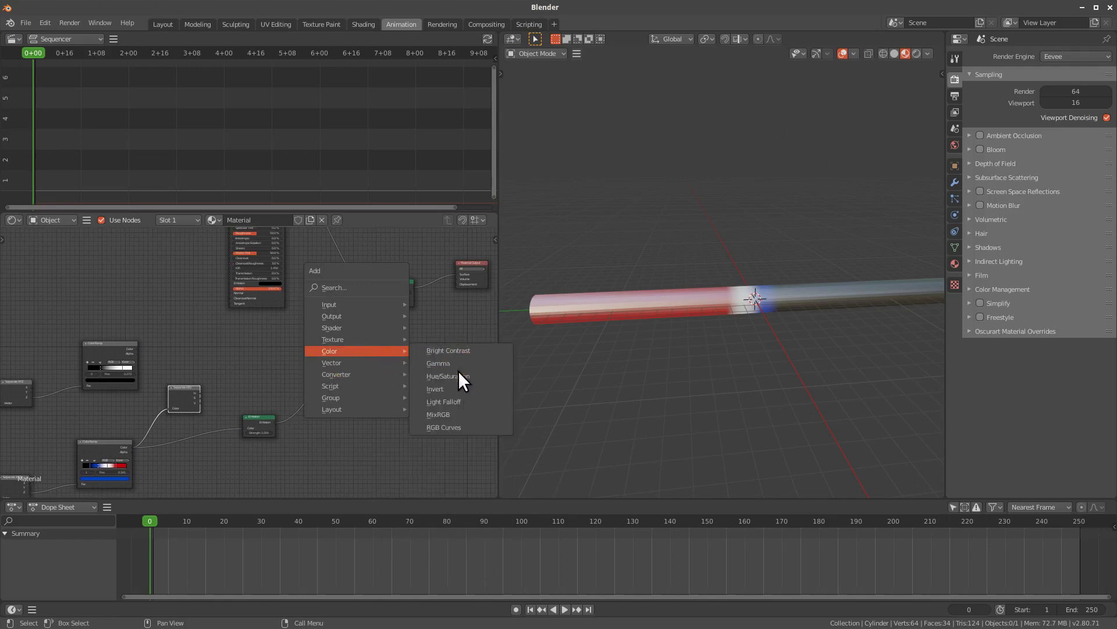
click(458, 412)
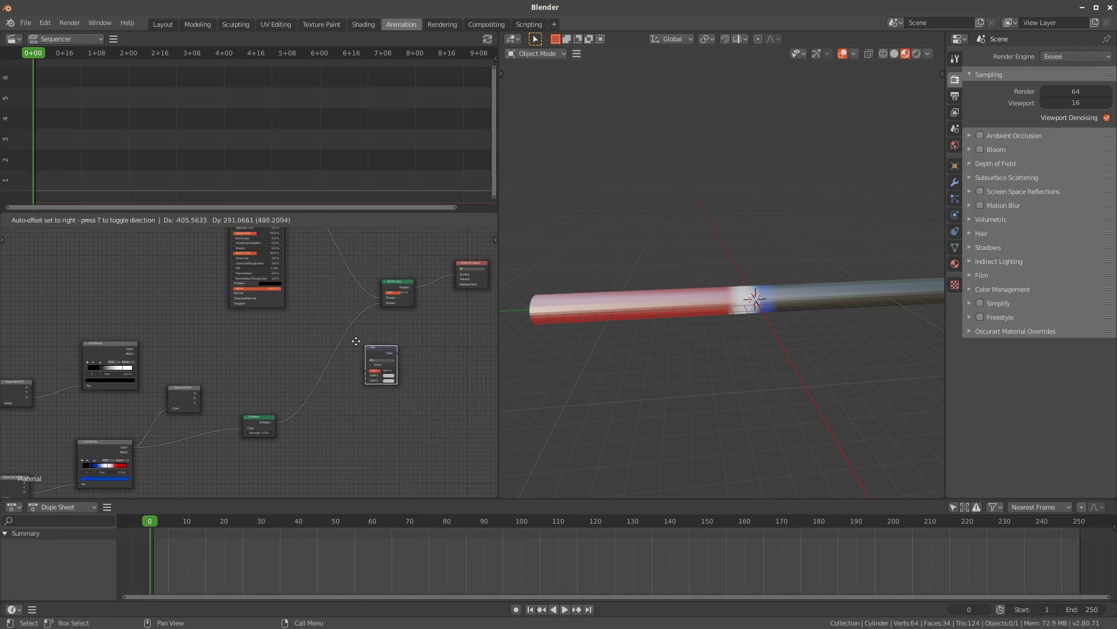
click(326, 326)
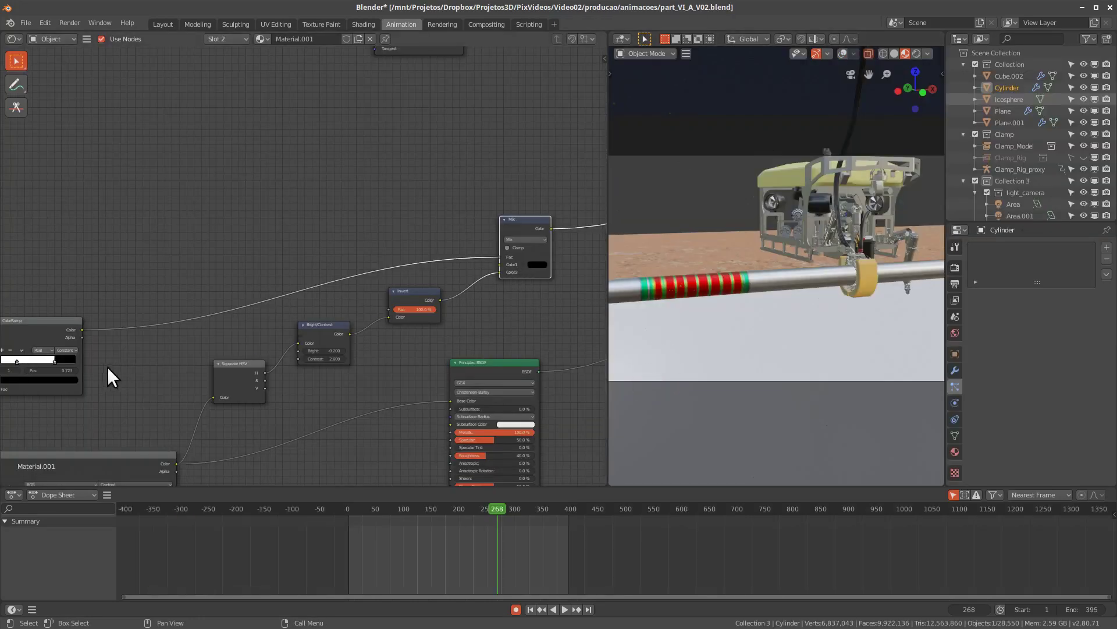
mouse_move(107, 367)
middle_down()
mouse_move(344, 351)
mouse_move(143, 384)
middle_up()
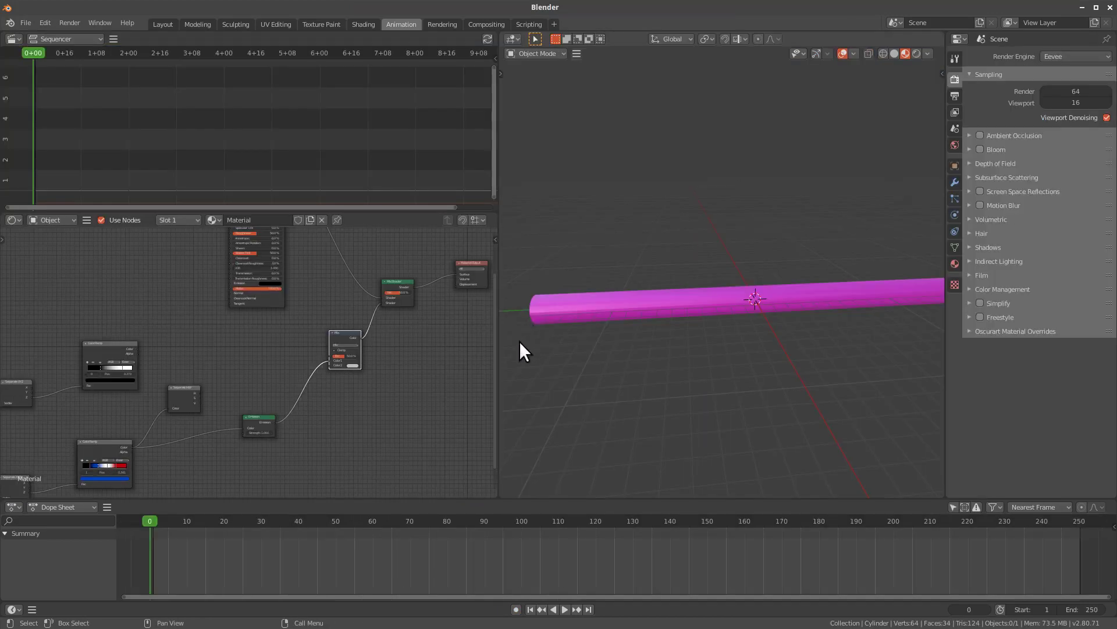
Make the Mix node's Color1 black and feed the black-white ColorRamp into its factor
mouse_move(519, 341)
middle_down()
mouse_move(326, 392)
mouse_move(357, 377)
middle_up()
scroll(357, 377, up, 1)
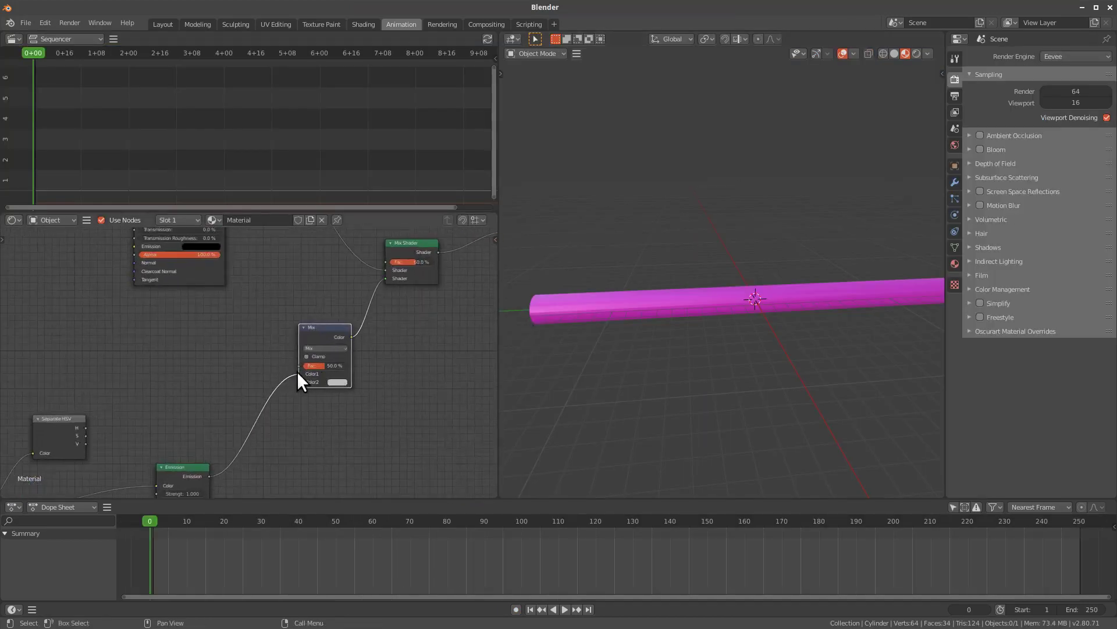
click(337, 373)
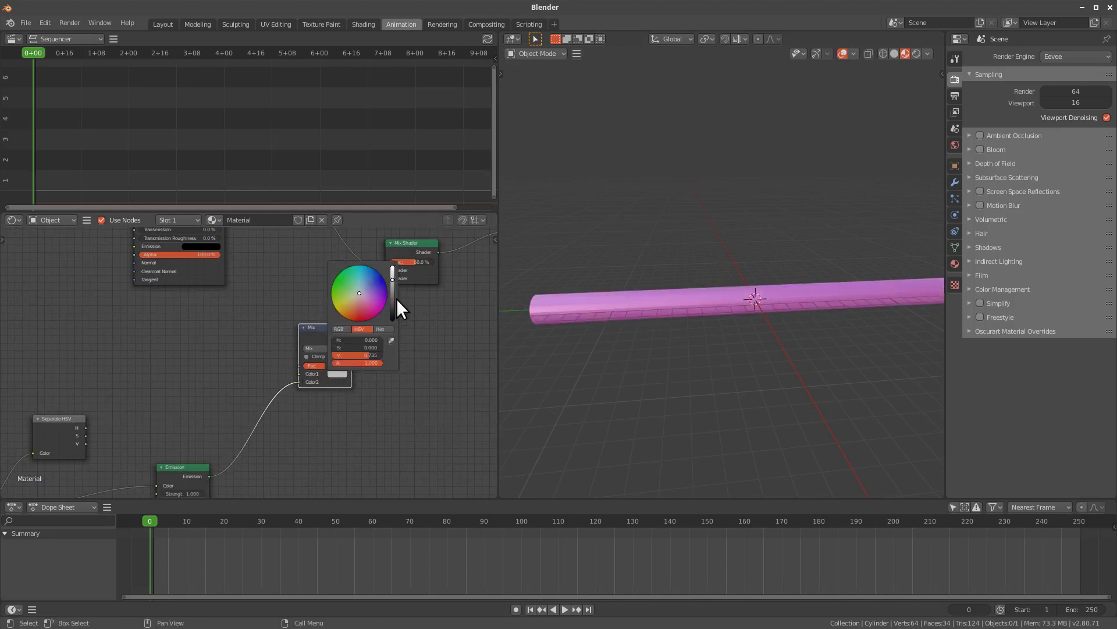
drag(390, 314, 392, 330)
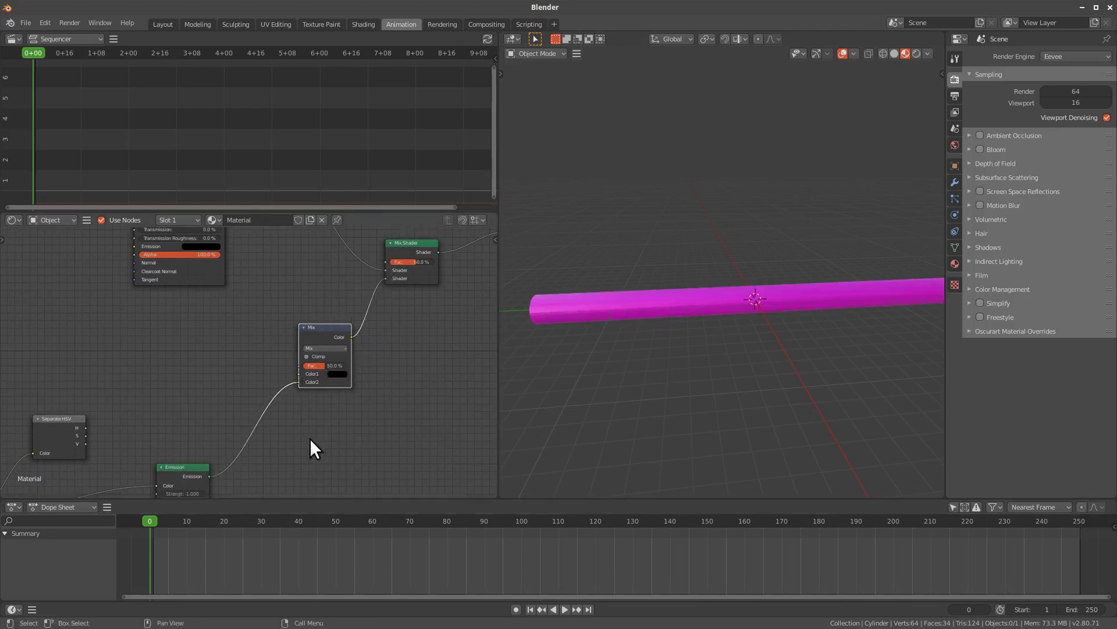
mouse_move(310, 438)
middle_down()
mouse_move(376, 366)
mouse_move(314, 414)
middle_up()
mouse_move(180, 307)
middle_down()
mouse_move(81, 332)
mouse_move(42, 324)
middle_up()
drag(25, 327, 343, 338)
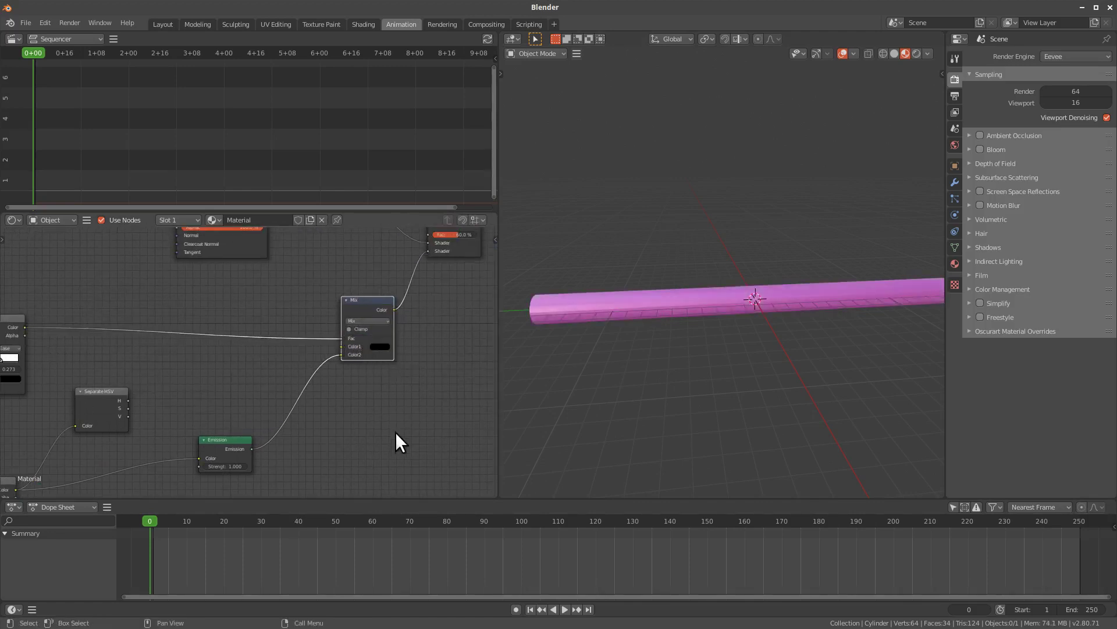
Compare against the reference tree and move the Mix node into free space
mouse_move(339, 395)
middle_down()
mouse_move(389, 364)
mouse_move(359, 400)
middle_up()
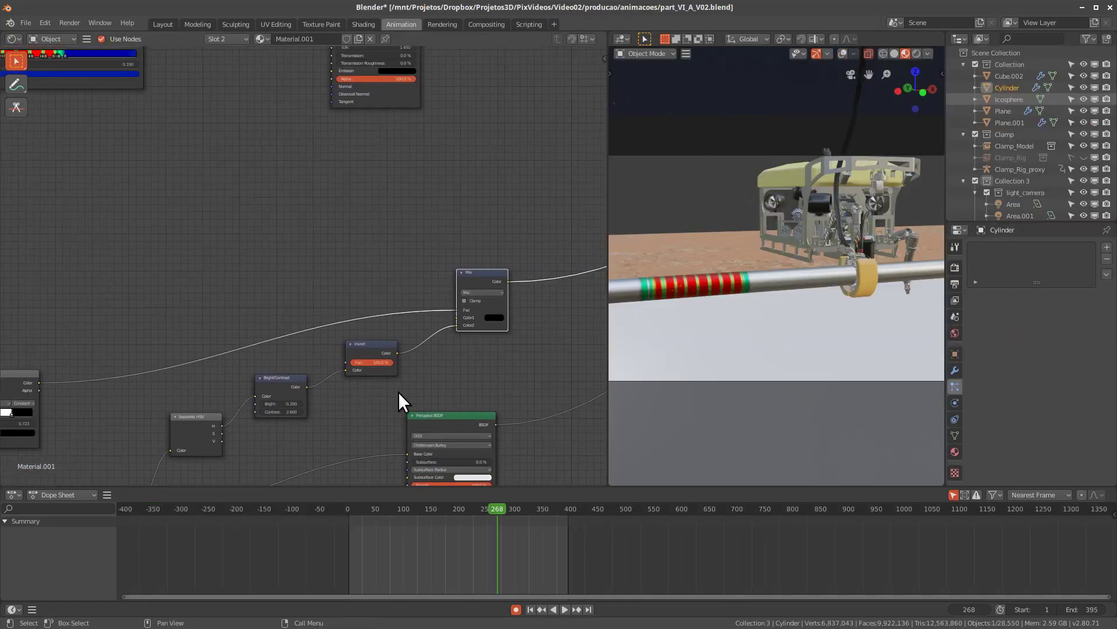
mouse_move(402, 397)
middle_down()
mouse_move(431, 371)
mouse_move(376, 365)
mouse_move(352, 396)
mouse_move(367, 392)
middle_up()
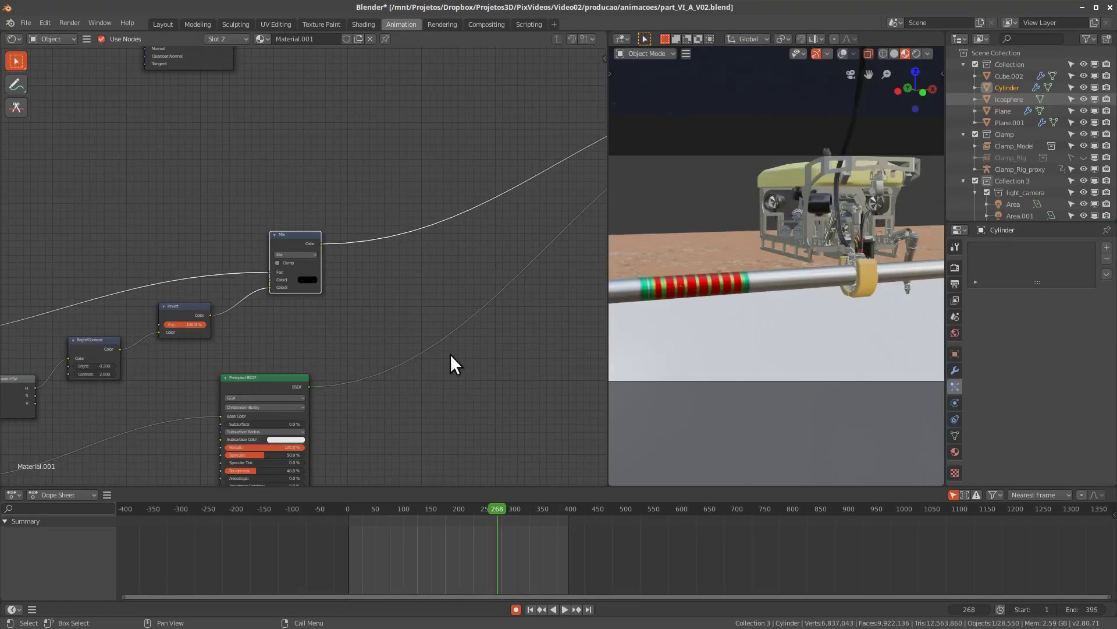
mouse_move(451, 361)
middle_down()
mouse_move(309, 424)
mouse_move(295, 419)
mouse_move(414, 364)
middle_up()
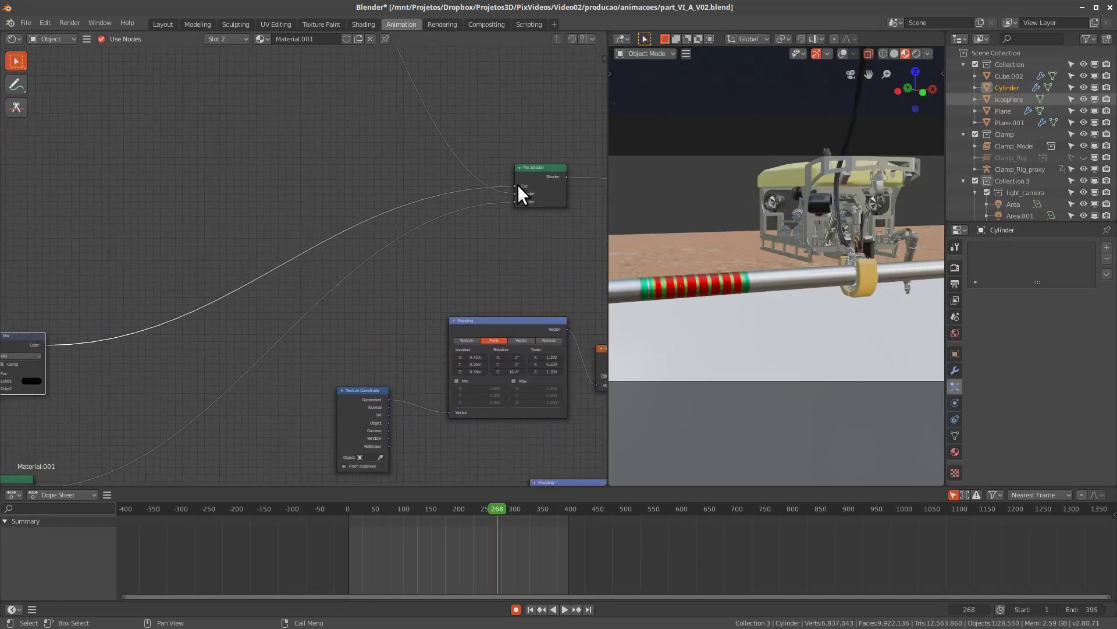
scroll(287, 372, down, 4)
middle_drag(287, 373, 354, 374)
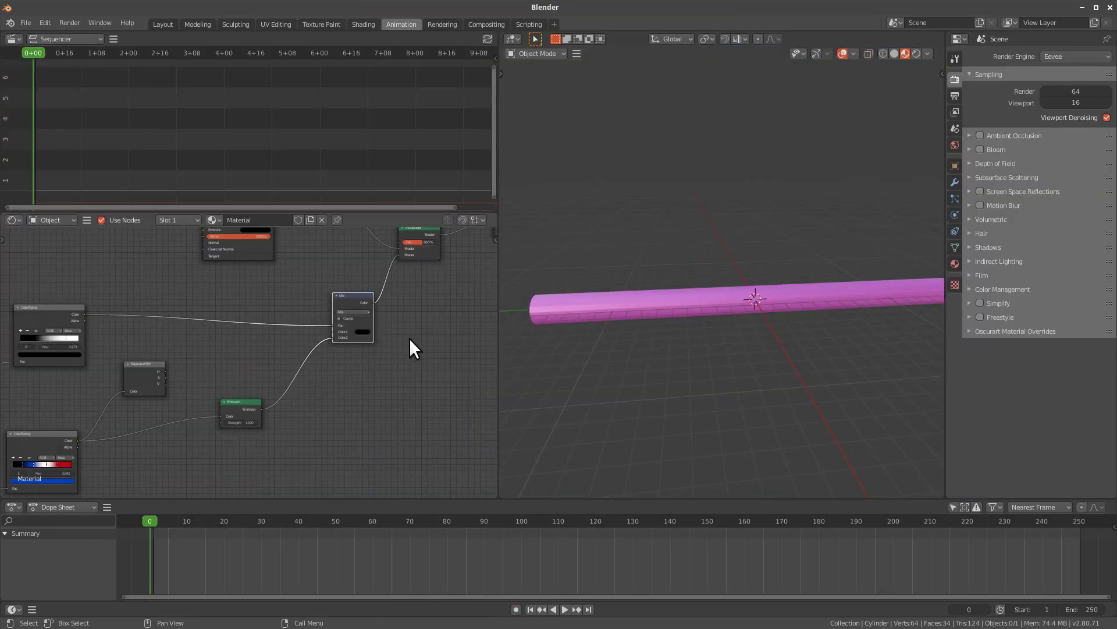
middle_drag(385, 295, 331, 347)
drag(303, 348, 251, 355)
mouse_move(207, 460)
mouse_down()
mouse_move(333, 372)
mouse_move(331, 361)
mouse_up()
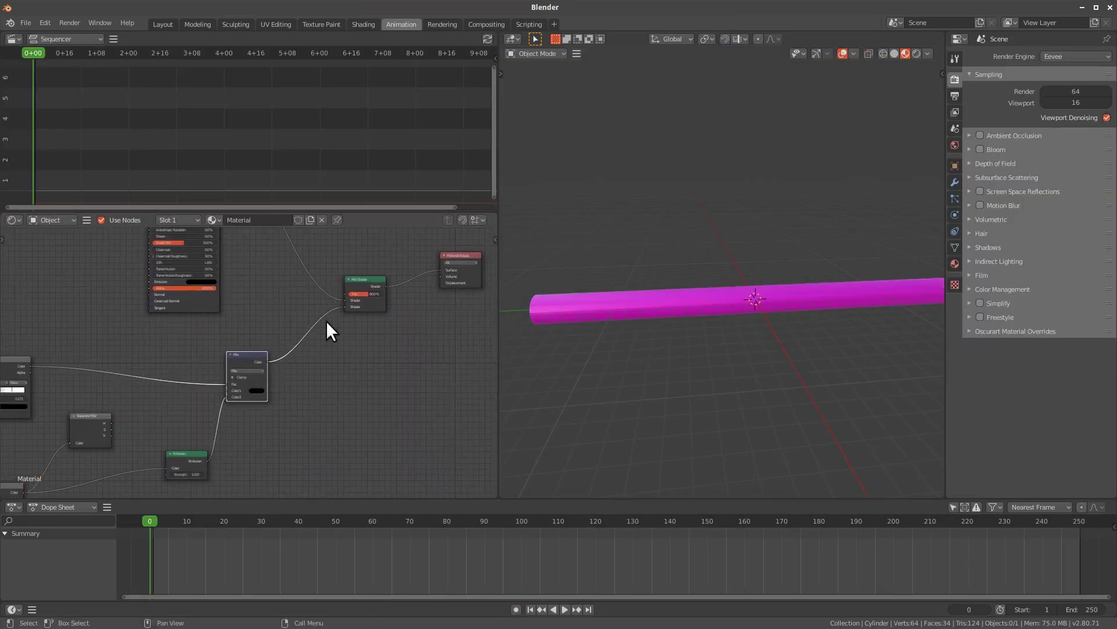
Link Emission into Mix Shader's second input and Separate HSV H into Mix Color2
drag(208, 460, 344, 307)
drag(246, 358, 215, 340)
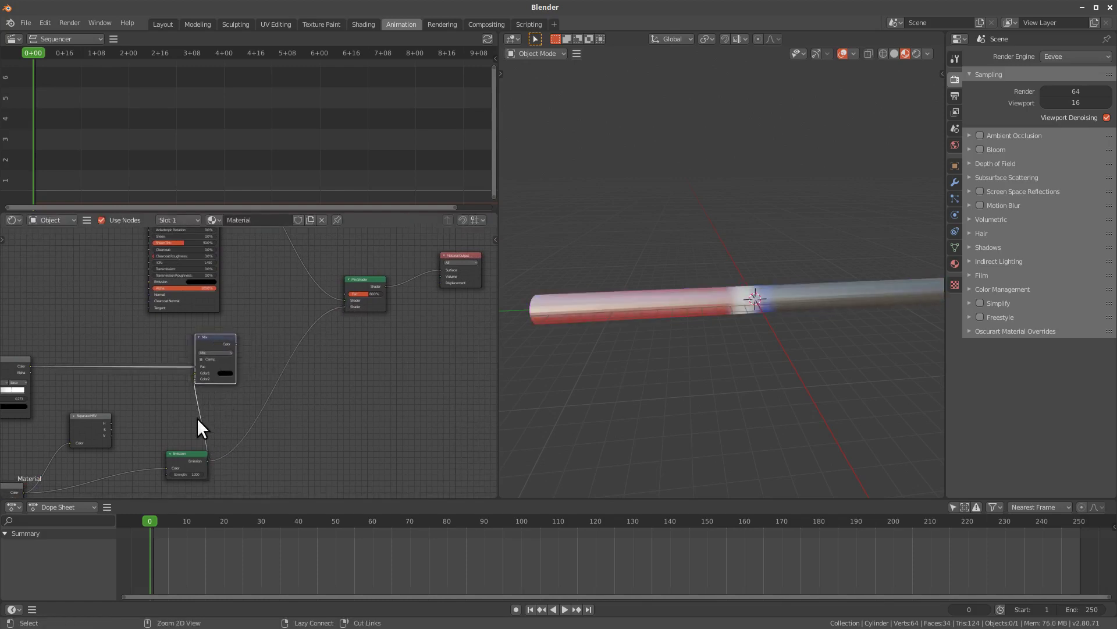
drag(197, 377, 339, 293)
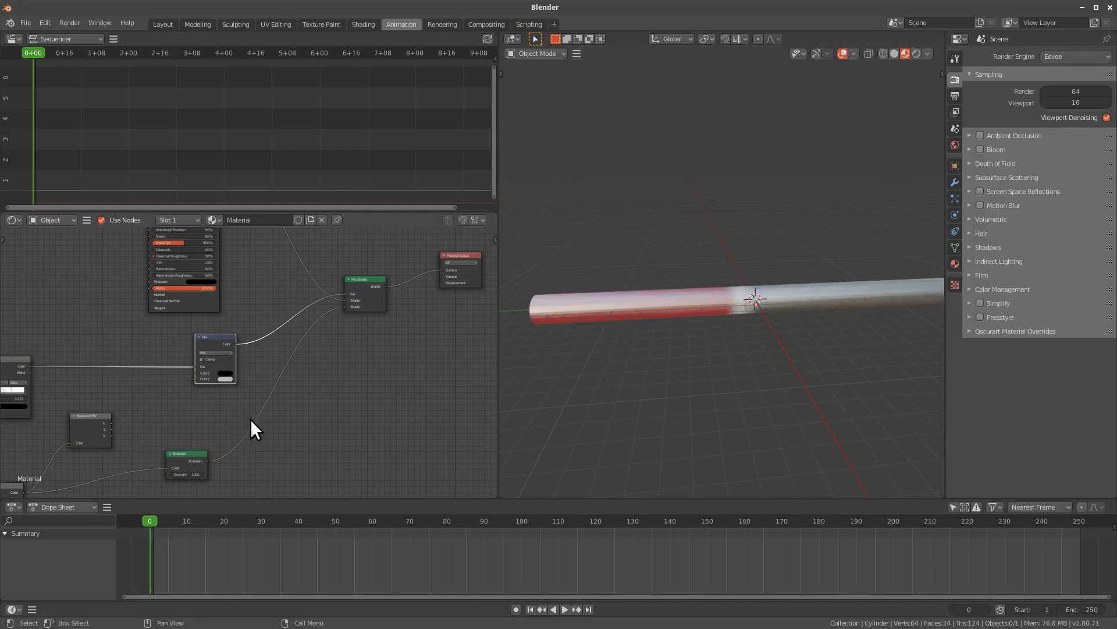
middle_drag(226, 414, 344, 392)
drag(331, 316, 318, 313)
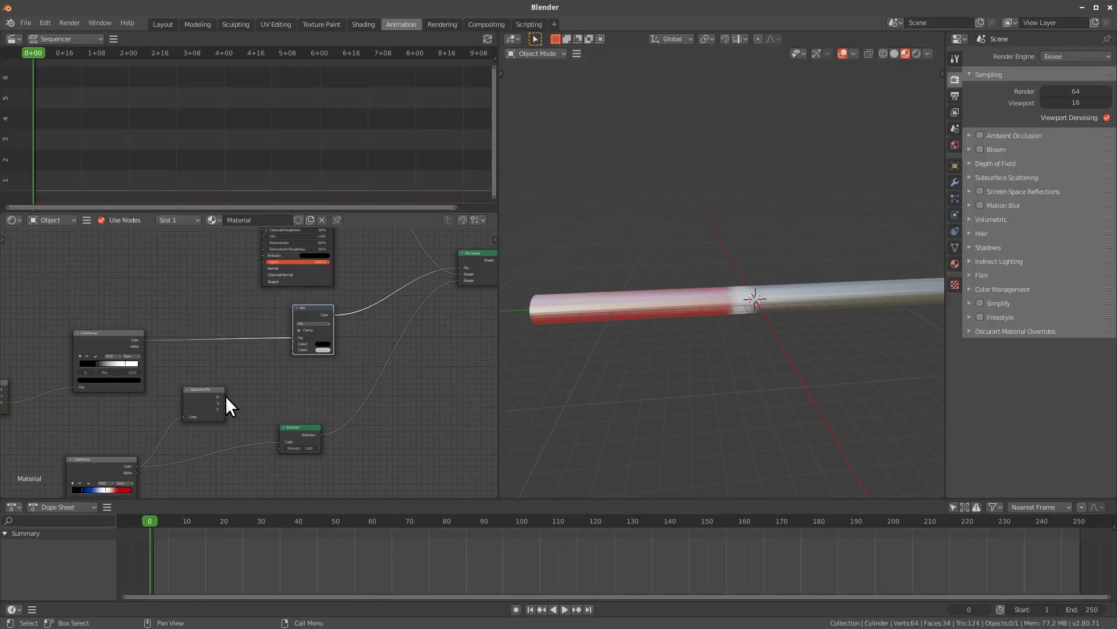
drag(226, 395, 294, 350)
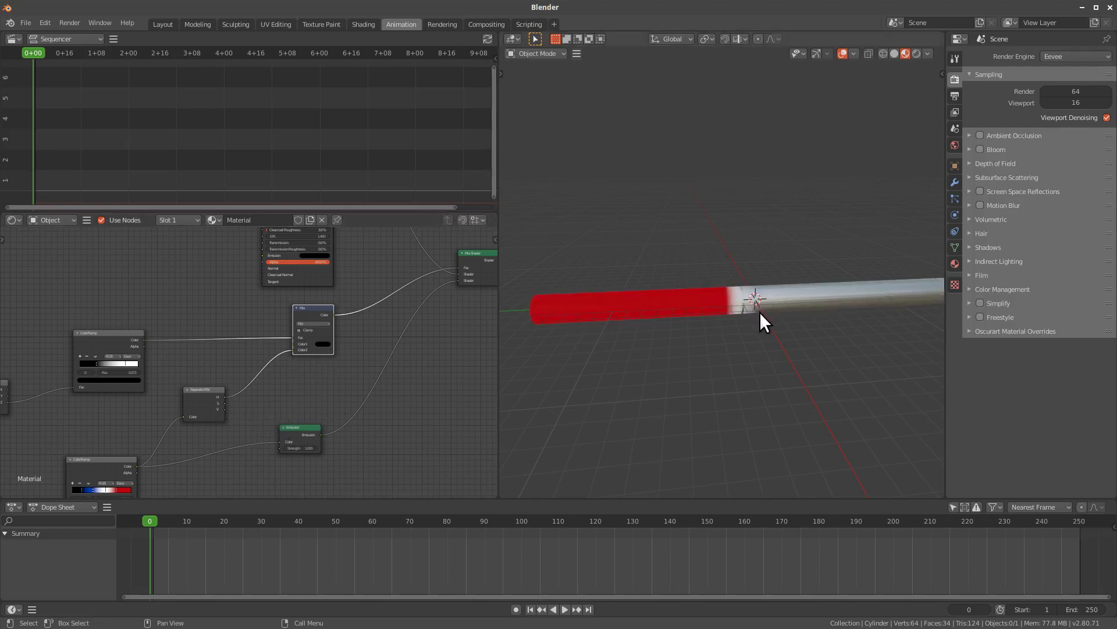
Reposition the ColorRamp stops, placing the white stop at 0.350
mouse_move(737, 331)
middle_down()
mouse_move(794, 374)
mouse_move(788, 391)
mouse_move(693, 386)
middle_up()
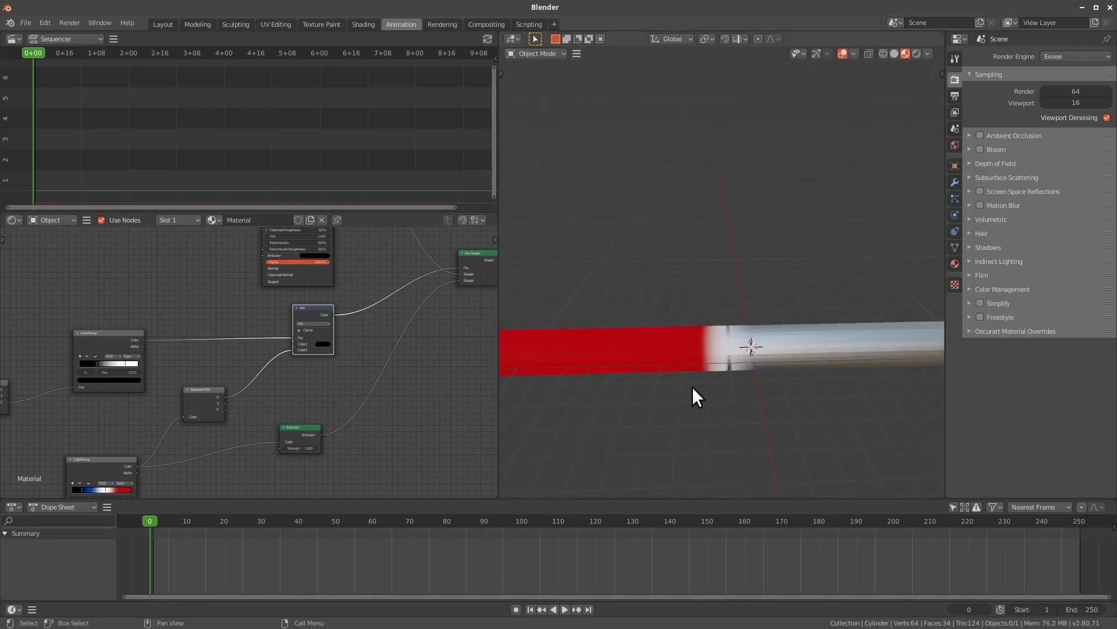
middle_drag(157, 406, 272, 413)
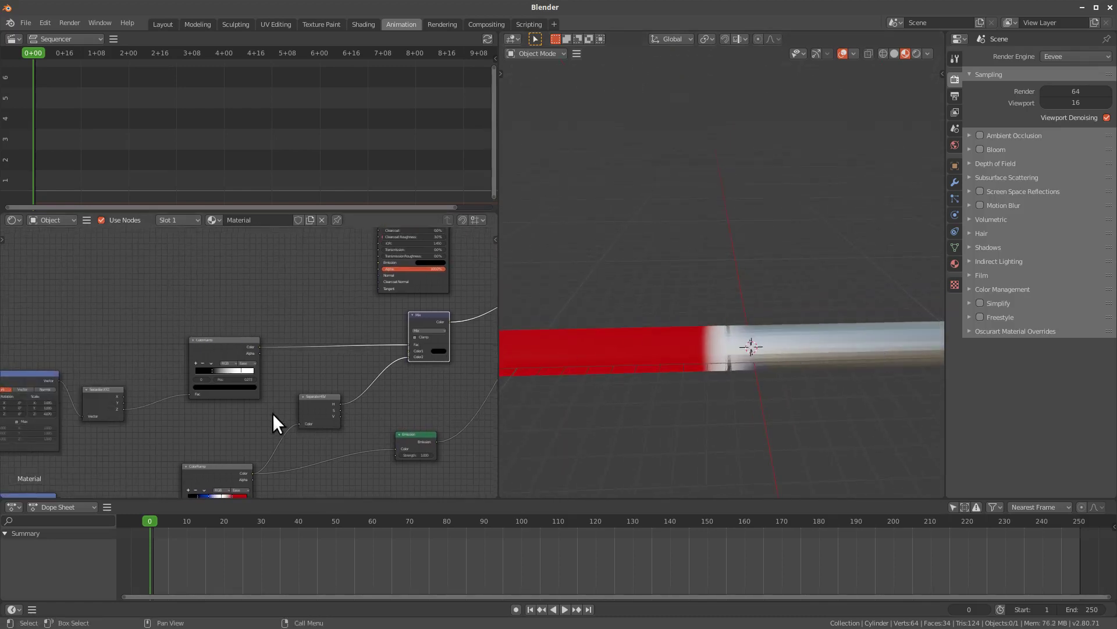
drag(217, 368, 169, 373)
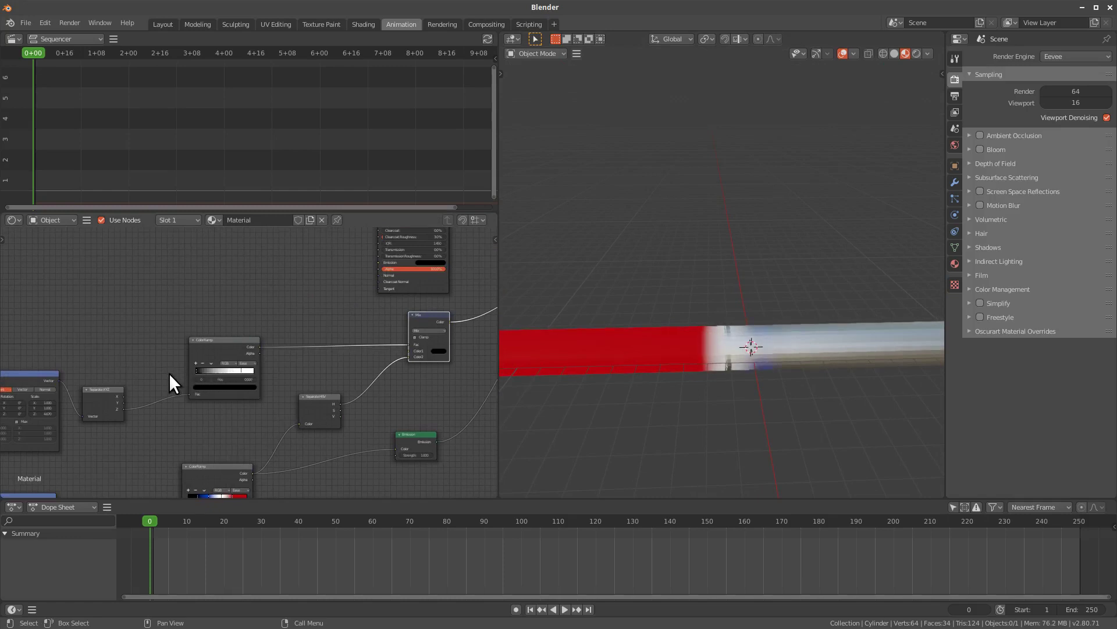
drag(243, 368, 193, 378)
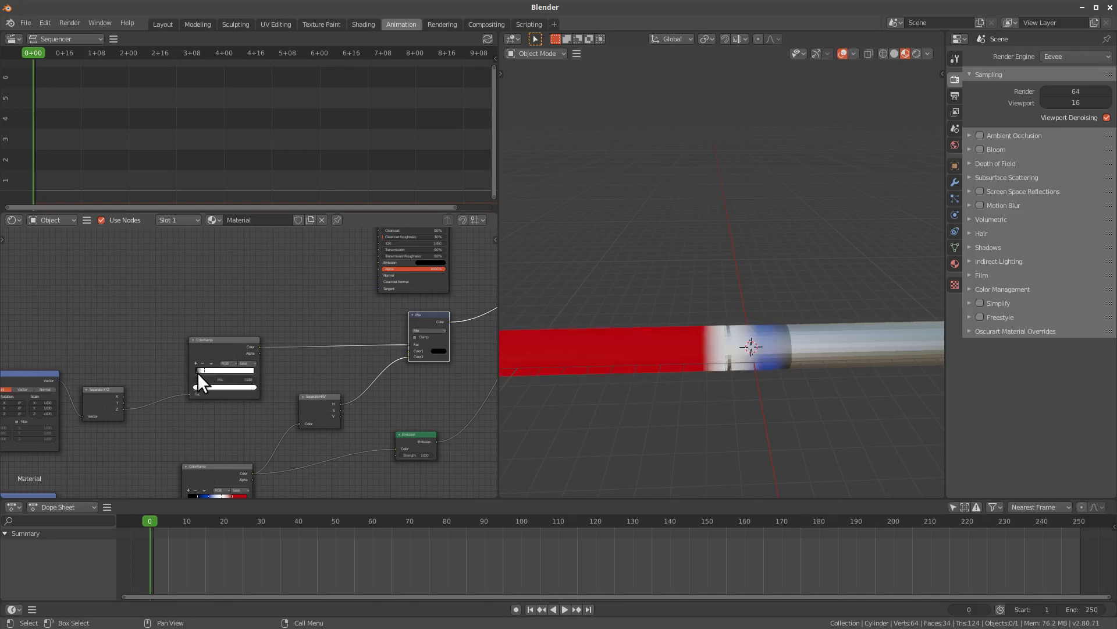
Move the Separate HSV and lower ColorRamp nodes closer together and bring up the Color add-node list
scroll(409, 406, up, 1)
scroll(316, 453, up, 1)
scroll(379, 433, up, 1)
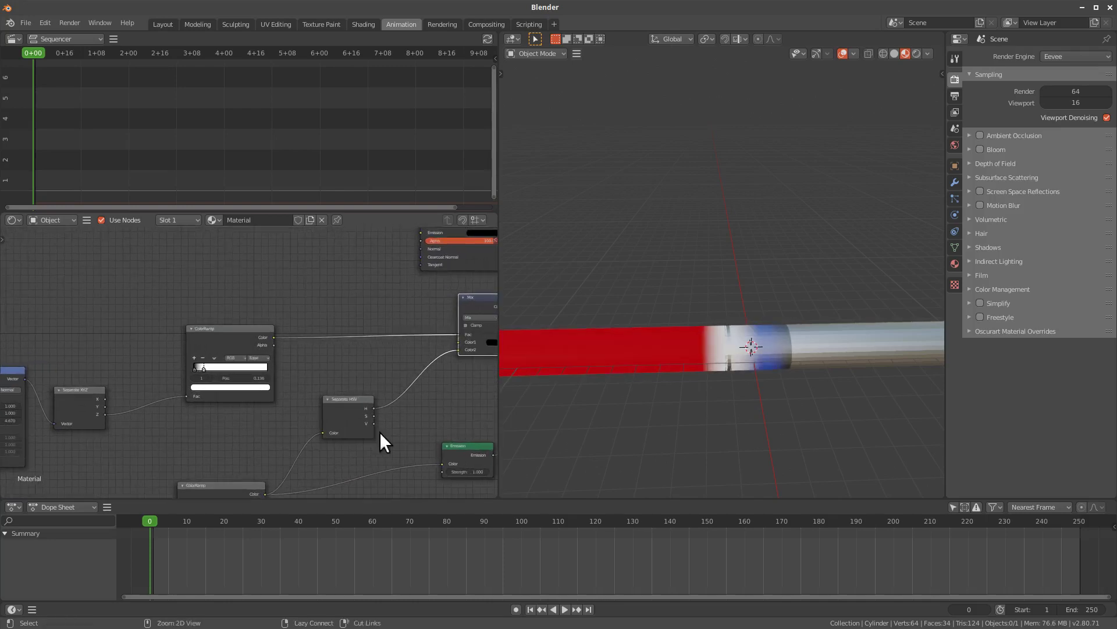
scroll(376, 427, up, 1)
click(300, 403)
key(g)
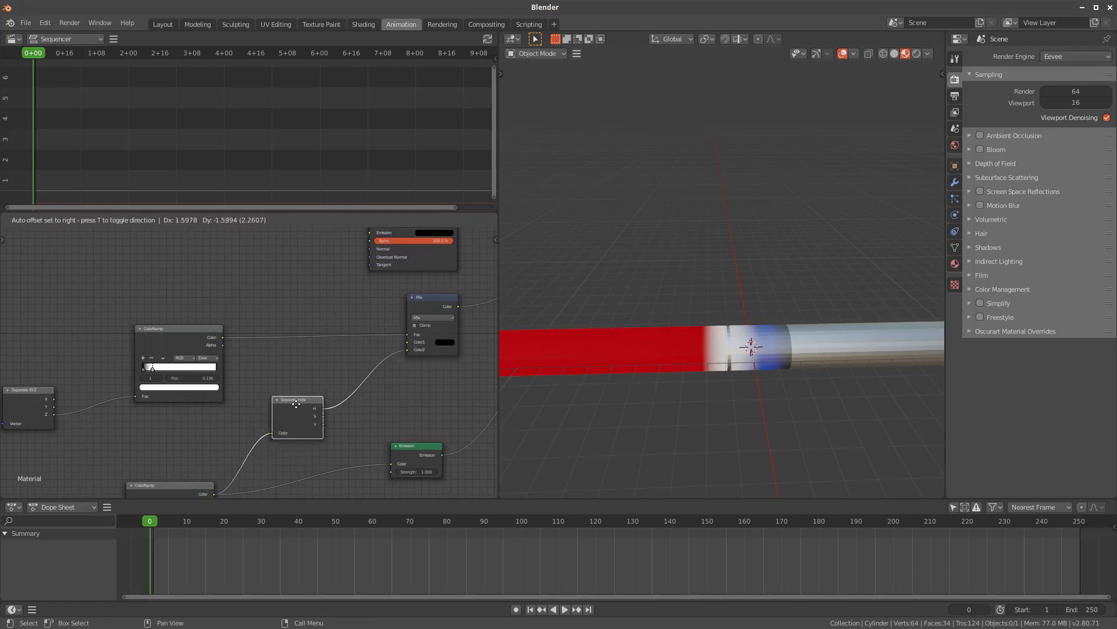
click(299, 403)
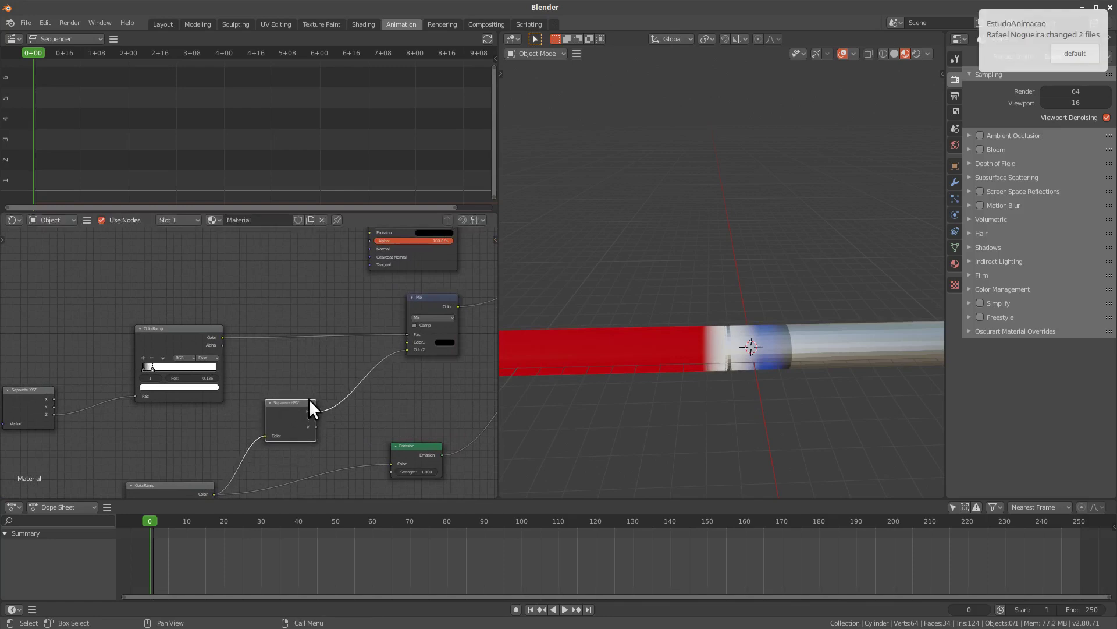
middle_drag(293, 419, 317, 359)
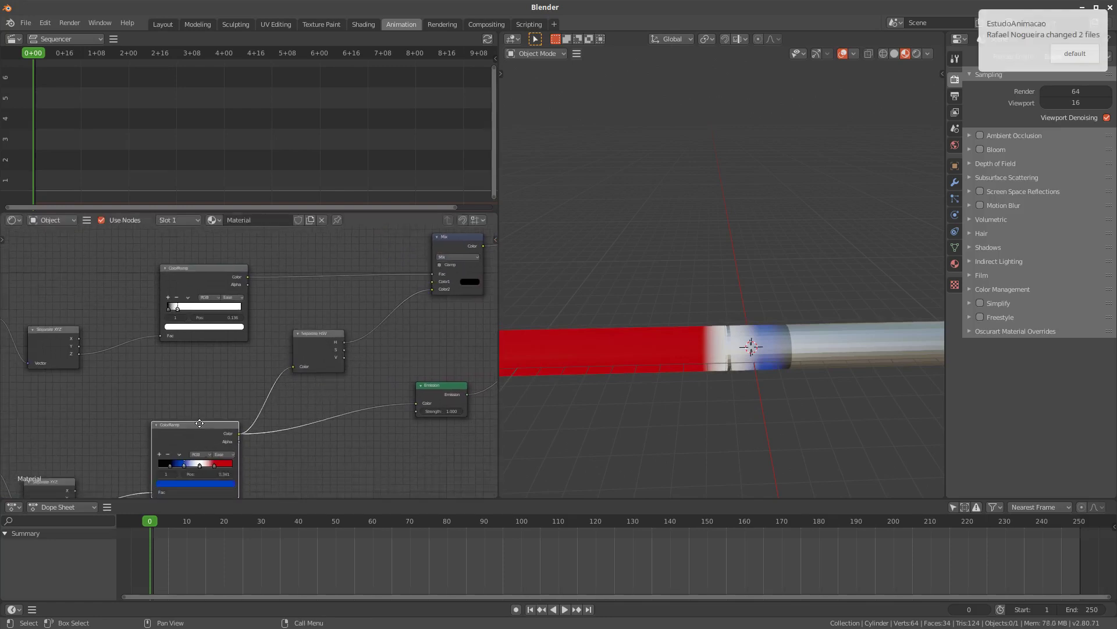
drag(201, 432, 202, 419)
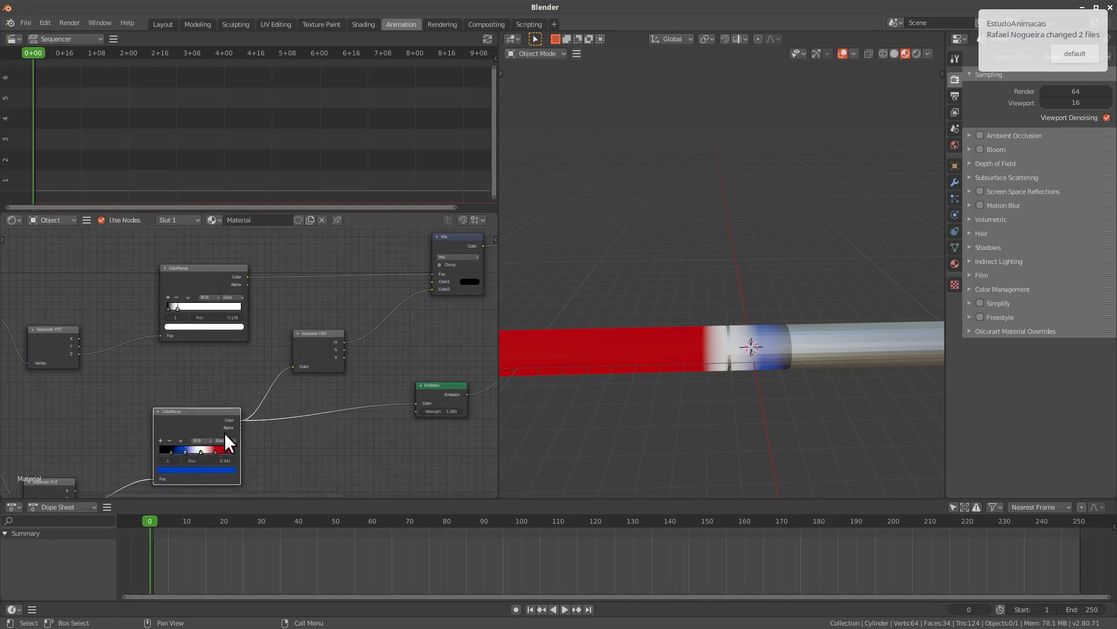
middle_drag(390, 356, 362, 370)
key(shift+a)
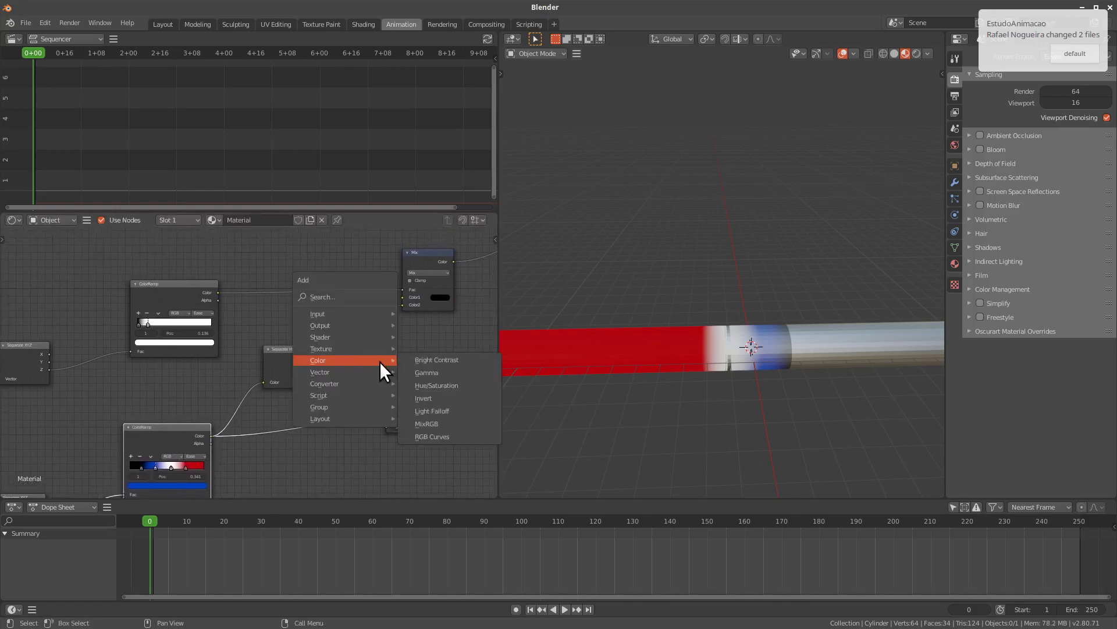
Insert a Bright/Contrast node on the Separate HSV–Mix link
click(467, 361)
click(387, 308)
scroll(279, 429, up, 2)
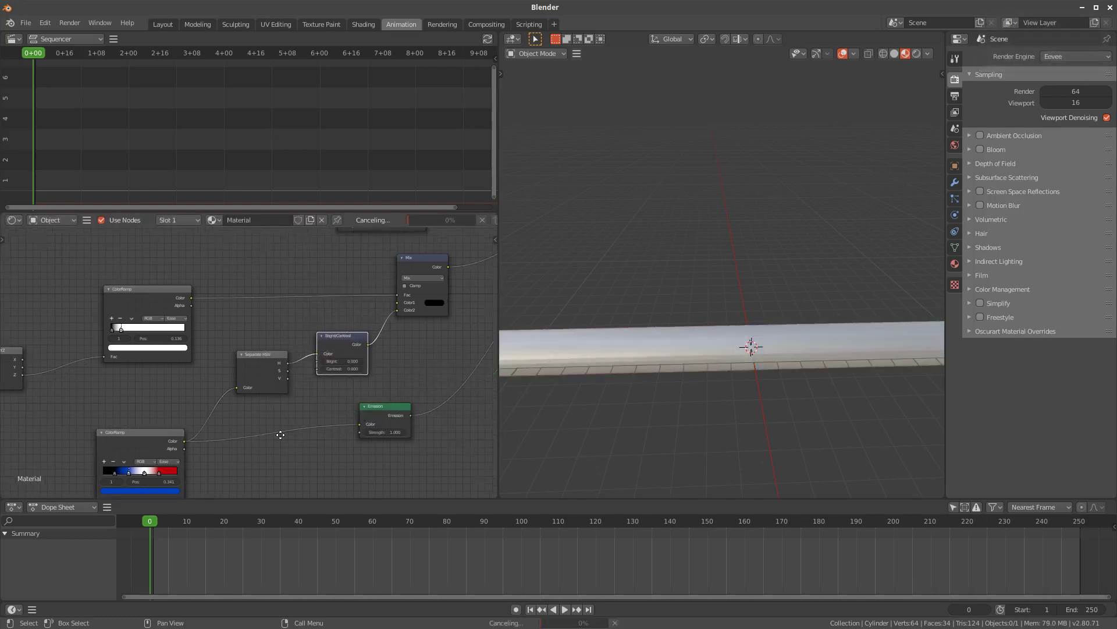
scroll(301, 435, up, 2)
scroll(317, 403, up, 1)
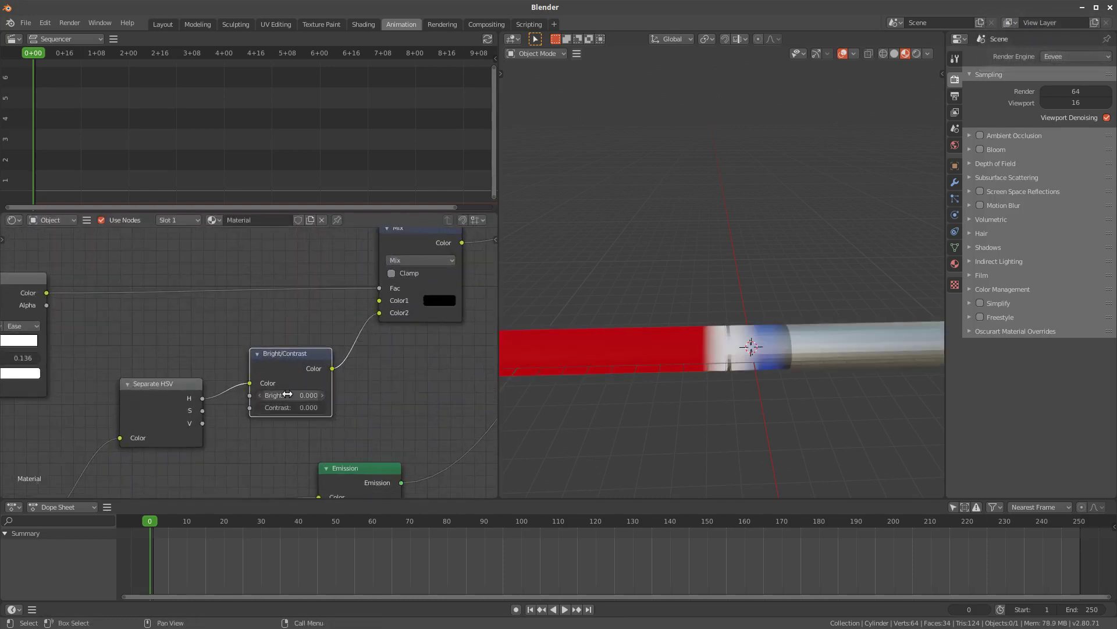
Set Bright to -0.300 and Contrast to 2.600, deepening the red band
drag(288, 394, 309, 409)
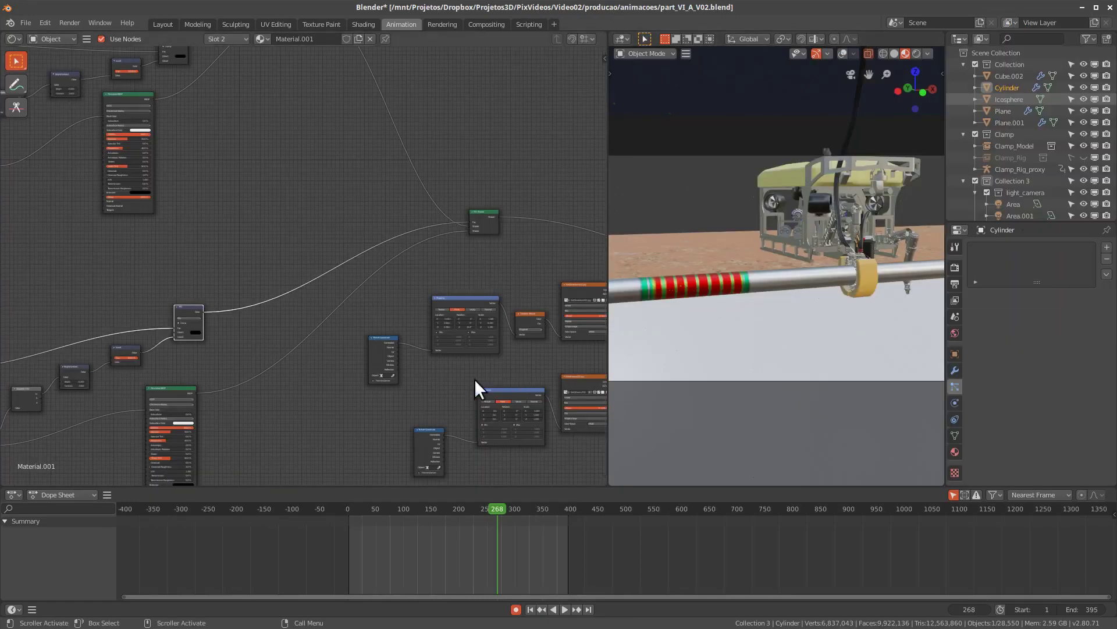
scroll(242, 434, up, 2)
scroll(269, 407, up, 2)
scroll(265, 411, up, 2)
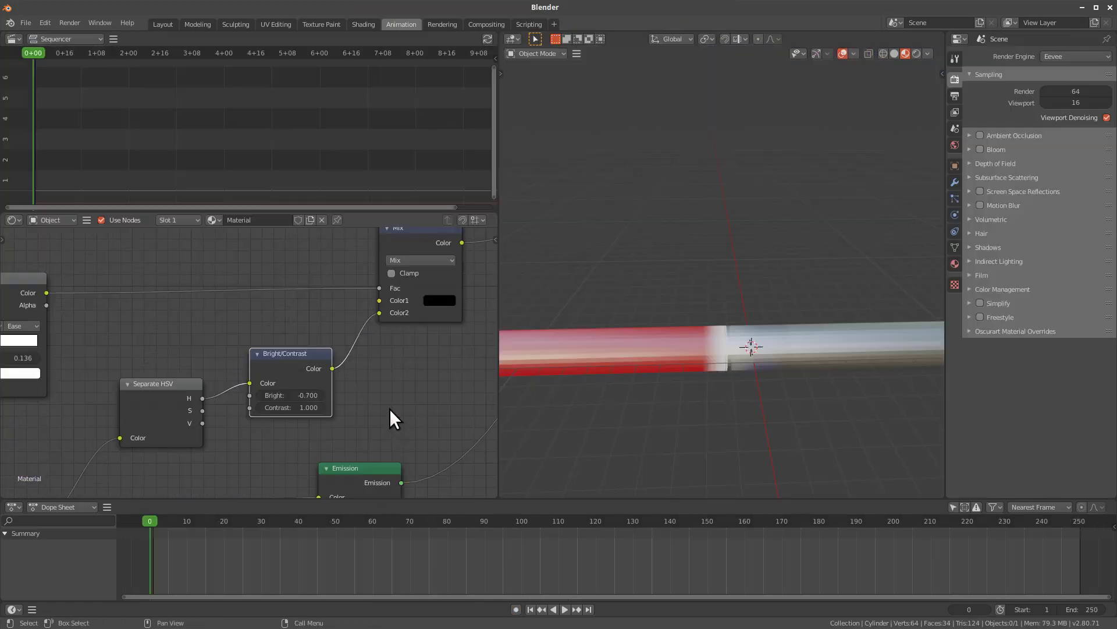
mouse_move(306, 395)
mouse_down()
mouse_move(273, 395)
mouse_move(325, 418)
mouse_move(314, 422)
mouse_up()
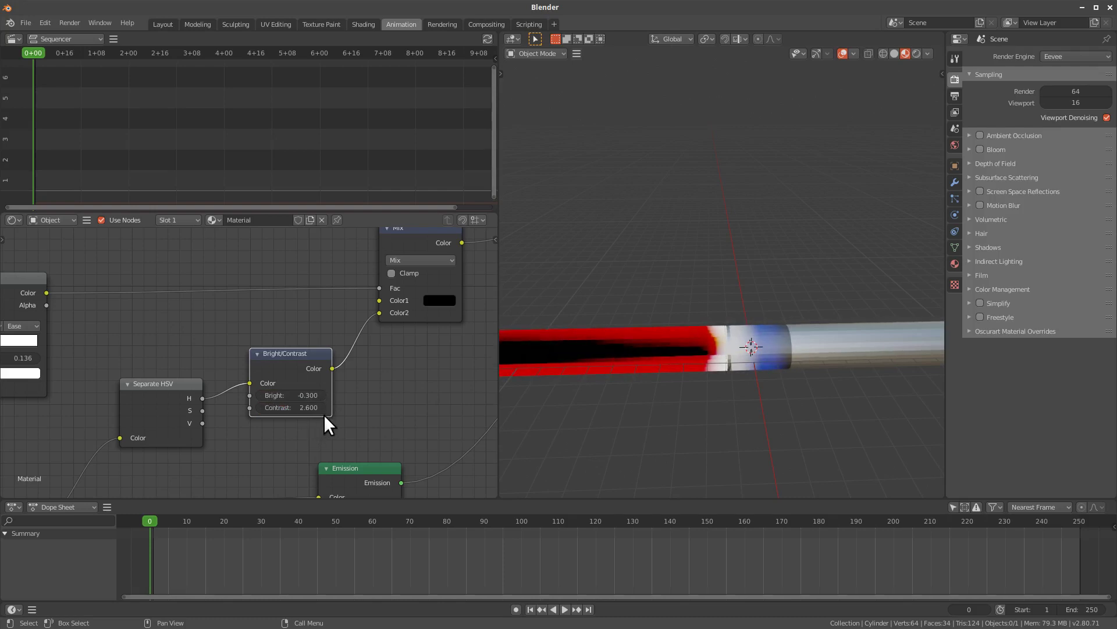
mouse_move(711, 429)
middle_down()
mouse_move(817, 369)
mouse_move(741, 388)
mouse_move(729, 379)
mouse_move(821, 351)
middle_up()
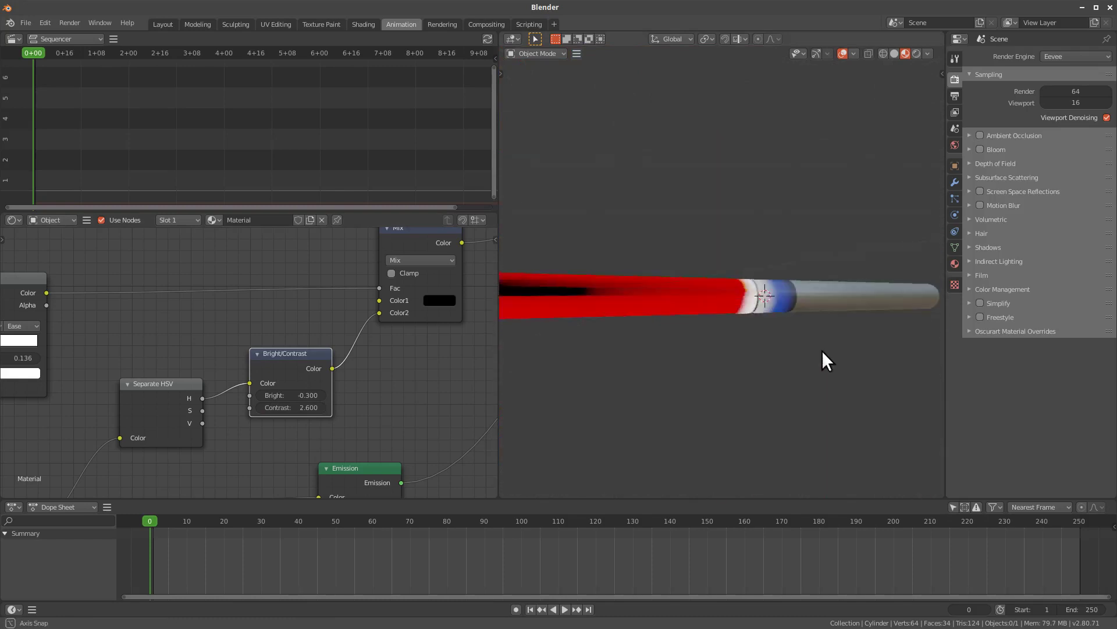
ctrl+scroll(226, 379, up, 5)
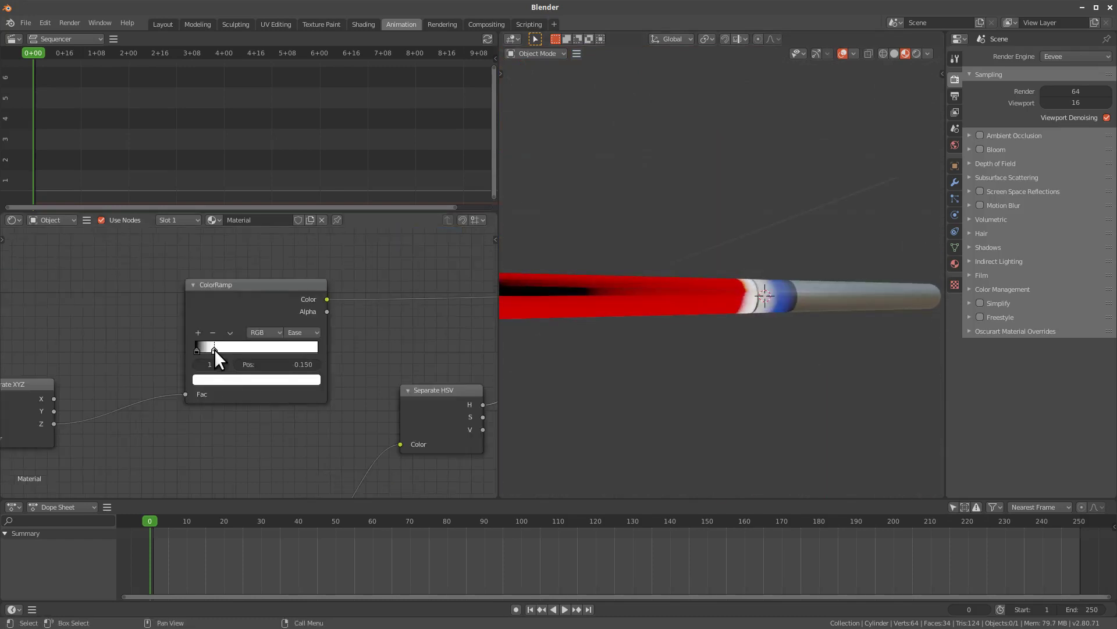
Shift the black-white ColorRamp's black and white stops, one landing at 0.468
drag(213, 350, 271, 347)
drag(197, 348, 222, 349)
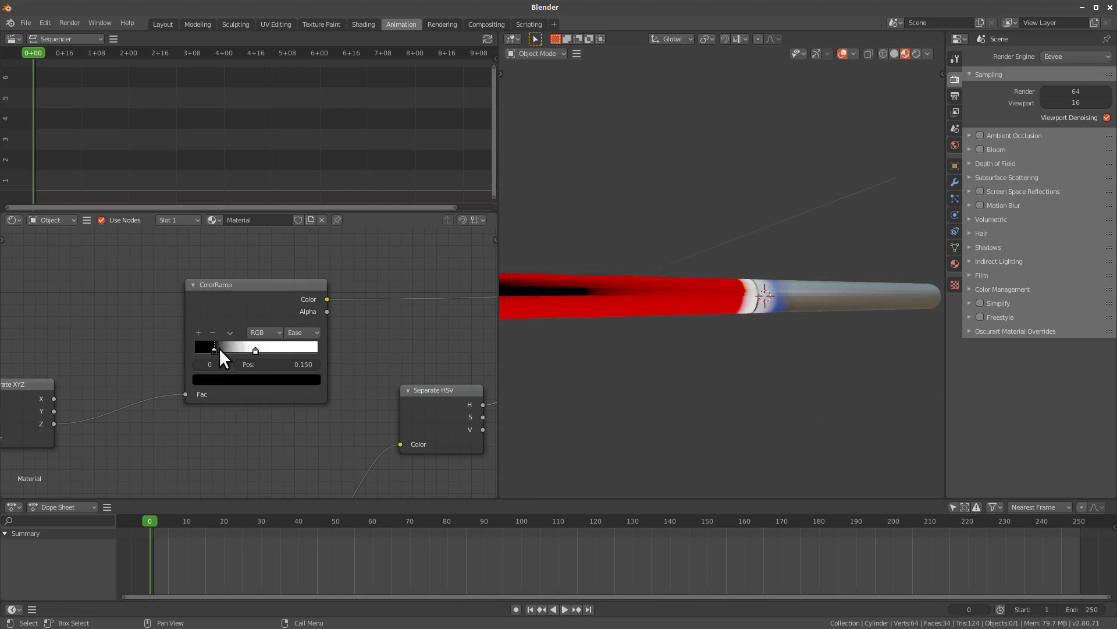
click(251, 351)
mouse_move(251, 350)
middle_down()
mouse_move(358, 354)
mouse_move(369, 399)
middle_up()
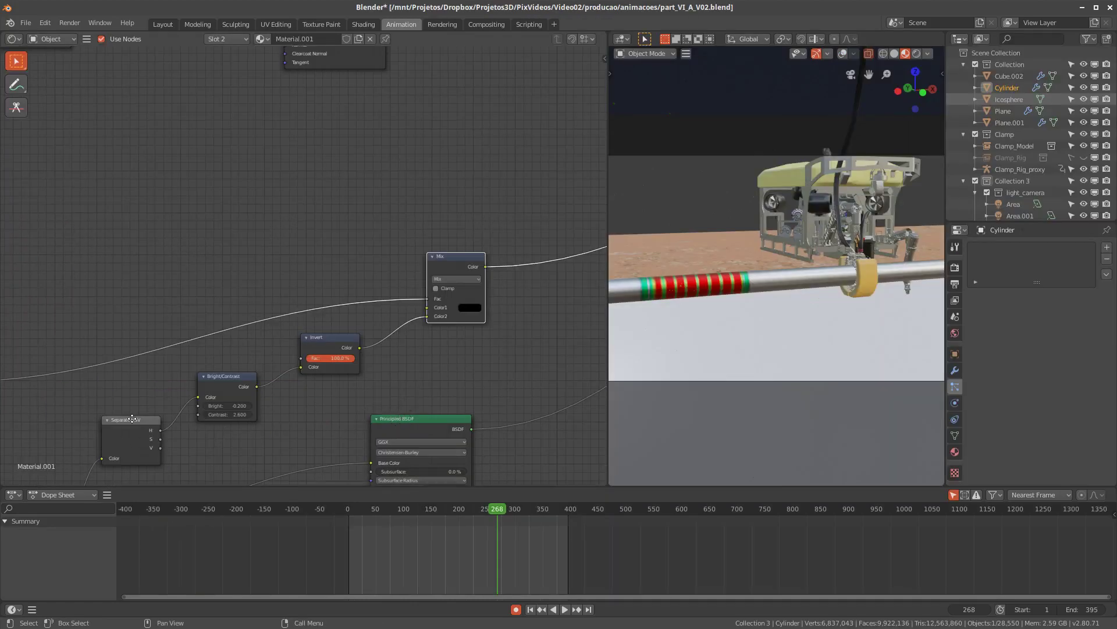
mouse_move(133, 419)
middle_down()
mouse_move(285, 380)
mouse_move(350, 339)
middle_up()
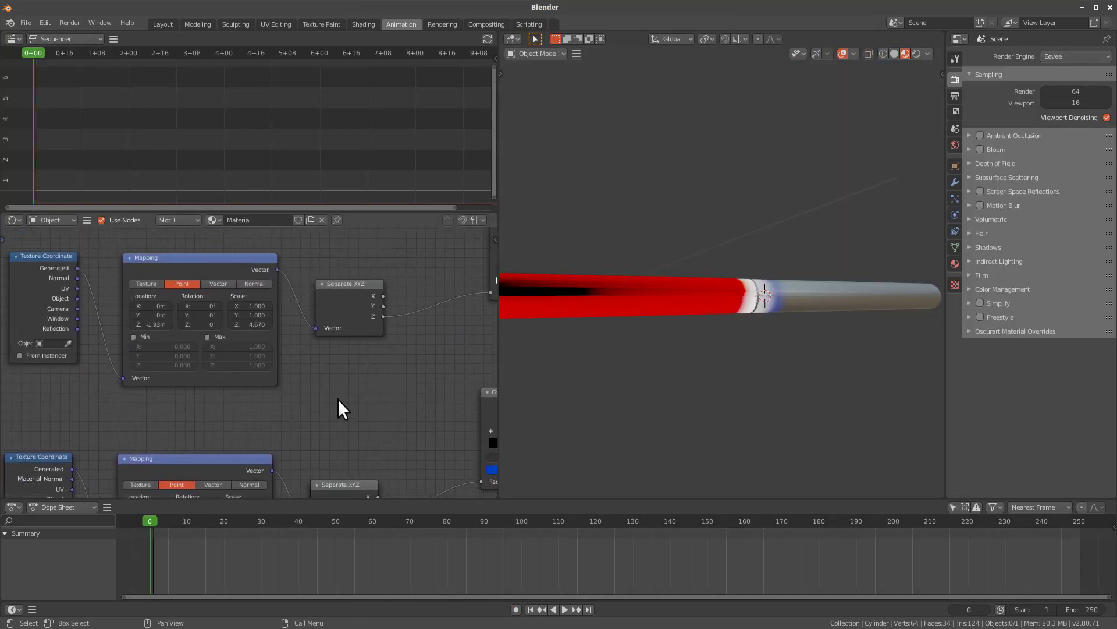
Raise the Mapping node's Scale Z to 6.170, tightening the stripe band
middle_drag(339, 401, 362, 450)
drag(279, 374, 315, 374)
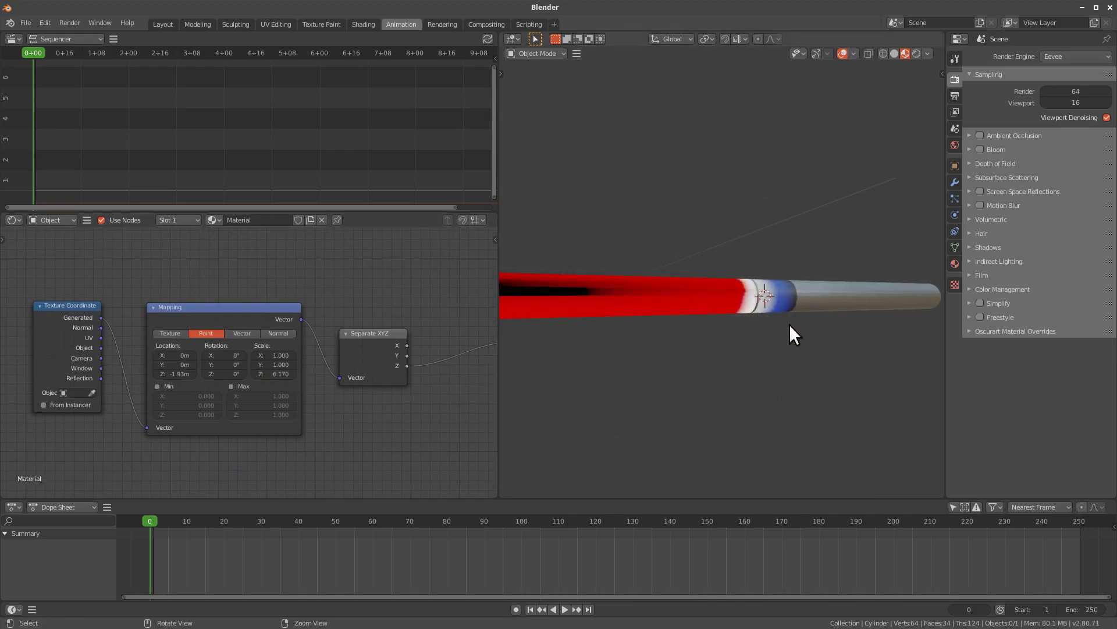
click(280, 374)
drag(280, 373, 278, 374)
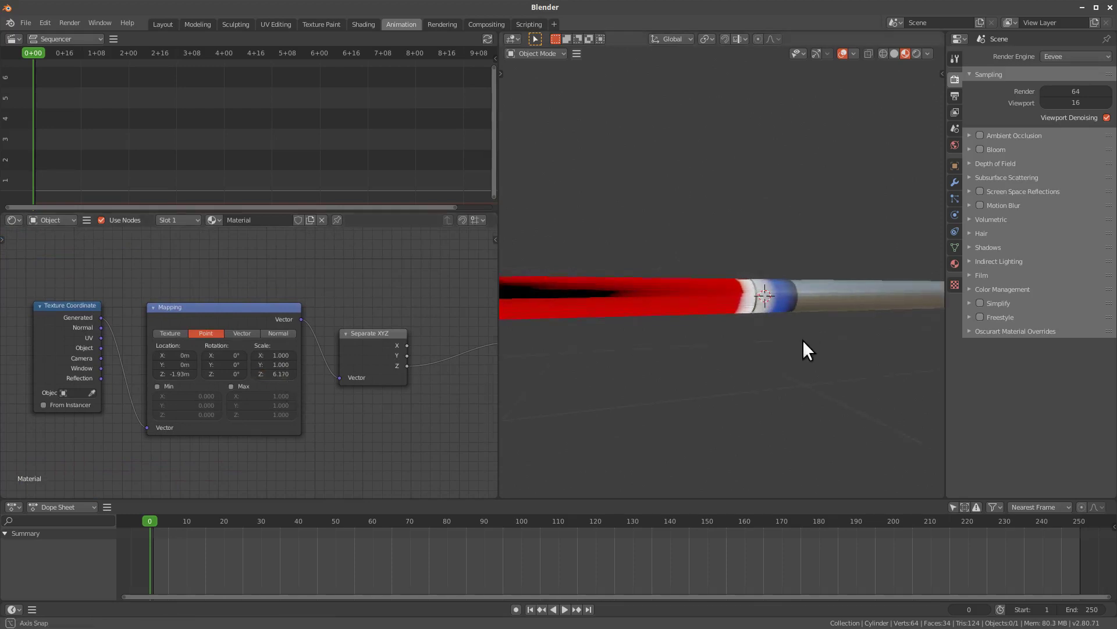
mouse_move(803, 347)
middle_down()
mouse_move(748, 372)
mouse_move(768, 357)
mouse_move(706, 357)
mouse_move(701, 379)
mouse_move(762, 358)
mouse_move(643, 263)
middle_up()
scroll(704, 343, up, 3)
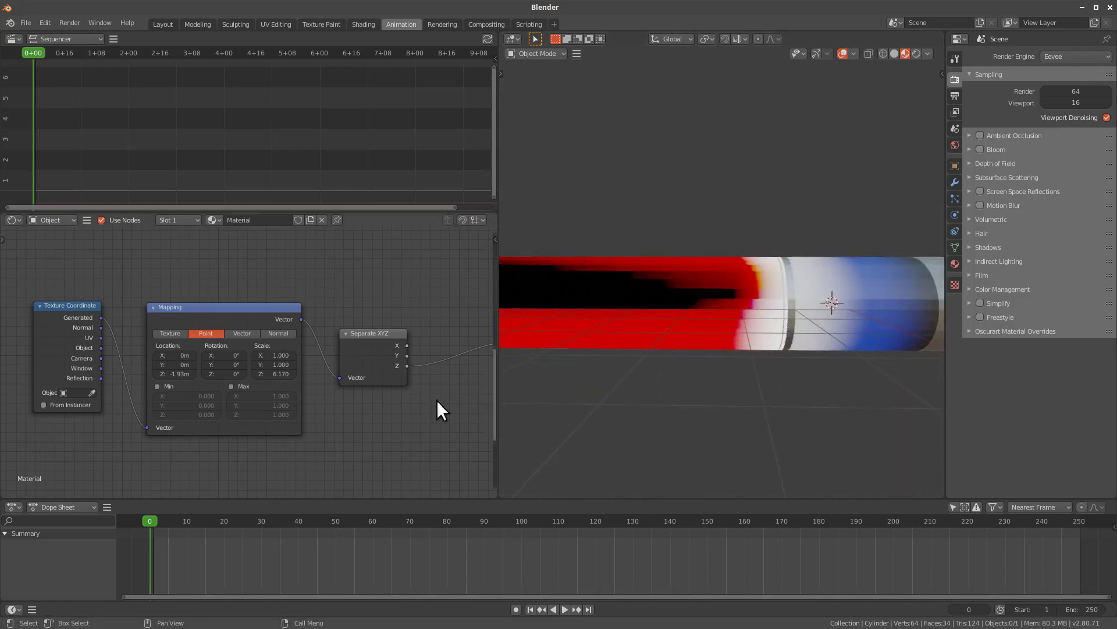
scroll(269, 444, down, 1)
scroll(308, 437, down, 3)
middle_drag(351, 426, 296, 439)
Move the upper ColorRamp's black stop past the white and the white stop to 0.586
scroll(275, 386, up, 3)
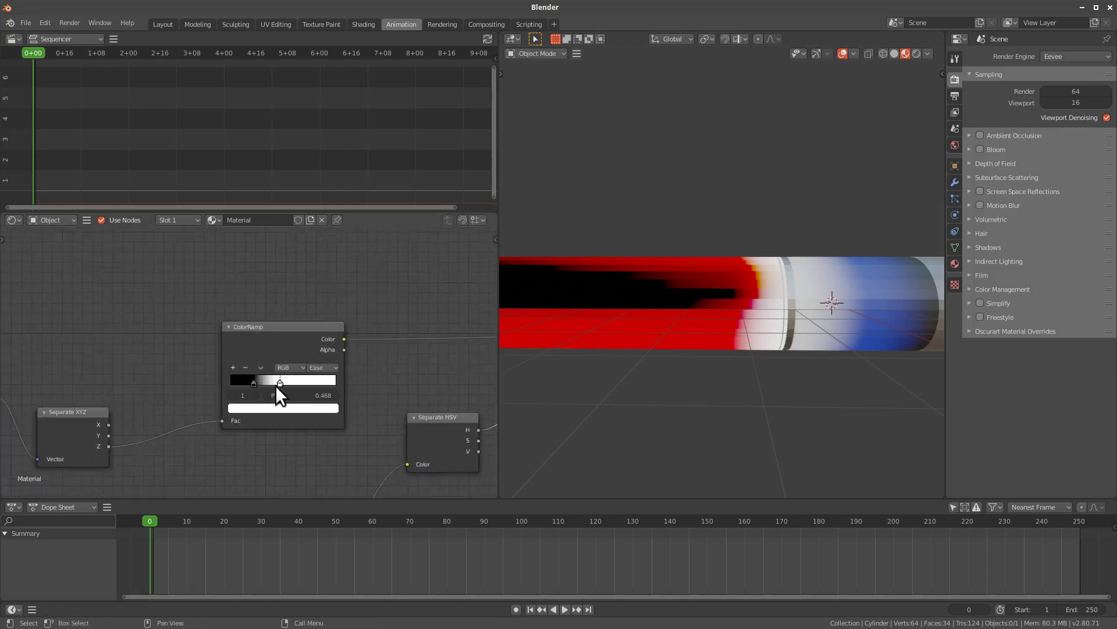
click(253, 381)
drag(270, 379, 288, 385)
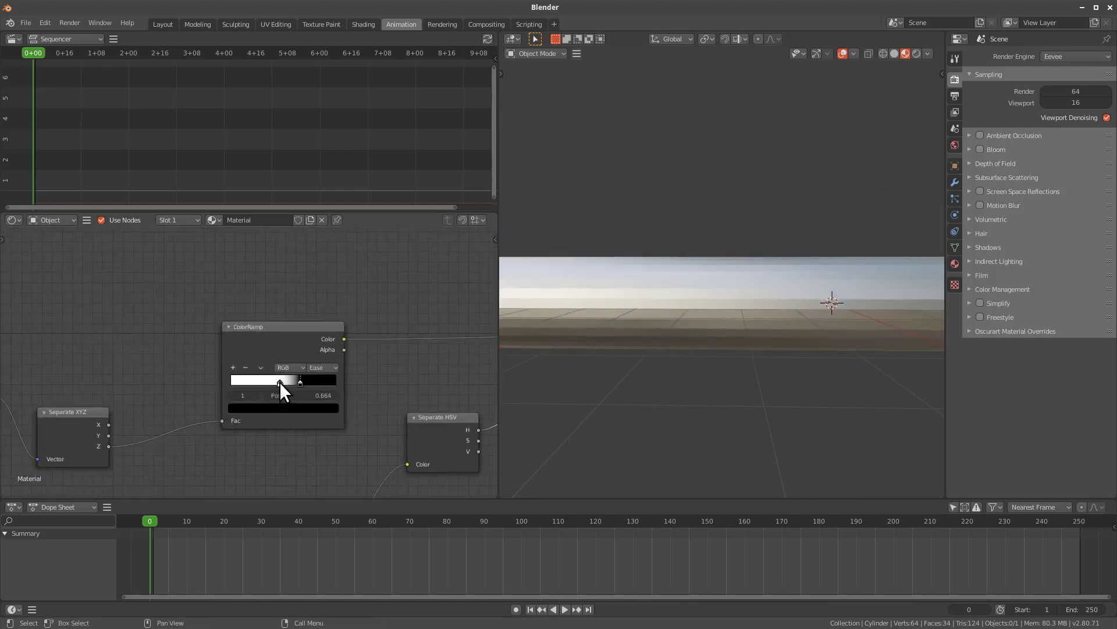
mouse_move(735, 397)
middle_down()
mouse_move(721, 406)
mouse_move(748, 437)
mouse_move(686, 419)
mouse_move(732, 379)
middle_up()
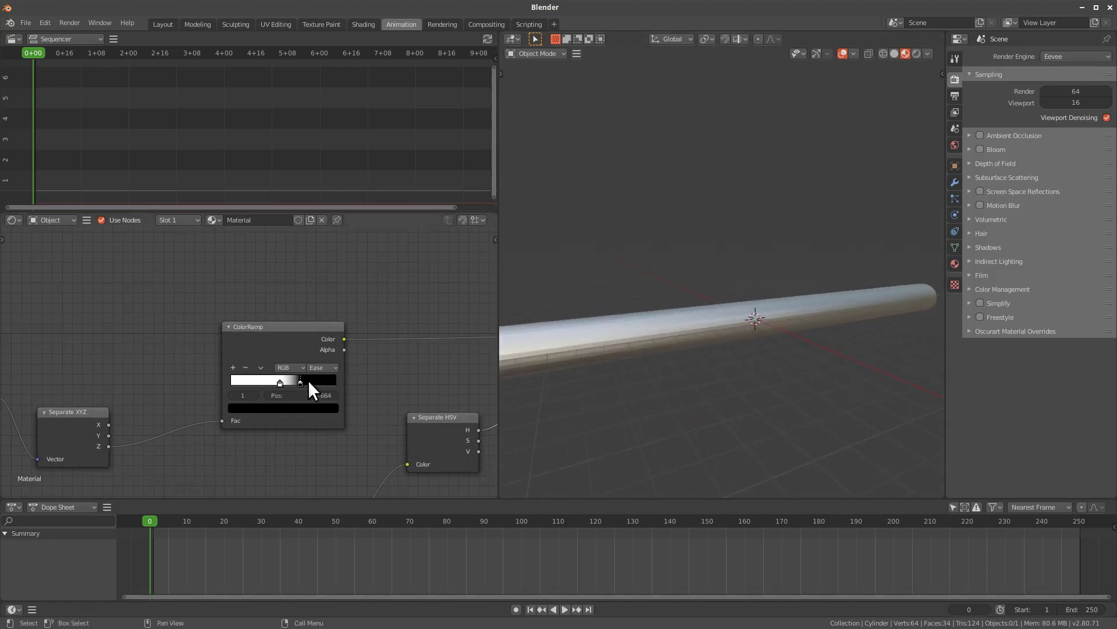
mouse_move(280, 381)
mouse_down()
mouse_move(292, 382)
mouse_move(246, 383)
mouse_move(295, 382)
mouse_up()
Toggle the viewport between solid and material preview shading
key(z)
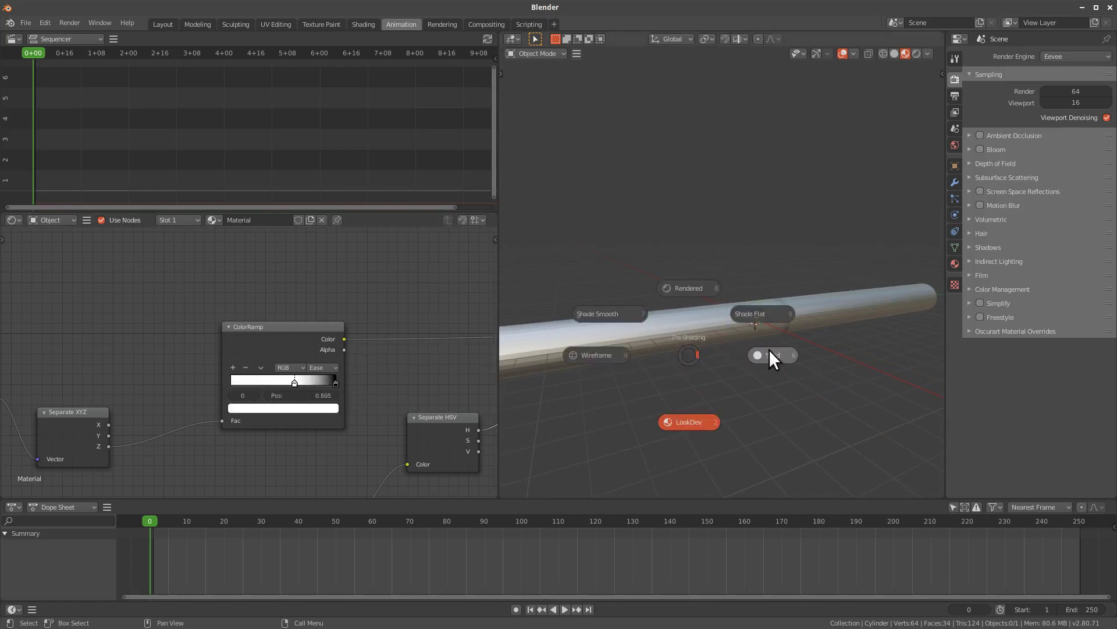
click(783, 352)
key(z)
click(757, 416)
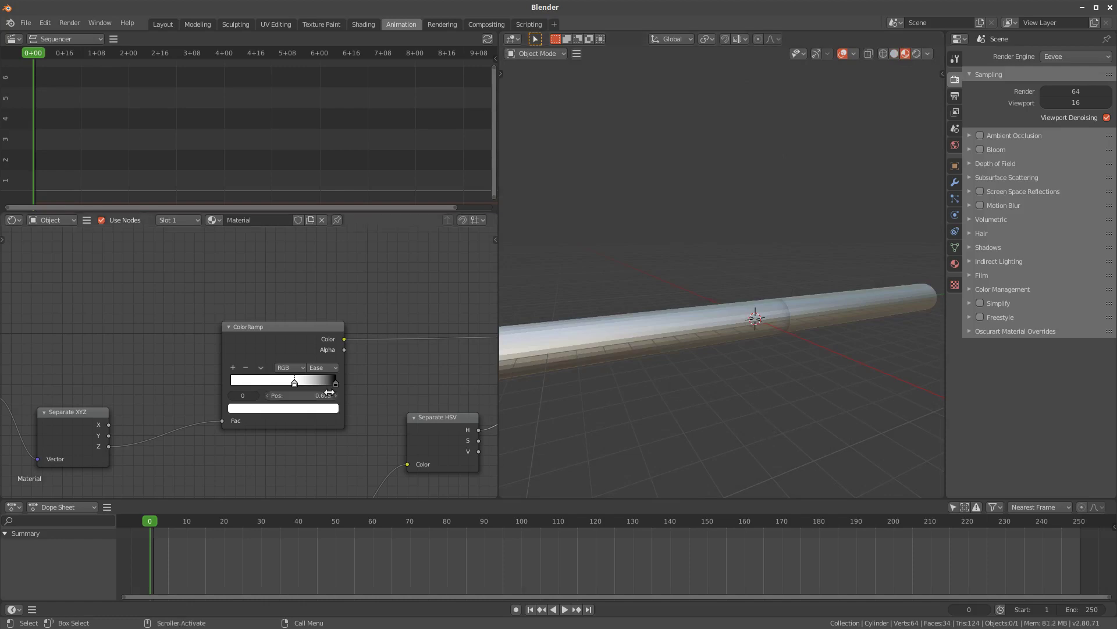
Move the left ramp stop to 0.373 and lower Mapping Scale Z to about 4.370
mouse_move(333, 382)
mouse_down()
mouse_move(262, 389)
mouse_move(327, 385)
mouse_up()
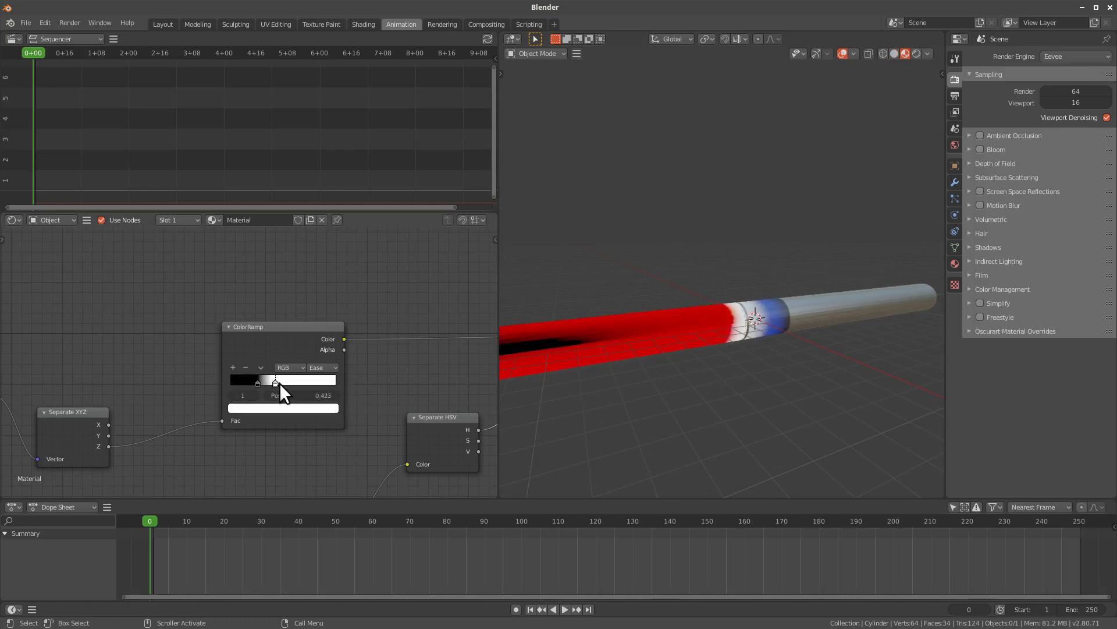
drag(259, 381, 271, 383)
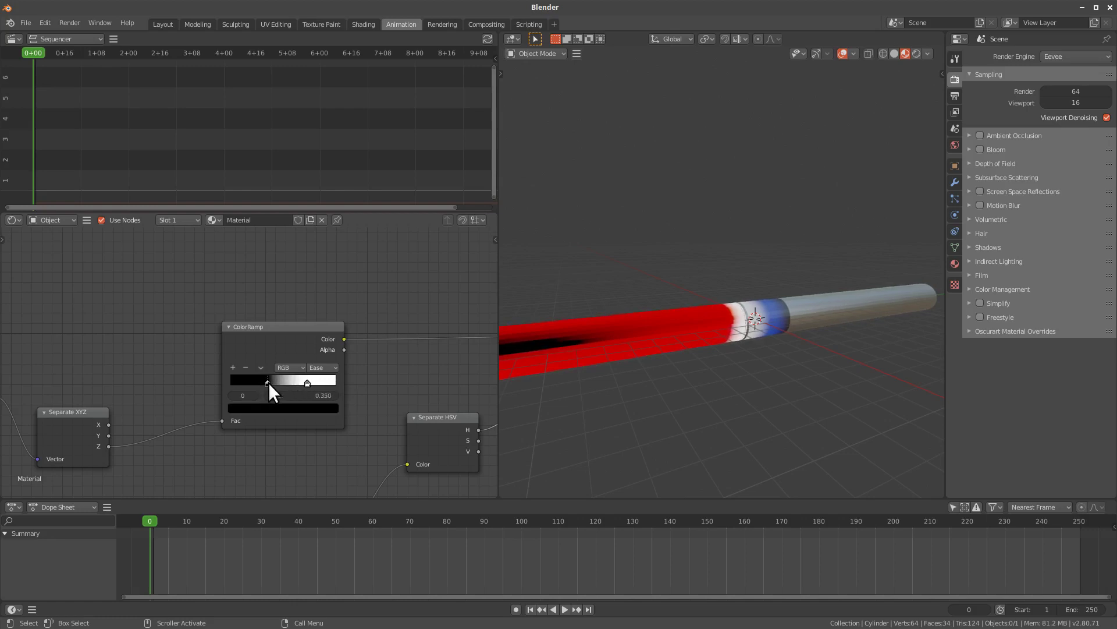
middle_drag(336, 379, 487, 393)
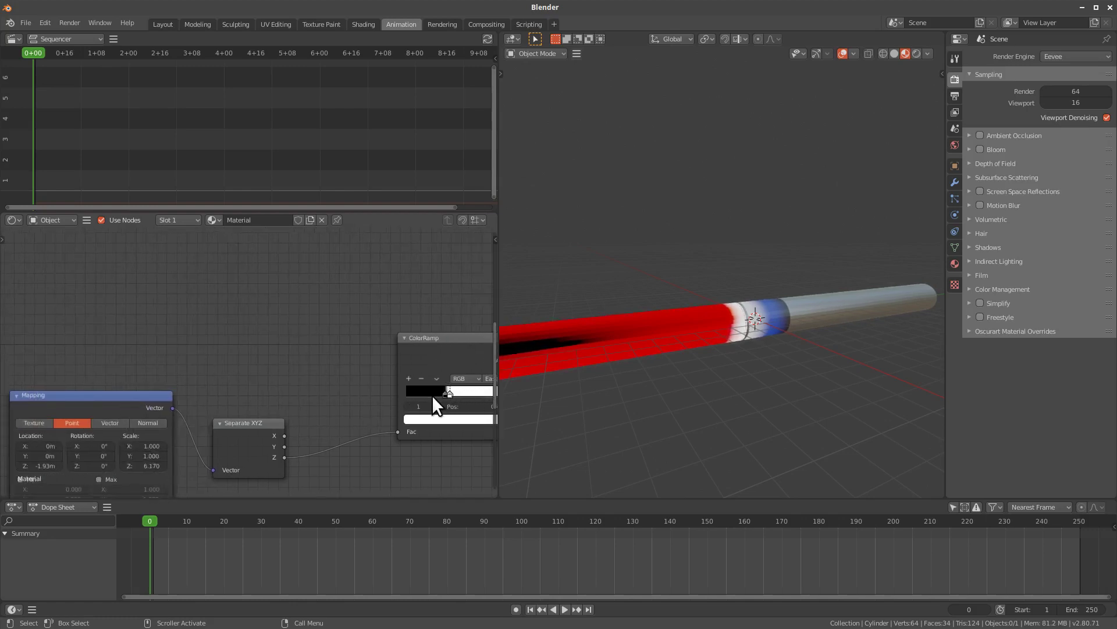
drag(433, 396, 451, 393)
mouse_move(482, 390)
middle_down()
mouse_move(376, 367)
mouse_move(447, 349)
middle_up()
drag(319, 410, 307, 410)
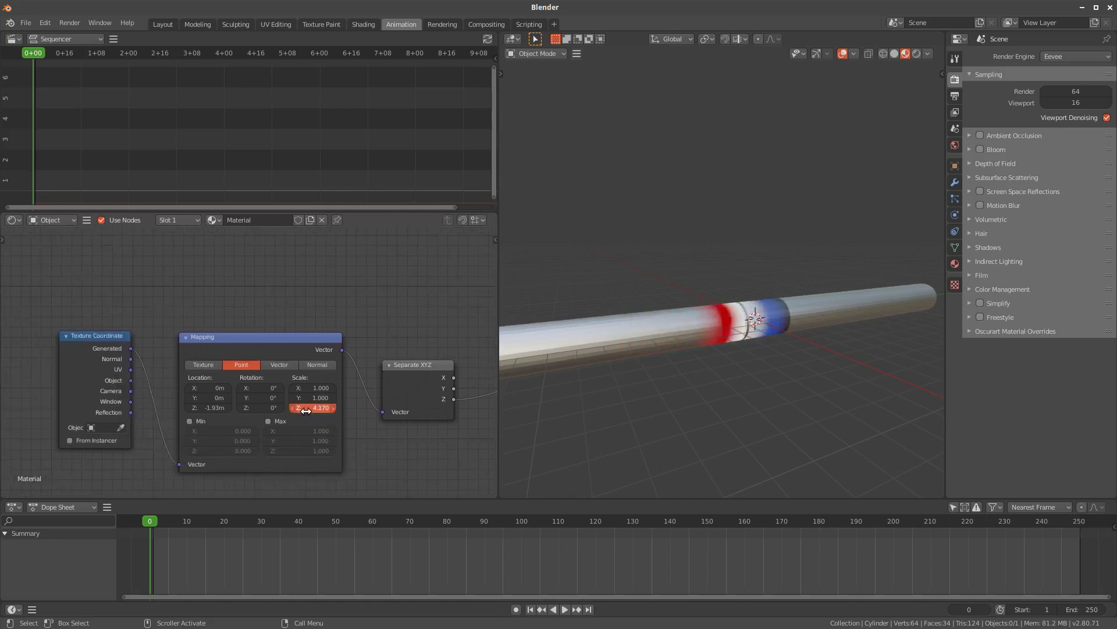
Set Mapping Scale Z to 4.160 and nudge the ramp stops to 0.736 and 0.532
middle_drag(408, 417, 371, 415)
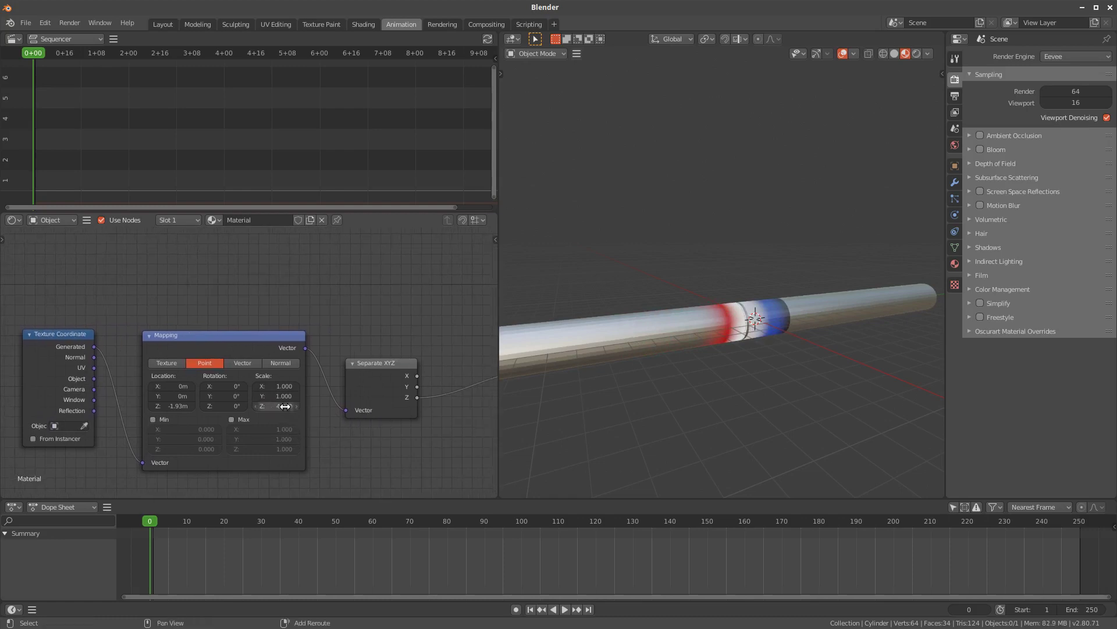
drag(285, 407, 280, 407)
mouse_move(378, 413)
middle_down()
mouse_move(223, 415)
mouse_move(124, 434)
middle_up()
mouse_move(366, 352)
mouse_down()
mouse_move(327, 356)
mouse_move(359, 352)
mouse_move(360, 362)
mouse_up()
click(334, 354)
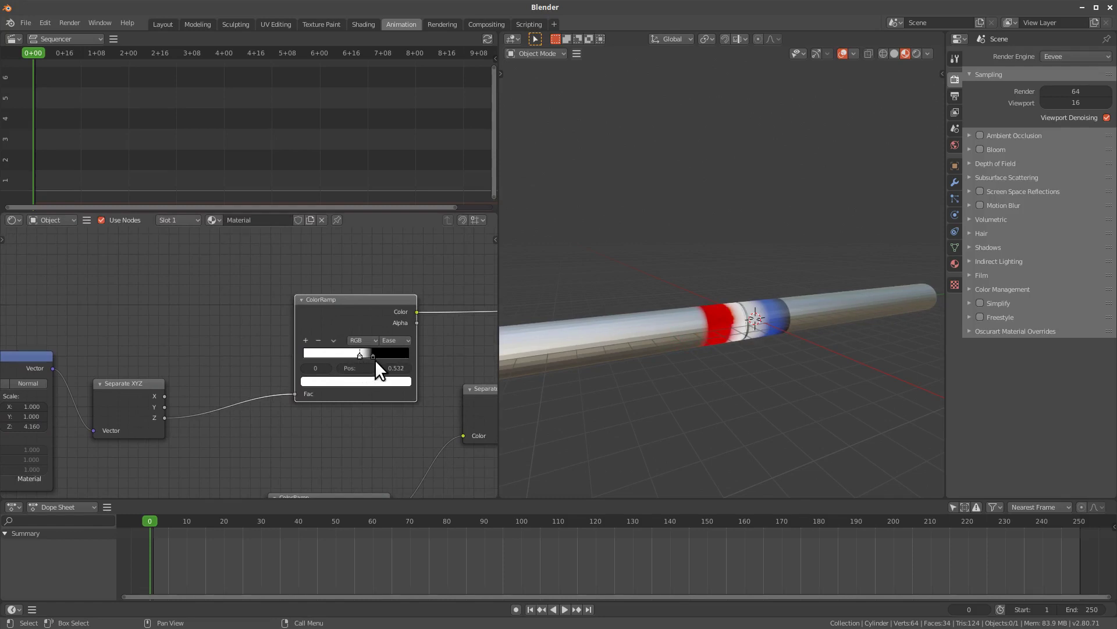
mouse_move(795, 378)
middle_down()
mouse_move(757, 373)
mouse_move(781, 349)
mouse_move(320, 334)
mouse_move(464, 399)
mouse_move(841, 412)
mouse_move(739, 380)
middle_up()
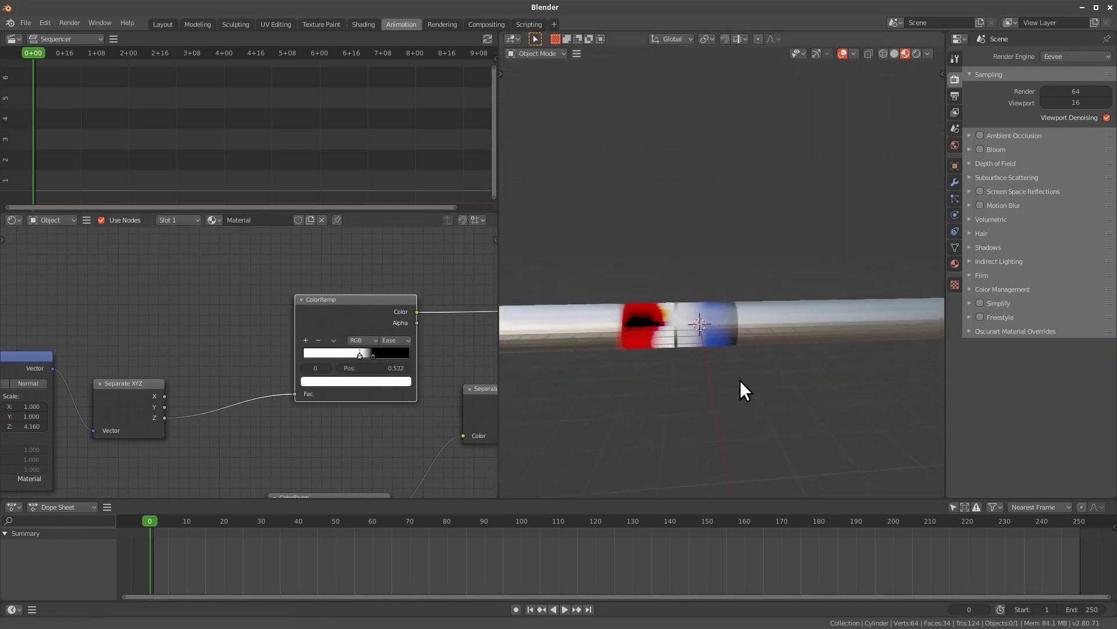
Set the Bright/Contrast node to Bright -0.070 and Contrast 2.560
middle_drag(425, 460, 347, 342)
mouse_move(394, 449)
middle_down()
mouse_move(403, 418)
mouse_move(256, 472)
mouse_move(233, 506)
middle_up()
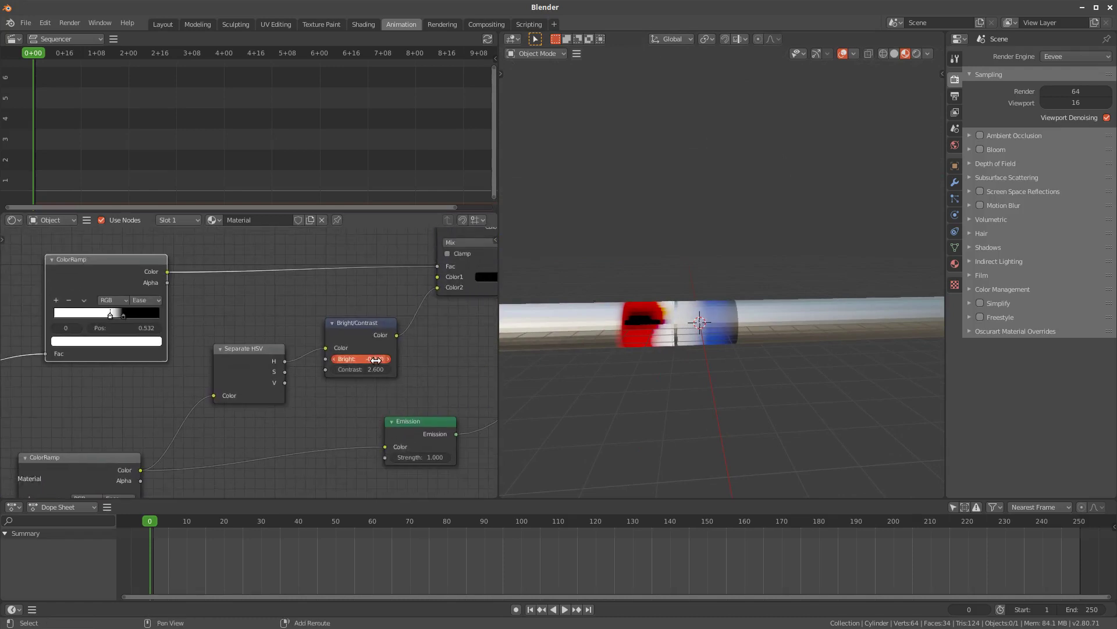
mouse_move(376, 360)
mouse_down()
mouse_move(358, 360)
mouse_move(425, 373)
mouse_move(402, 373)
mouse_up()
Switch the viewport to Rendered shading and shade the cylinder smooth
key(z)
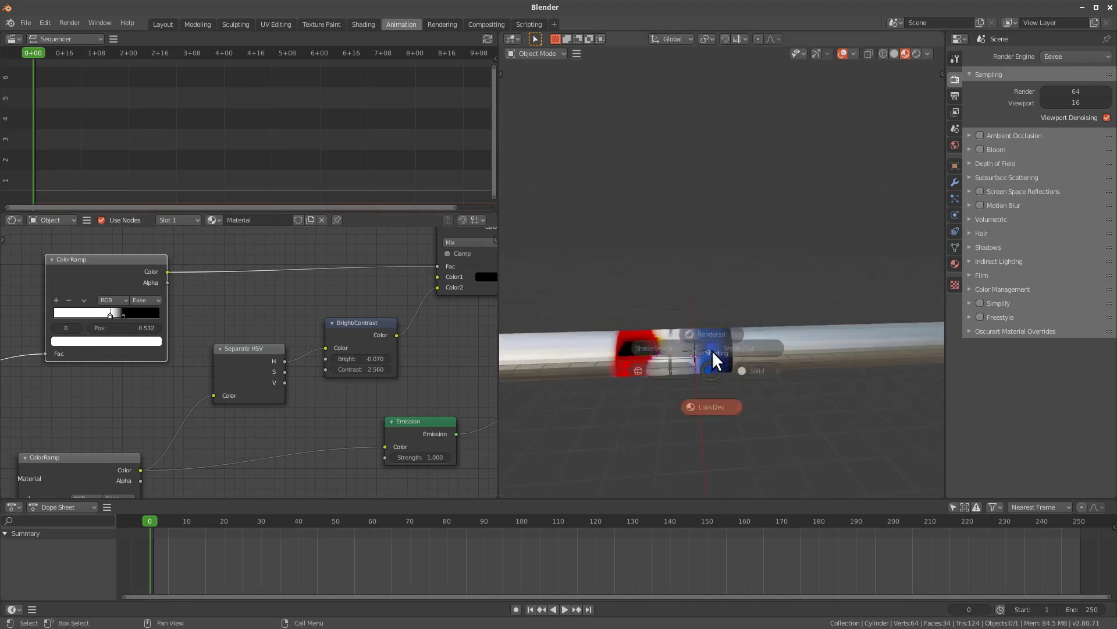
click(714, 303)
mouse_move(758, 413)
middle_down()
mouse_move(706, 354)
mouse_move(721, 426)
mouse_move(735, 424)
mouse_move(752, 324)
mouse_move(731, 399)
mouse_move(743, 417)
middle_up()
key(z)
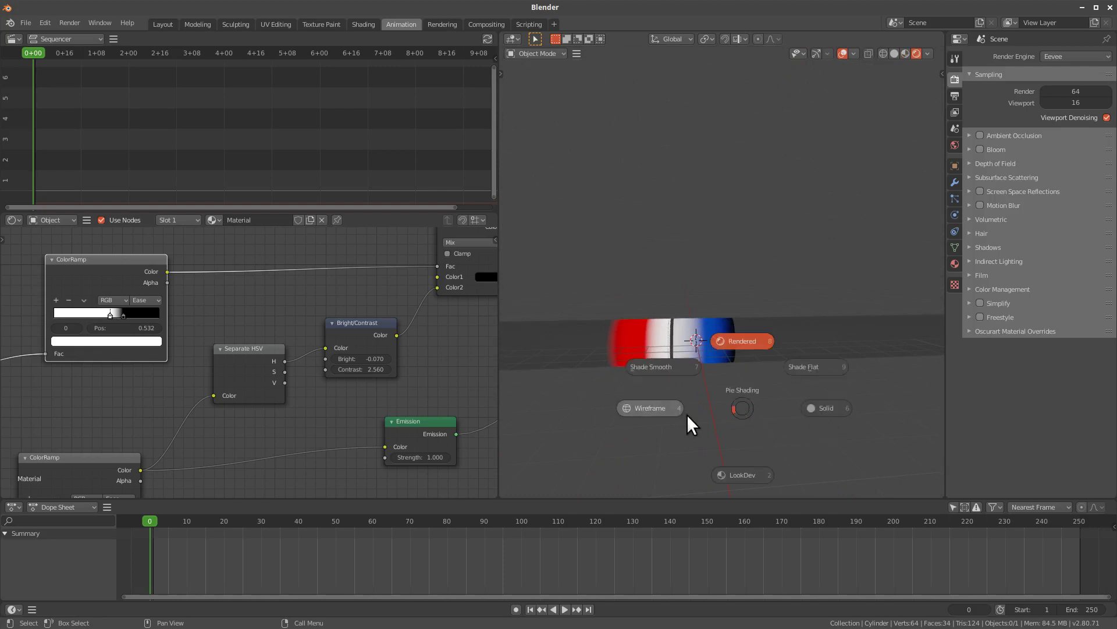
click(676, 367)
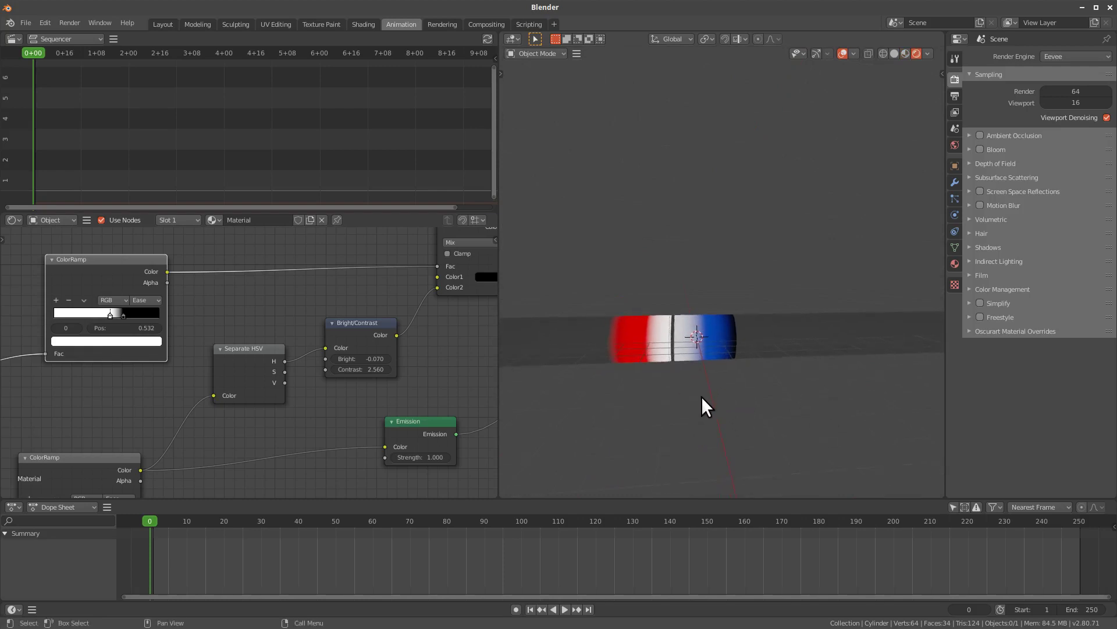
middle_drag(256, 424, 374, 385)
scroll(326, 410, down, 6)
Set the lower Mapping node's Scale Z to 4.670
middle_drag(273, 438, 319, 429)
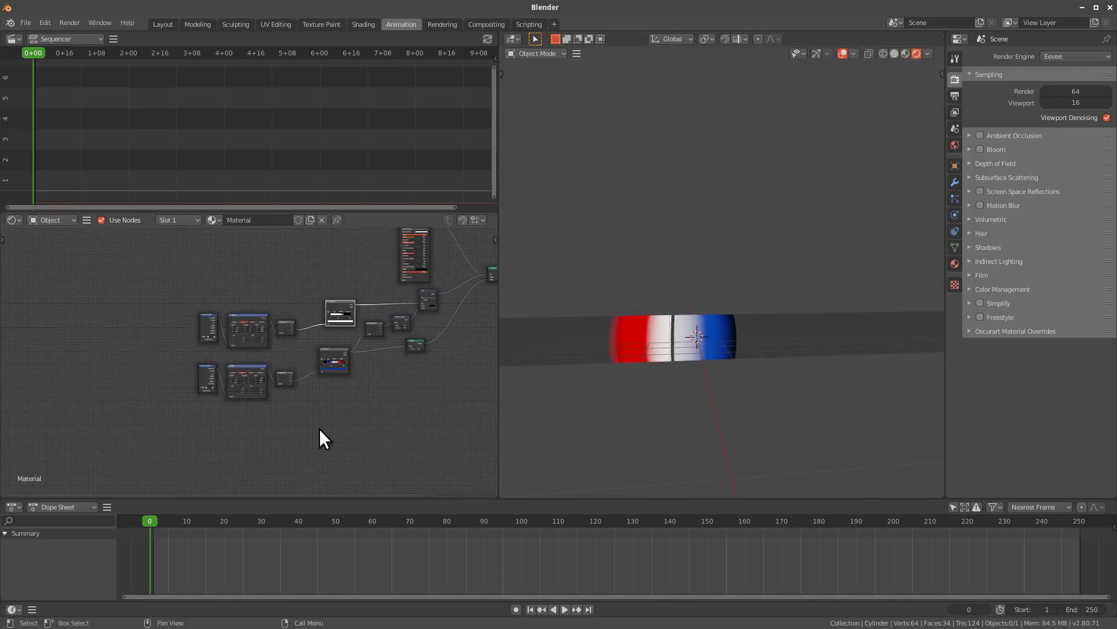
scroll(279, 408, up, 3)
scroll(279, 407, up, 3)
click(281, 438)
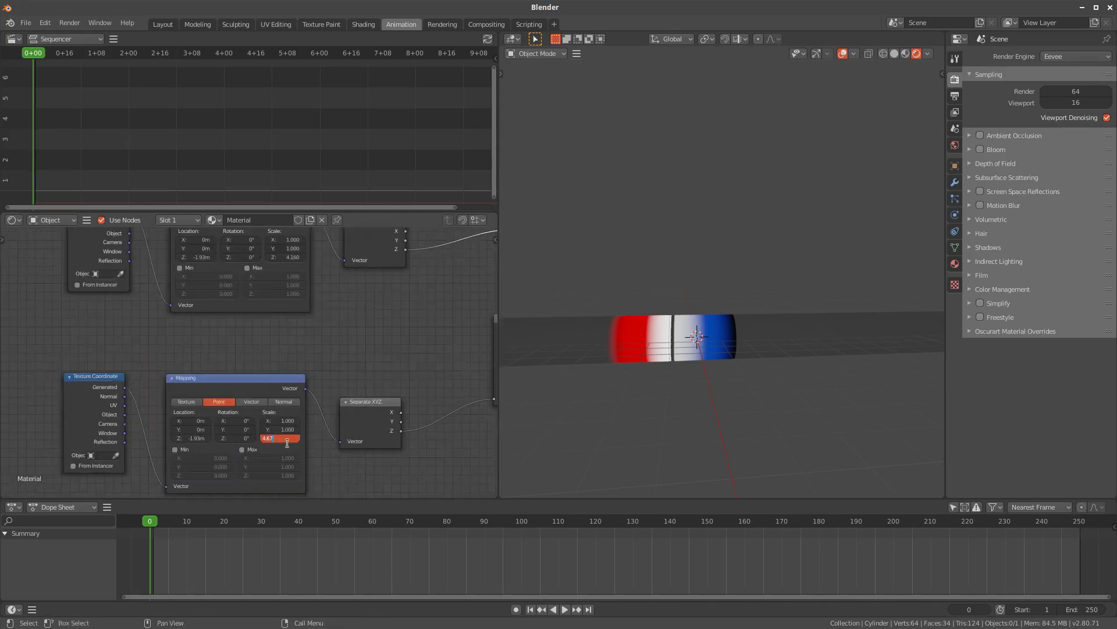
key(Return)
drag(286, 438, 278, 438)
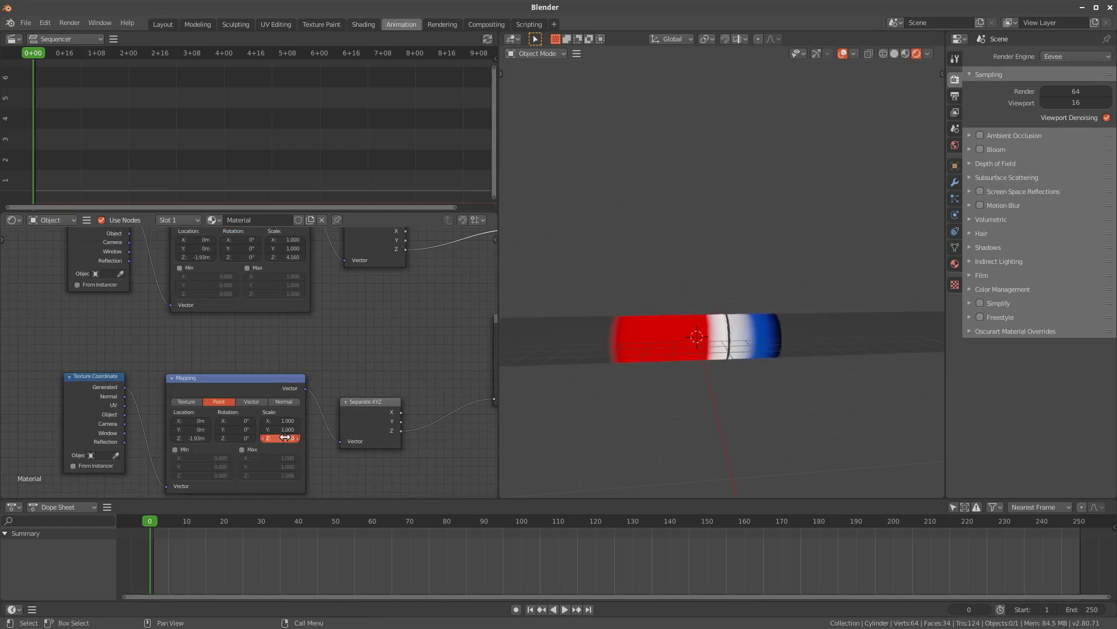
drag(298, 435, 279, 435)
Set the upper Mapping Scale Z to 4.270 and orbit the pipe to compare
mouse_move(293, 259)
mouse_down()
mouse_move(275, 263)
mouse_move(304, 272)
mouse_up()
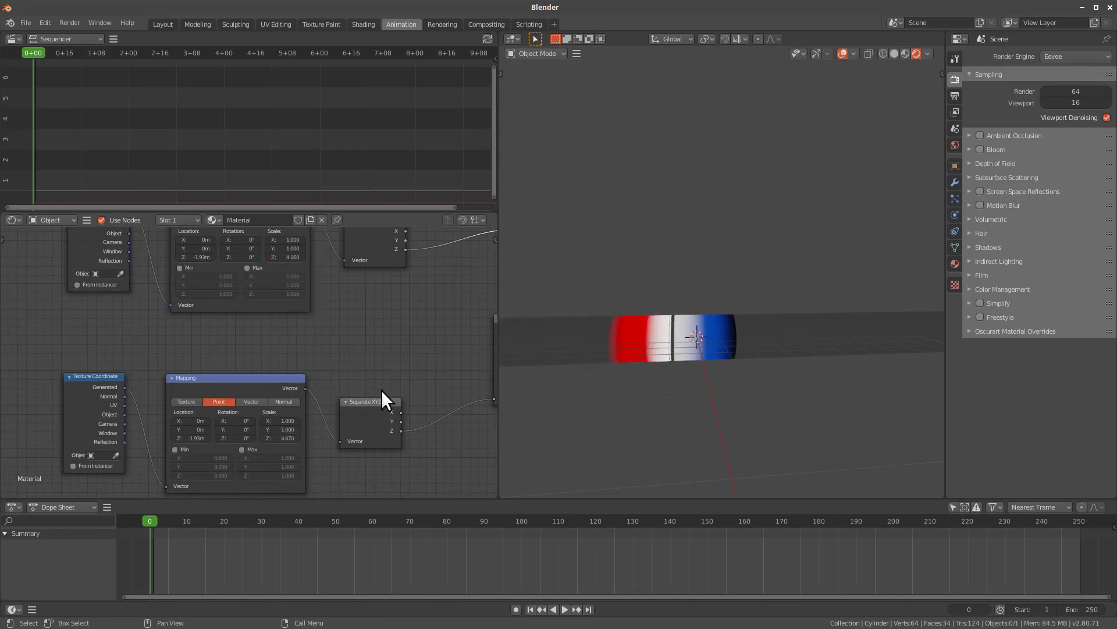
middle_drag(374, 396, 368, 418)
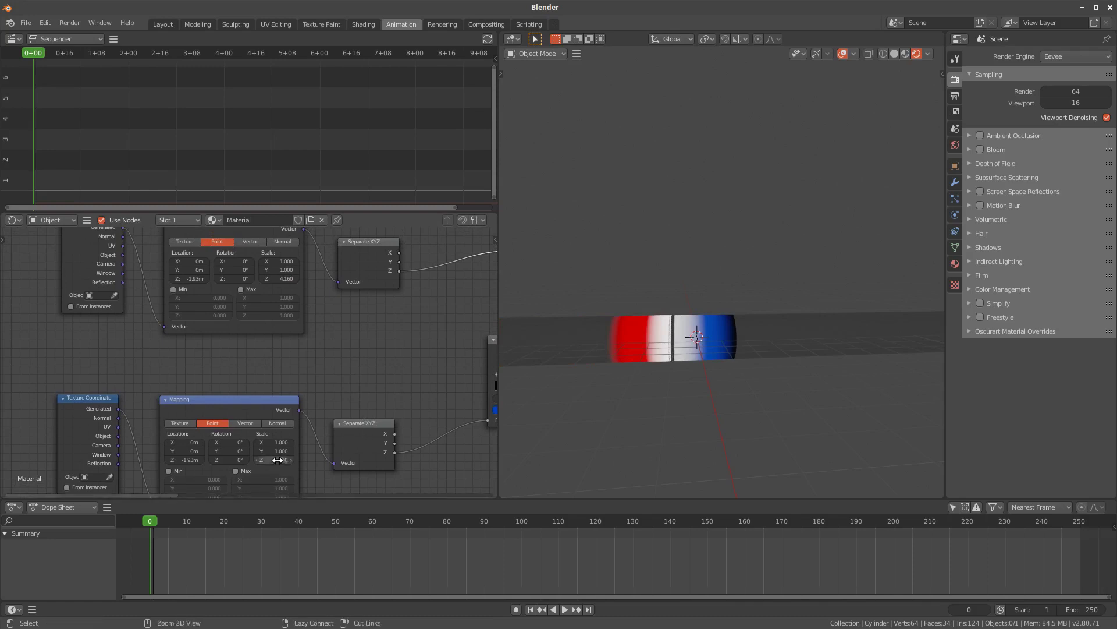
text(4.670)
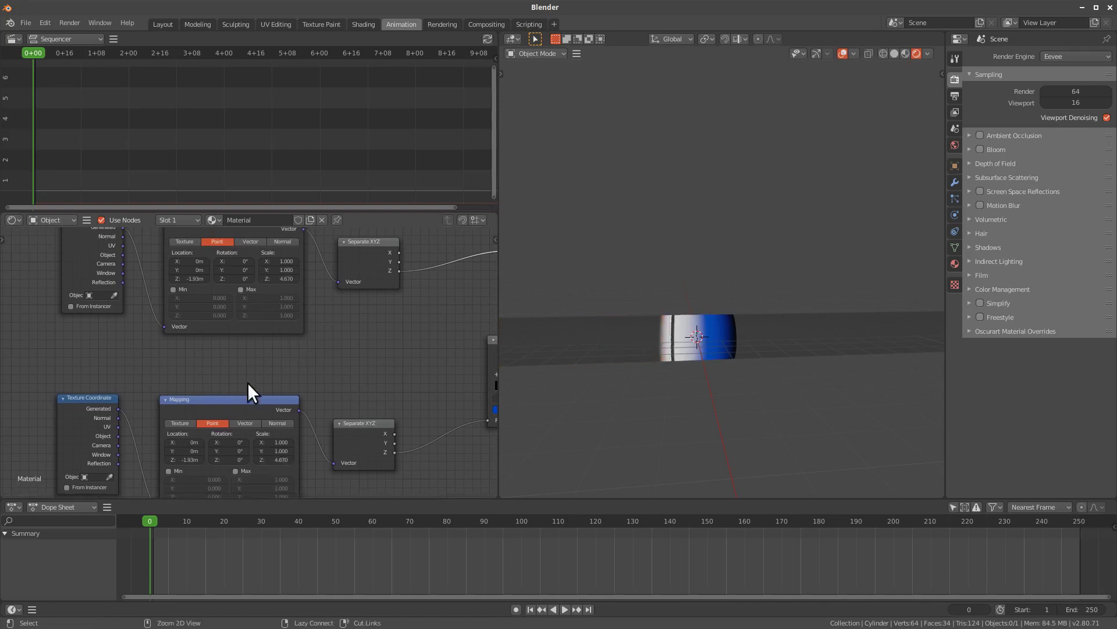
drag(287, 278, 269, 289)
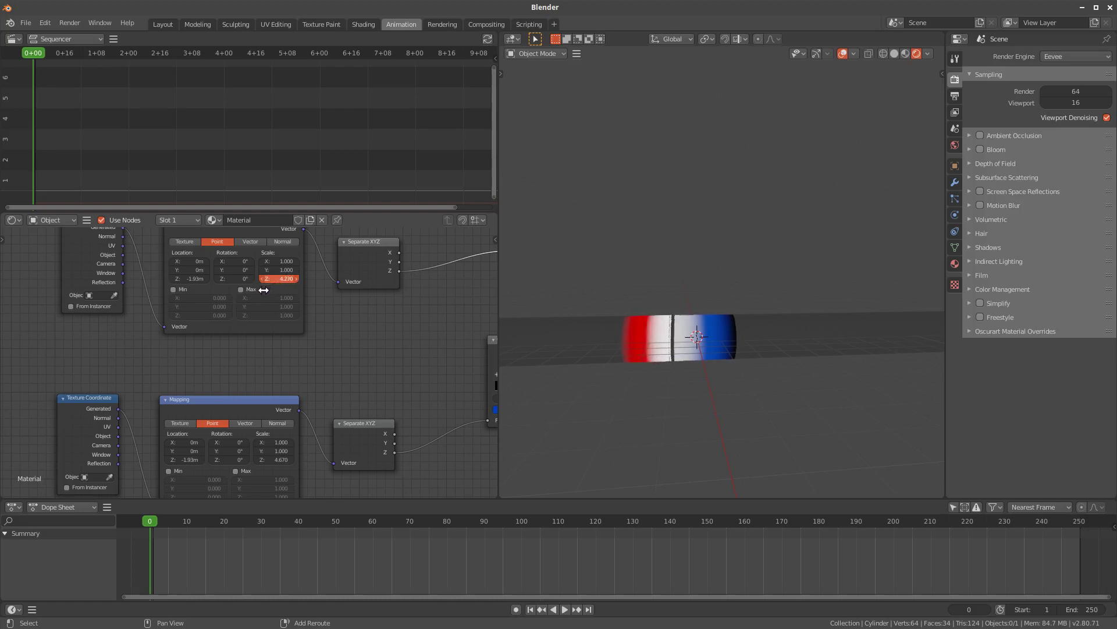
drag(263, 289, 263, 290)
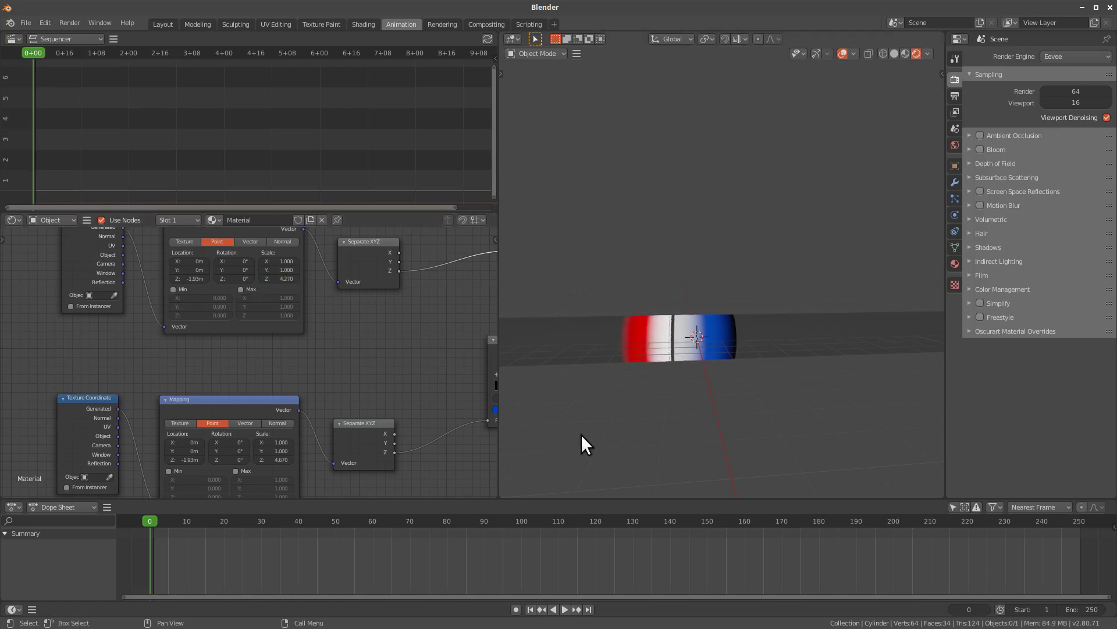
mouse_move(741, 407)
middle_down()
mouse_move(770, 427)
mouse_move(744, 432)
middle_up()
middle_drag(492, 415, 372, 436)
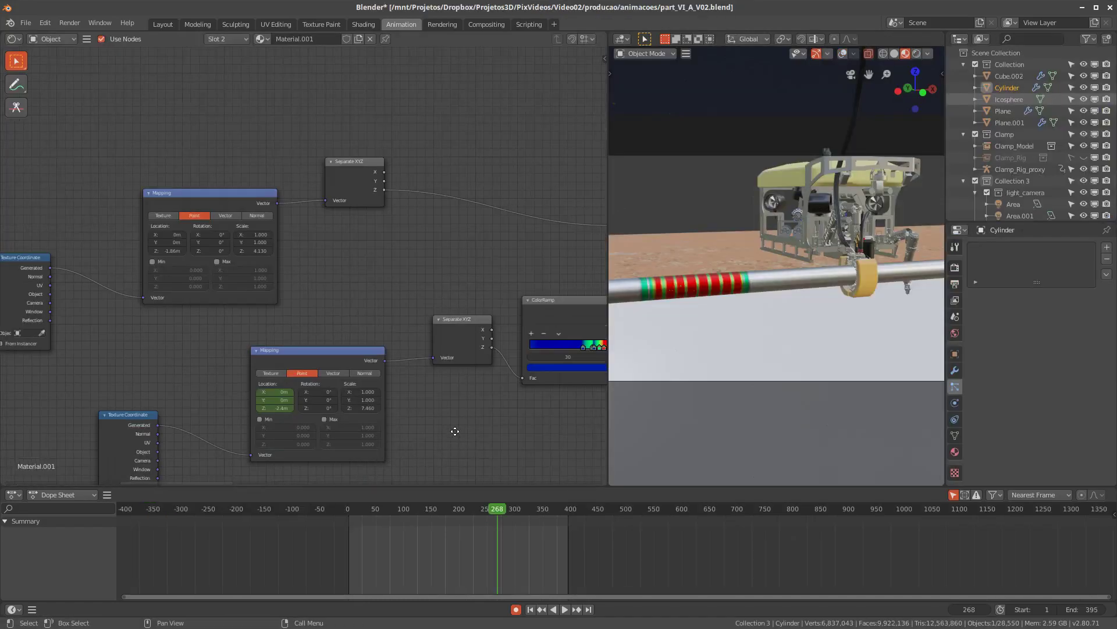
Pan and zoom through the reference Material.001 tree, from its wide ColorRamp to Mix Shader
middle_drag(492, 417, 357, 429)
scroll(461, 412, down, 2)
middle_drag(462, 412, 421, 418)
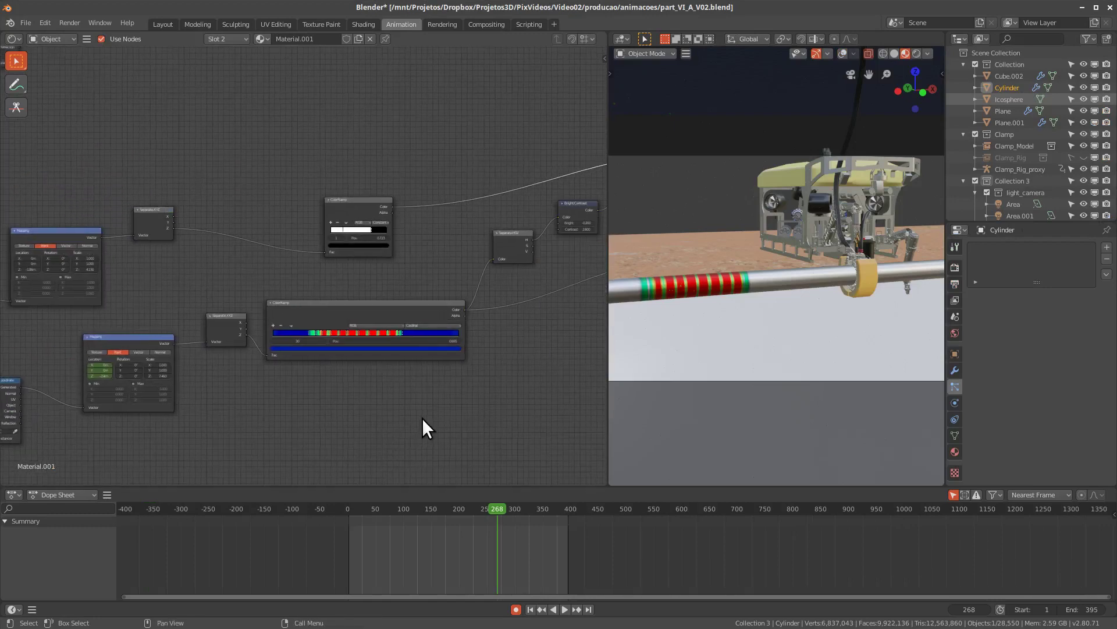
mouse_move(351, 435)
middle_down()
mouse_move(289, 448)
mouse_move(356, 429)
mouse_move(320, 421)
mouse_move(193, 474)
middle_up()
middle_drag(391, 394, 292, 424)
mouse_move(375, 253)
middle_down()
mouse_move(297, 288)
mouse_move(524, 338)
middle_up()
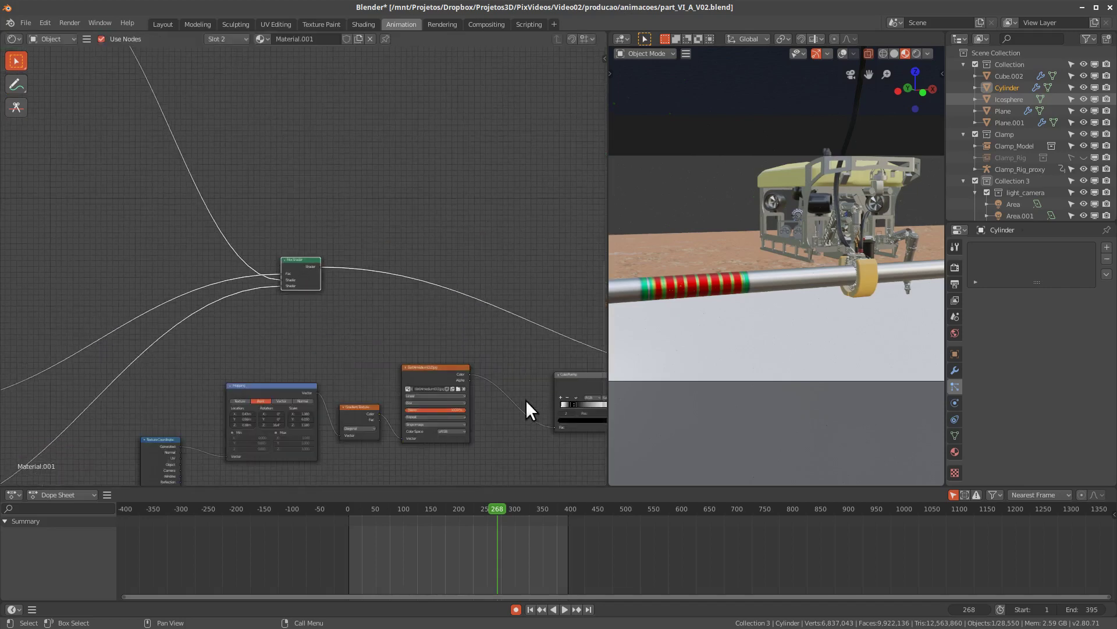
mouse_move(530, 402)
ctrl+middle_down()
mouse_move(459, 454)
mouse_move(518, 424)
ctrl+middle_up()
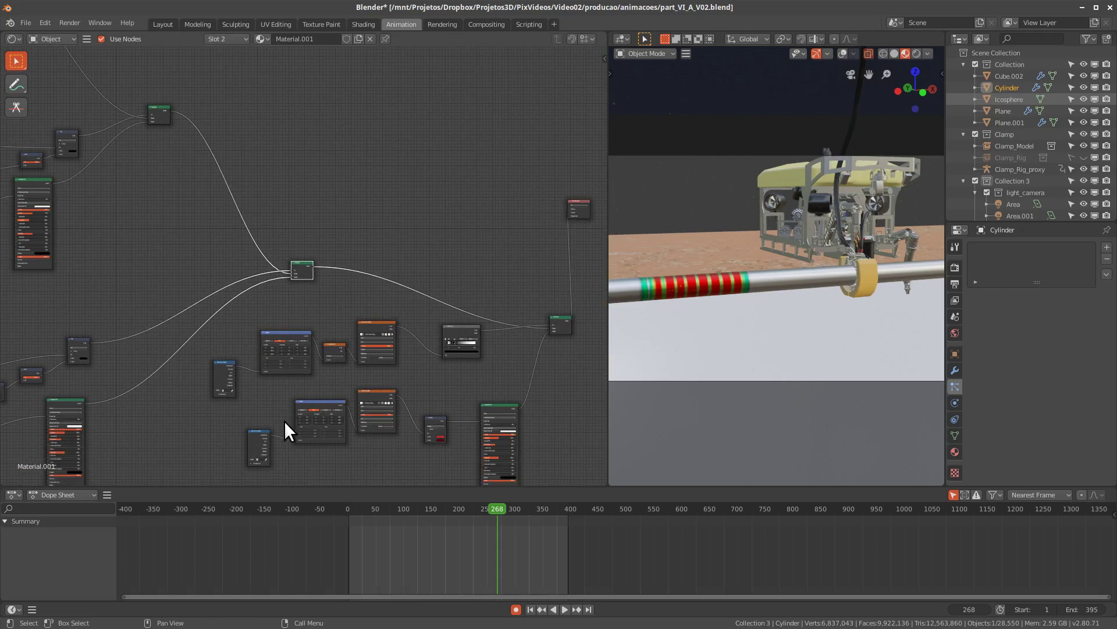
scroll(294, 309, up, 3)
middle_drag(294, 309, 460, 412)
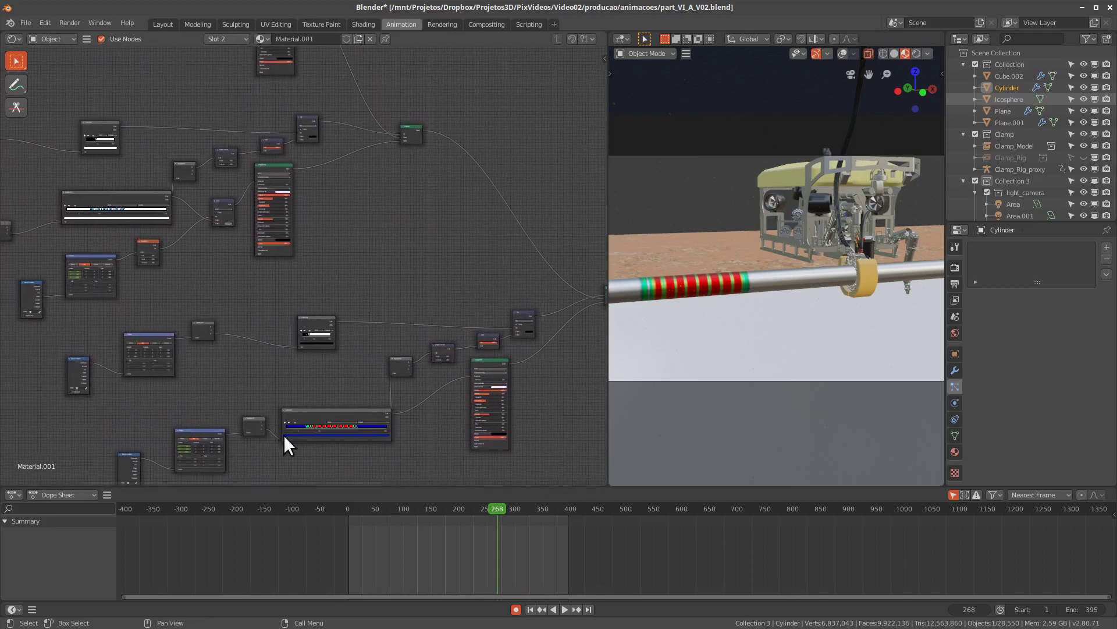
middle_drag(417, 357, 451, 454)
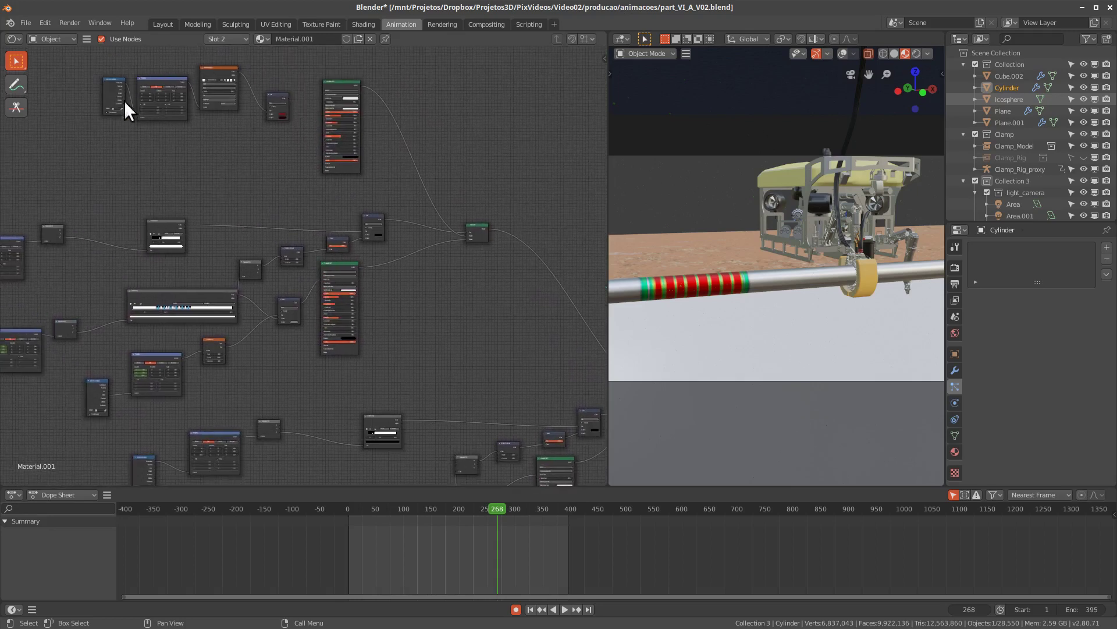
ctrl+scroll(487, 343, down, 5)
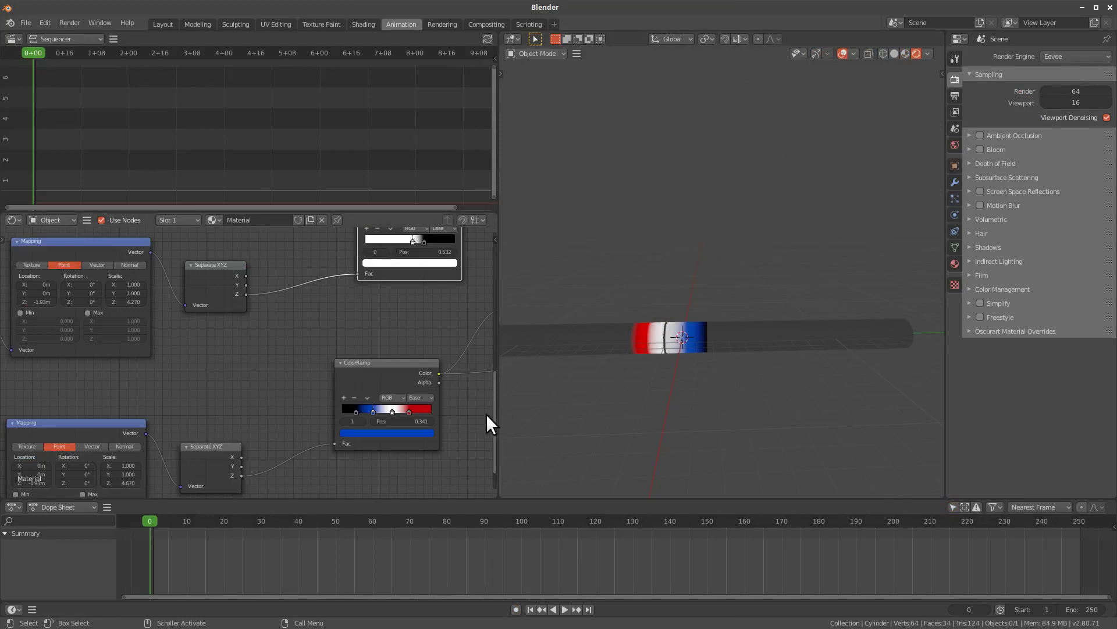
middle_drag(486, 414, 230, 408)
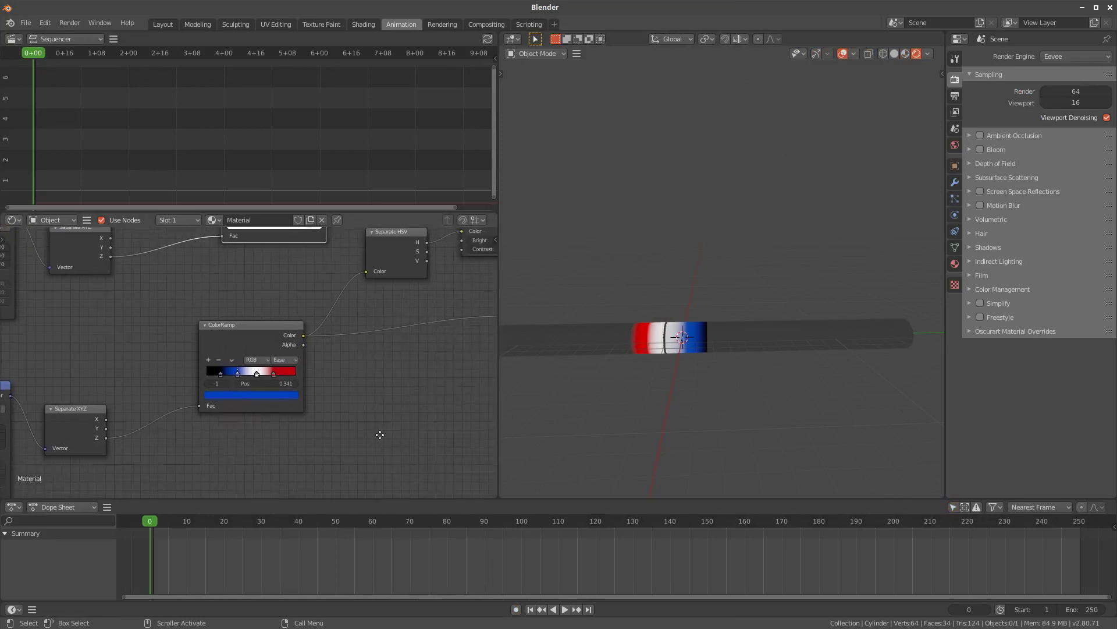
Slide the reference pipe's stripe band, returning its Mapping Z location to -1.93m
middle_drag(303, 419, 363, 421)
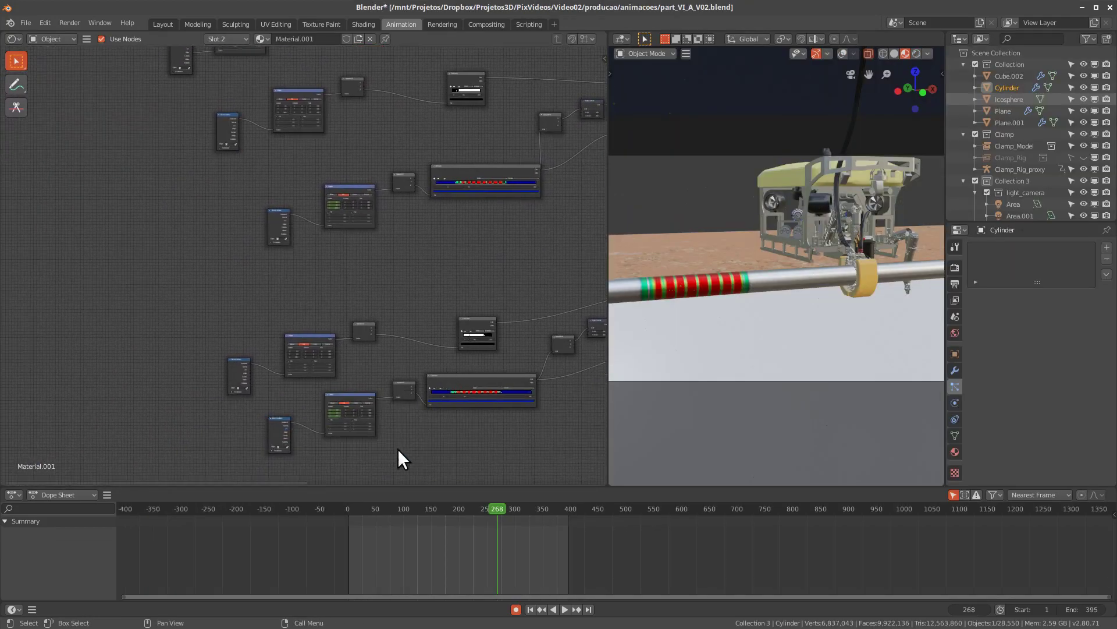
scroll(399, 456, up, 2)
scroll(424, 337, up, 1)
scroll(389, 416, up, 1)
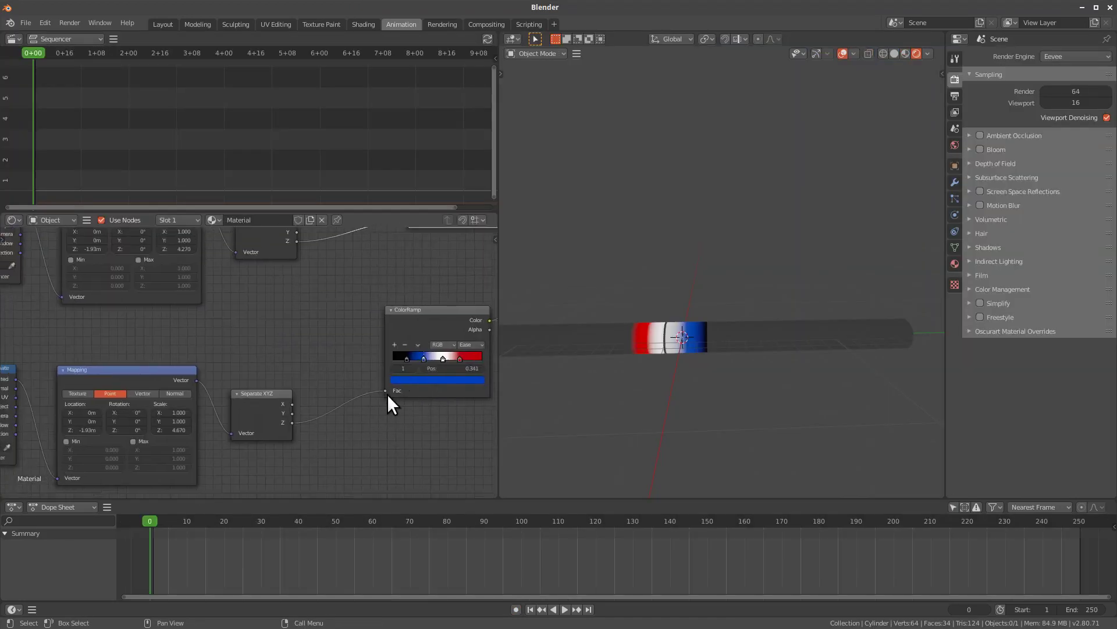
middle_drag(366, 411, 400, 421)
mouse_move(297, 401)
mouse_down()
mouse_move(304, 411)
mouse_move(294, 408)
mouse_up()
middle_drag(386, 405, 338, 438)
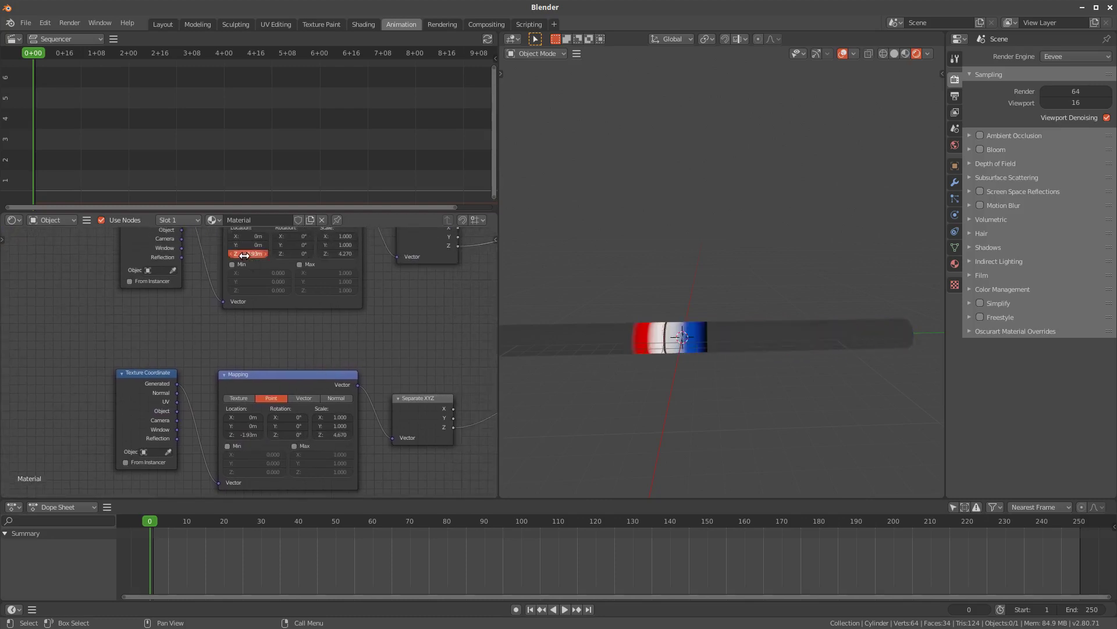
drag(246, 259, 237, 262)
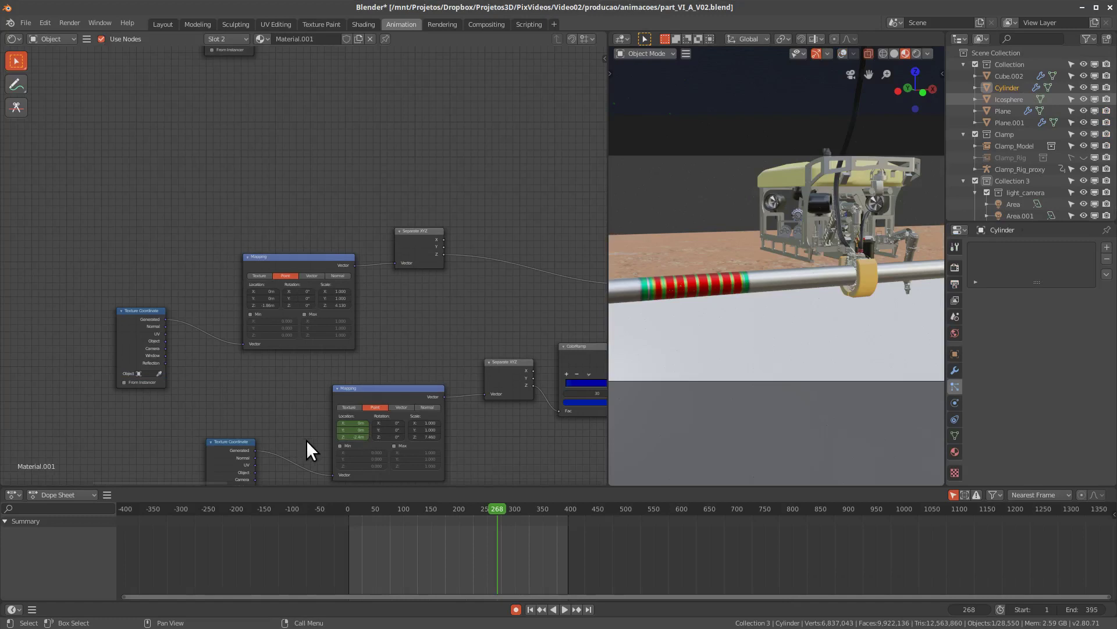
Move the reference Principled BSDF and Invert nodes aside to inspect their links
shift+scroll(382, 376, down, 3)
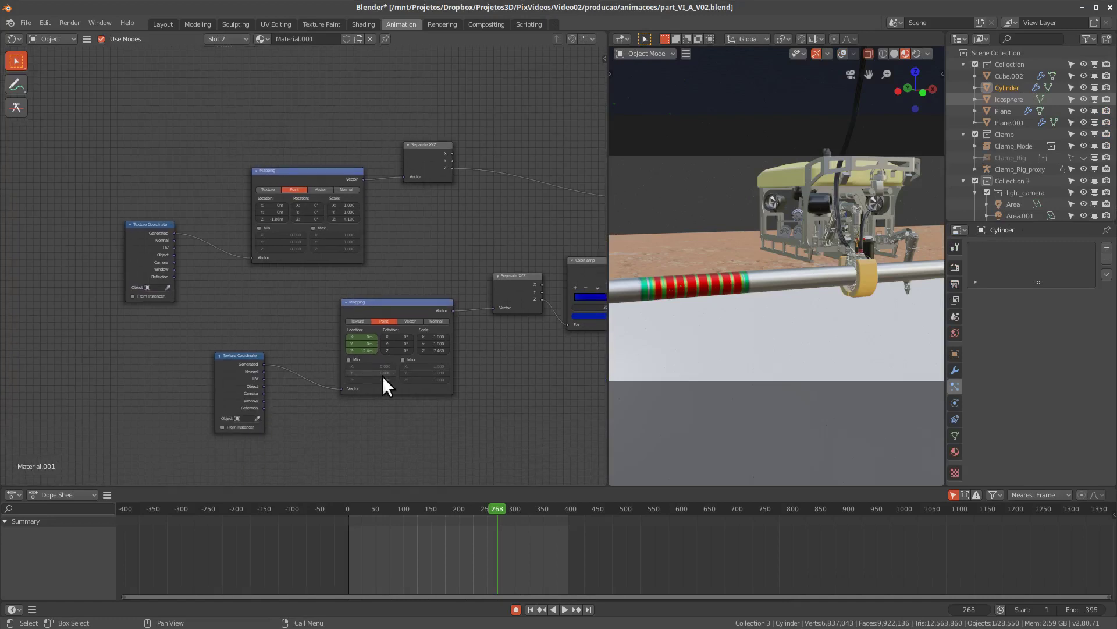
ctrl+scroll(367, 417, right, 5)
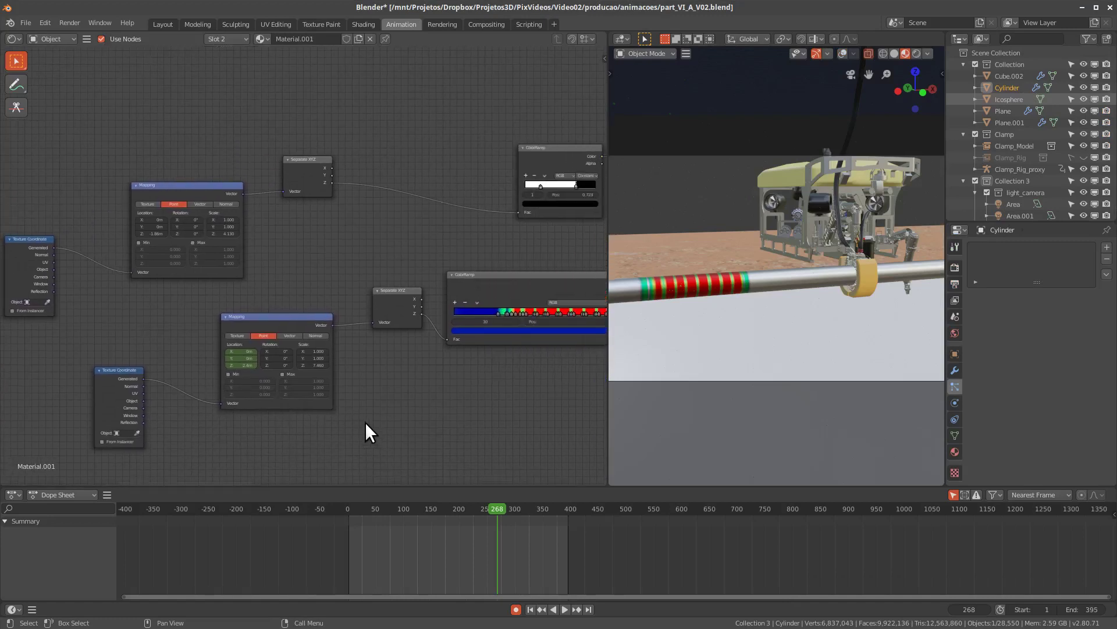
shift+scroll(366, 423, up, 2)
ctrl+scroll(365, 423, right, 3)
ctrl+scroll(367, 428, right, 6)
shift+scroll(366, 431, up, 2)
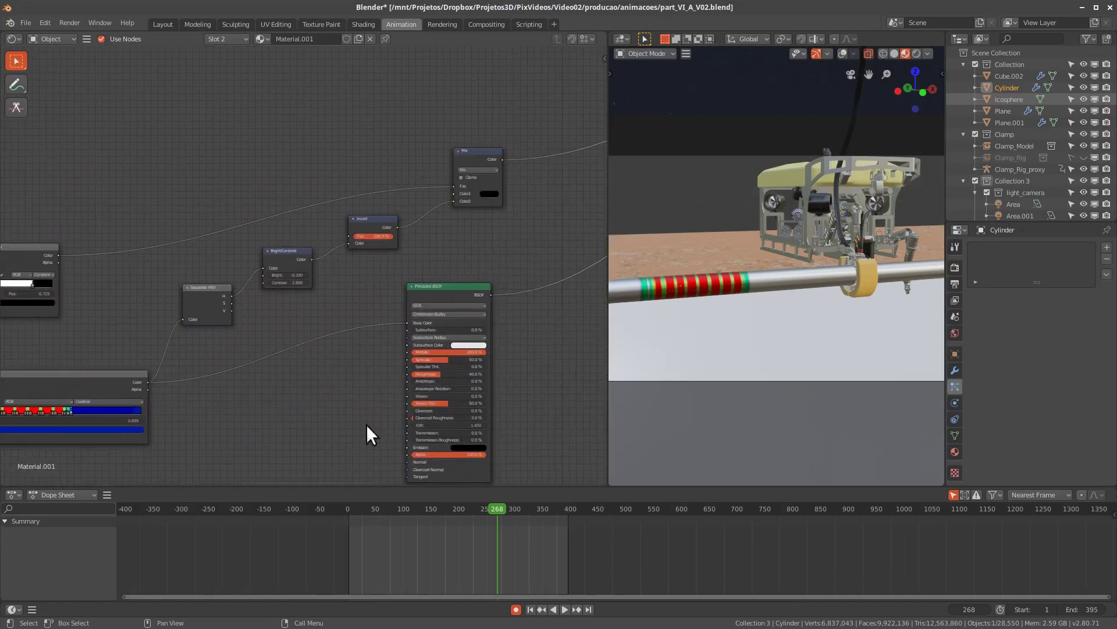
shift+scroll(366, 434, up, 2)
ctrl+scroll(396, 385, right, 2)
drag(427, 331, 412, 338)
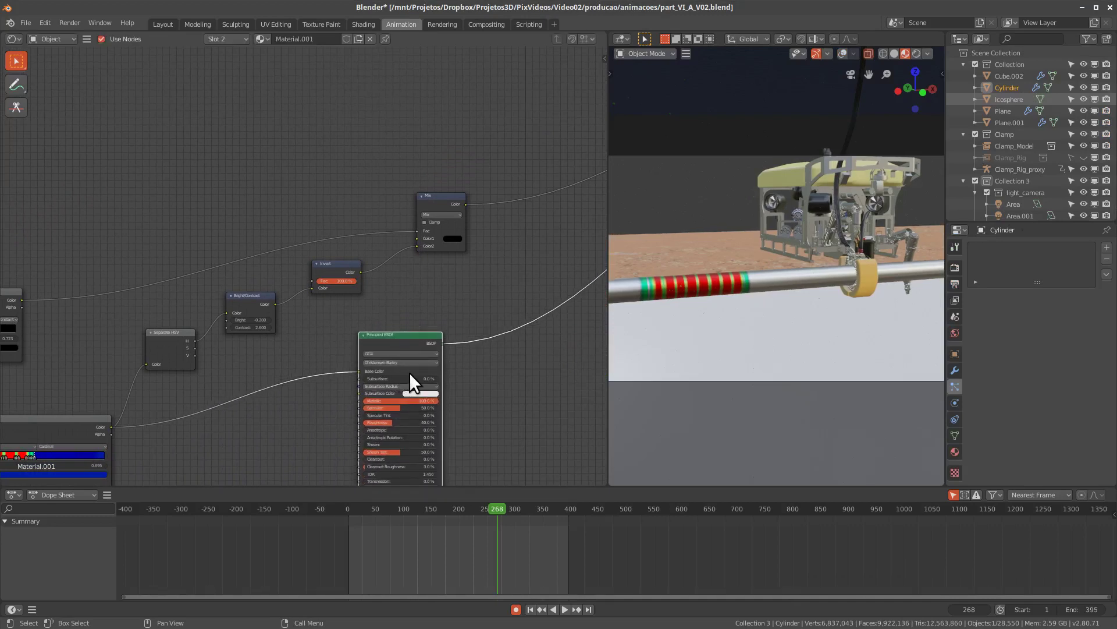
shift+scroll(409, 372, up, 2)
ctrl+scroll(409, 372, right, 2)
ctrl+scroll(361, 338, right, 1)
drag(325, 307, 327, 304)
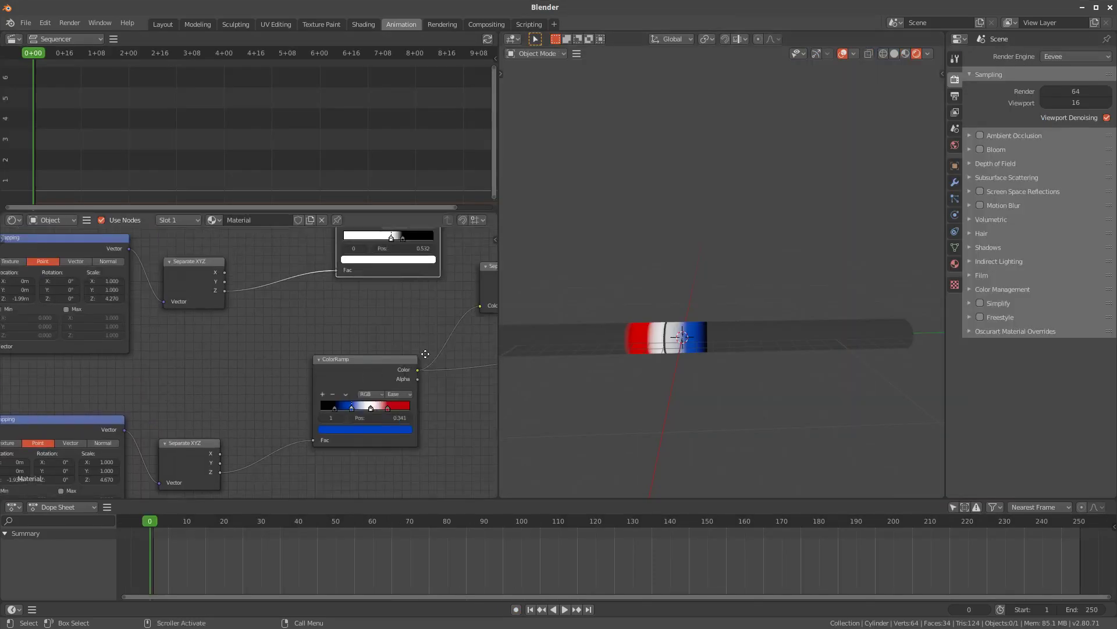
Insert an Invert node between Bright/Contrast and Mix in the pipe material
middle_drag(425, 354, 385, 385)
key(shift+a)
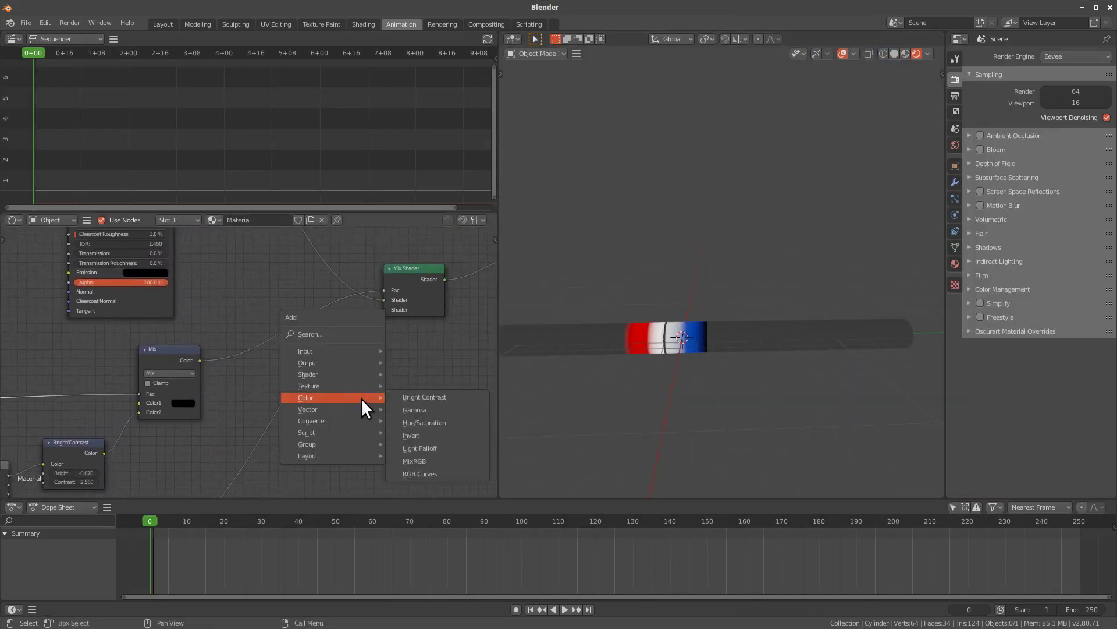
click(426, 435)
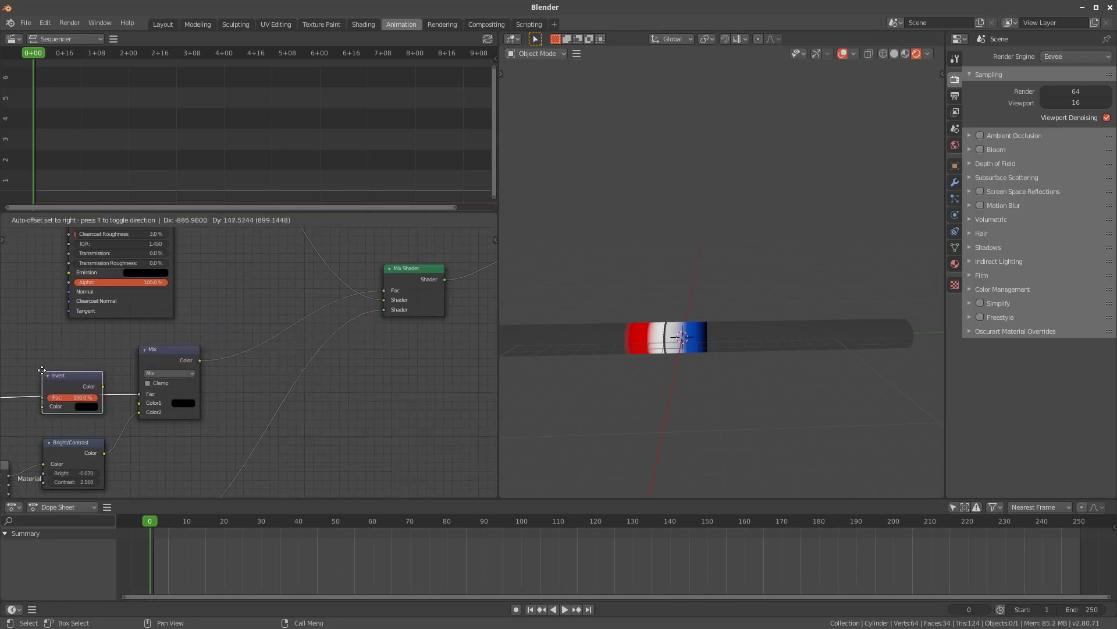
click(42, 370)
middle_drag(296, 416, 463, 355)
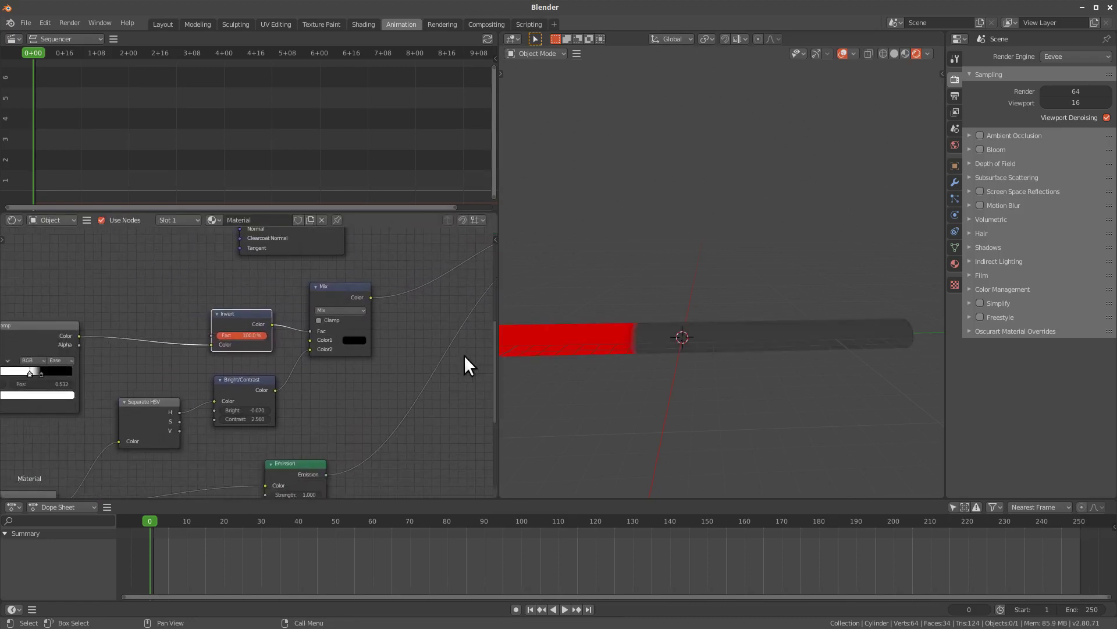
middle_drag(360, 407, 292, 431)
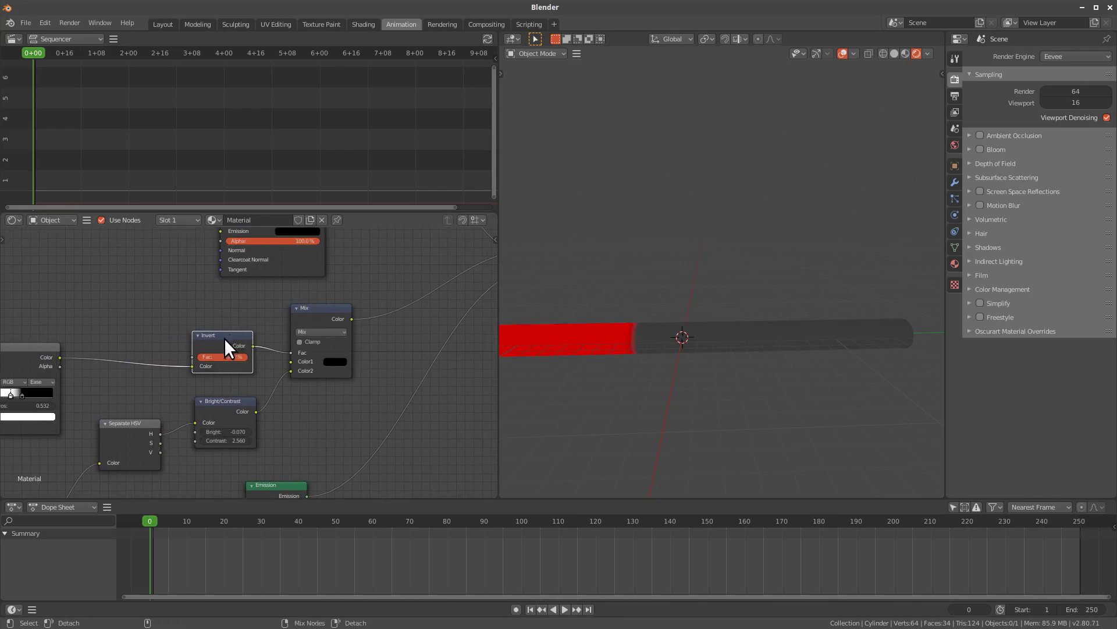
alt+drag(224, 338, 291, 392)
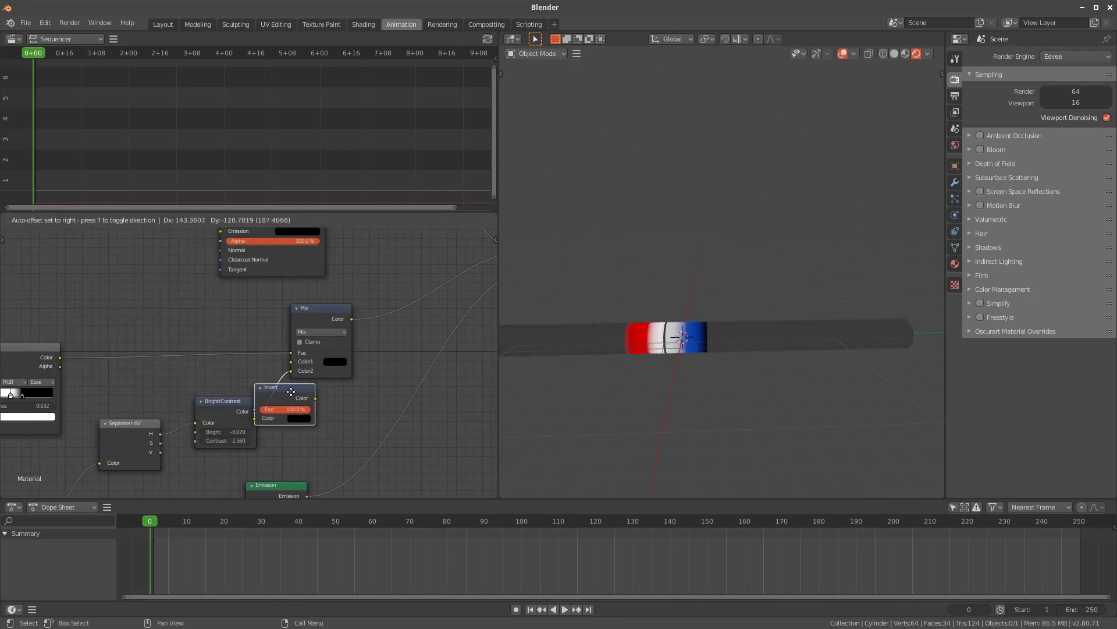
alt+drag(291, 392, 315, 396)
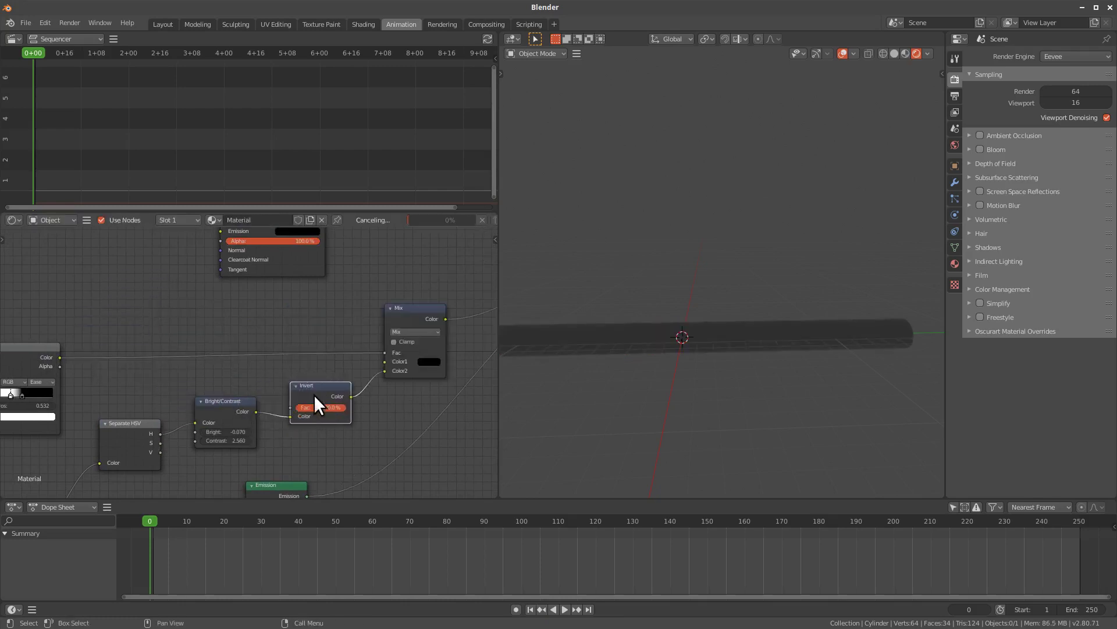
middle_drag(315, 395, 303, 400)
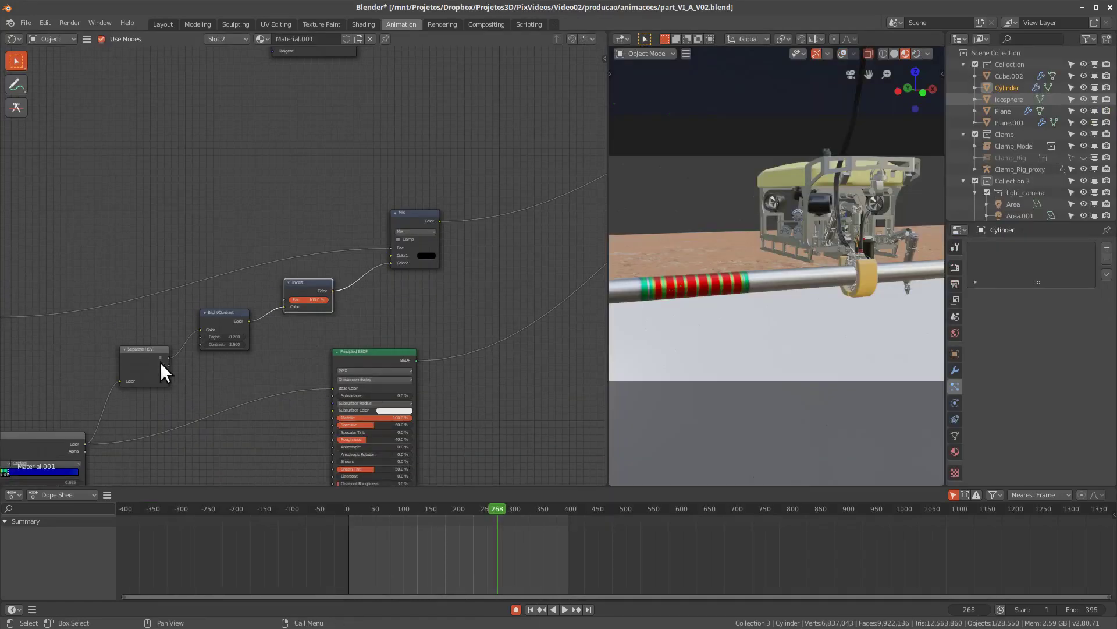
Compare with the reference Separate HSV, Bright/Contrast and Invert nodes, keeping Invert factor at 100%
drag(148, 365, 147, 379)
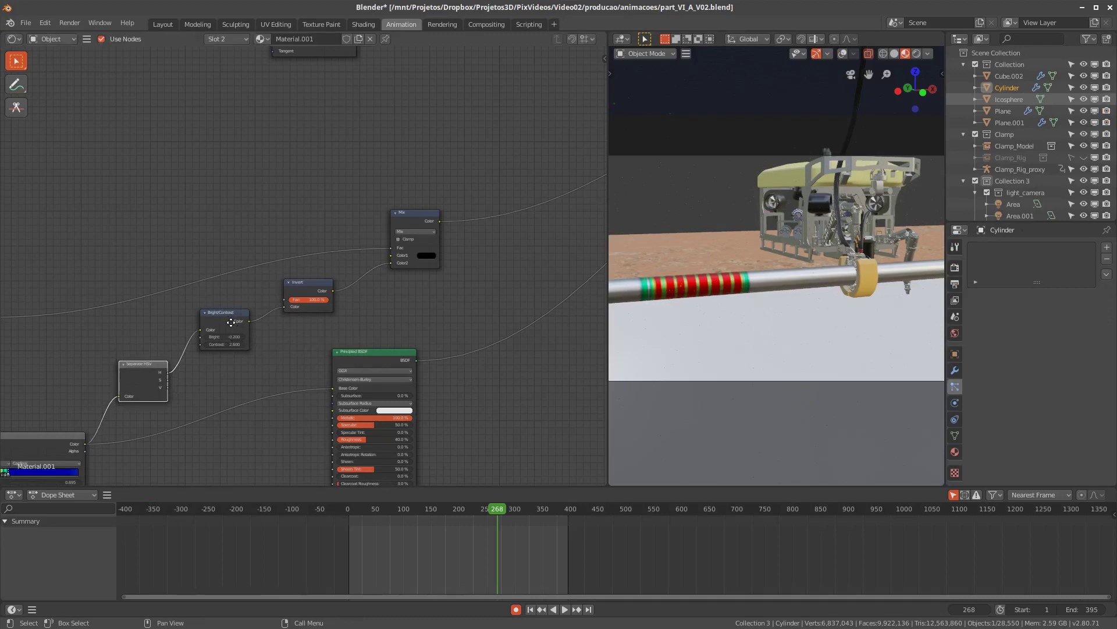
drag(231, 321, 233, 328)
click(309, 285)
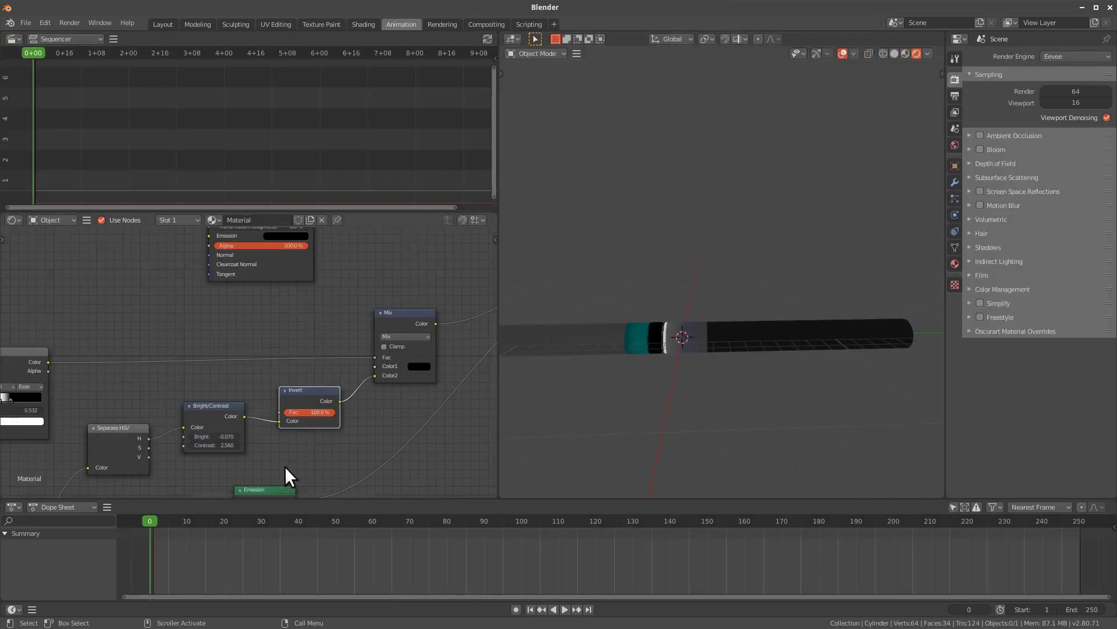
mouse_move(285, 467)
middle_down()
mouse_move(394, 369)
mouse_move(331, 458)
middle_up()
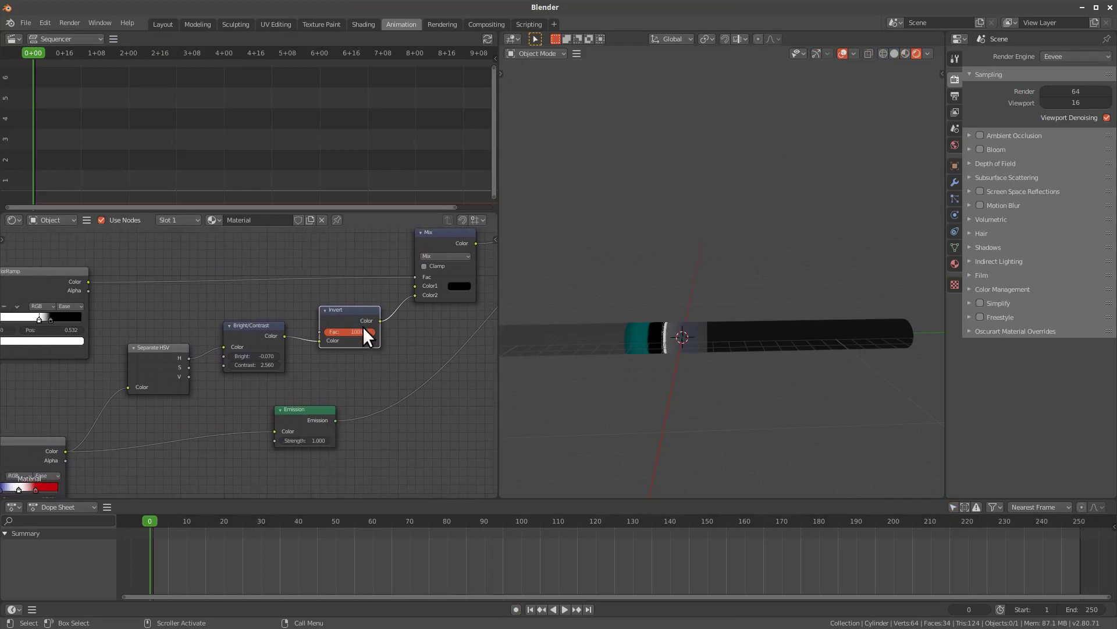
mouse_move(362, 327)
mouse_down()
mouse_move(302, 346)
mouse_move(399, 345)
mouse_up()
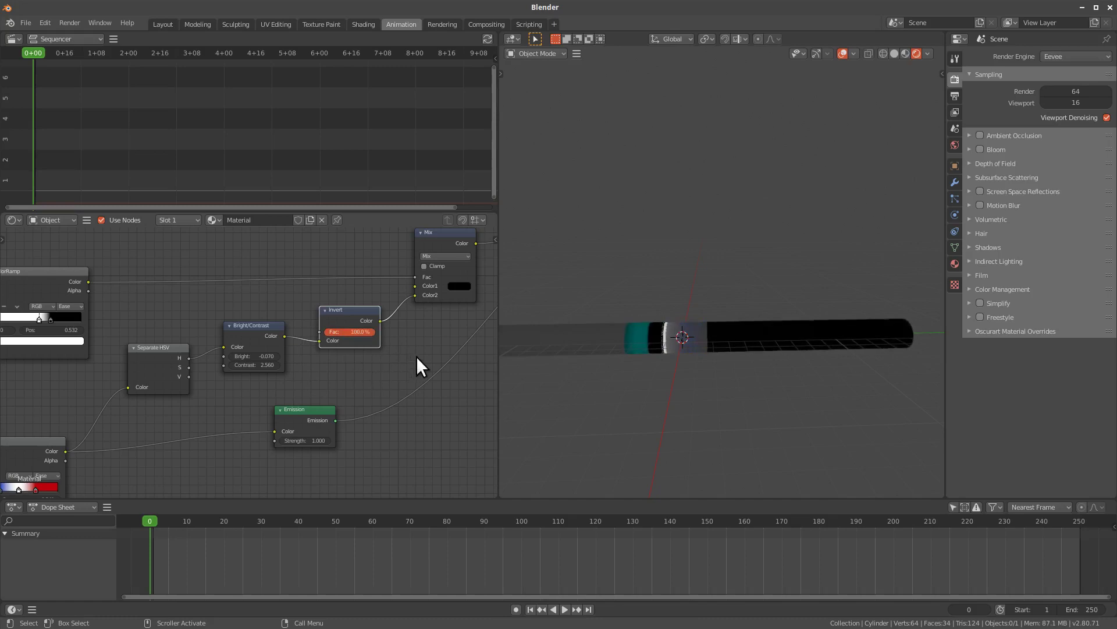
Set the ColorRamp stop to 0.600, Bright to -0.030 and Contrast to 2.520
middle_drag(223, 424, 366, 431)
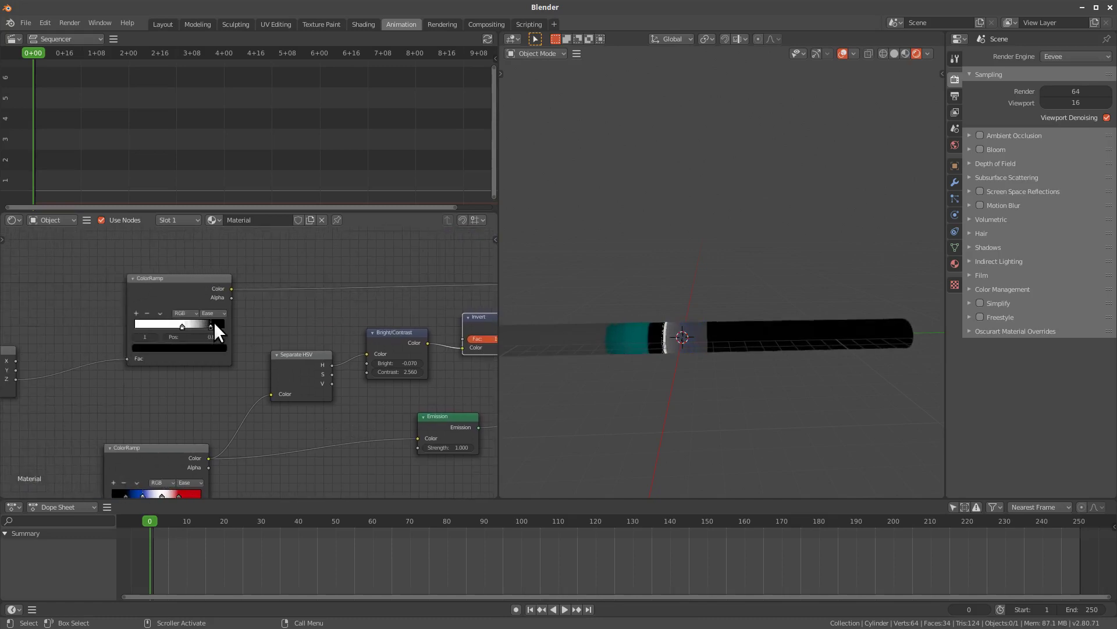
drag(241, 322, 219, 331)
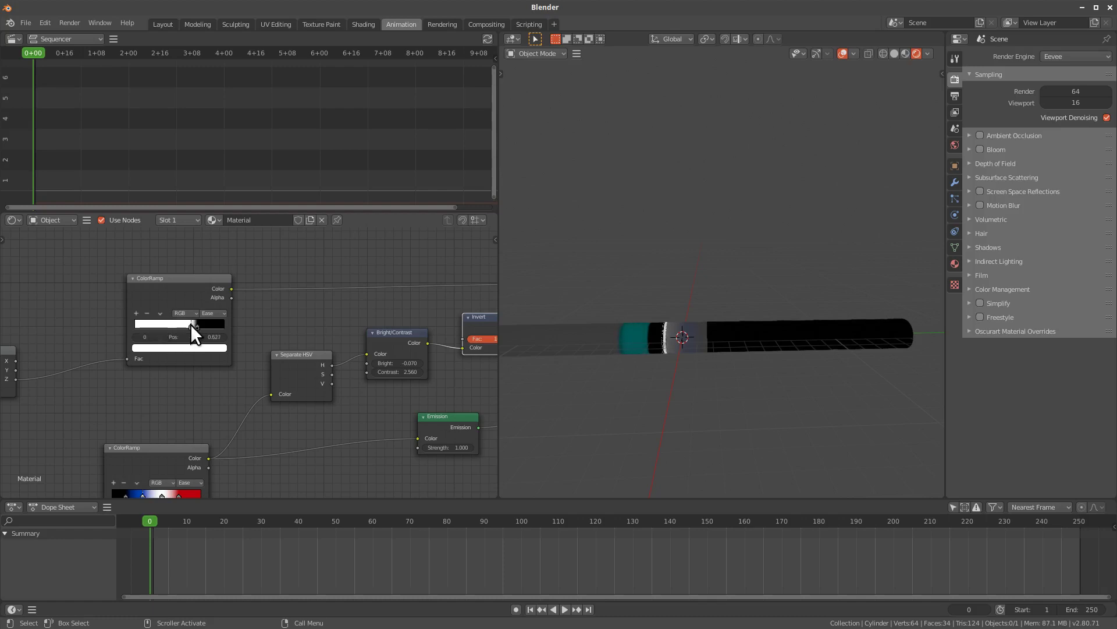
drag(186, 330, 187, 327)
mouse_move(434, 390)
ctrl+middle_down()
mouse_move(375, 423)
mouse_move(404, 401)
ctrl+middle_up()
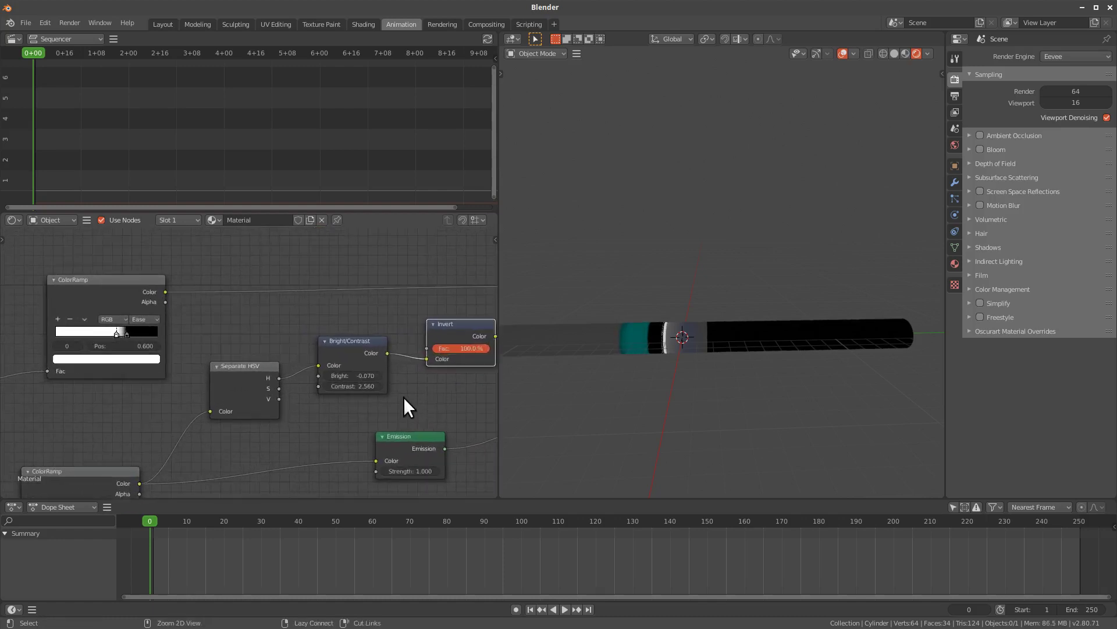
mouse_move(358, 375)
mouse_down()
mouse_move(368, 375)
mouse_move(352, 387)
mouse_up()
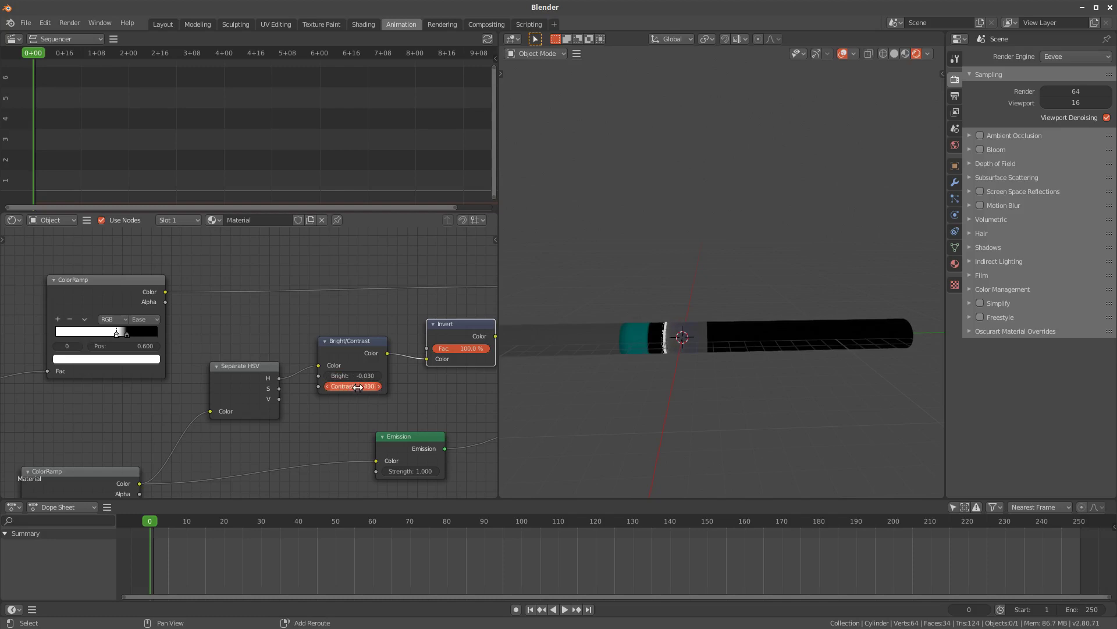
scroll(384, 431, down, 2)
Move Material Output and Mix Shader down-right, then scrub the reference animation toward frame 216
scroll(364, 425, down, 3)
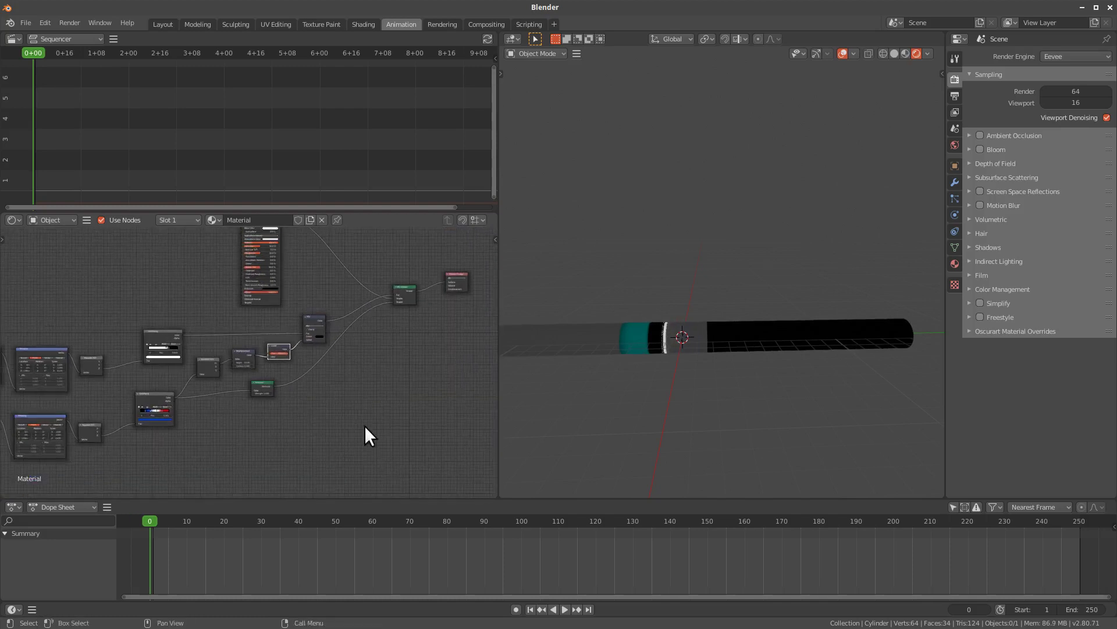
scroll(329, 421, down, 2)
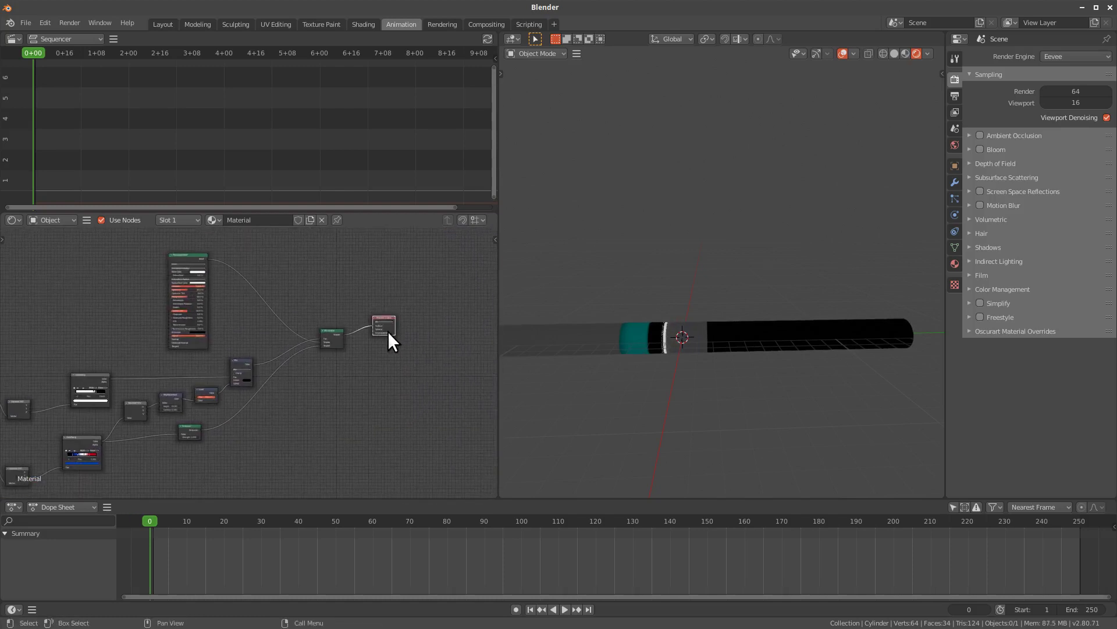
drag(389, 331, 410, 350)
drag(338, 330, 351, 351)
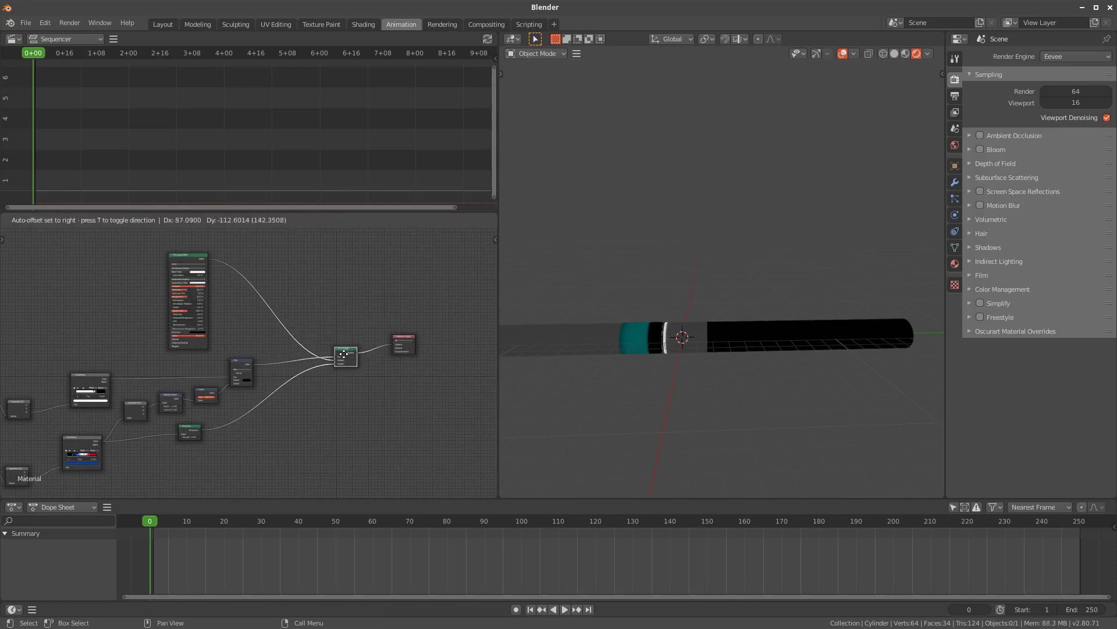
middle_drag(251, 434, 342, 396)
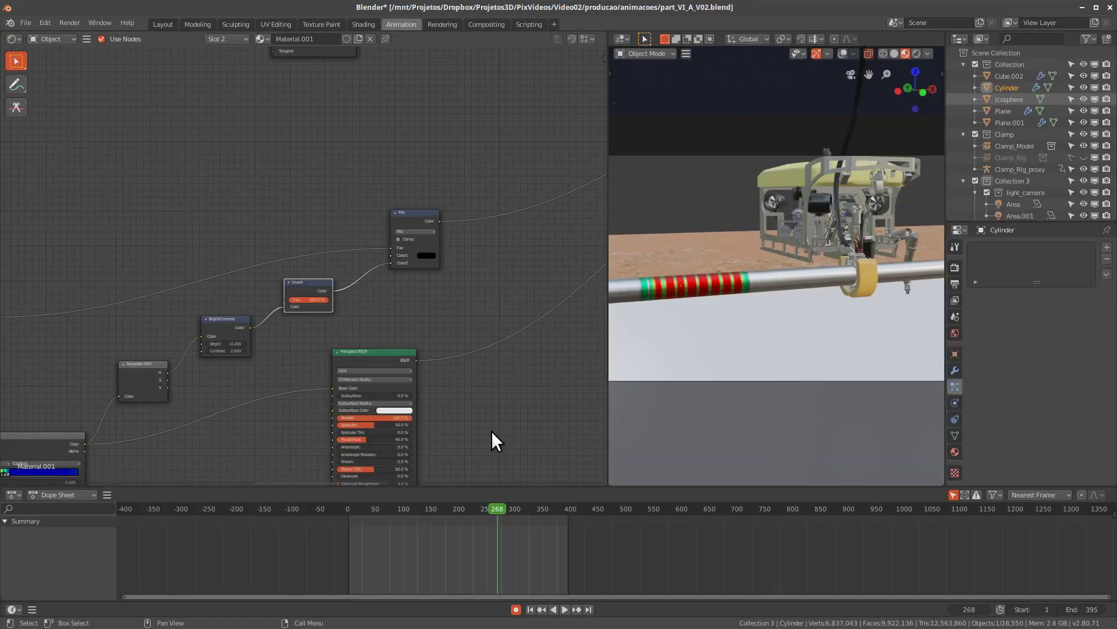
mouse_move(495, 560)
mouse_down()
mouse_move(465, 564)
mouse_move(491, 561)
mouse_up()
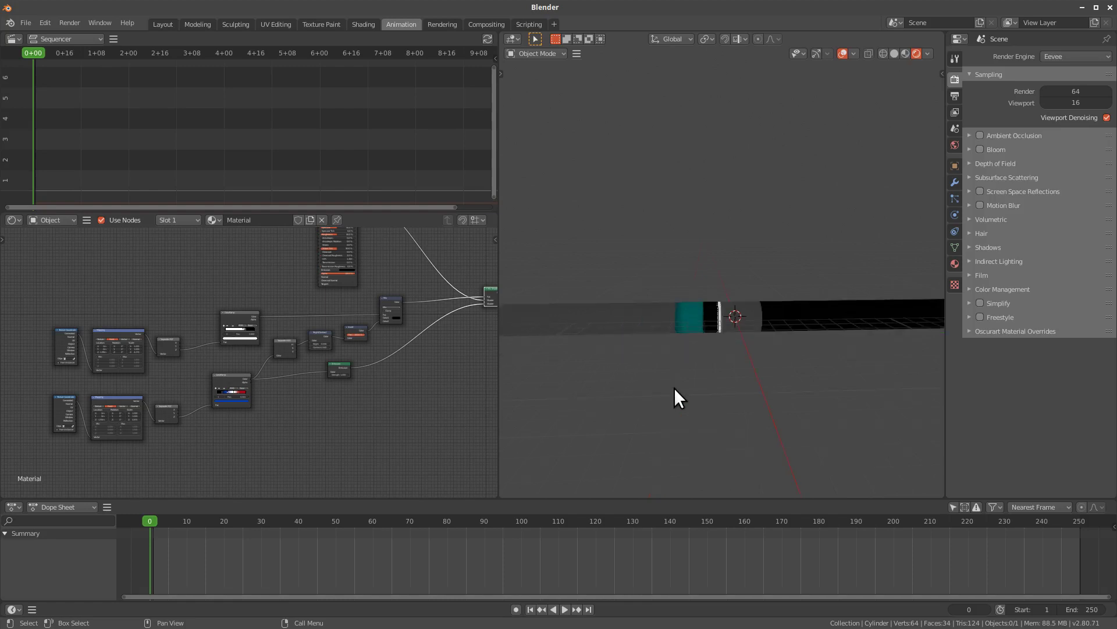
Show the cylinder diagonally in Material Preview shading and reposition the Invert node
mouse_move(674, 388)
middle_down()
mouse_move(740, 391)
mouse_move(736, 464)
middle_up()
key(z)
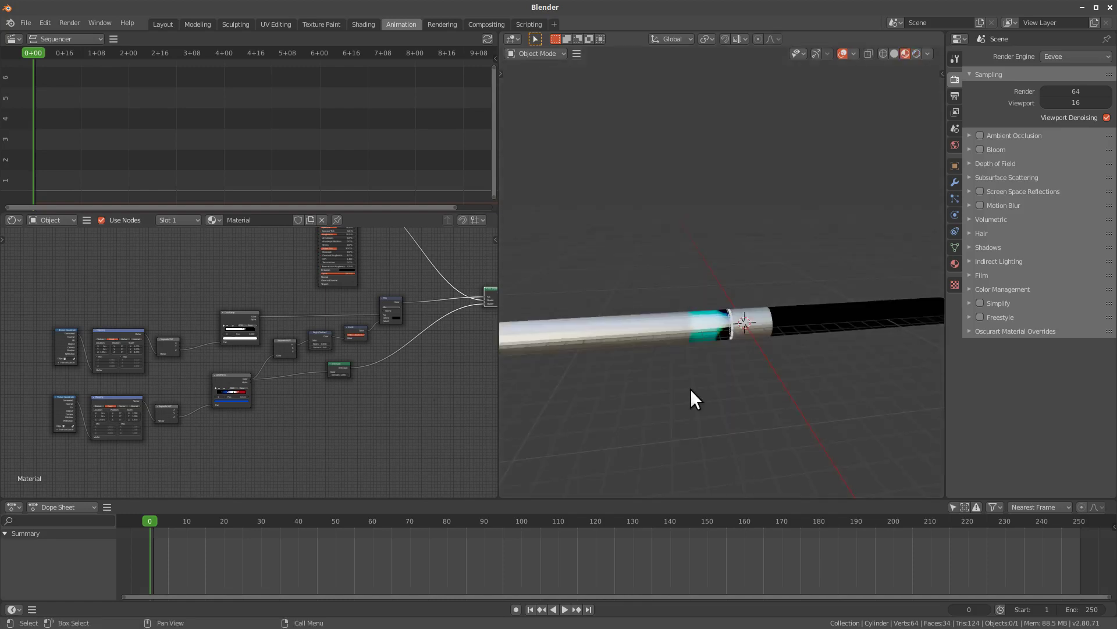
scroll(401, 403, up, 2)
scroll(285, 446, up, 2)
mouse_move(284, 417)
mouse_down()
mouse_move(263, 422)
mouse_move(299, 409)
mouse_up()
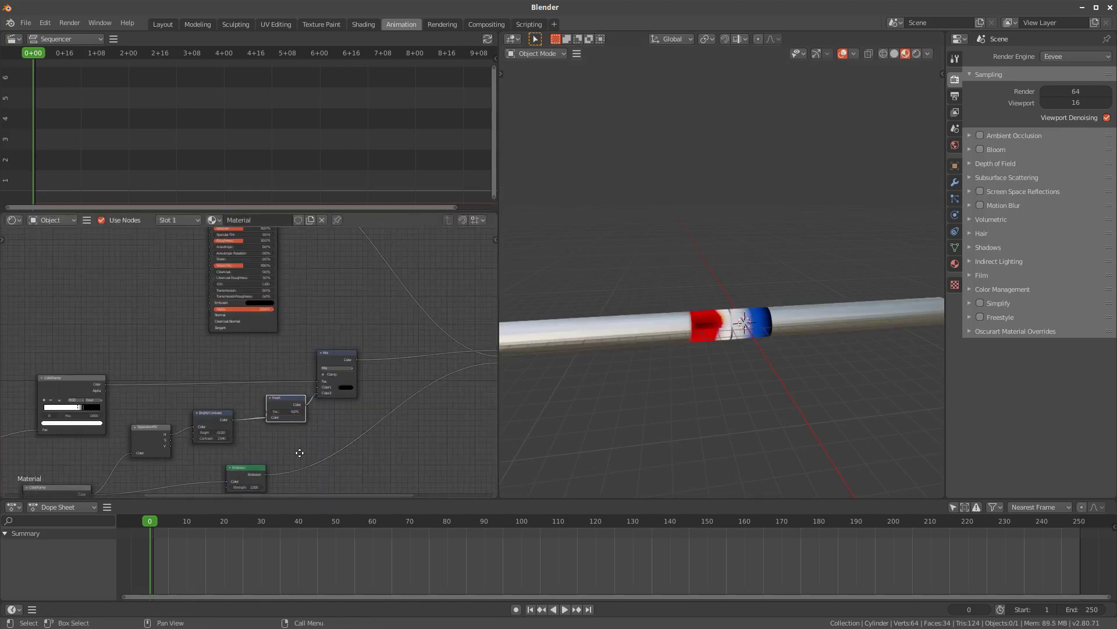
middle_drag(300, 452, 376, 428)
Shift the black ramp stop to 0.232 and select the red stop
scroll(330, 428, up, 5)
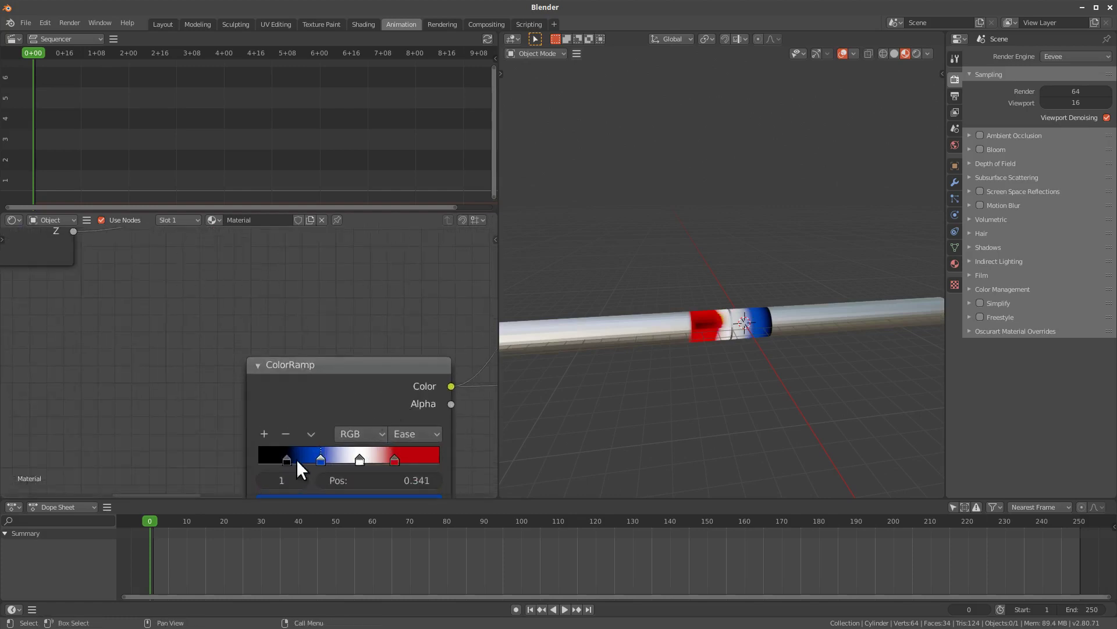
mouse_move(295, 459)
mouse_down()
mouse_move(253, 465)
mouse_move(379, 456)
mouse_up()
click(395, 459)
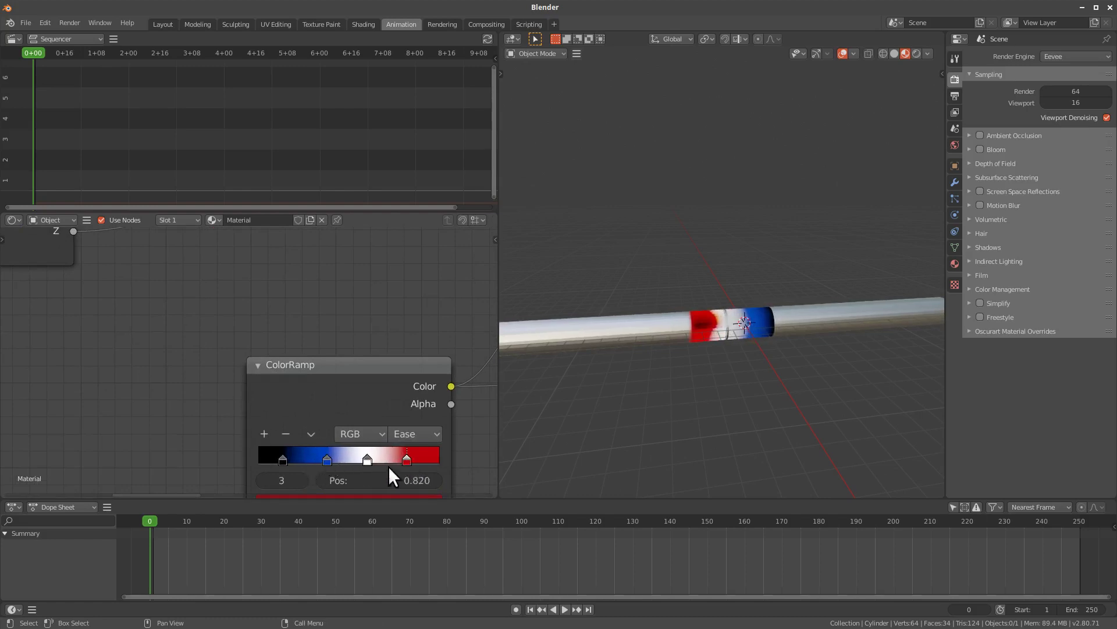
Change the Mapping node's Z location to -0.83m to slide the band
scroll(395, 407, down, 5)
scroll(401, 361, left, 4)
scroll(361, 402, down, 3)
scroll(312, 424, down, 1)
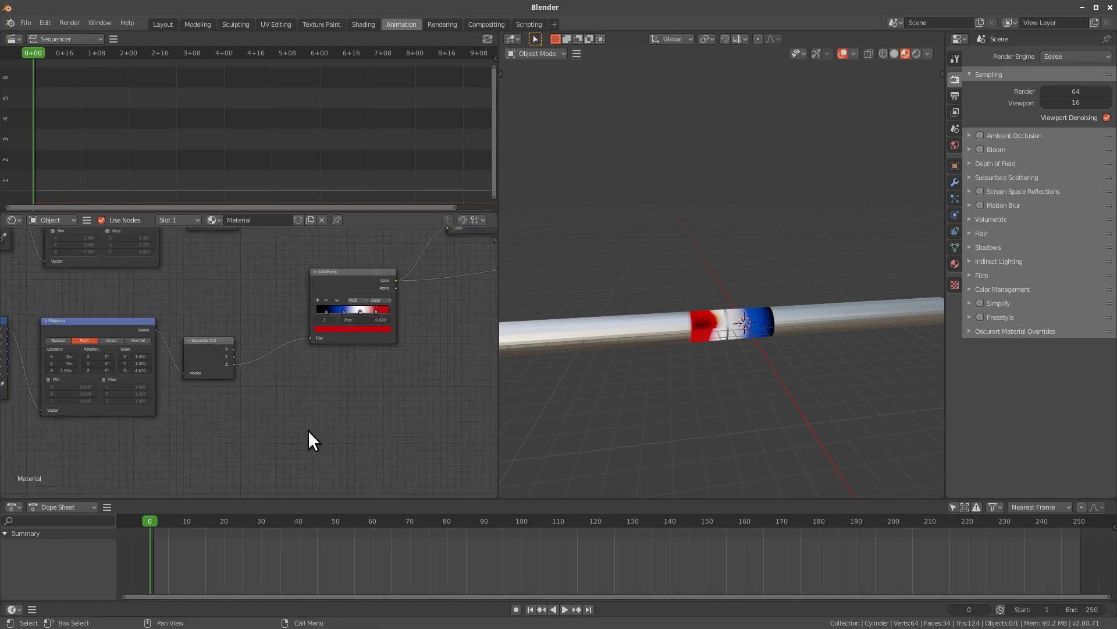
scroll(242, 447, left, 5)
scroll(332, 448, up, 4)
scroll(210, 390, up, 1)
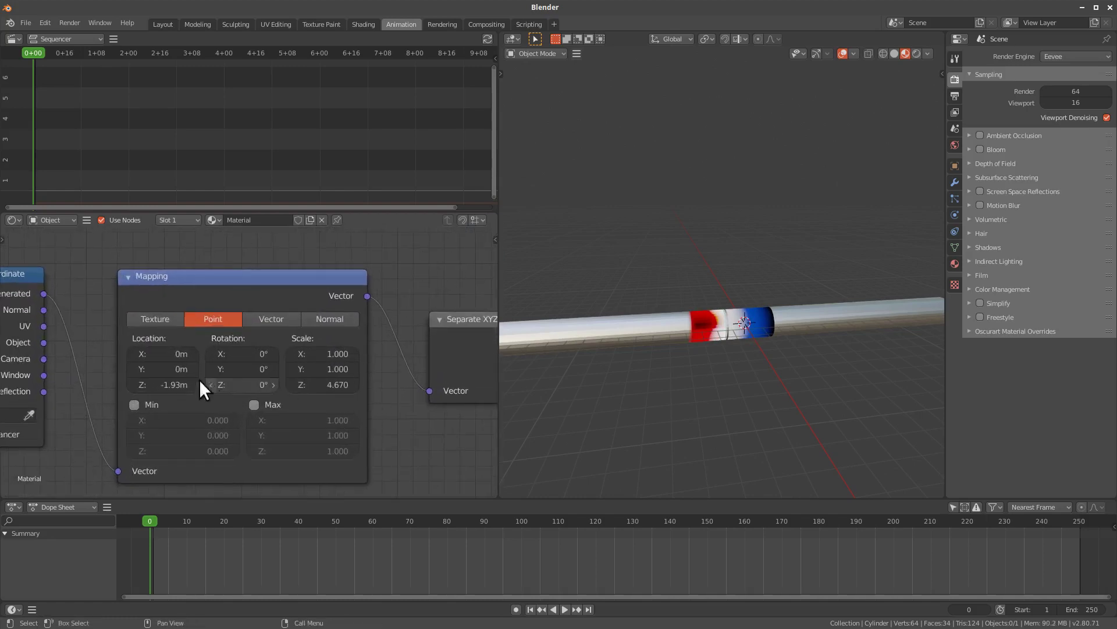
mouse_move(174, 371)
mouse_down()
mouse_move(195, 355)
mouse_move(166, 391)
mouse_up()
Add a pink stop to the ColorRamp at 0.701
middle_drag(489, 385, 304, 411)
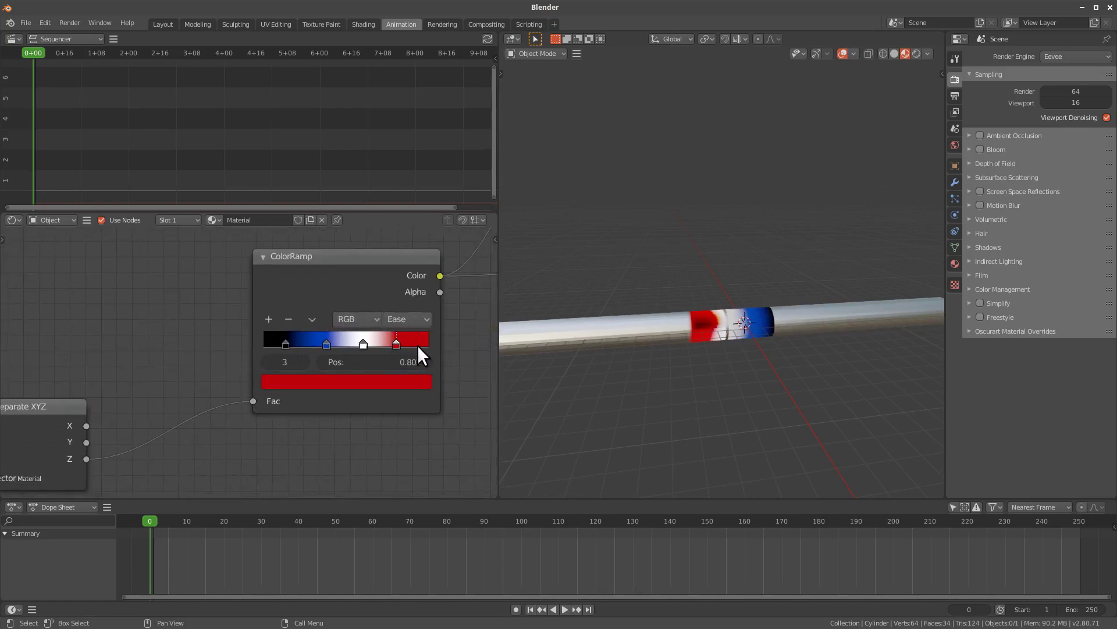
click(268, 319)
drag(368, 352, 388, 349)
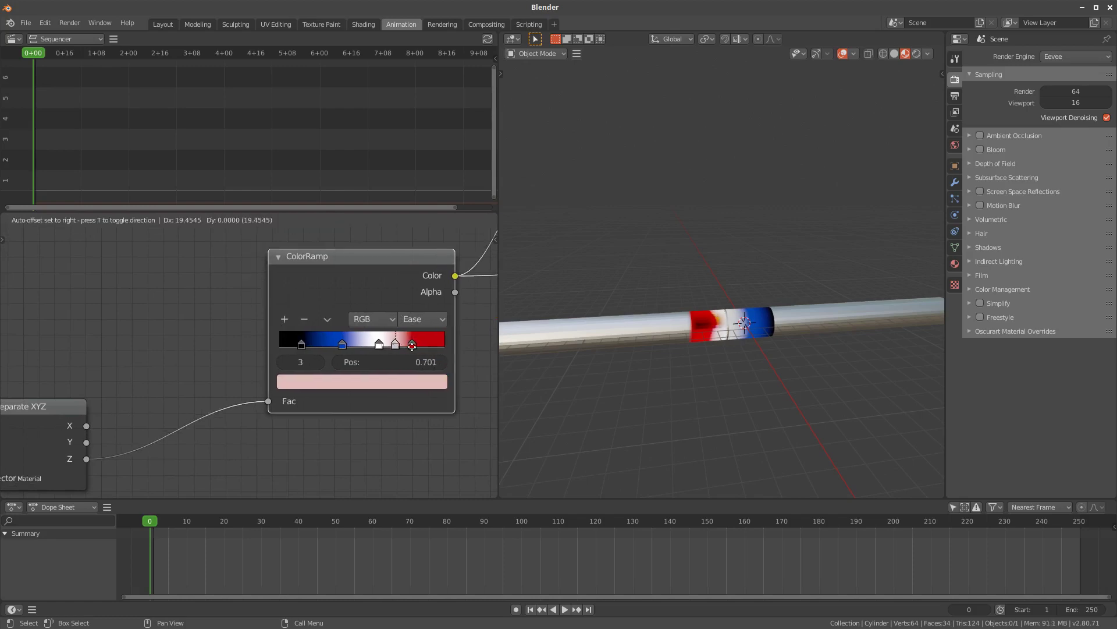
key(Escape)
Move the last ramp stop to 1.000, make it pure black, and nudge red left
drag(432, 349, 446, 347)
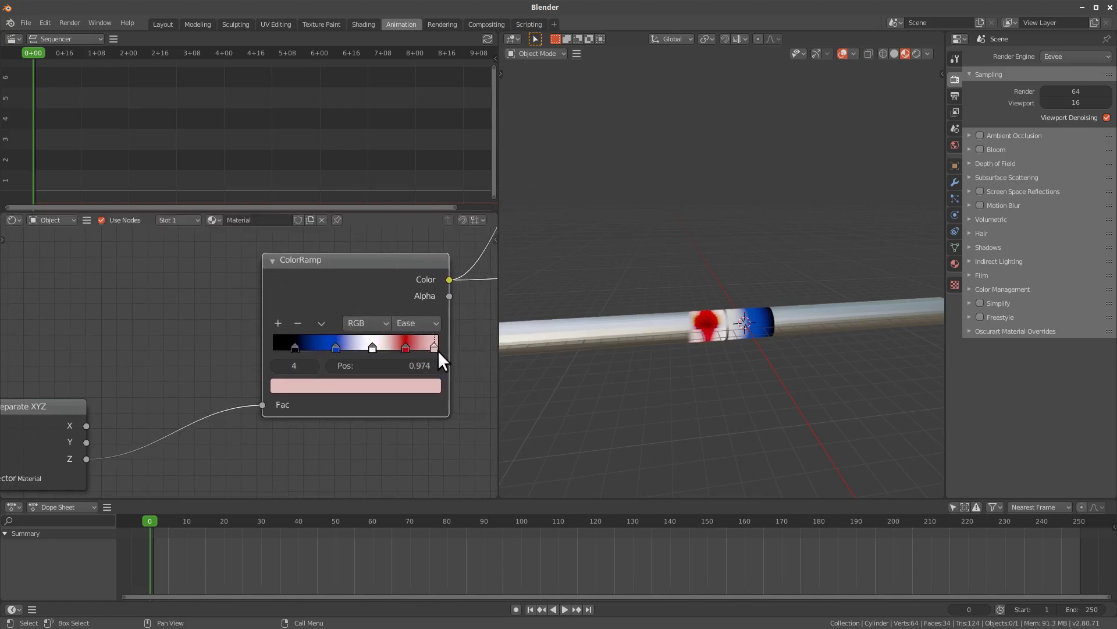
click(399, 383)
click(407, 281)
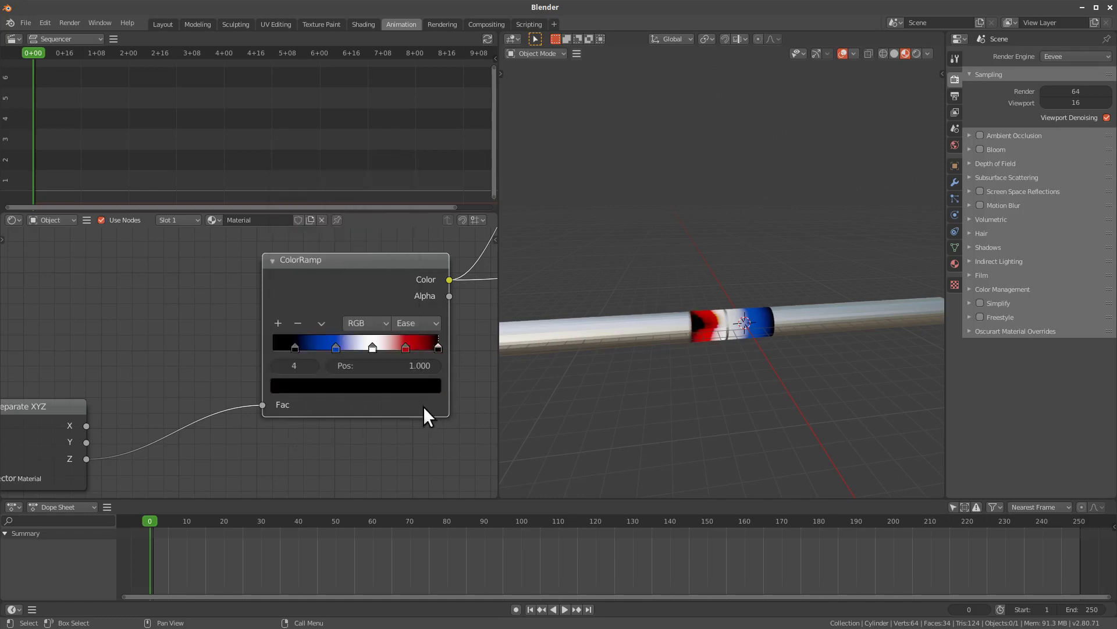
middle_drag(424, 406, 411, 409)
mouse_move(393, 349)
mouse_down()
mouse_move(409, 348)
mouse_move(401, 349)
mouse_up()
scroll(330, 385, down, 3)
scroll(330, 386, left, 5)
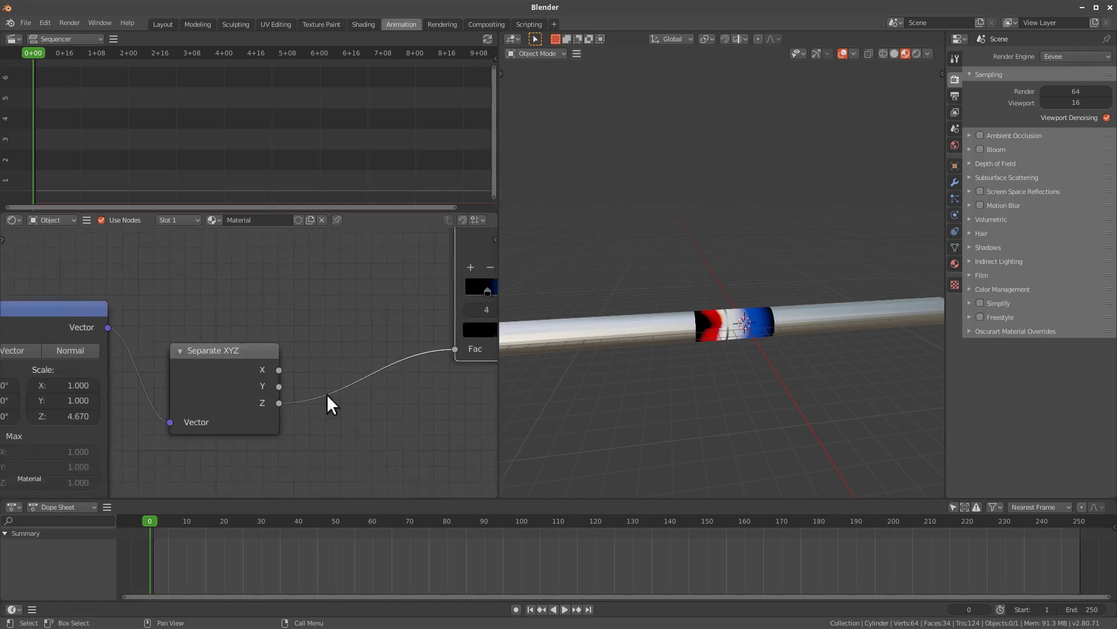
scroll(326, 394, left, 8)
scroll(277, 407, left, 5)
Slide the band via Mapping Location Z and move the black stops to 0.200 and 0.891
mouse_move(192, 403)
mouse_down()
mouse_move(204, 409)
mouse_move(203, 396)
mouse_up()
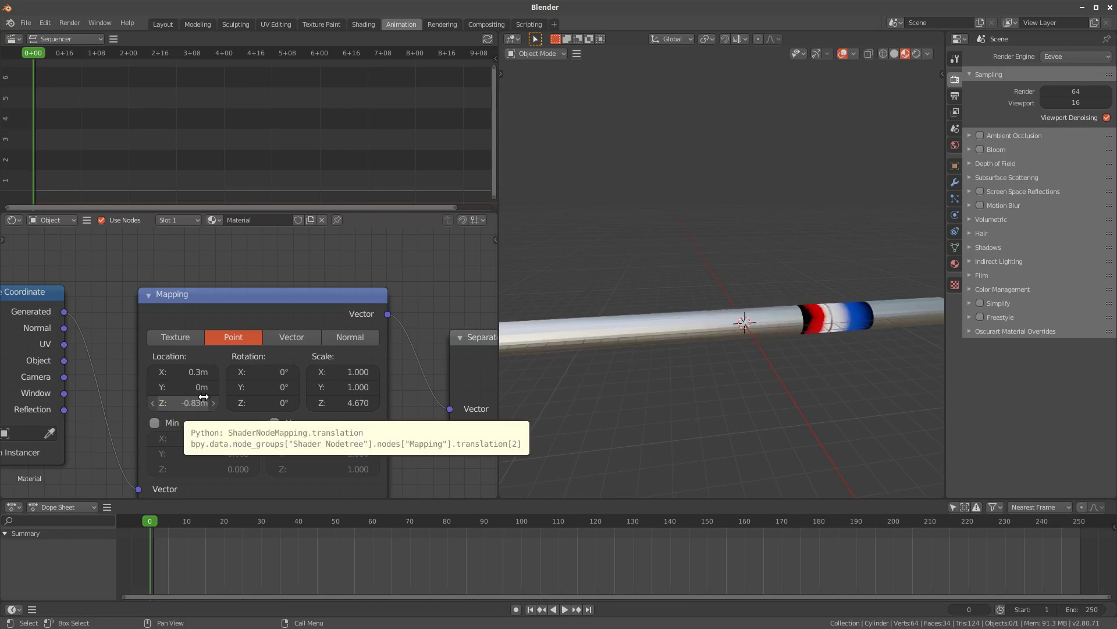
mouse_move(204, 397)
middle_down()
mouse_move(429, 395)
mouse_move(327, 396)
middle_up()
mouse_move(295, 354)
mouse_down()
mouse_move(252, 358)
mouse_move(285, 358)
mouse_up()
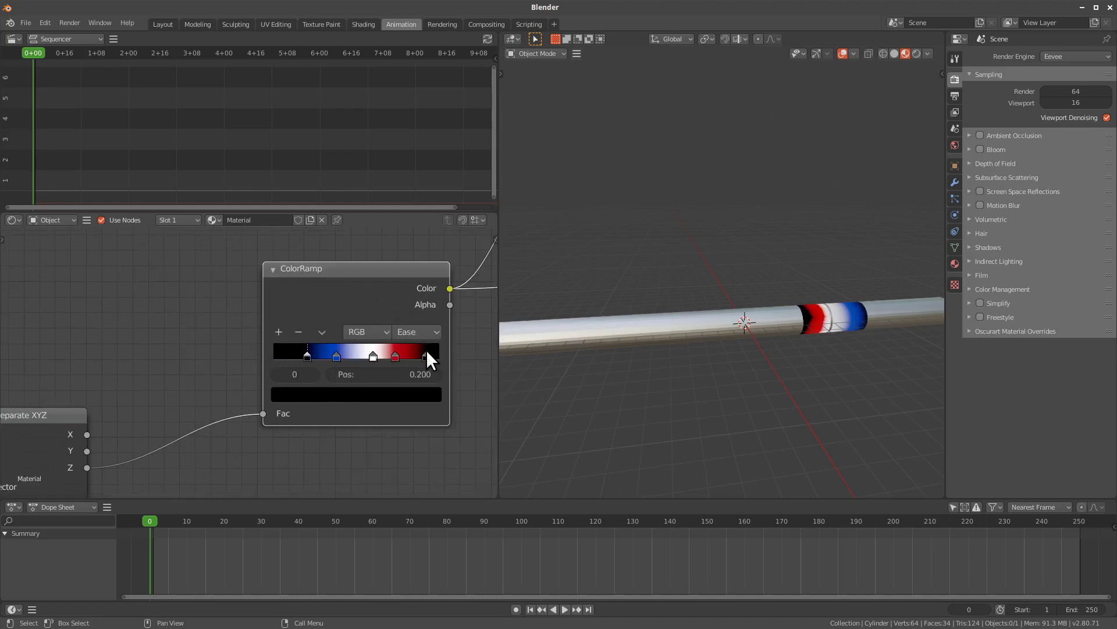
drag(426, 355, 413, 356)
key(alt+Tab)
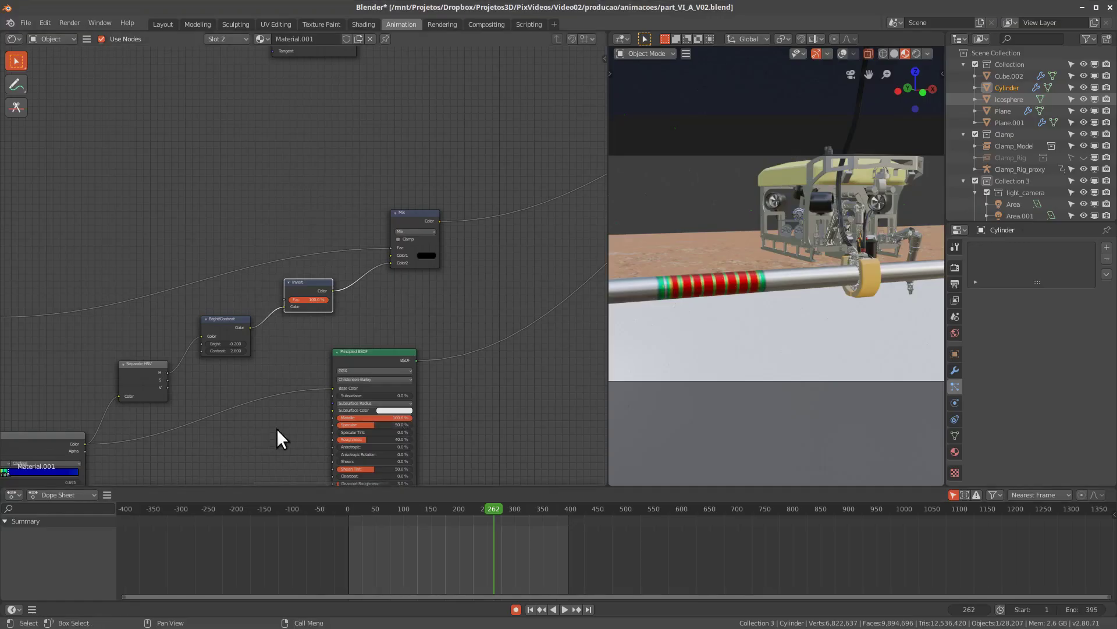
Inspect the reference file's red-green stripe ColorRamp, then return to the working pipe's ColorRamp
mouse_move(277, 428)
middle_down()
mouse_move(297, 377)
mouse_move(343, 397)
middle_up()
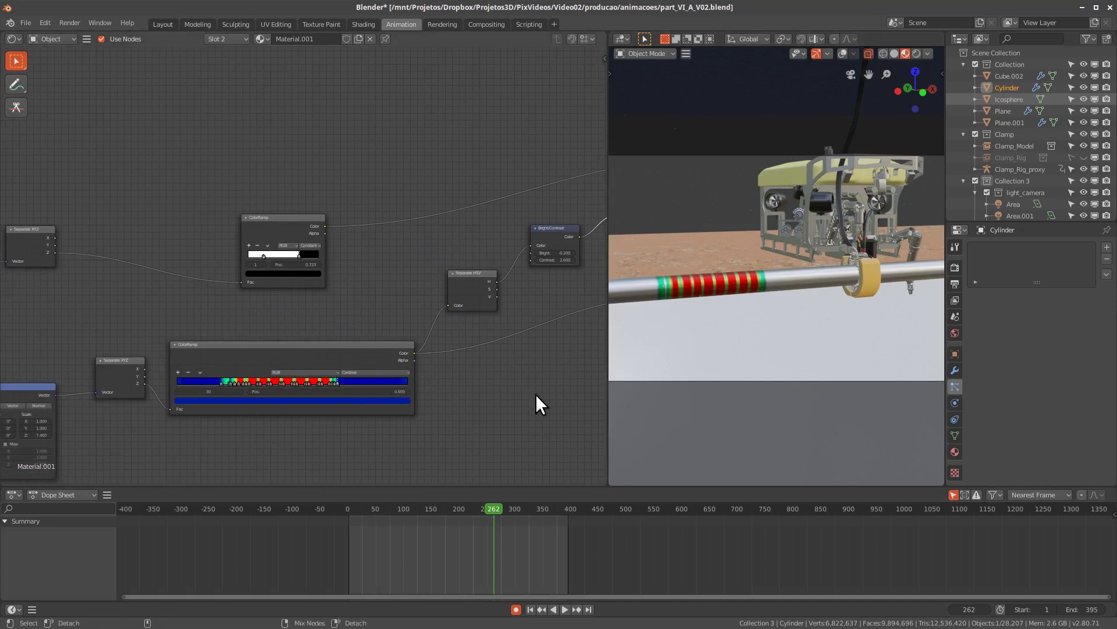
key(alt+Tab)
middle_drag(387, 403, 351, 425)
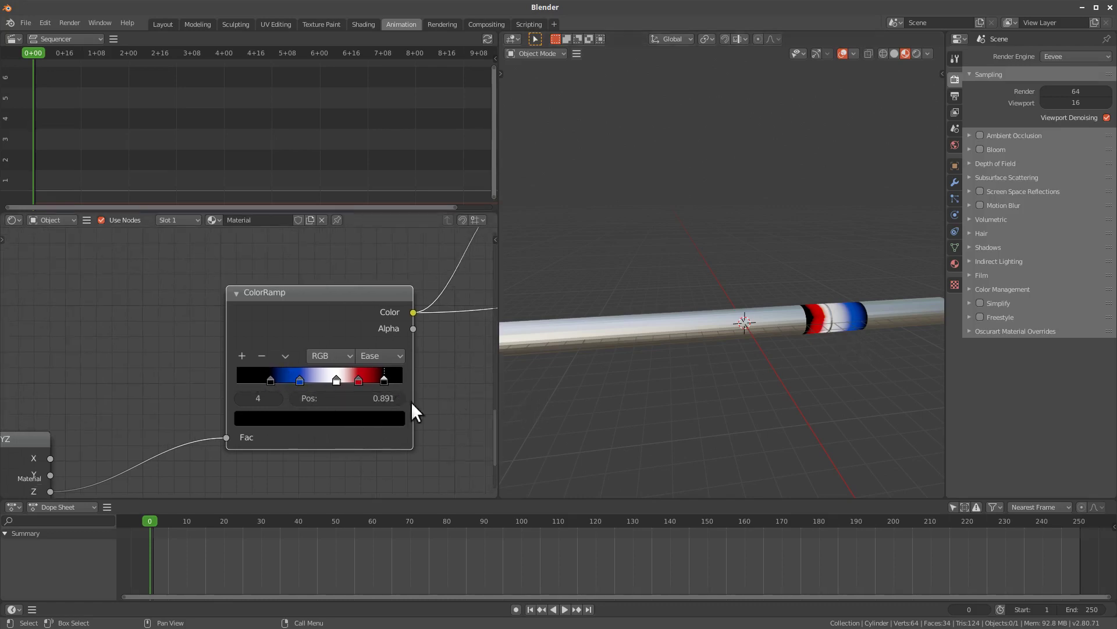
Slide the stripe band further along the pipe with the Mapping Location Z
ctrl+scroll(410, 372, left, 5)
ctrl+scroll(384, 361, left, 5)
ctrl+scroll(314, 372, left, 2)
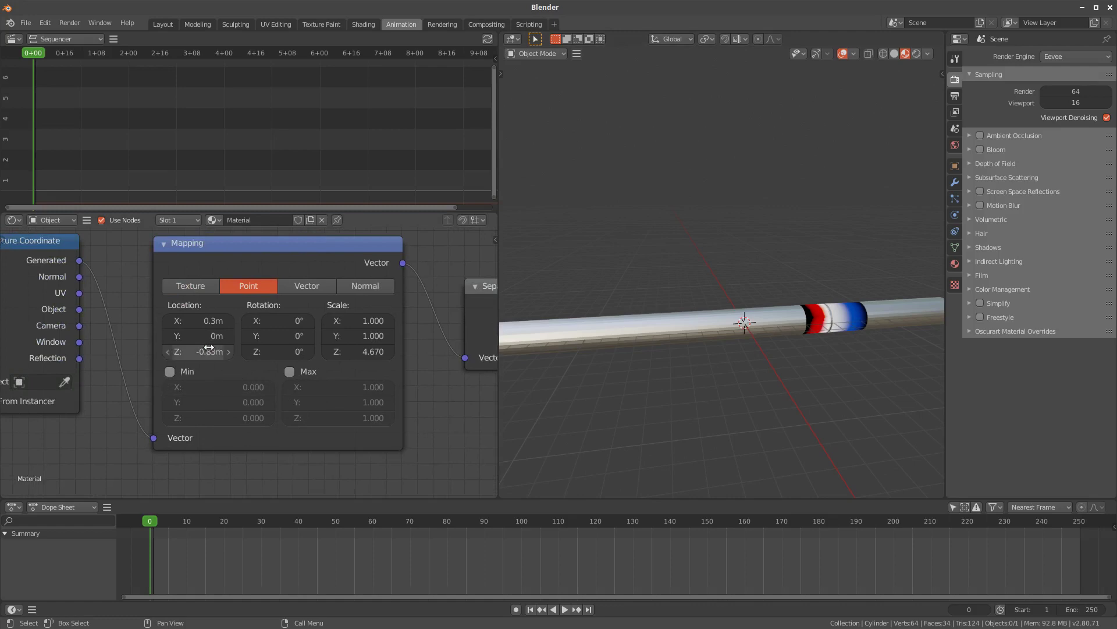
drag(209, 348, 204, 355)
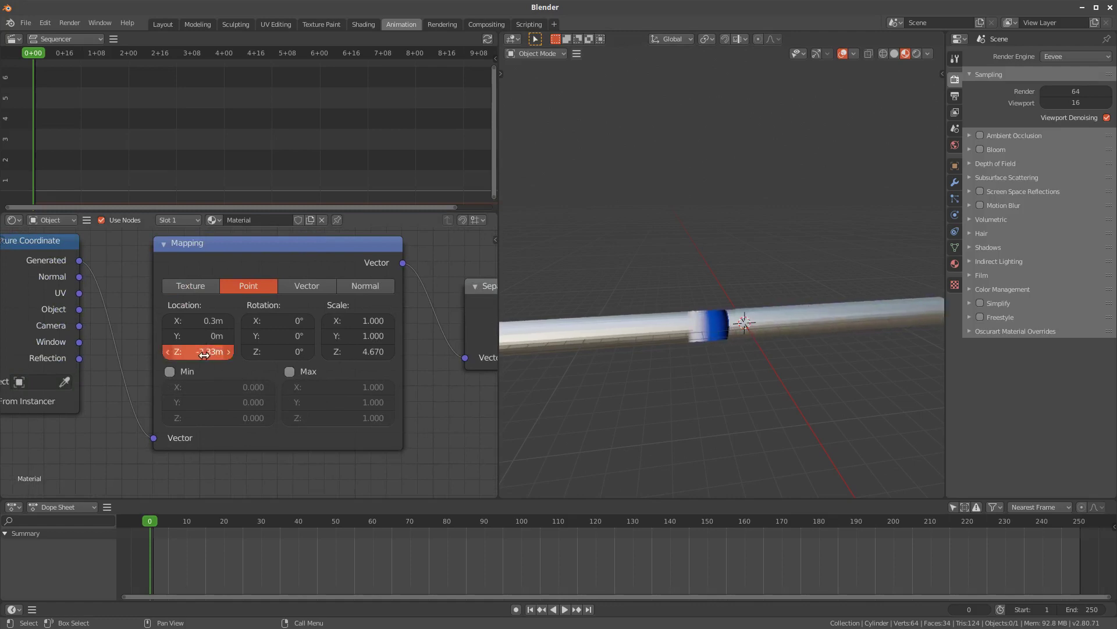
Drag the mask ColorRamp stop right to widen the white part of the mask
middle_drag(492, 248, 354, 396)
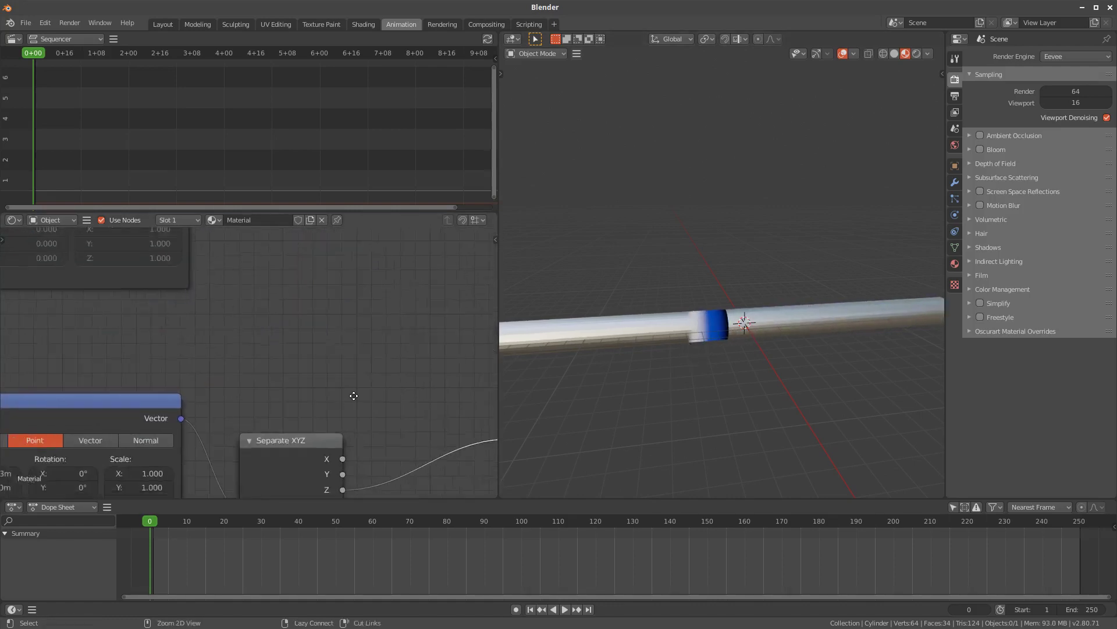
scroll(354, 395, down, 3)
scroll(343, 393, down, 2)
scroll(333, 390, up, 3)
scroll(314, 387, up, 2)
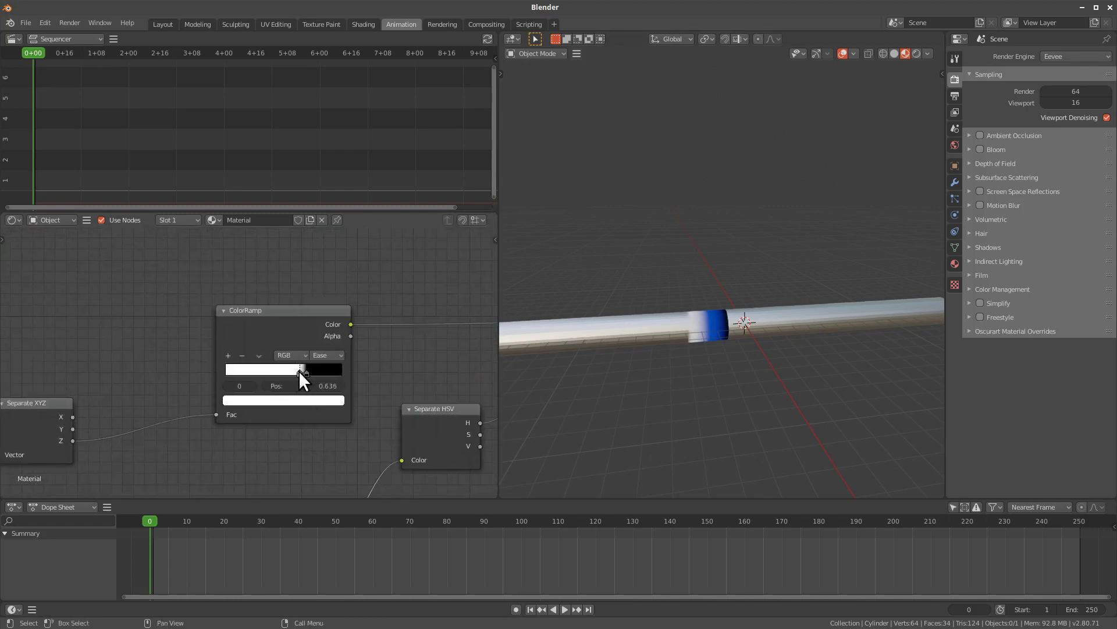
mouse_move(298, 371)
mouse_down()
mouse_move(348, 366)
mouse_move(318, 374)
mouse_up()
Set the second Mapping node's Z offset to -2.62m, moving the band along the pipe
ctrl+scroll(420, 386, up, 10)
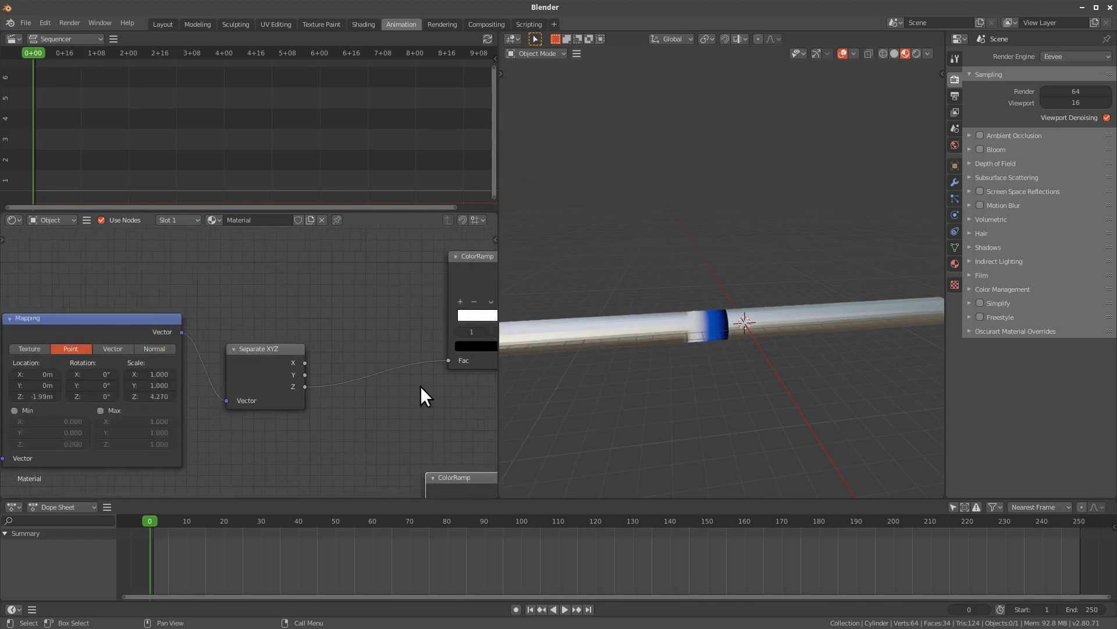
ctrl+scroll(311, 413, up, 8)
mouse_move(222, 396)
mouse_down()
mouse_move(184, 401)
mouse_move(267, 416)
mouse_move(178, 431)
mouse_up()
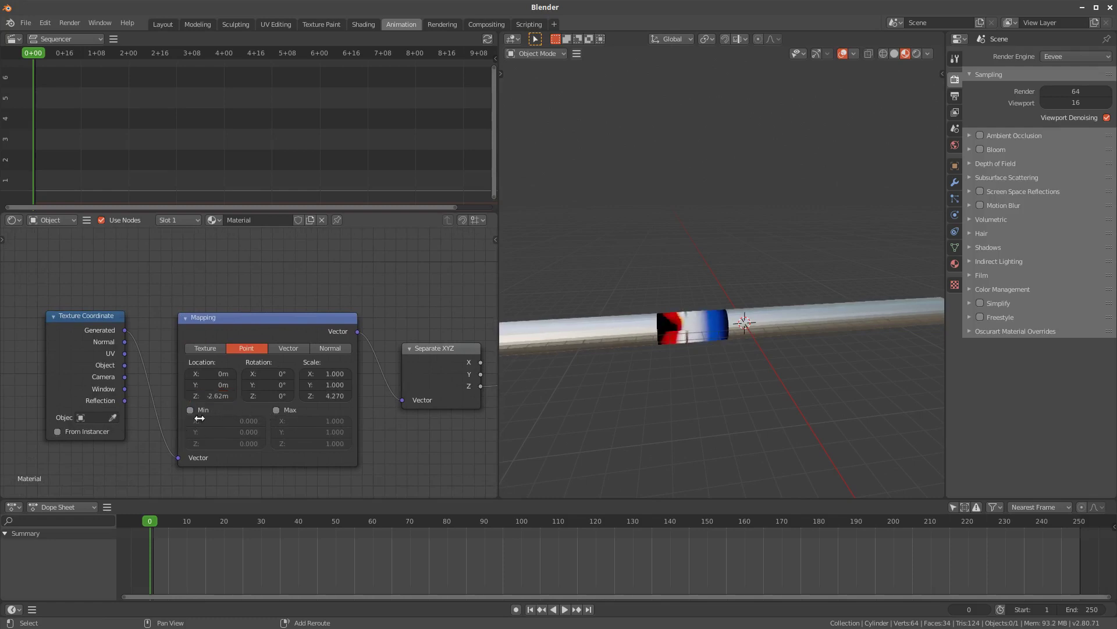
mouse_move(408, 488)
middle_down()
mouse_move(362, 398)
mouse_move(385, 318)
middle_up()
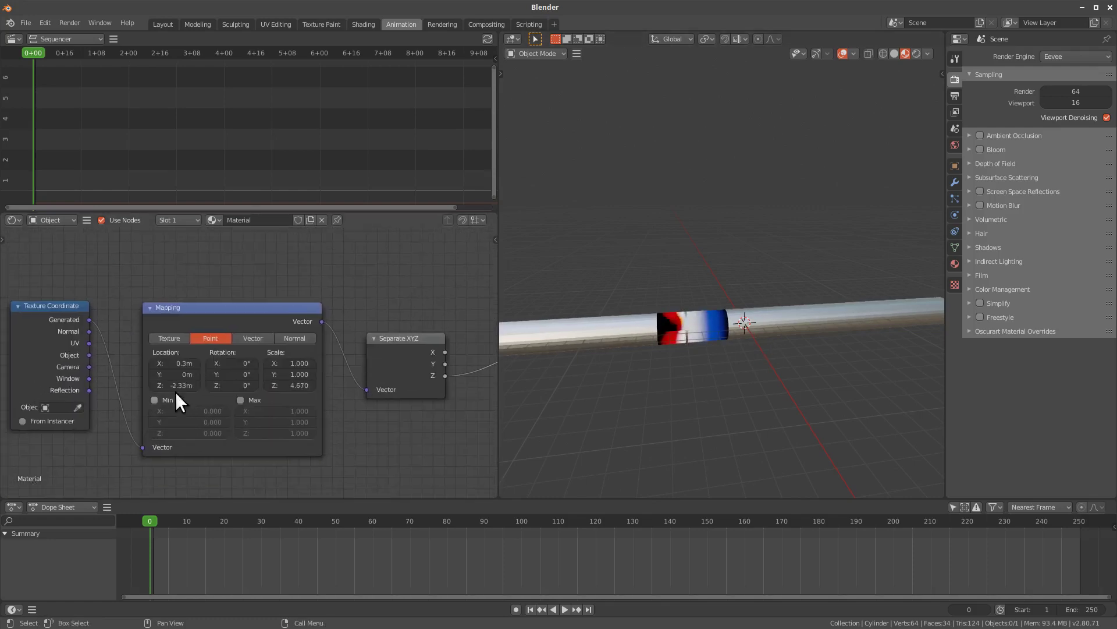
mouse_move(175, 386)
mouse_down()
mouse_move(120, 400)
mouse_move(299, 394)
mouse_move(120, 423)
mouse_move(363, 412)
mouse_move(174, 436)
mouse_move(124, 457)
mouse_move(205, 452)
mouse_move(225, 433)
mouse_up()
Check the stripe band in Rendered shading, then return to Material Preview
mouse_move(698, 358)
middle_down()
mouse_move(780, 387)
mouse_move(771, 406)
middle_up()
key(z)
click(779, 338)
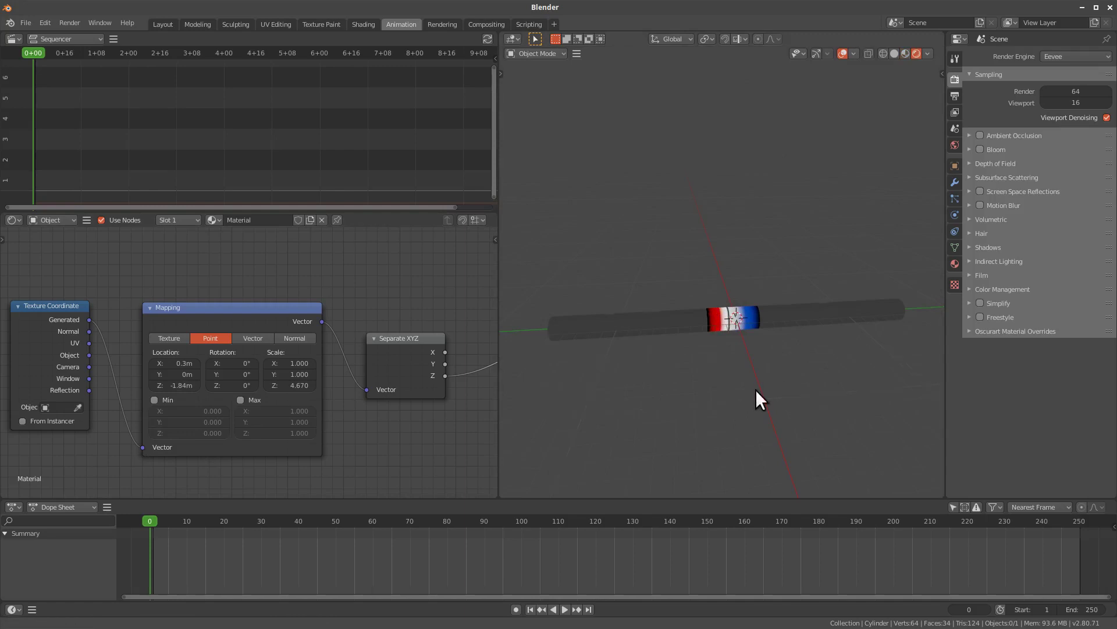
scroll(756, 390, up, 5)
mouse_move(832, 406)
middle_down()
mouse_move(802, 371)
mouse_move(835, 355)
mouse_move(819, 379)
middle_up()
key(z)
click(812, 460)
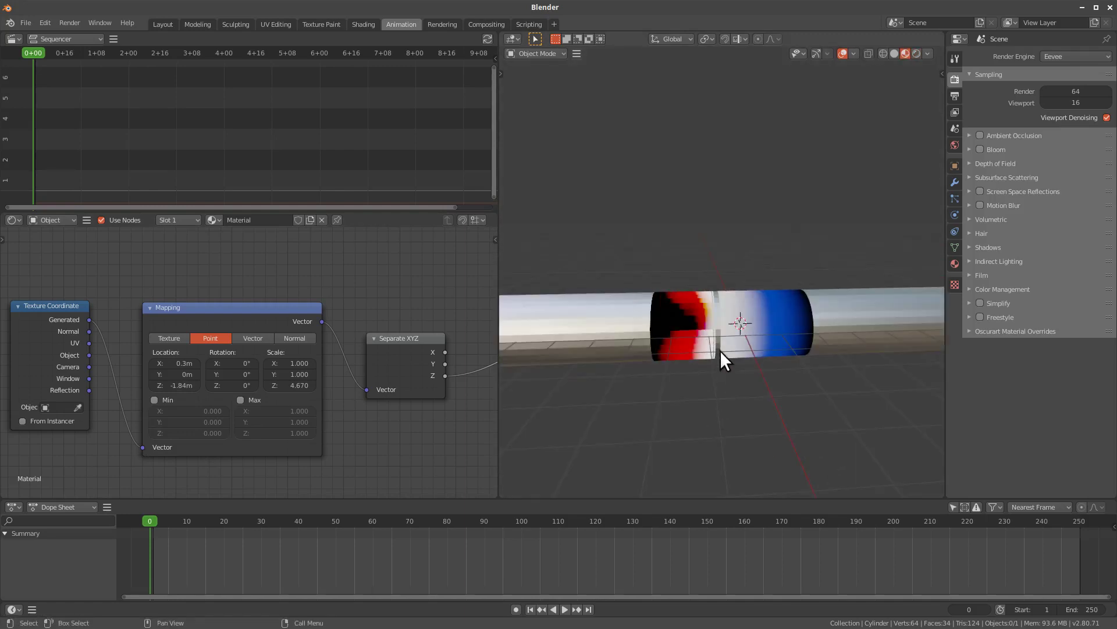
mouse_move(721, 351)
middle_down()
mouse_move(706, 414)
mouse_move(692, 384)
middle_up()
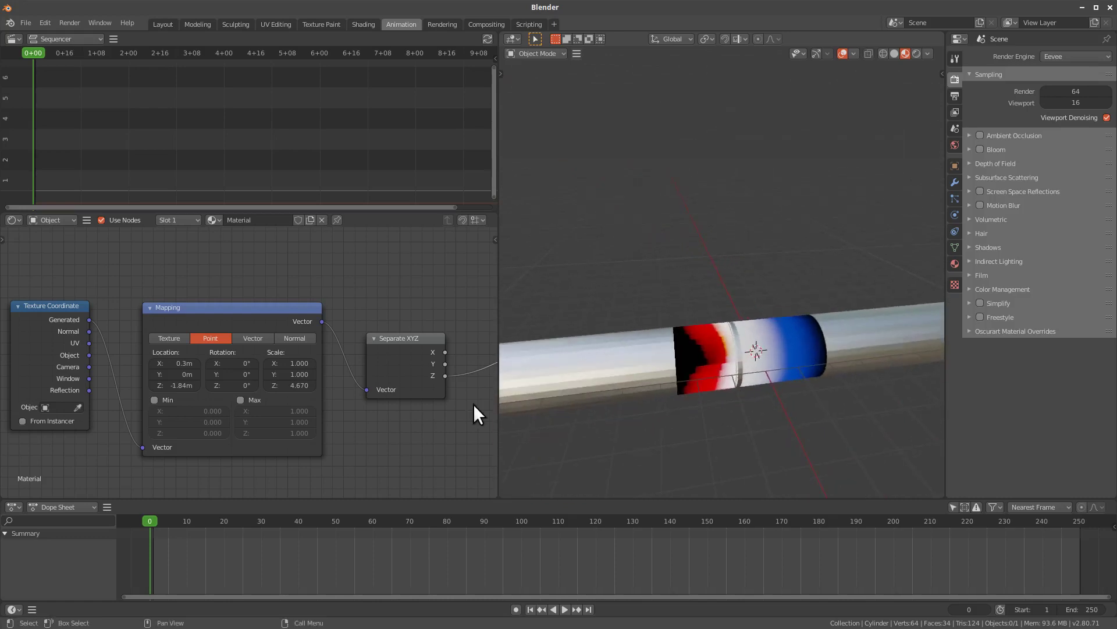
Raise the Emission strength to 6.800
middle_drag(473, 404, 131, 310)
middle_drag(99, 452, 267, 429)
drag(221, 391, 344, 393)
Raise emission to 42.100, then swap the shader to Principled BSDF and back to Emission
drag(241, 391, 330, 397)
click(215, 359)
key(shift+s)
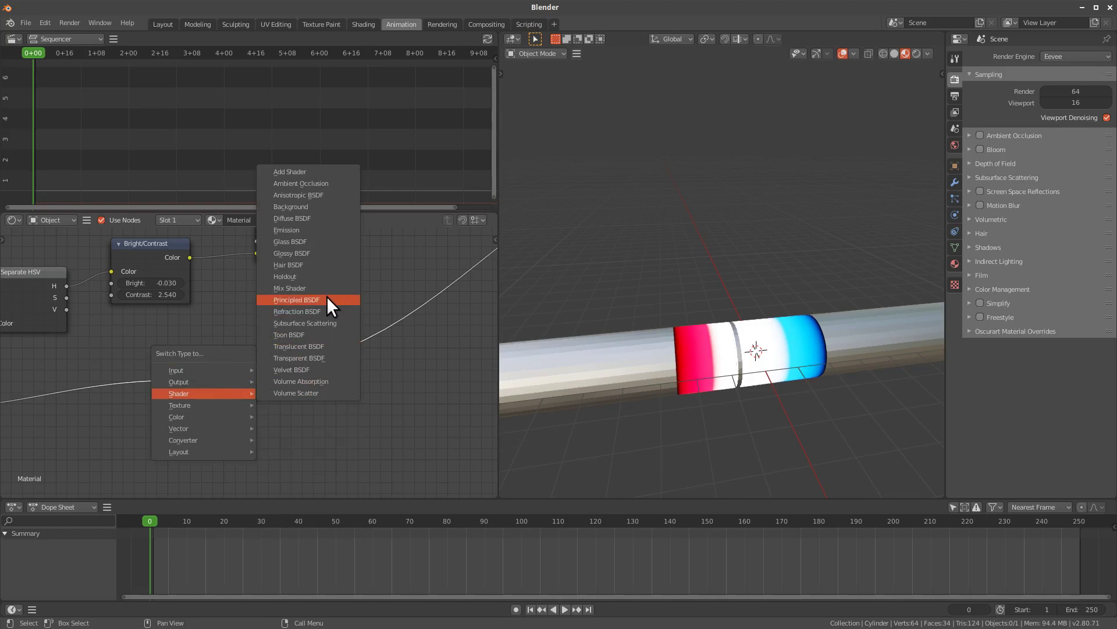
click(323, 299)
middle_drag(320, 424, 339, 411)
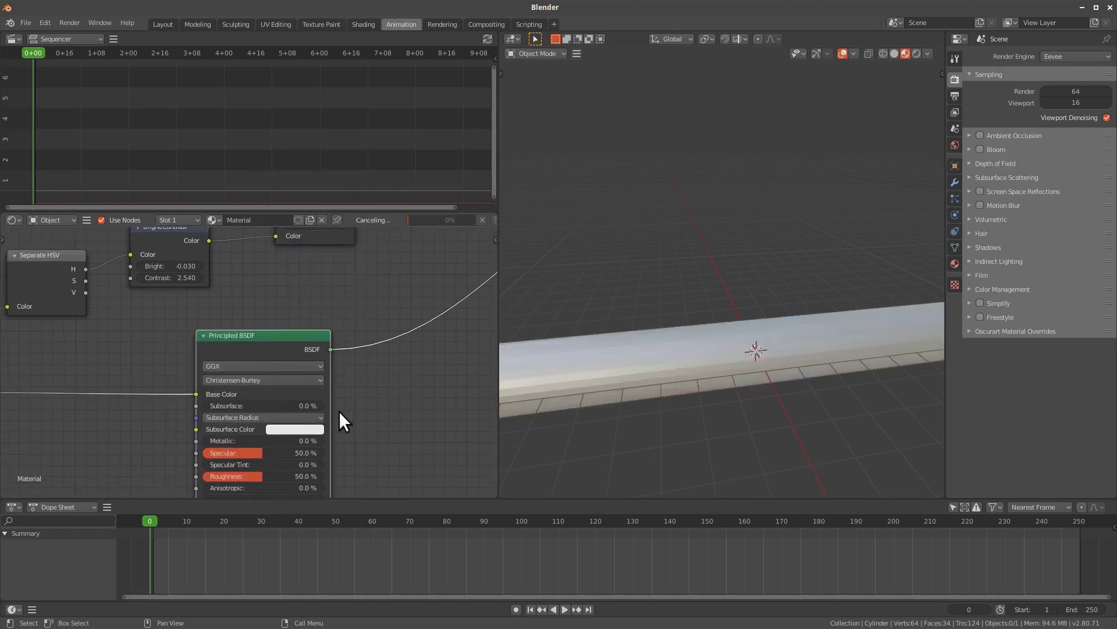
middle_drag(326, 450, 408, 418)
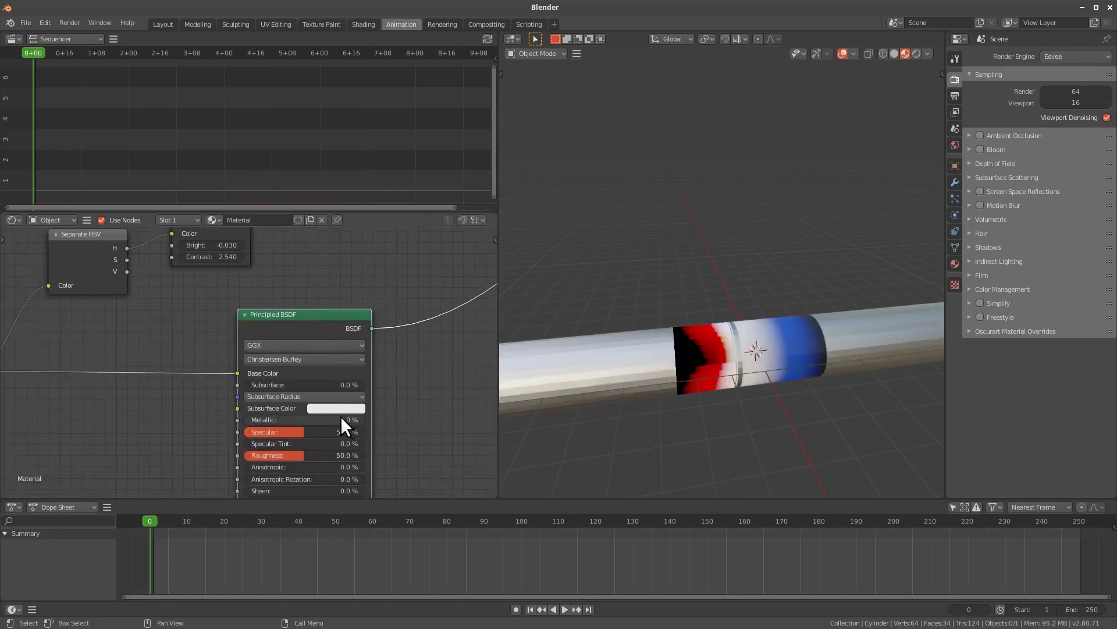
key(shift+s)
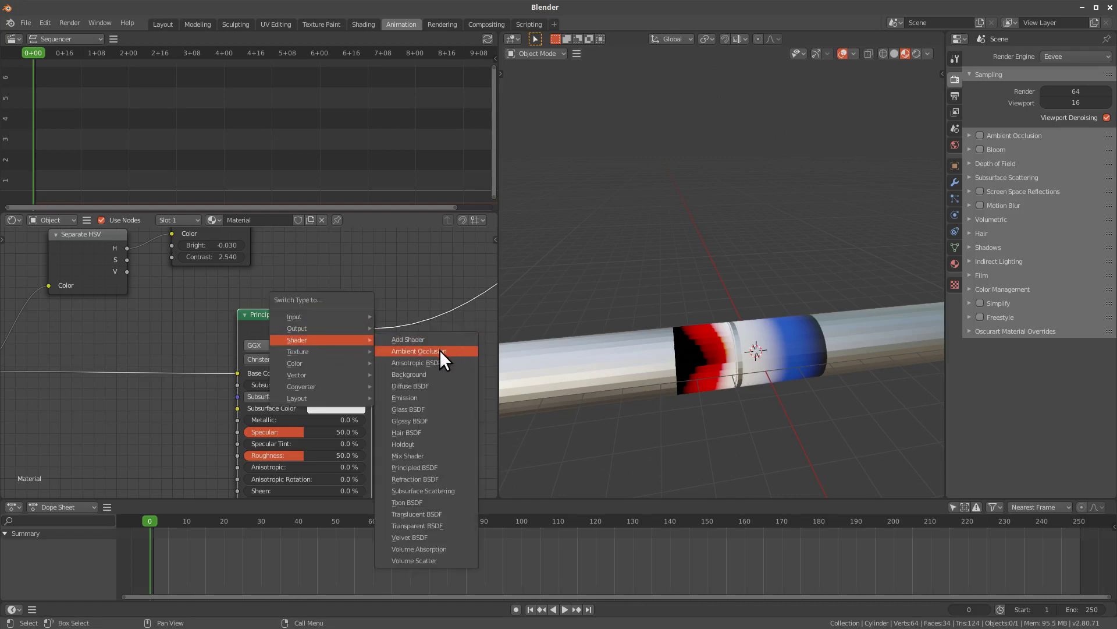
click(439, 397)
Set Emission strength to 70.400 and view the glowing band in Rendered shading
mouse_move(277, 354)
mouse_down()
mouse_move(477, 357)
mouse_move(752, 405)
mouse_up()
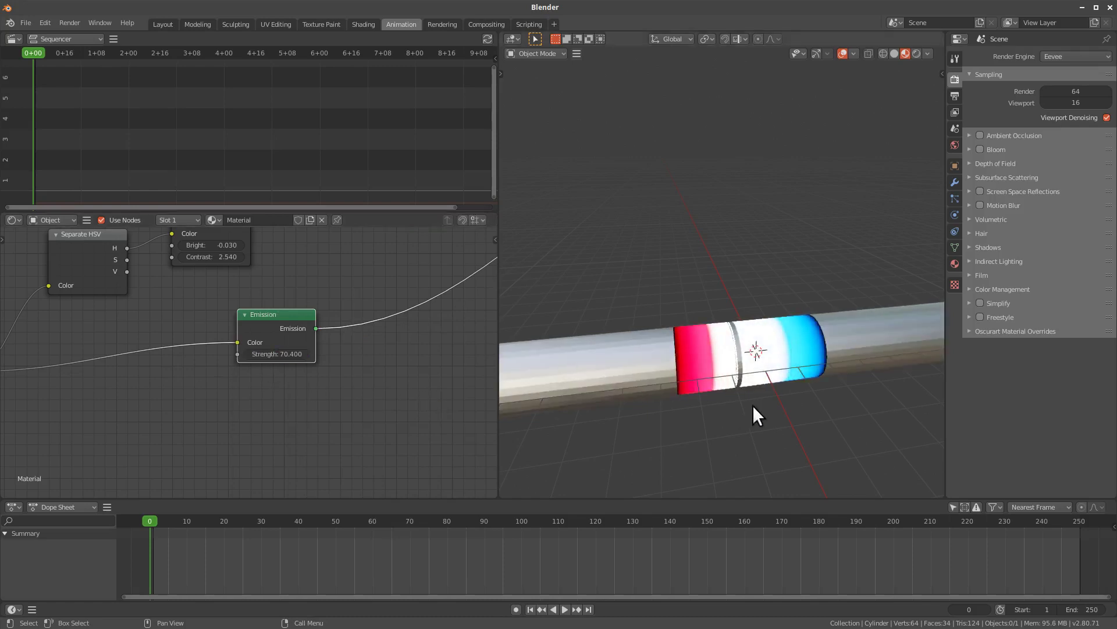
mouse_move(753, 405)
middle_down()
mouse_move(750, 420)
mouse_move(728, 391)
middle_up()
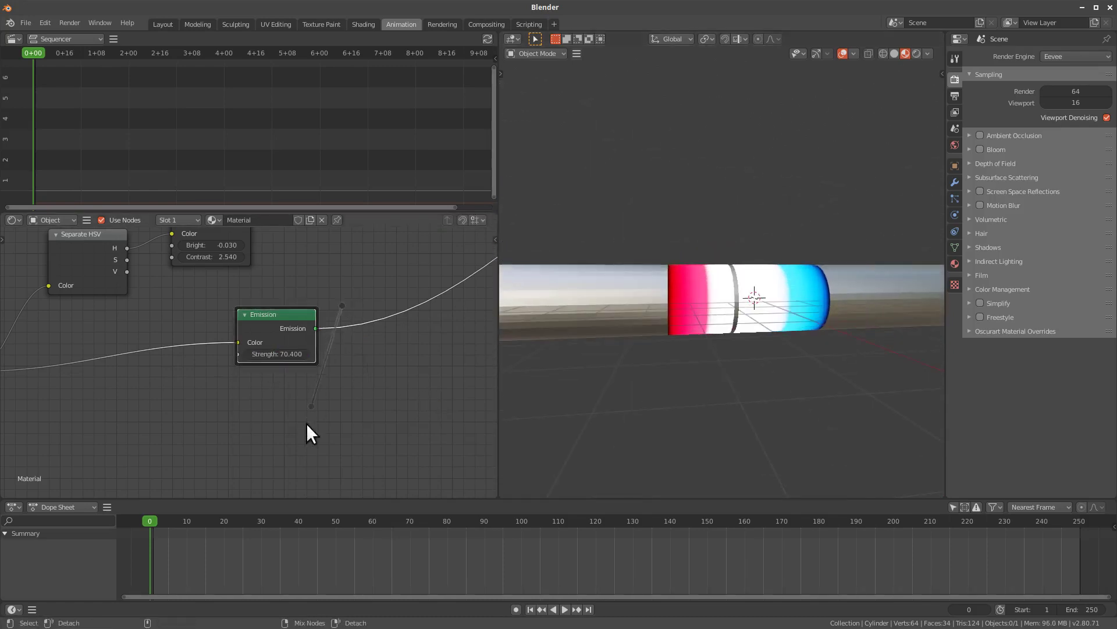
key(z)
click(747, 265)
mouse_move(756, 267)
middle_down()
mouse_move(795, 393)
mouse_move(834, 402)
mouse_move(825, 386)
mouse_move(761, 430)
mouse_move(756, 406)
mouse_move(774, 408)
middle_up()
Return to Material Preview and nudge the first black and blue ramp stops, active at 0.205
key(z)
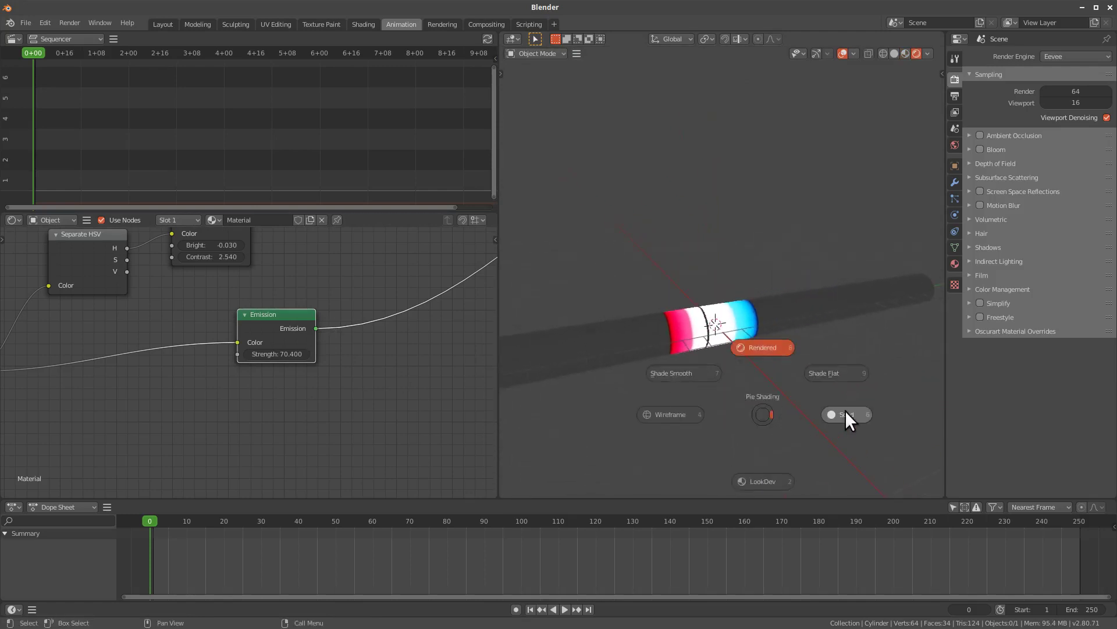
click(766, 472)
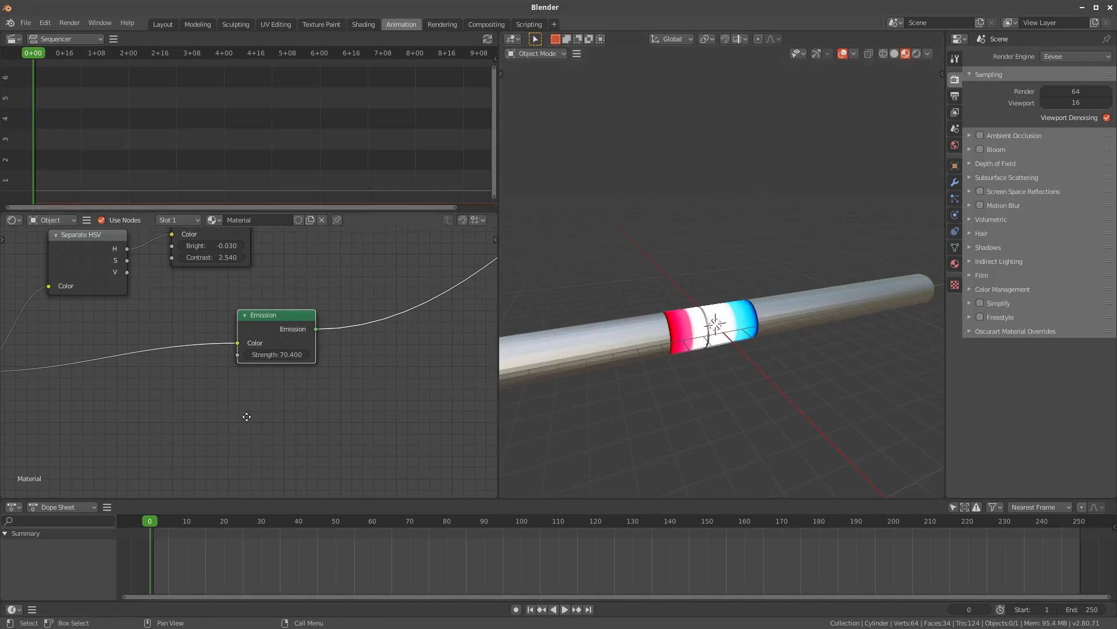
mouse_move(227, 377)
middle_down()
mouse_move(381, 404)
mouse_move(141, 493)
middle_up()
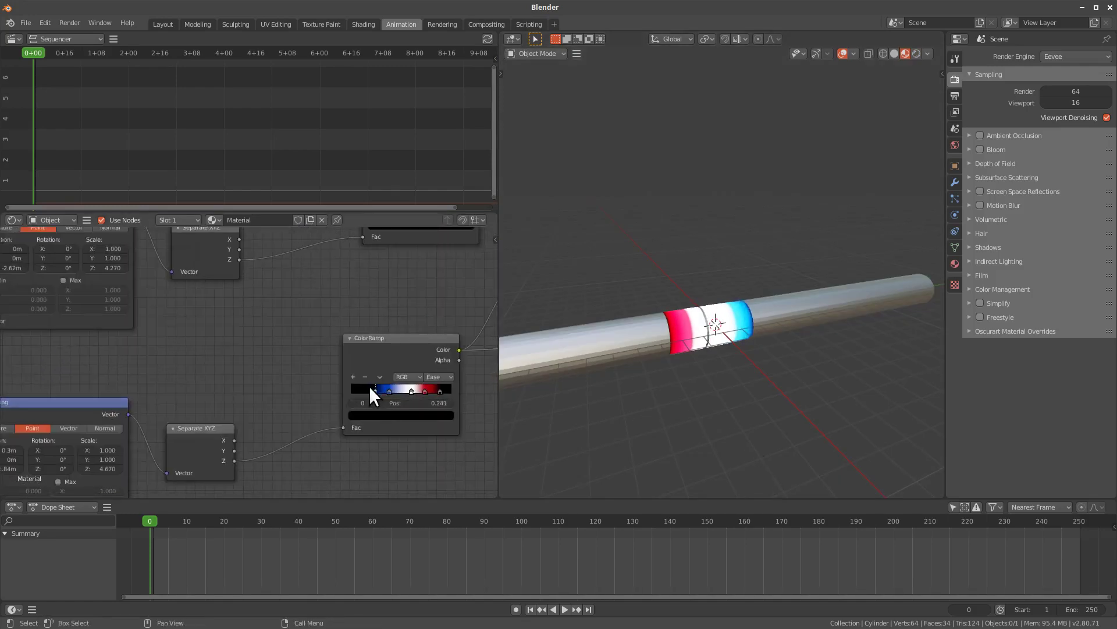
click(369, 387)
drag(390, 389, 378, 390)
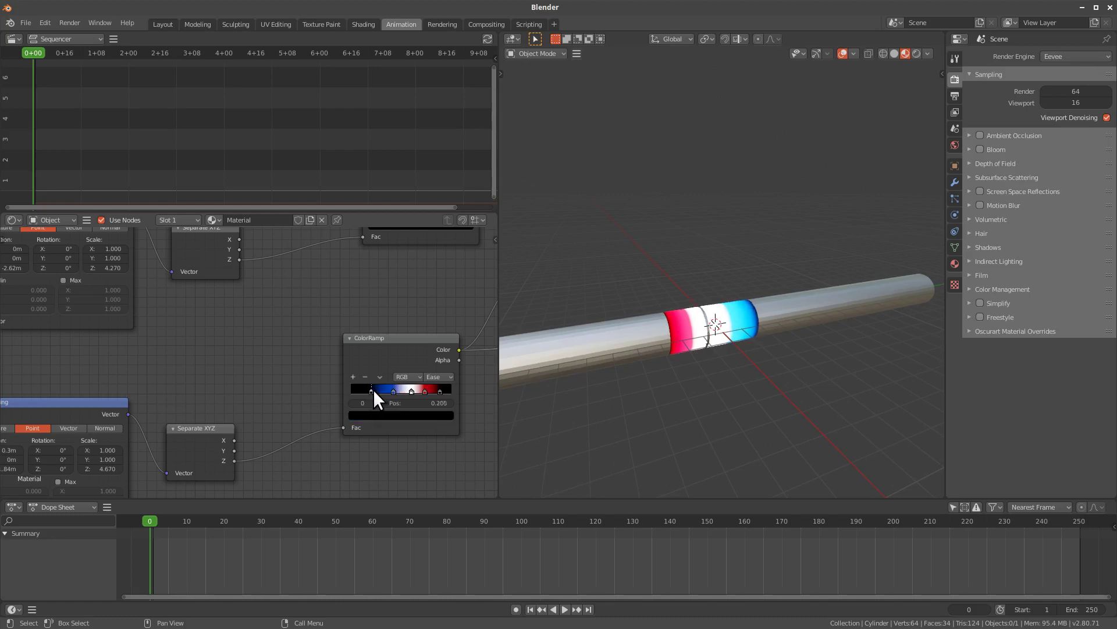